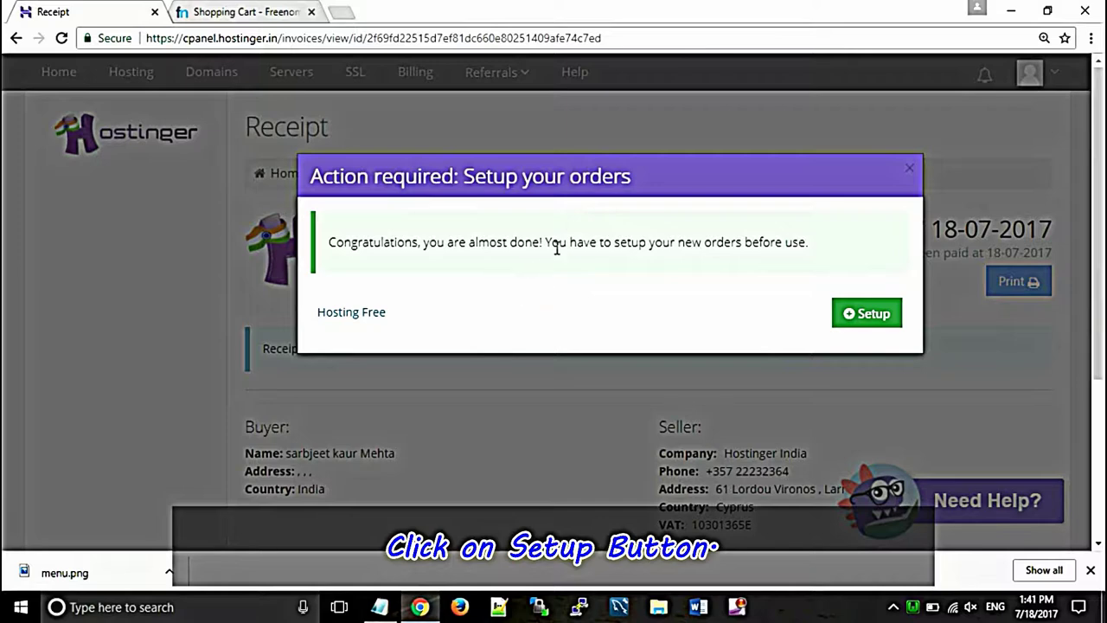
Step: Start setup of the new Hosting Free order from the 'Action required' popup
click(846, 315)
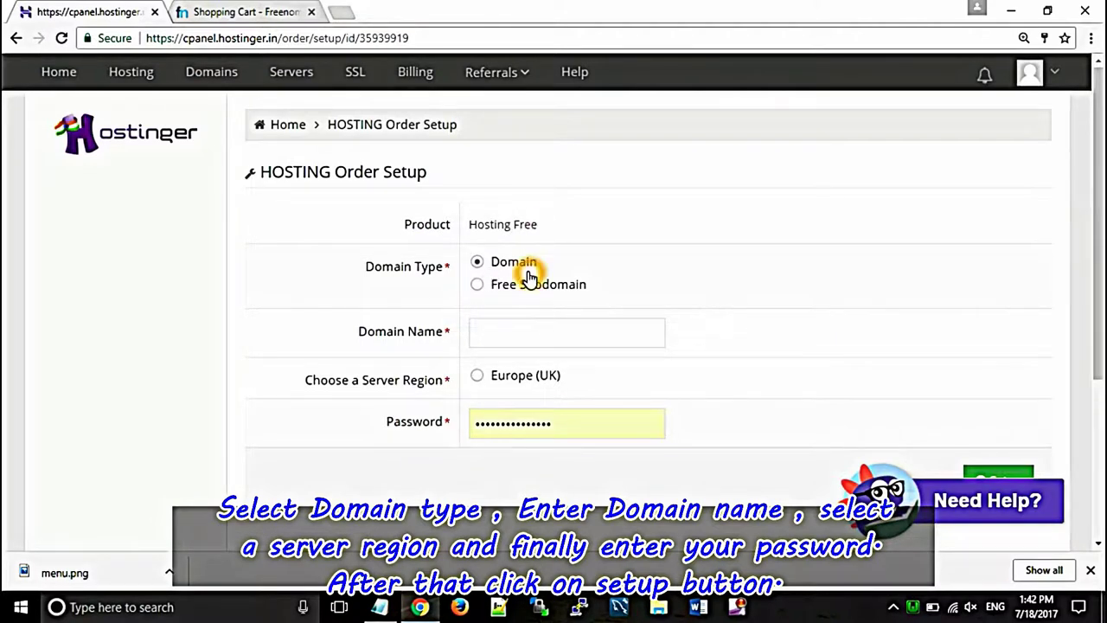
Step: Copy wordpressintro.tk from the Freenom tab into Hostinger's Domain Name field
click(497, 332)
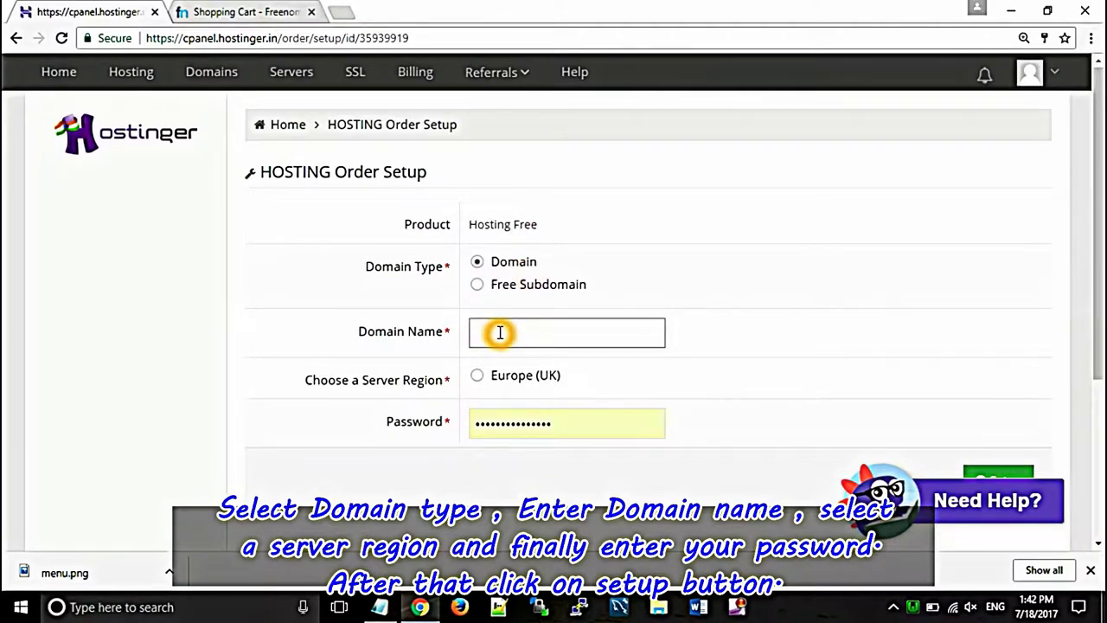
click(226, 12)
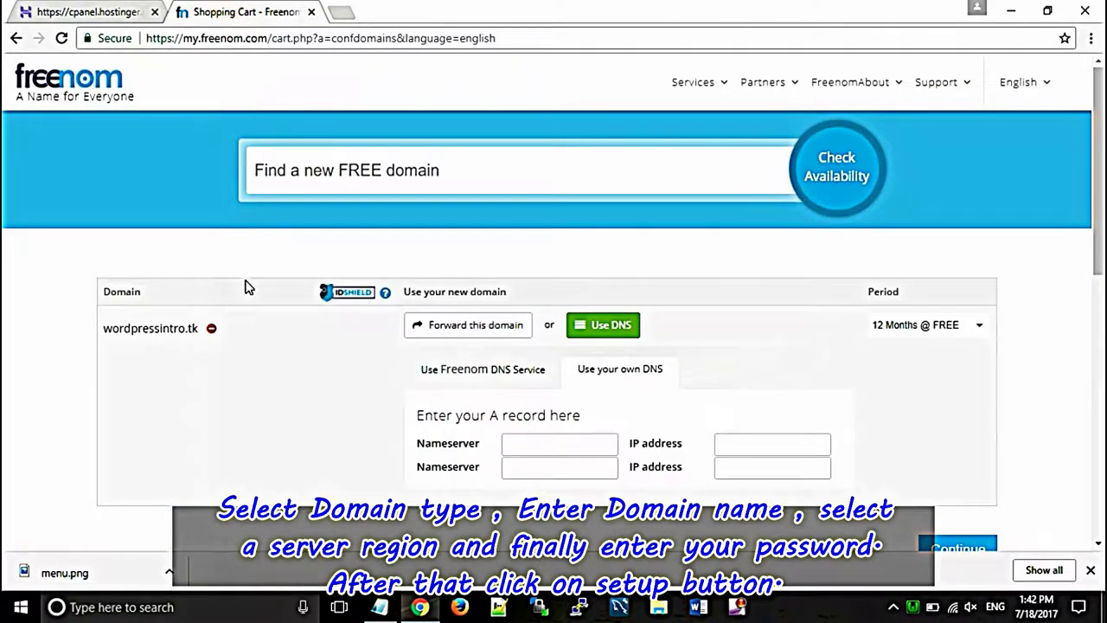
drag(128, 321, 103, 325)
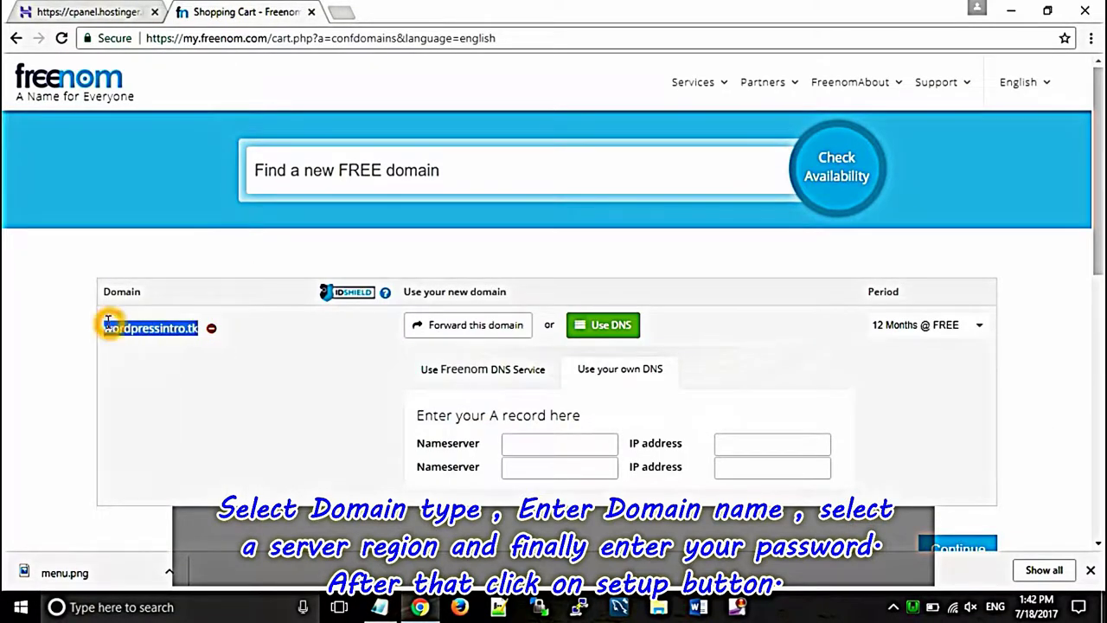
right_click(114, 332)
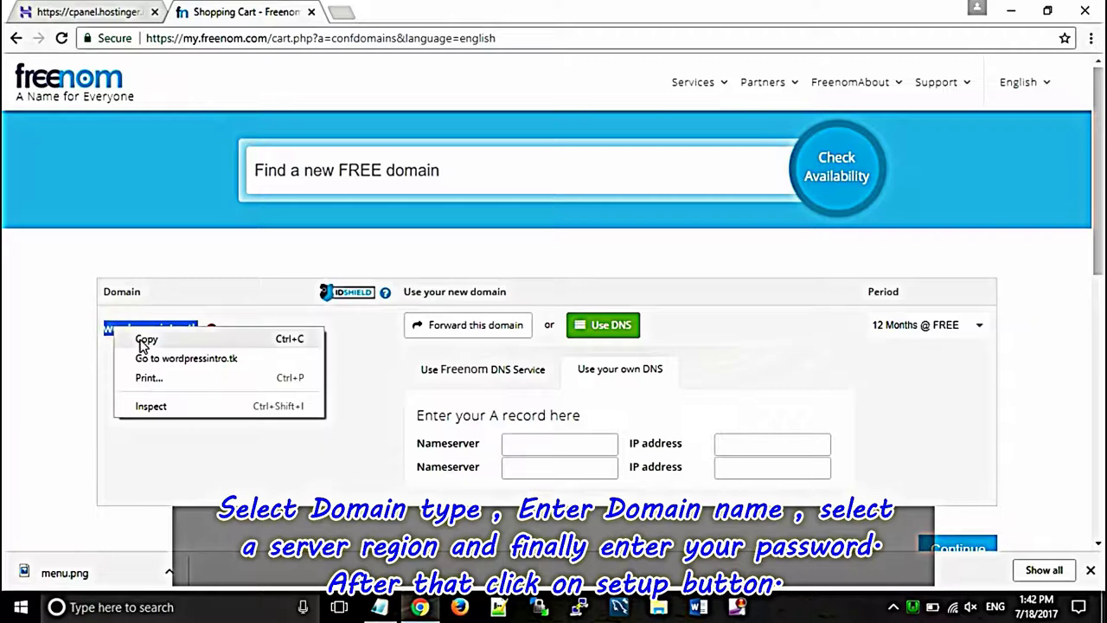
click(144, 339)
click(91, 17)
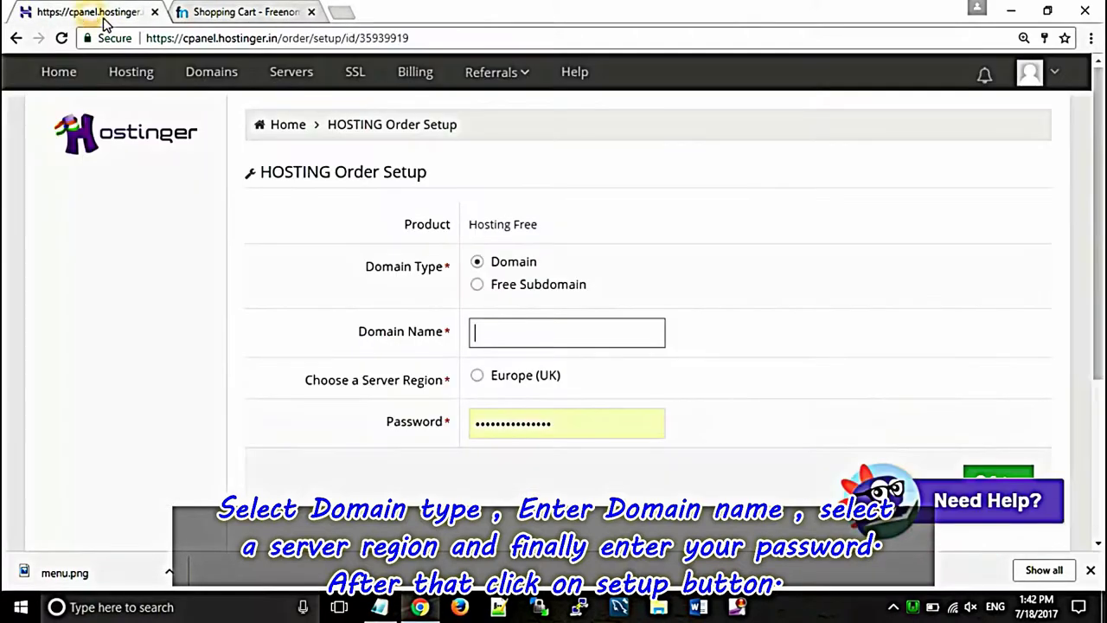
right_click(487, 325)
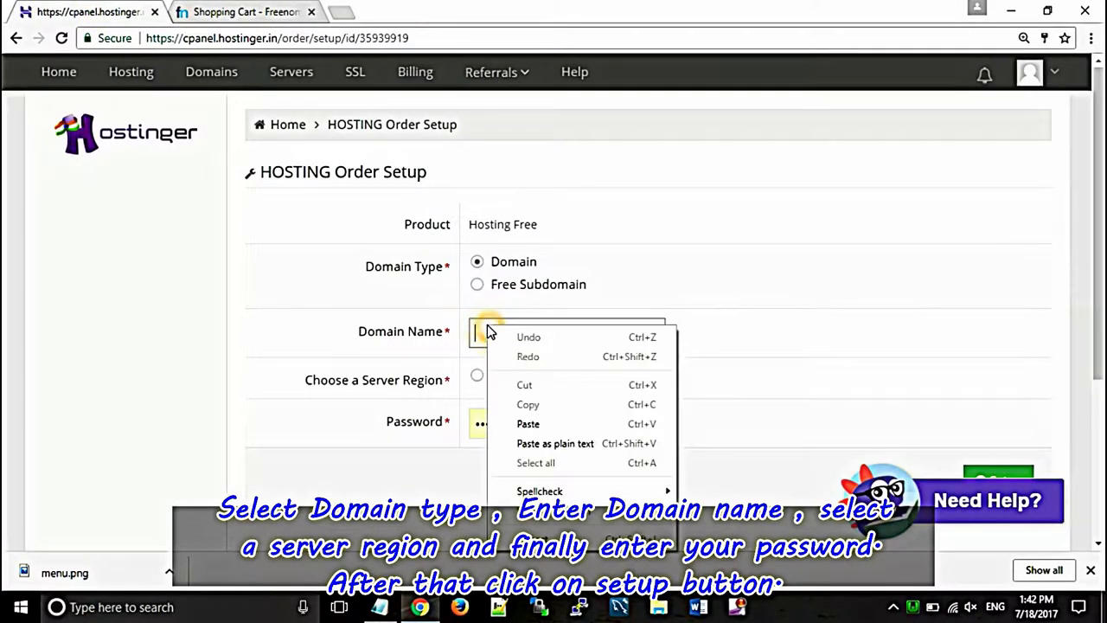
click(536, 421)
Step: Choose the Europe (UK) server region, set a new hosting password, and submit the setup
click(477, 375)
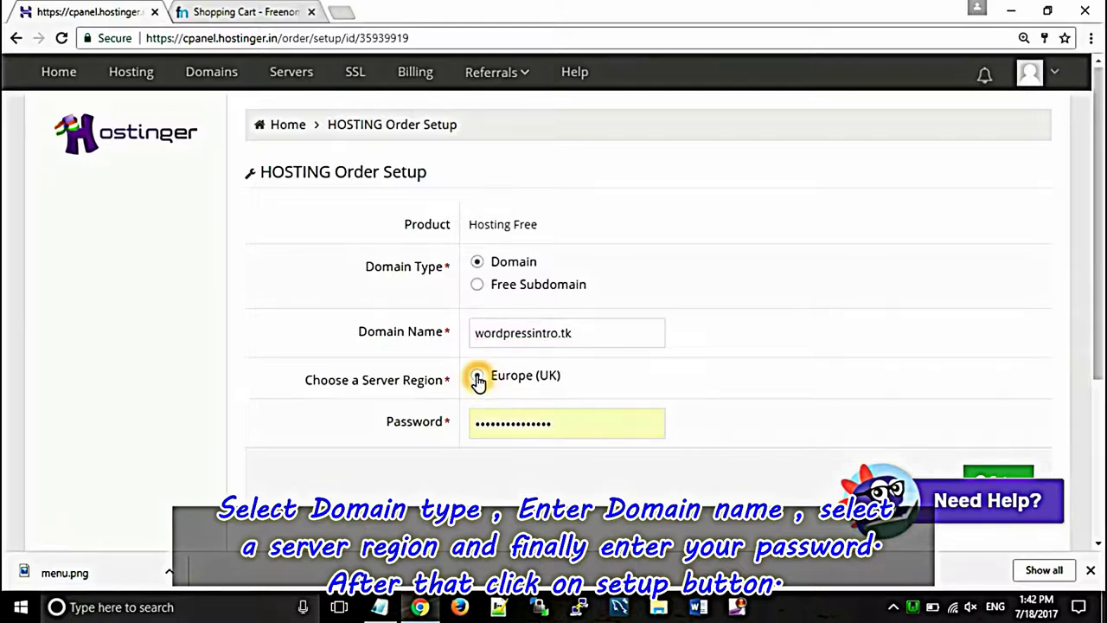
click(560, 427)
key(ctrl+a)
key(BackSpace)
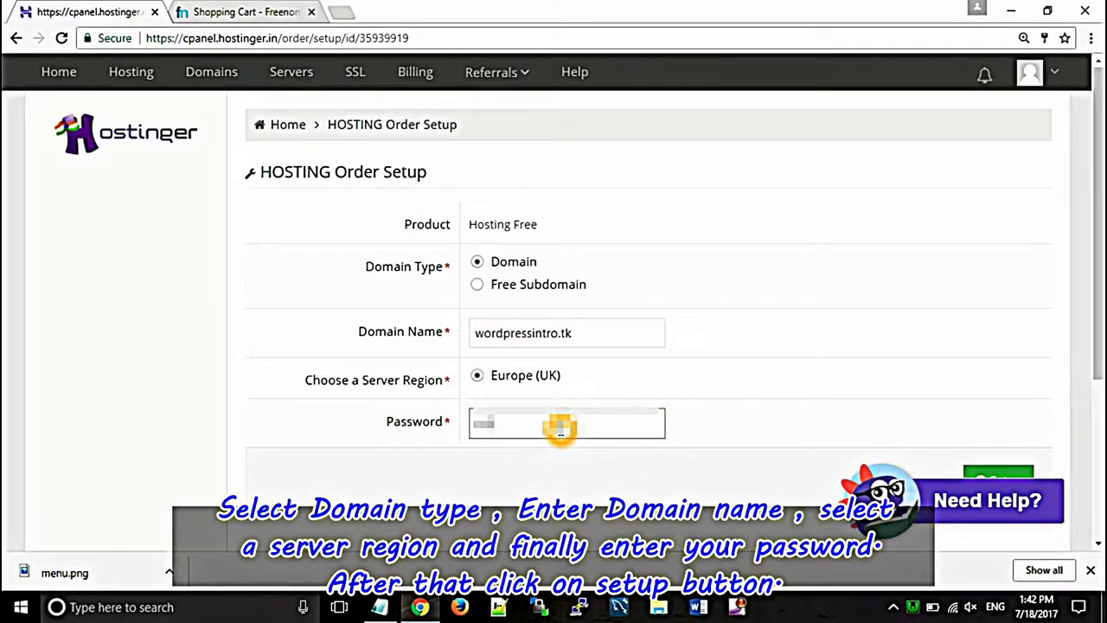
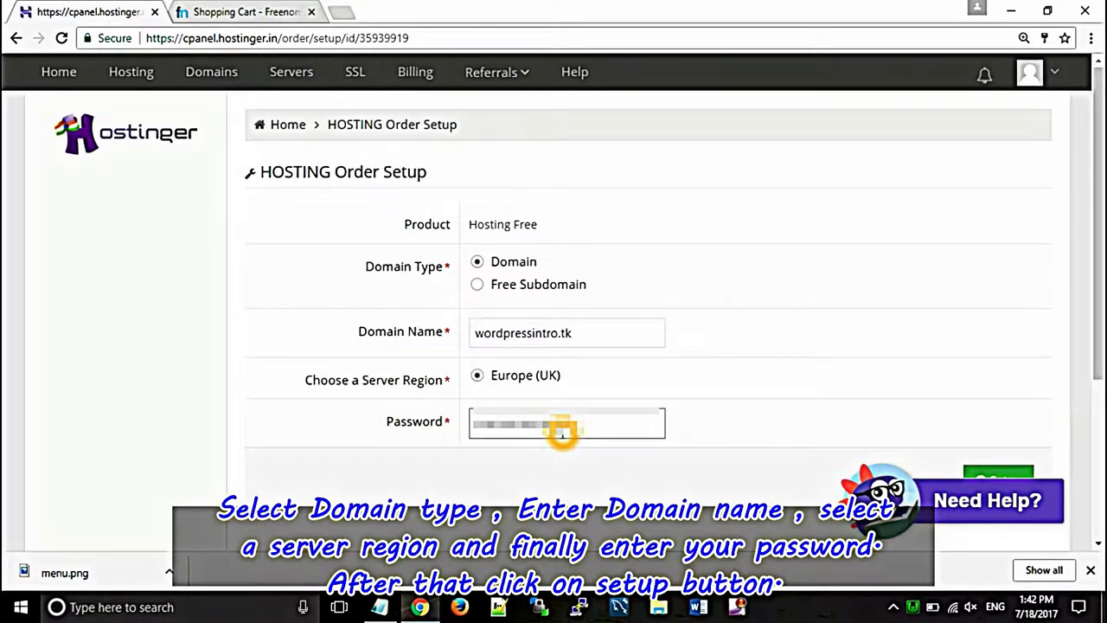
click(995, 472)
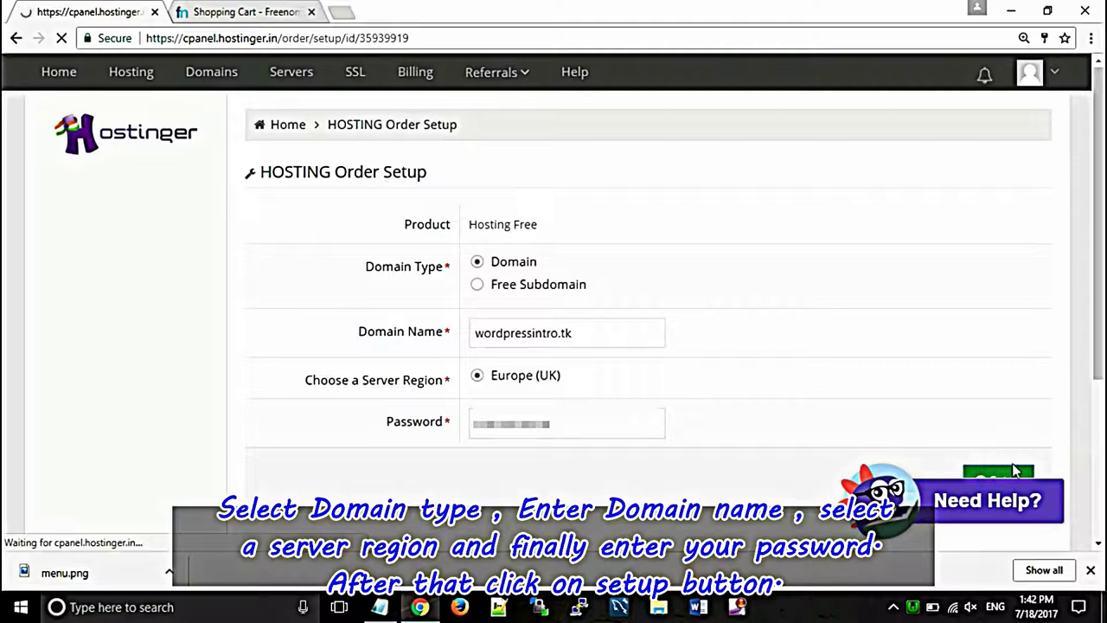
scroll(1097, 346, down, 1)
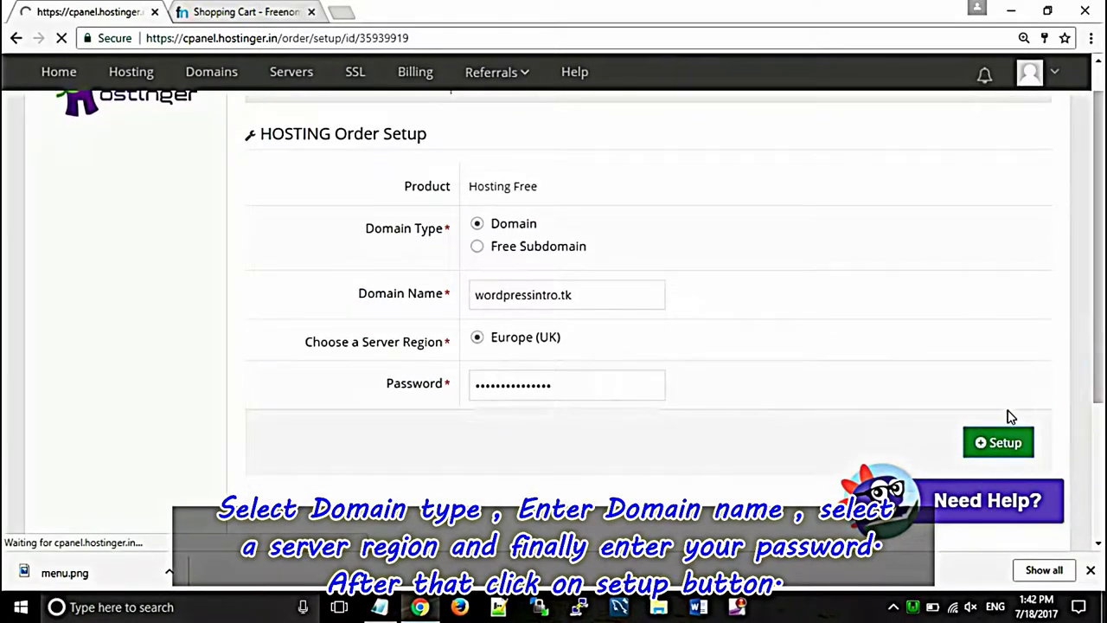
click(990, 440)
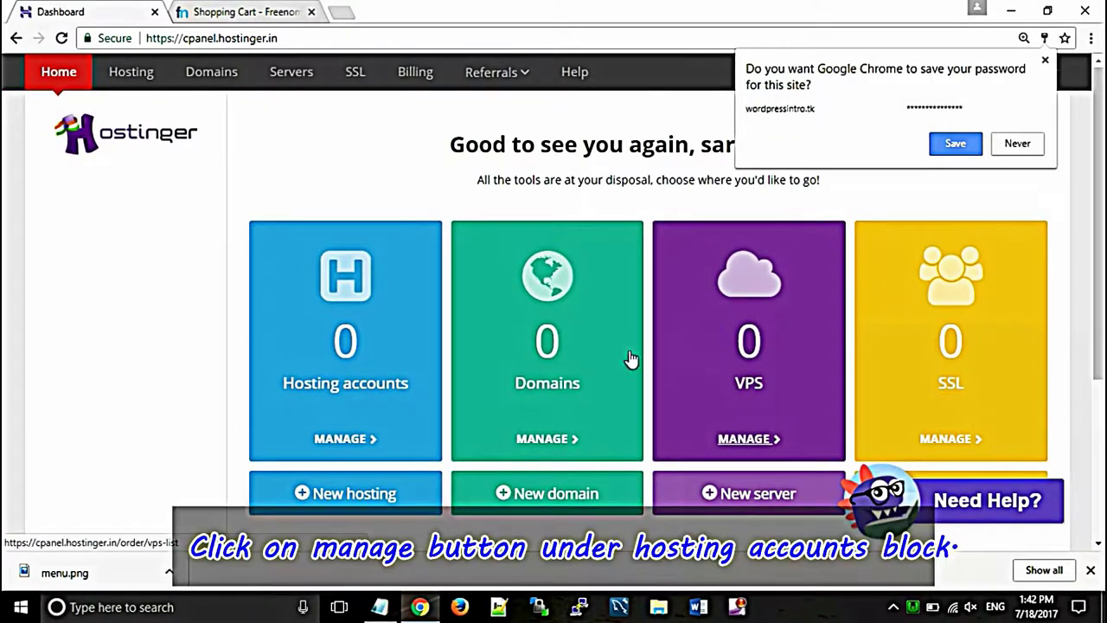
Step: Save the hosting password in Chrome and reach the wordpressintro.tk hosting management dashboard
click(956, 144)
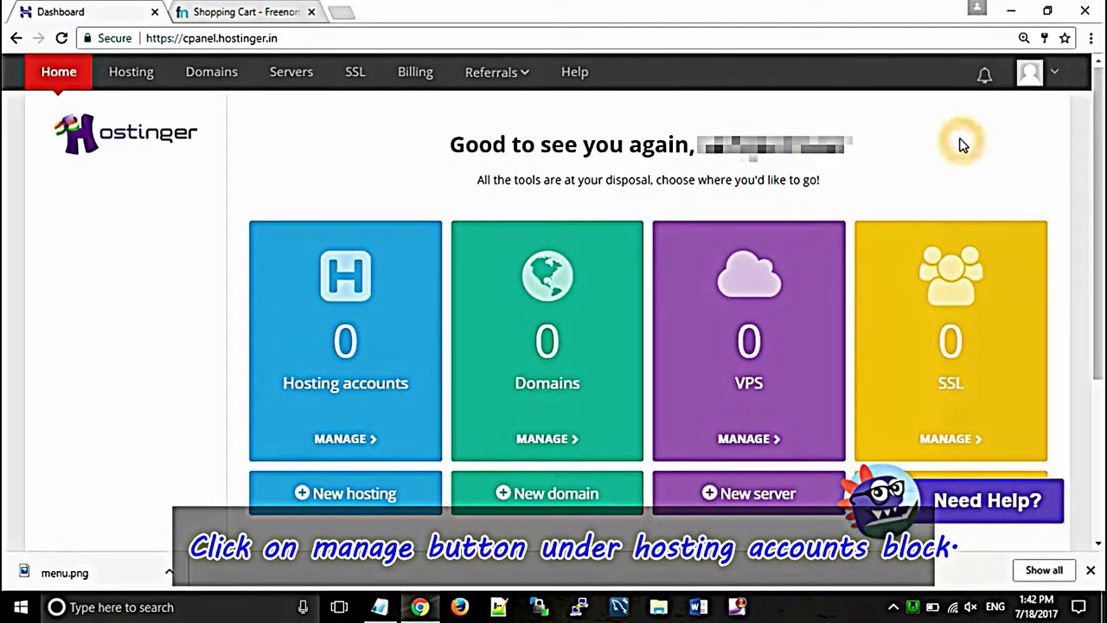
click(340, 441)
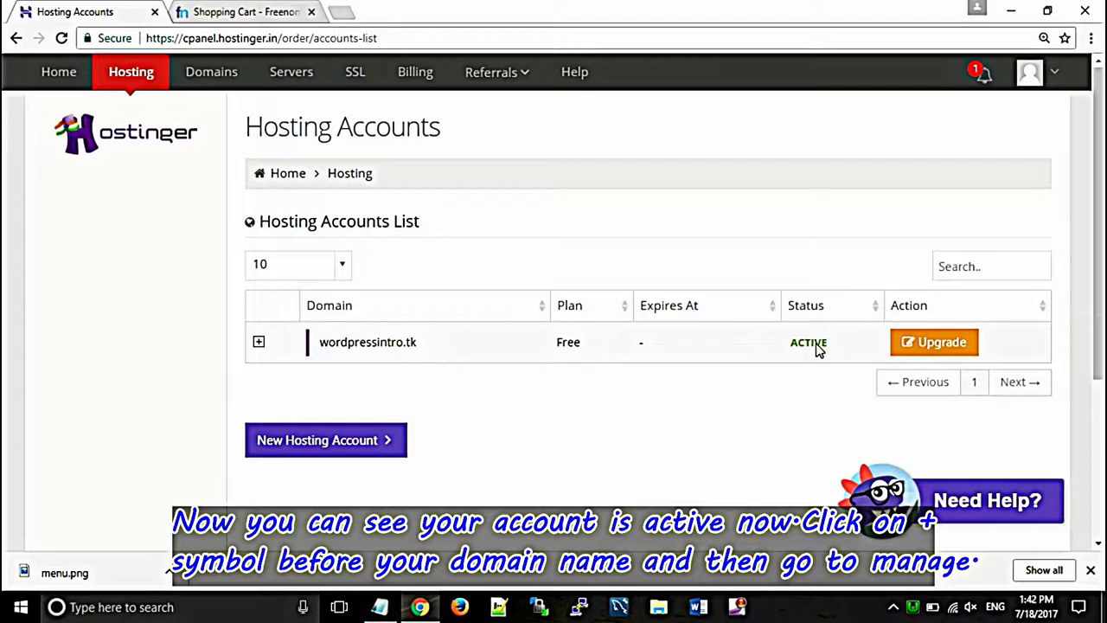
click(259, 343)
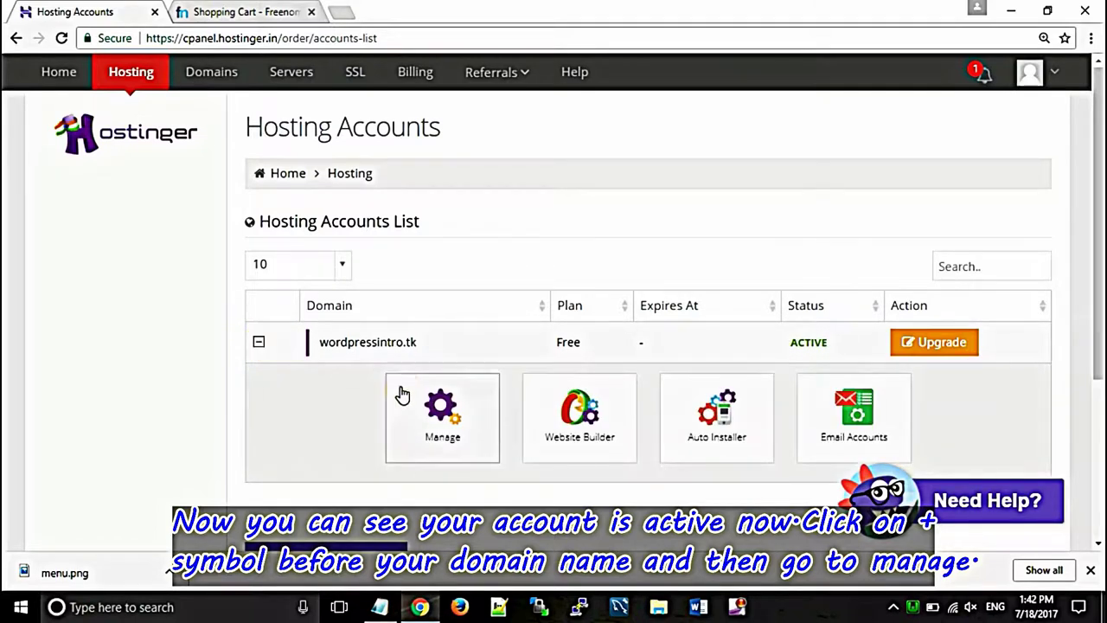
click(560, 437)
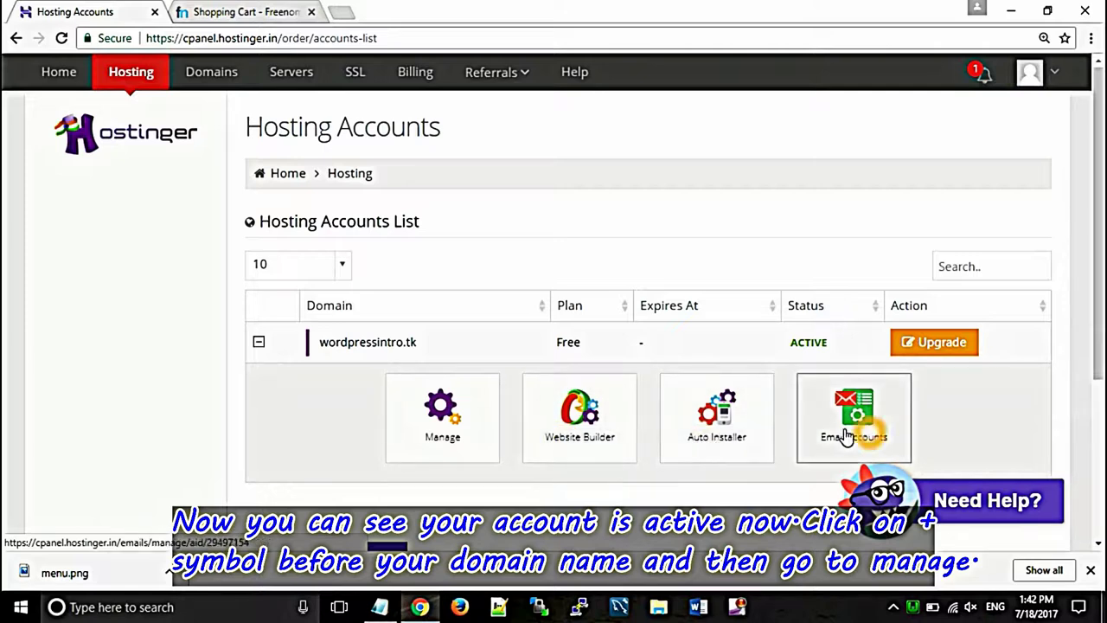
click(466, 432)
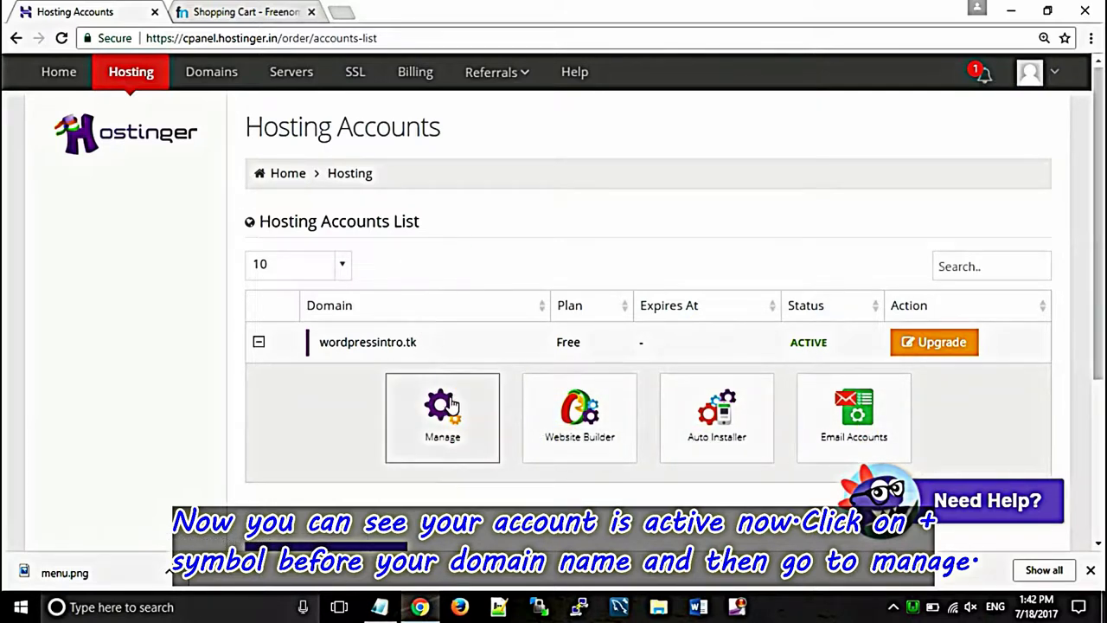
click(416, 412)
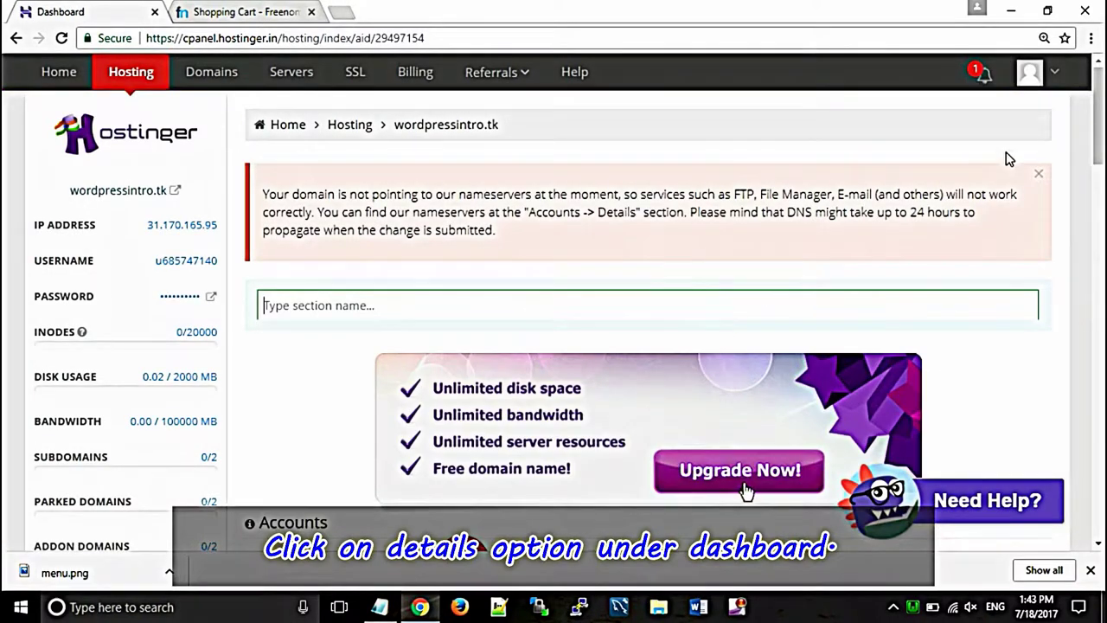
Step: Bring up the Accounts Details page for wordpressintro.tk from the hosting dashboard
scroll(746, 467, down, 1)
scroll(747, 467, down, 11)
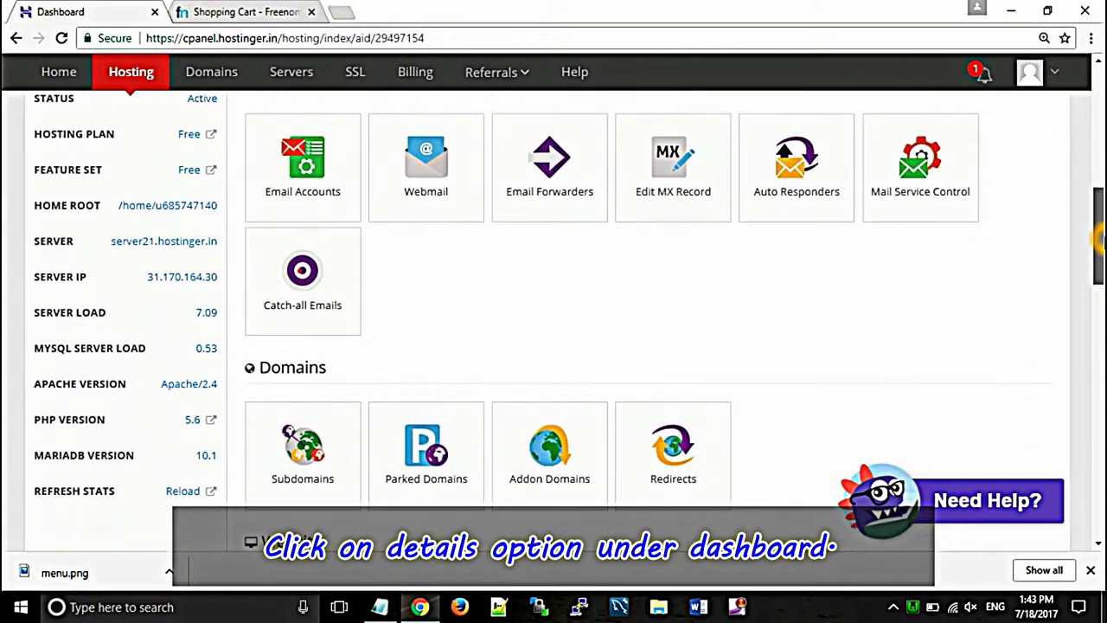
drag(1103, 298, 1099, 177)
scroll(746, 188, up, 3)
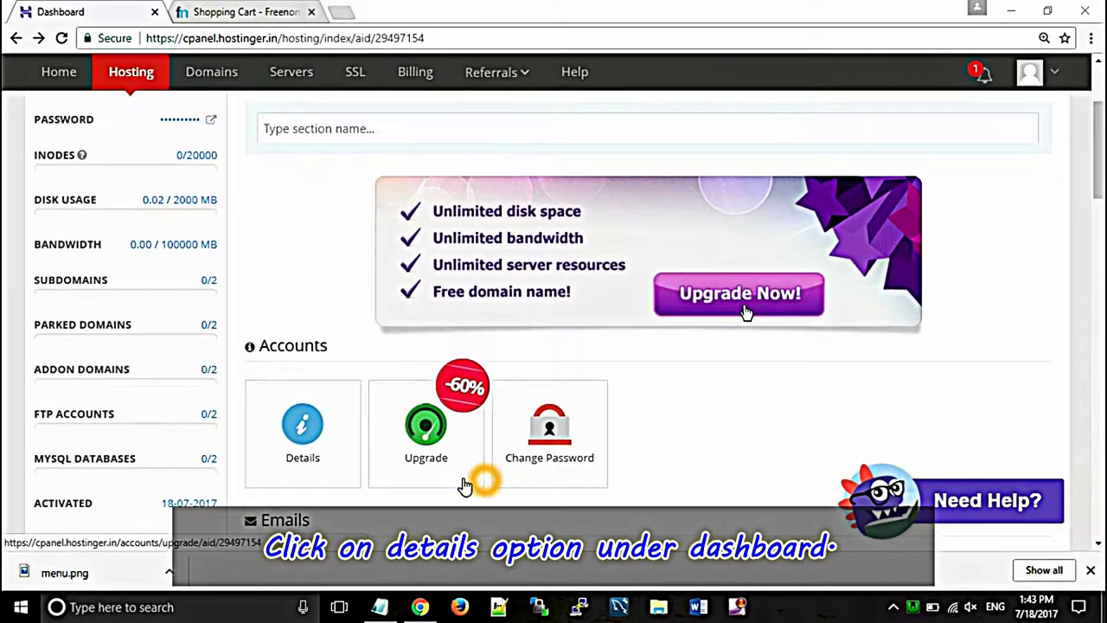
click(307, 441)
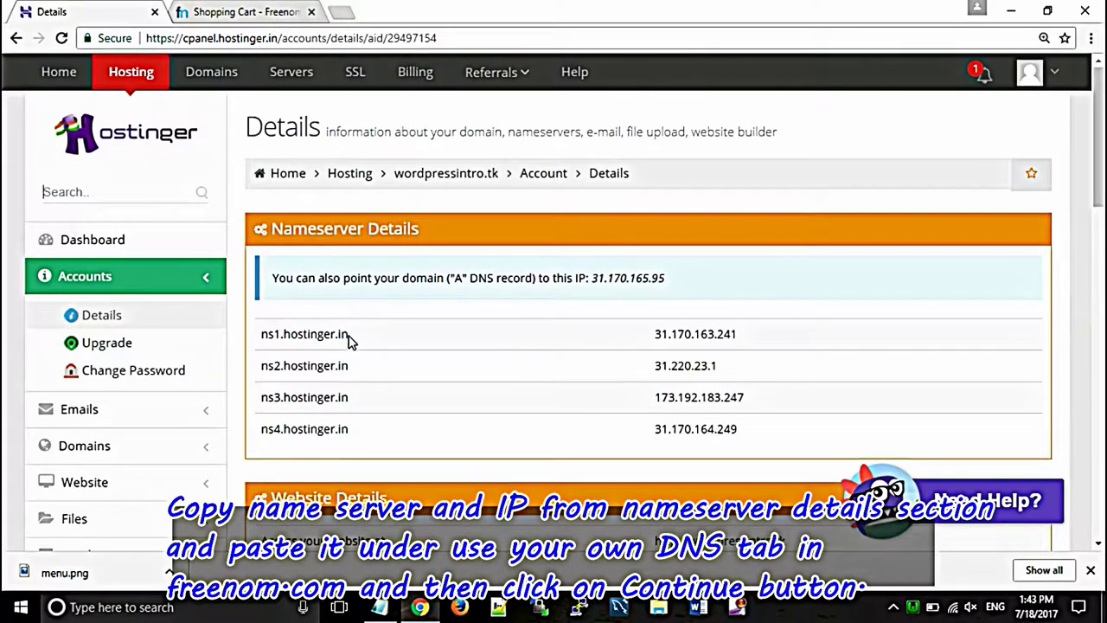
Step: Copy ns1.hostinger.in from Hostinger into Freenom's first Nameserver field
drag(348, 334, 263, 333)
right_click(298, 335)
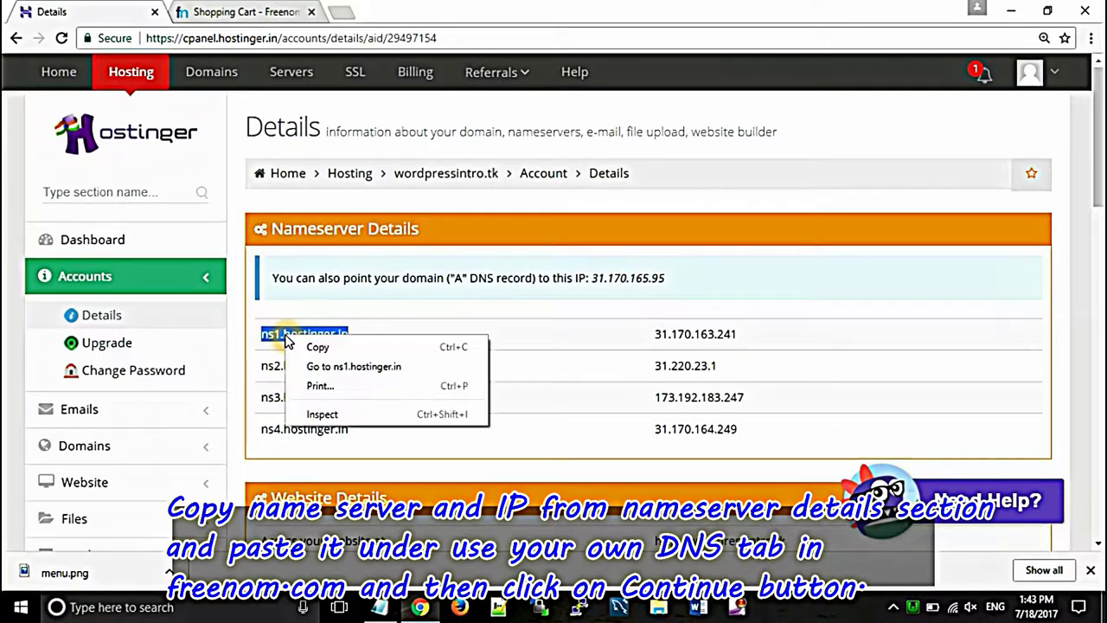
click(312, 347)
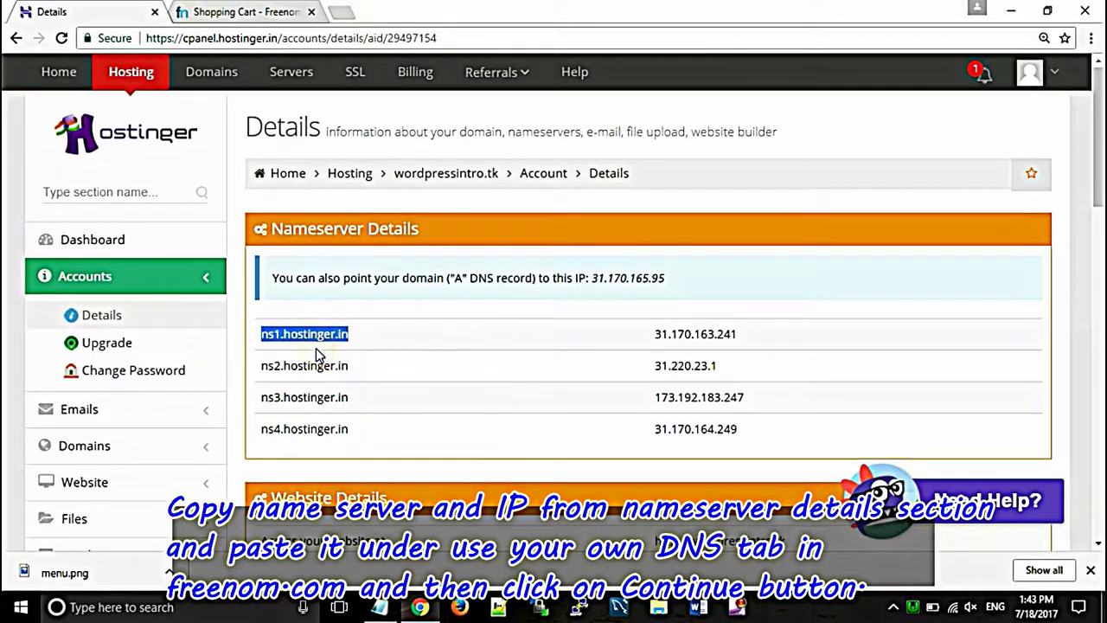
click(232, 12)
click(517, 443)
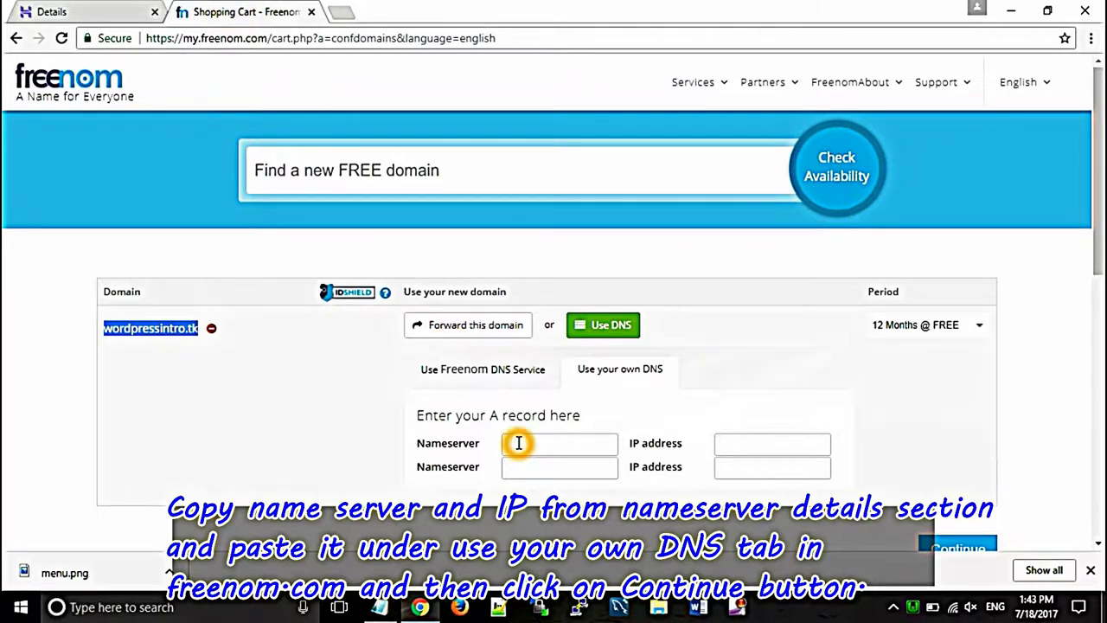
right_click(516, 444)
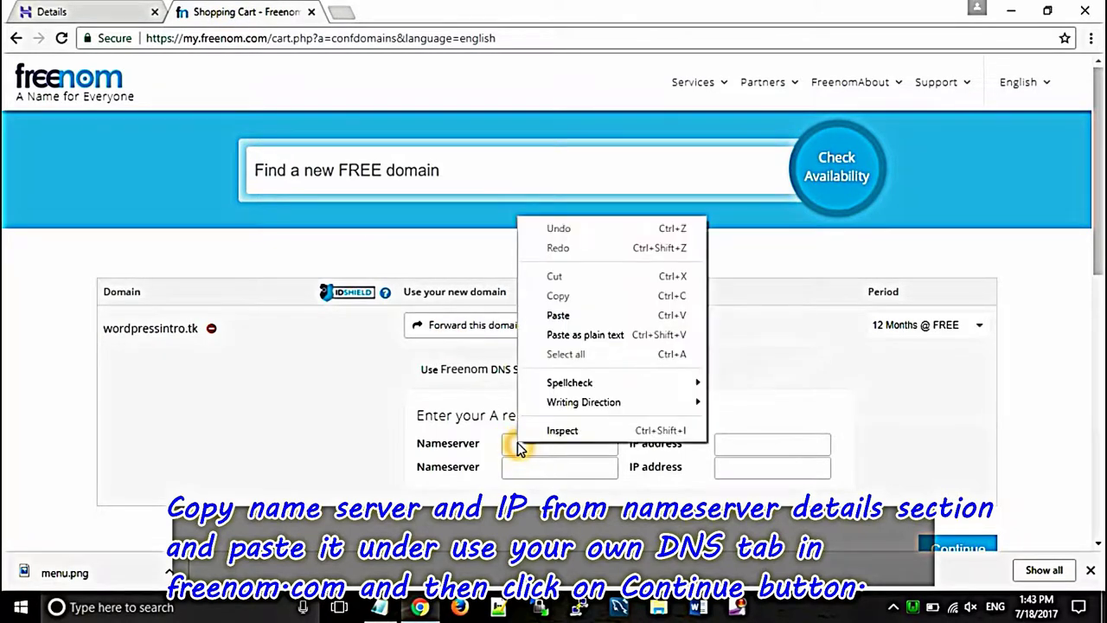
click(559, 316)
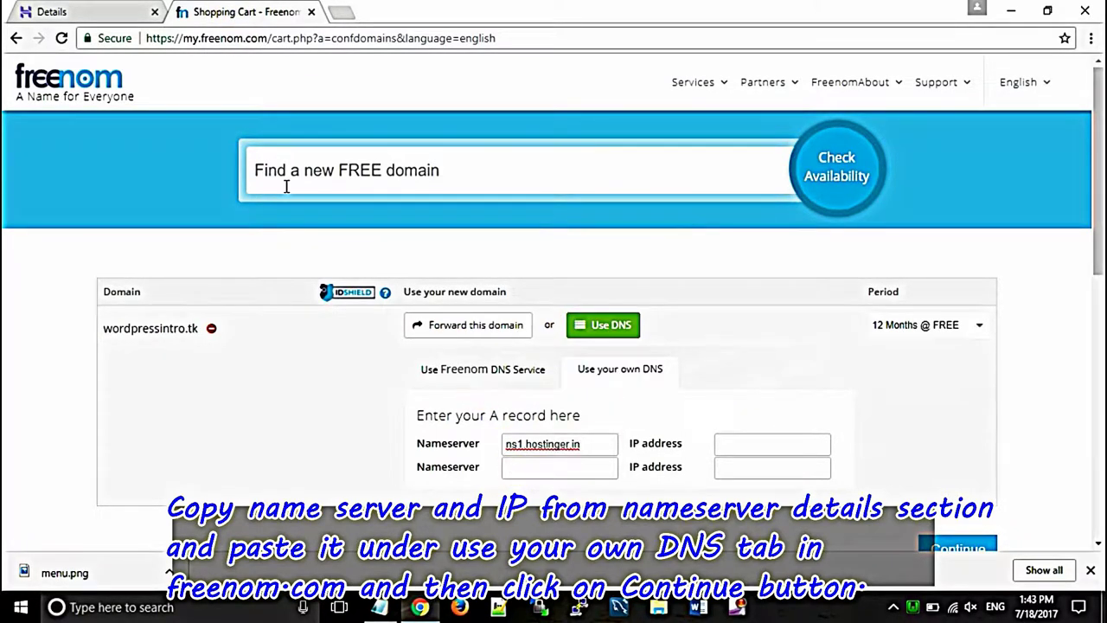
Step: Copy IP 31.170.163.241 from Hostinger into Freenom's first IP address field
click(84, 12)
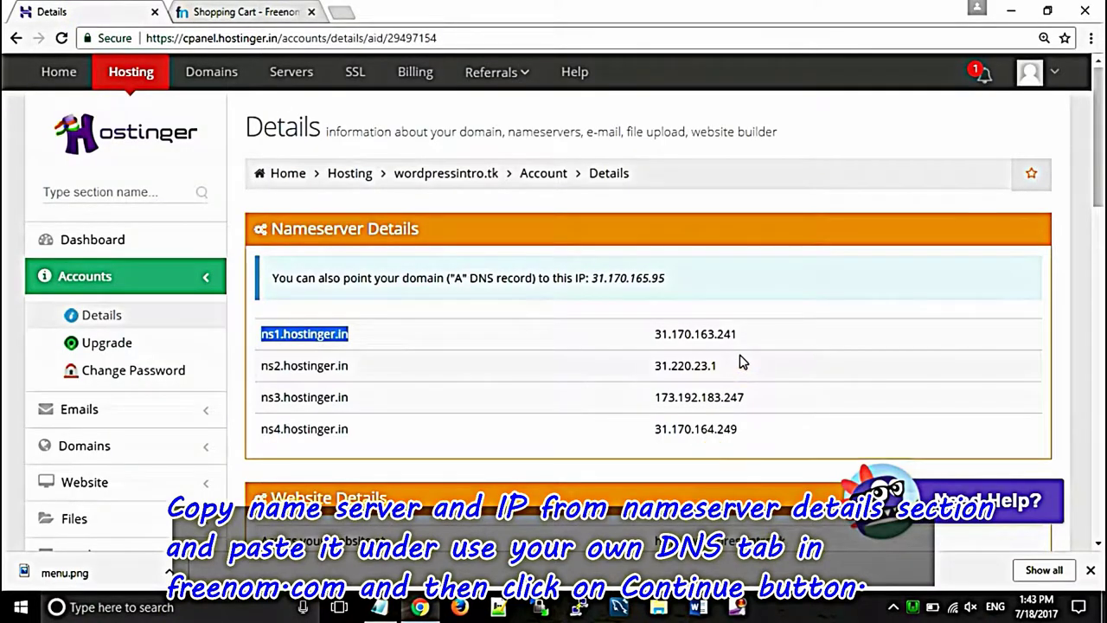
drag(739, 332, 702, 329)
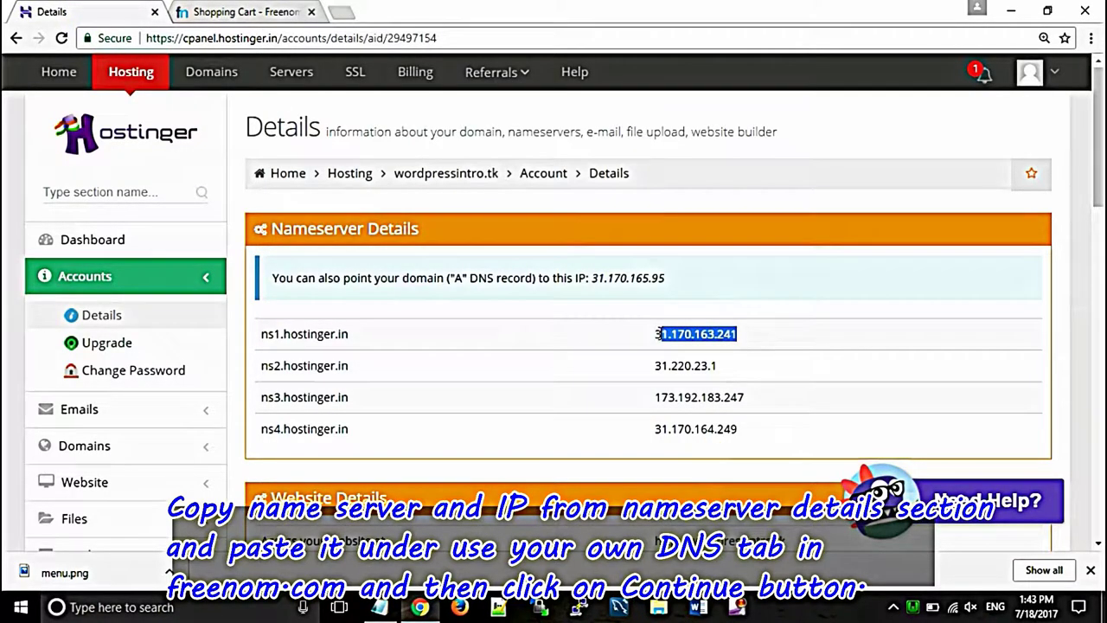
right_click(696, 337)
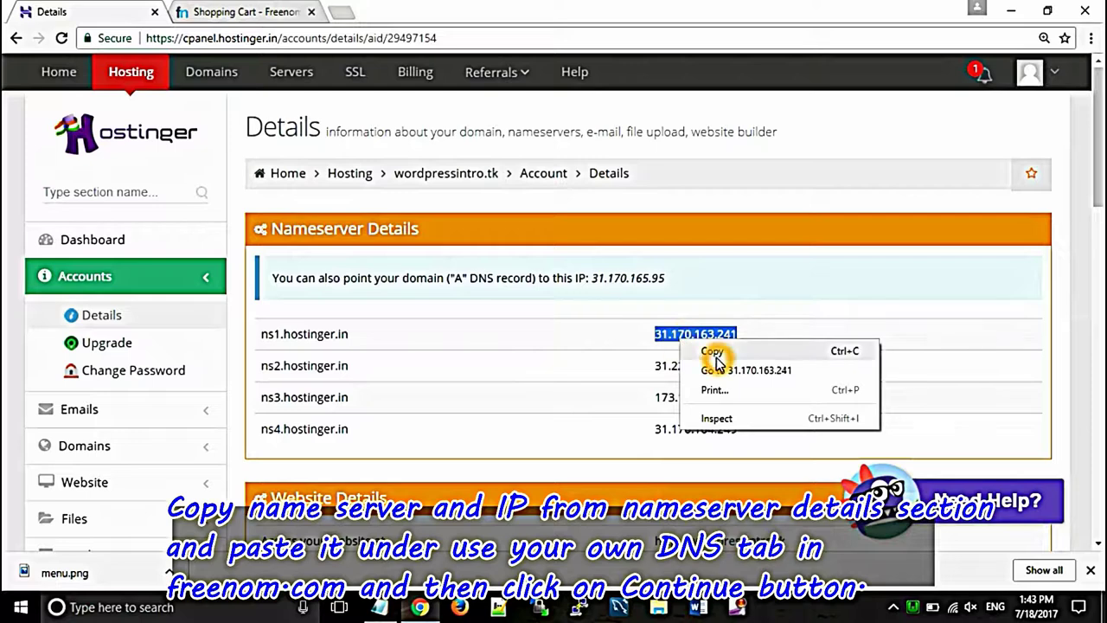
click(716, 355)
click(244, 14)
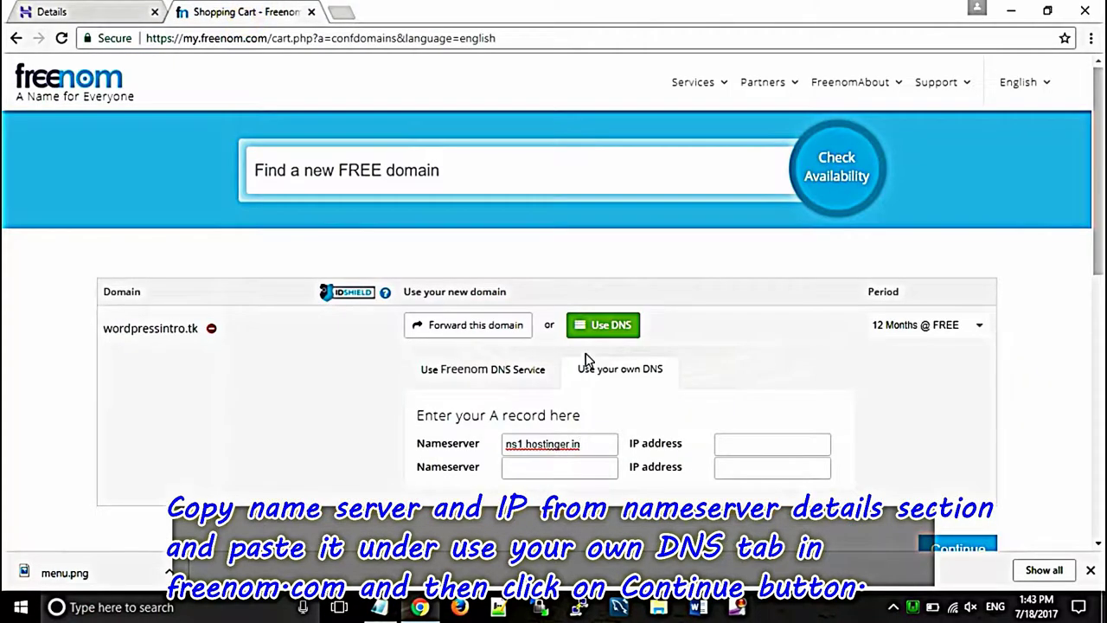
click(726, 443)
right_click(725, 443)
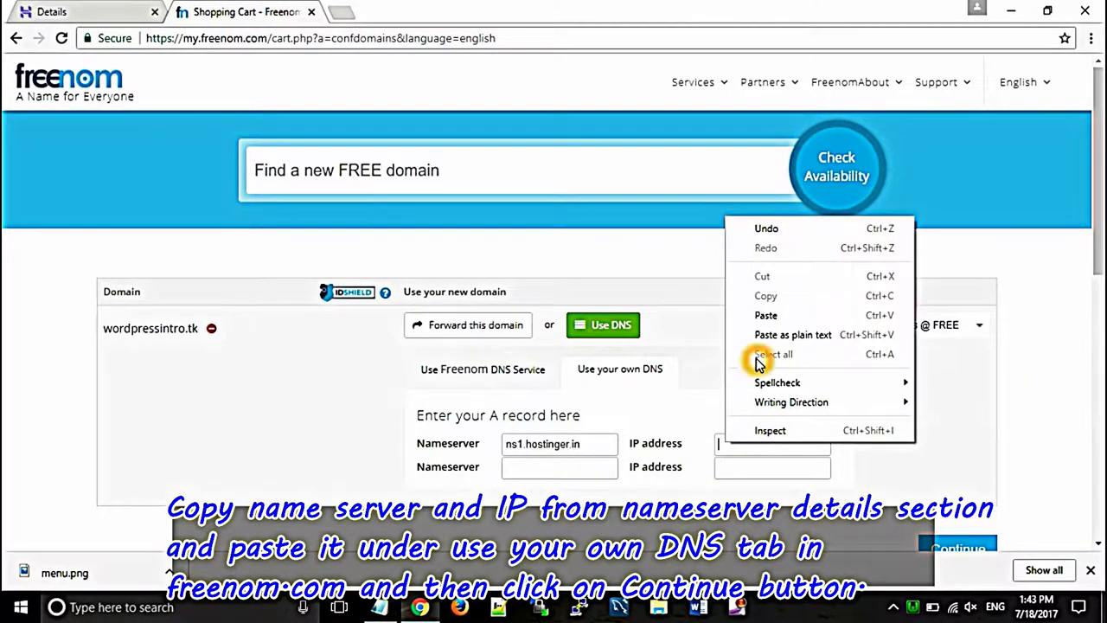
click(766, 315)
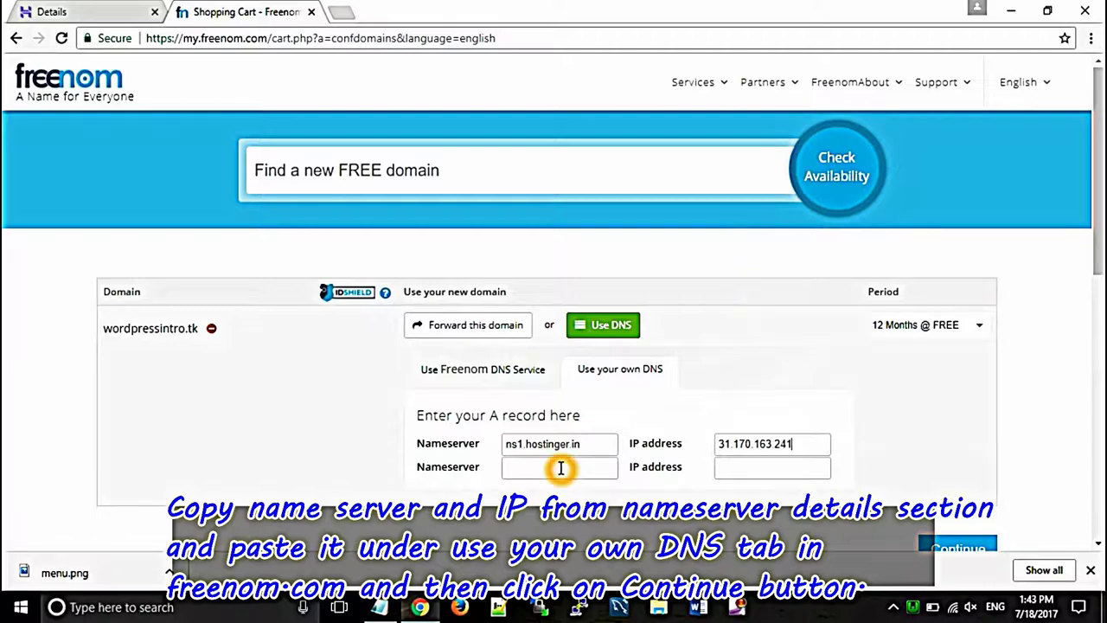
click(93, 10)
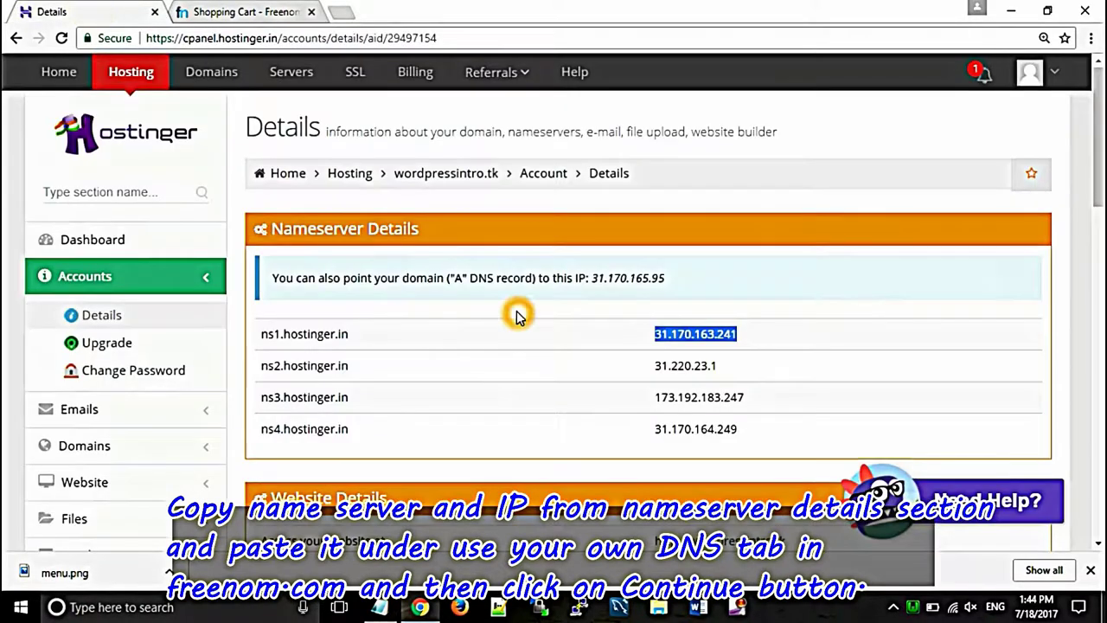
Step: Copy ns2.hostinger.in from Hostinger into Freenom's second Nameserver field
drag(350, 365, 308, 365)
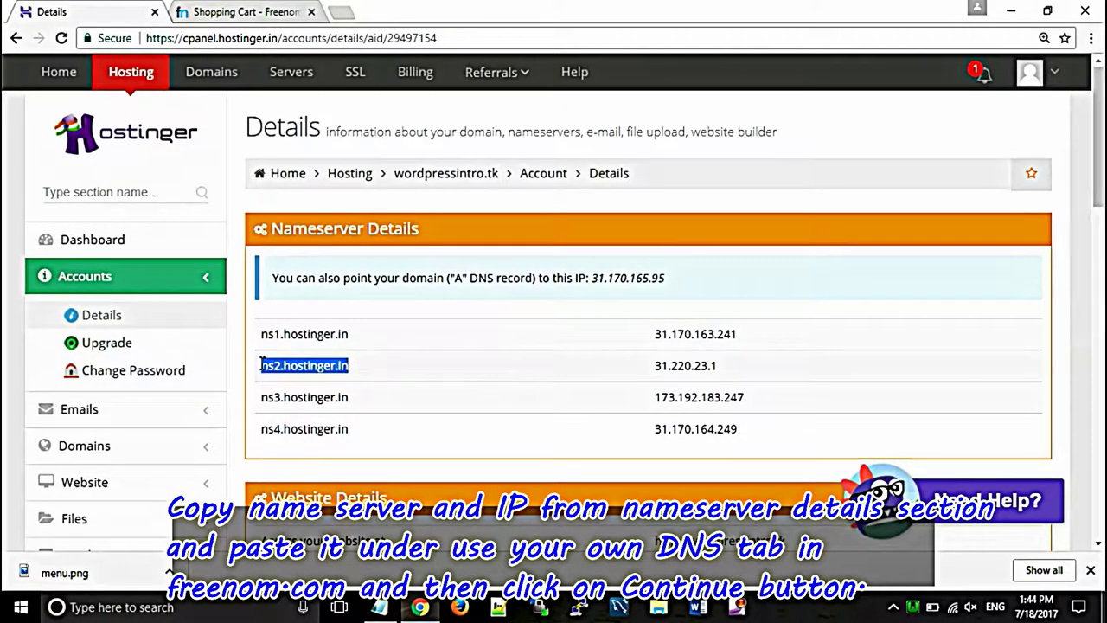
right_click(281, 365)
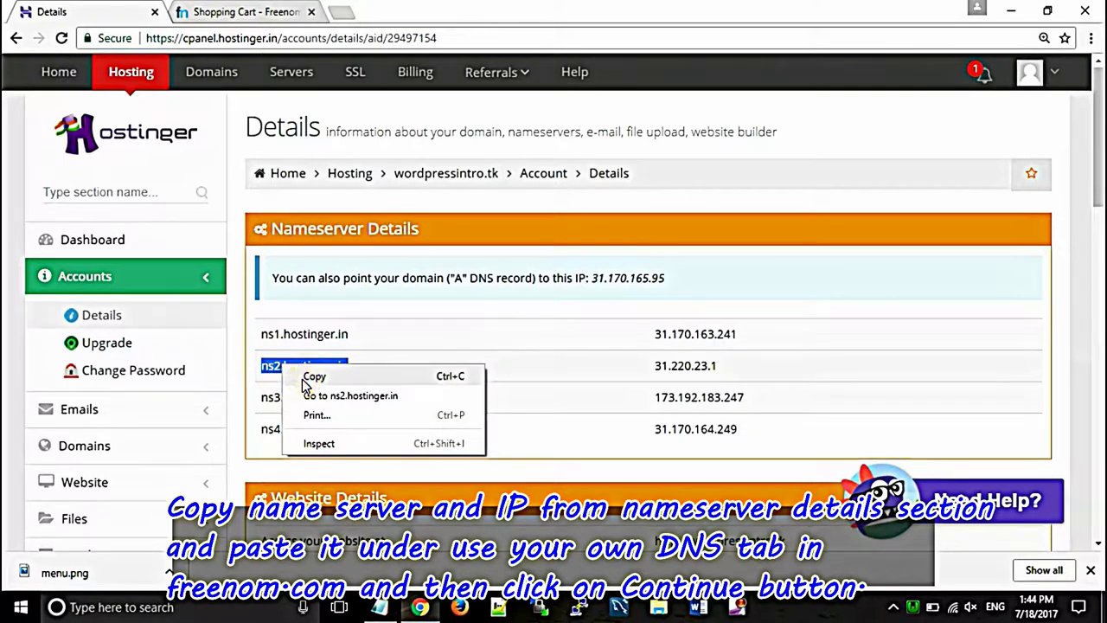
click(303, 375)
click(234, 11)
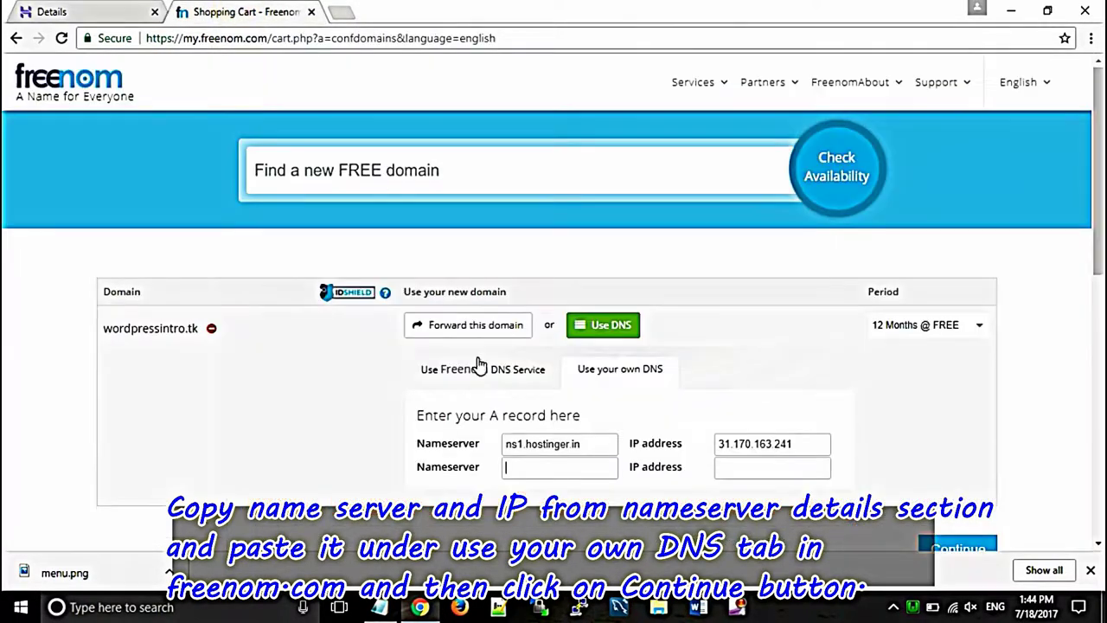
right_click(510, 475)
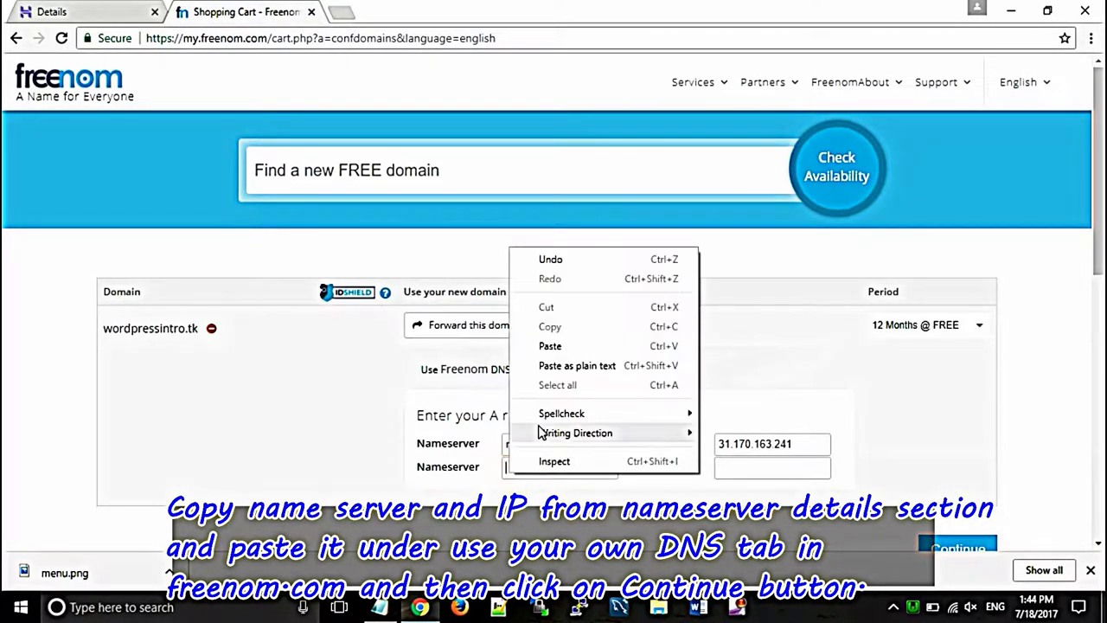
click(548, 346)
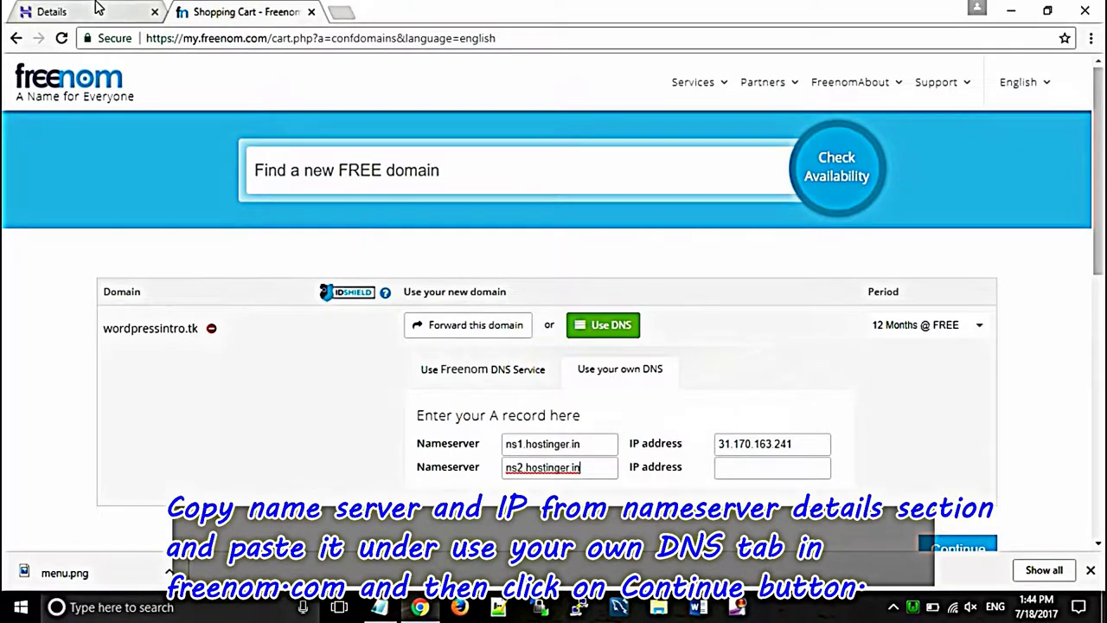
Step: Copy IP 31.220.23.1 from Hostinger into Freenom's second IP address field
click(91, 11)
drag(713, 366, 661, 366)
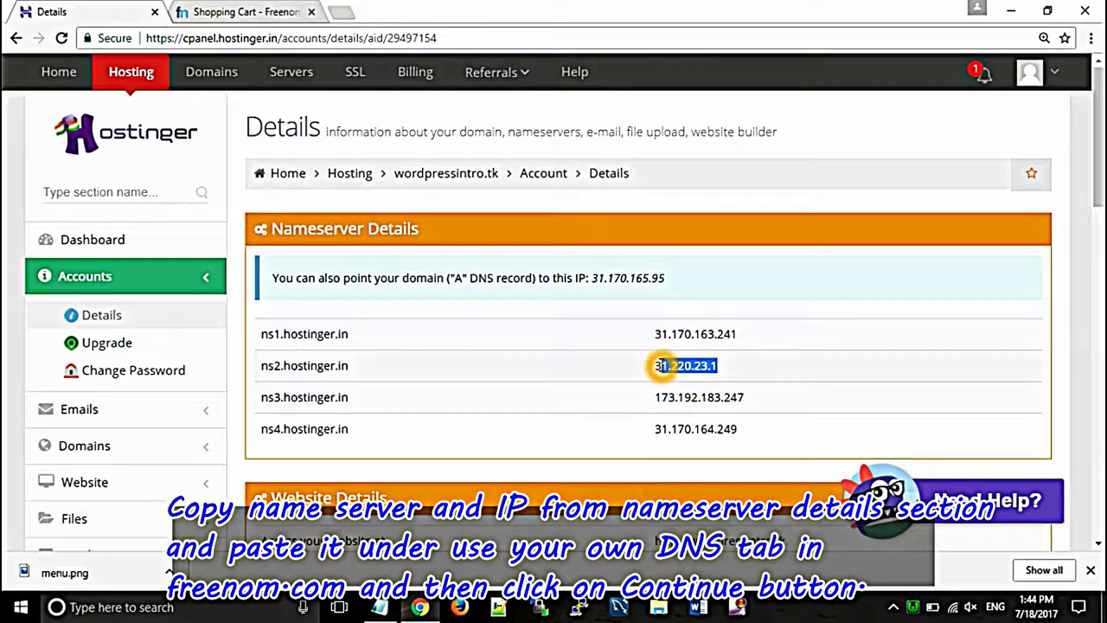
right_click(657, 366)
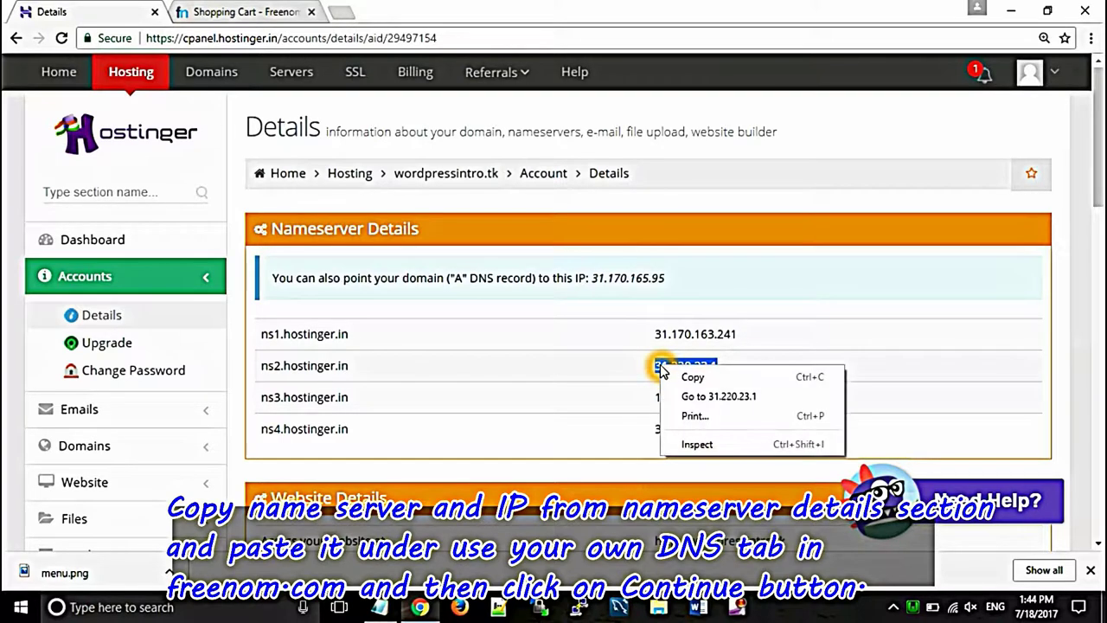
click(683, 376)
click(240, 11)
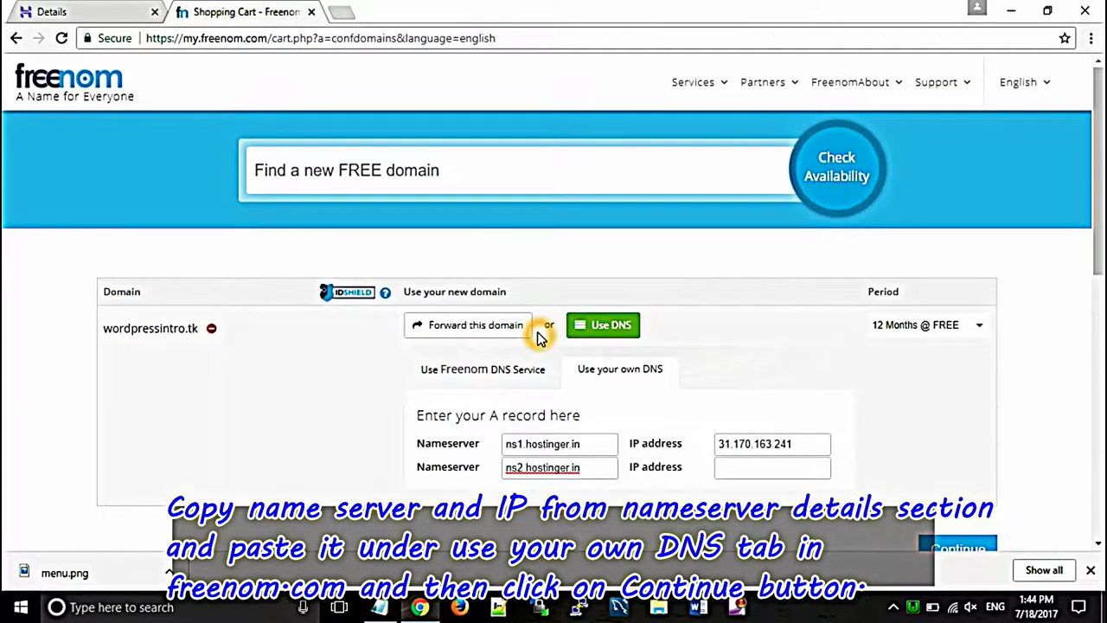
click(771, 466)
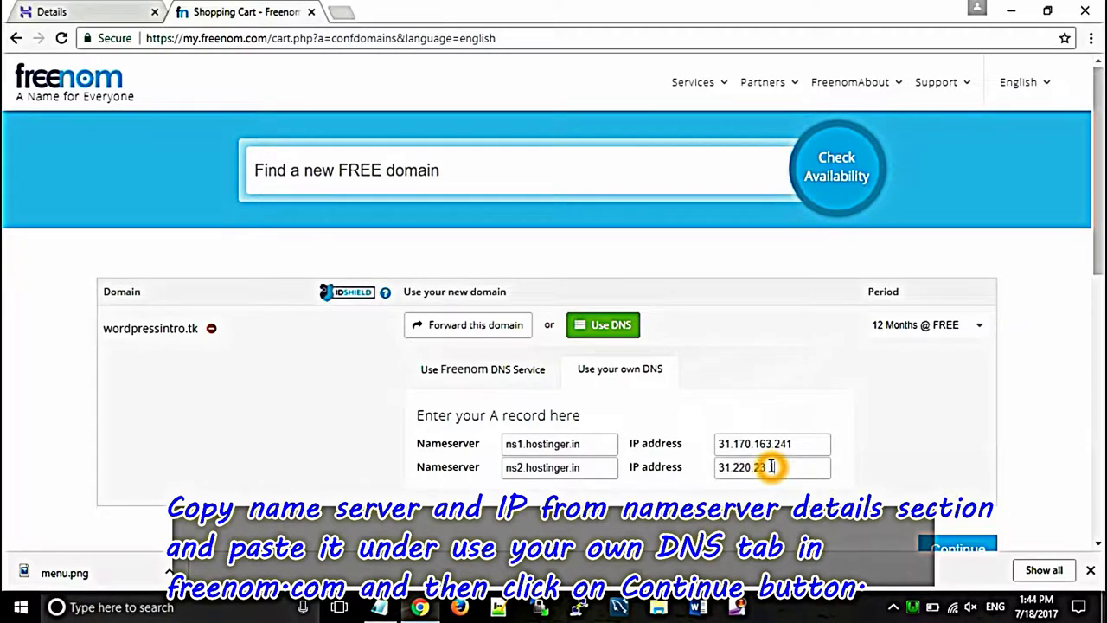
click(953, 549)
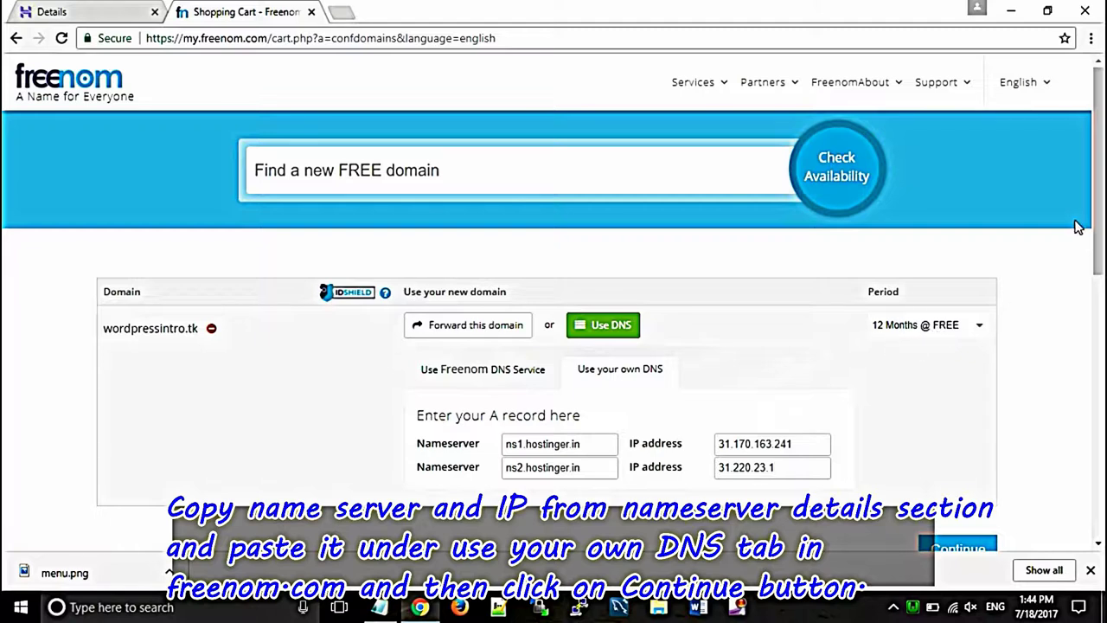
scroll(1097, 234, down, 2)
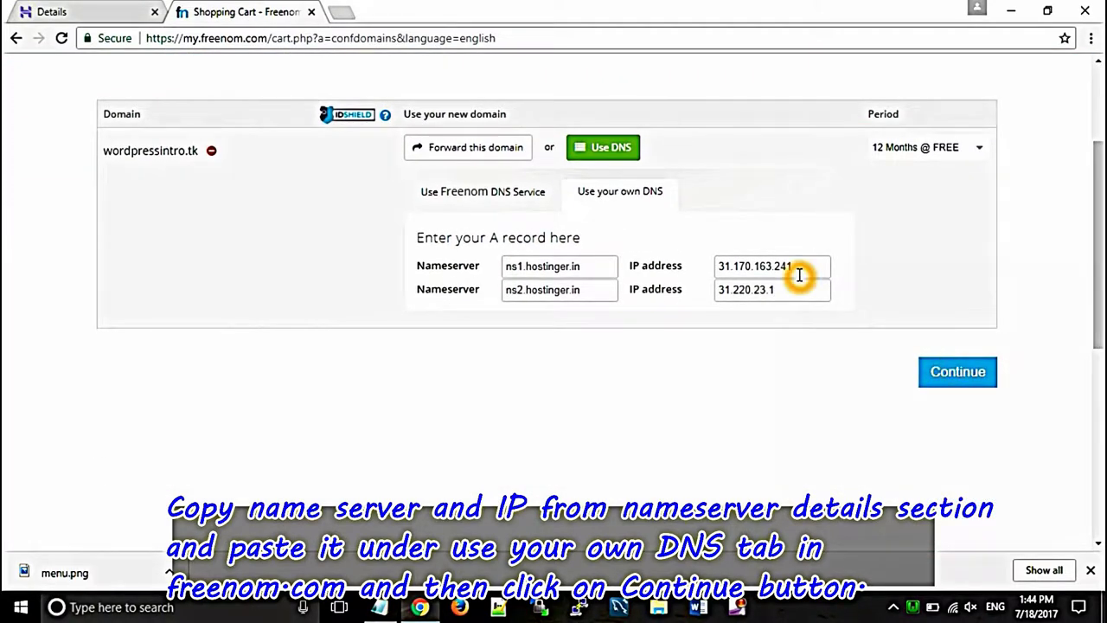
Step: Continue from the nameserver settings to checkout and close the unwanted pop-up tab
click(949, 374)
click(949, 374)
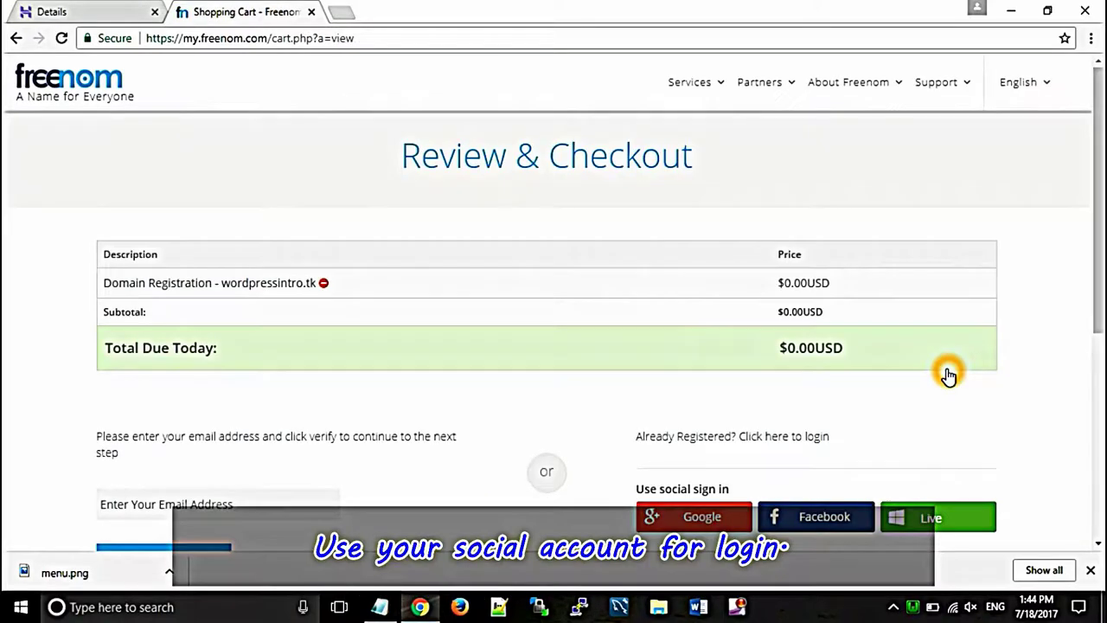
click(1059, 139)
click(1097, 168)
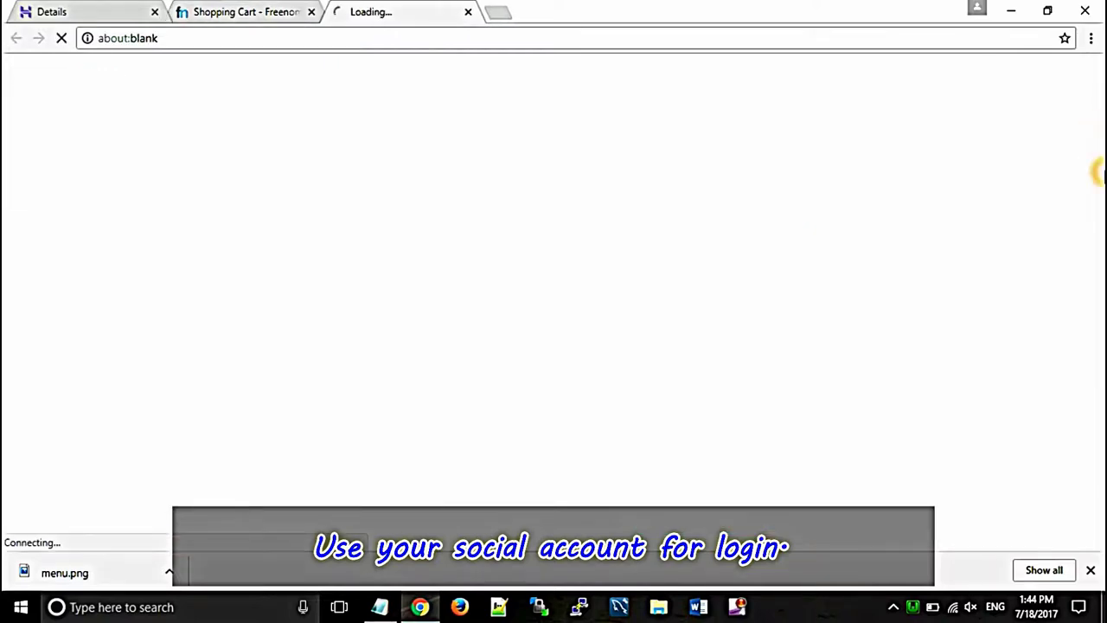
click(650, 17)
click(468, 13)
drag(1095, 132, 1097, 233)
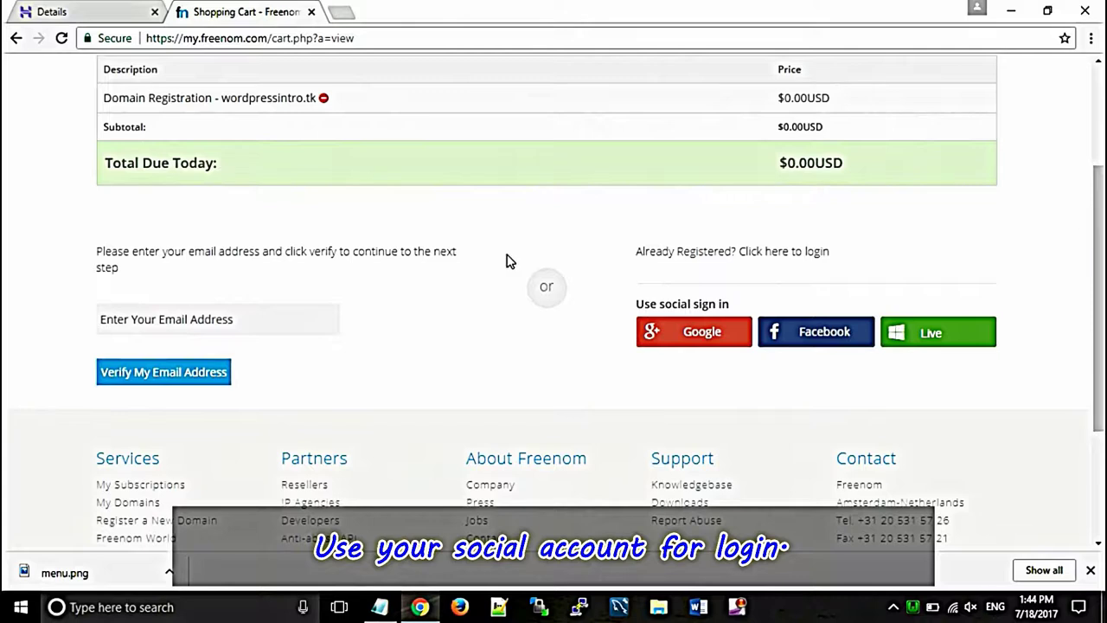
Step: Sign in to Freenom's Review & Checkout with a Google account
click(686, 337)
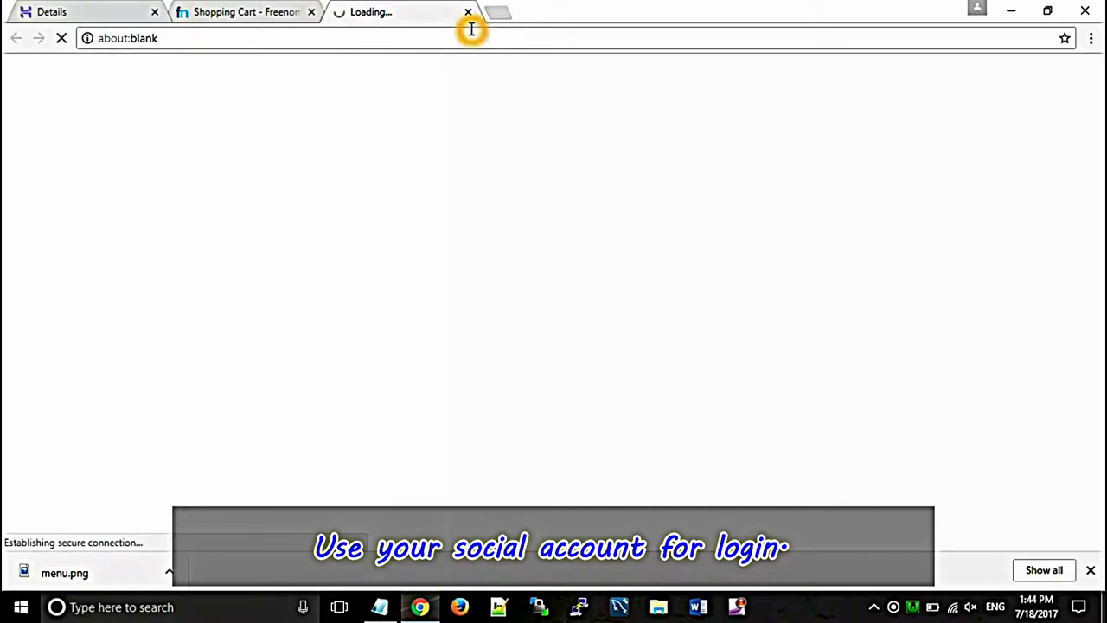
click(280, 9)
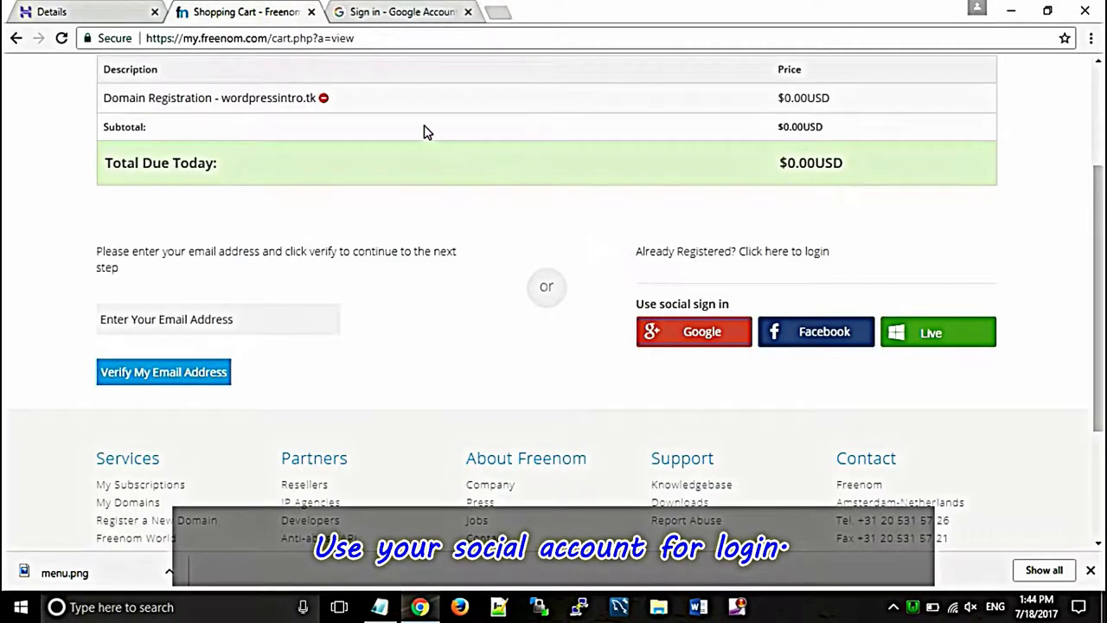
click(389, 9)
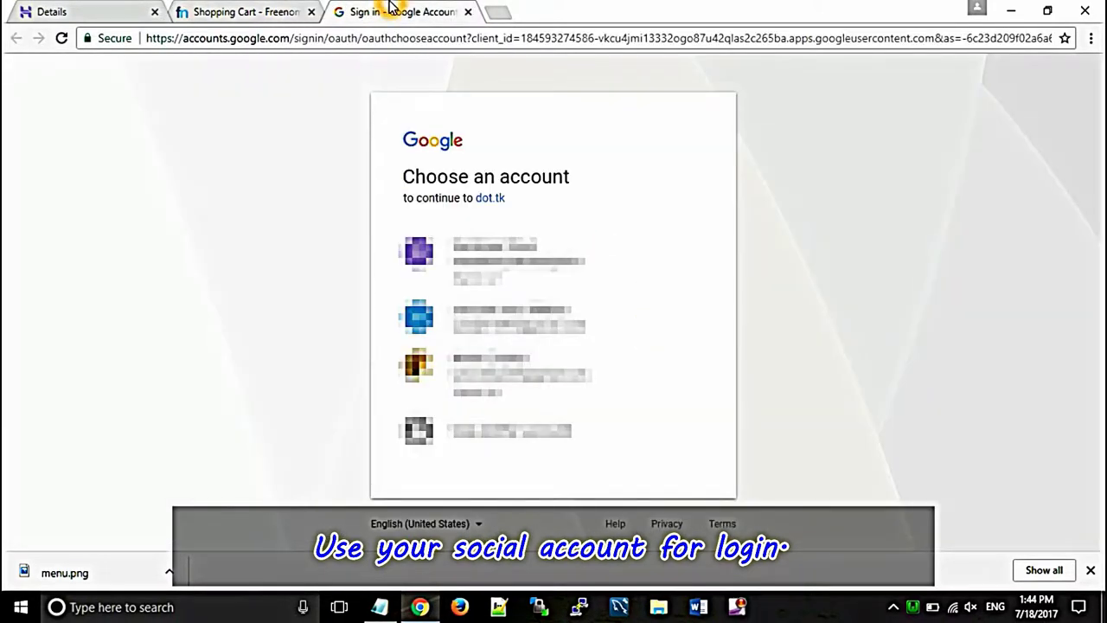
click(280, 9)
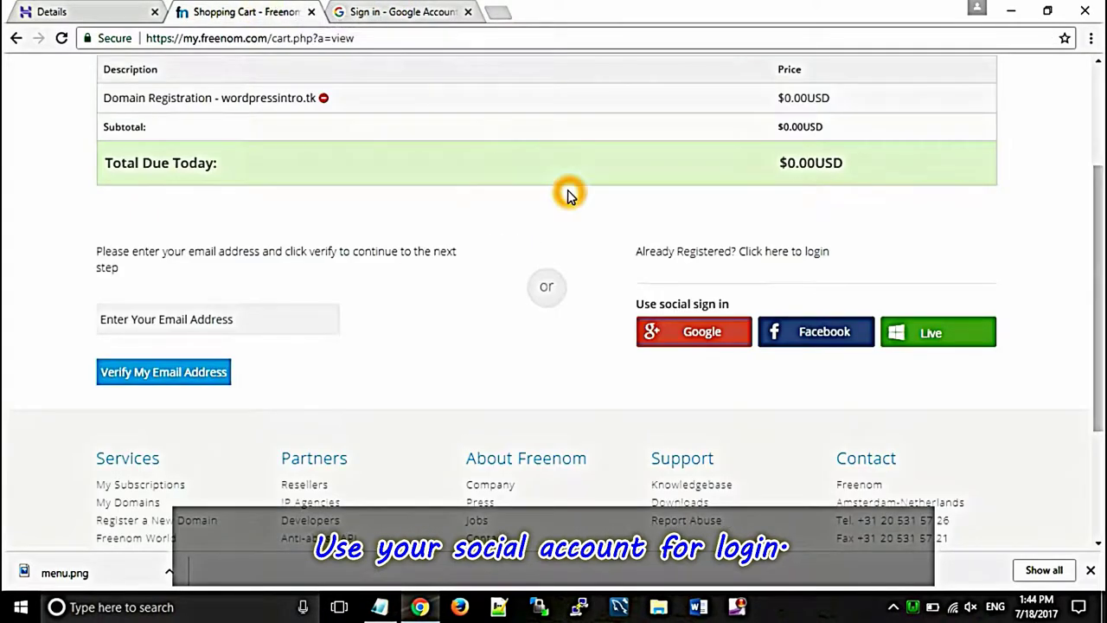
scroll(568, 195, up, 2)
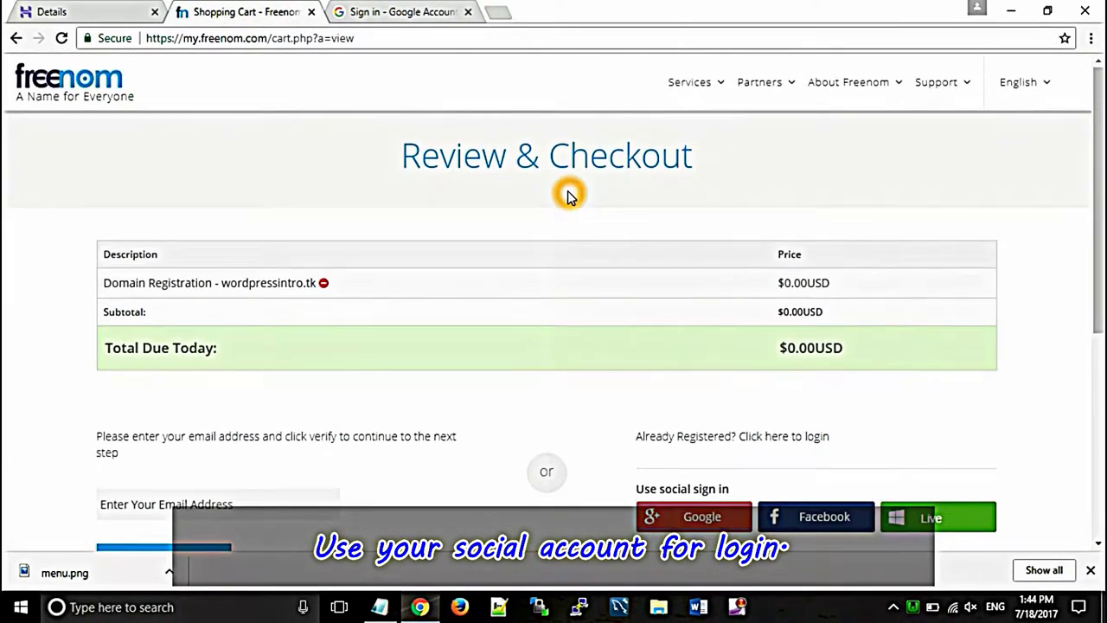
scroll(567, 196, down, 3)
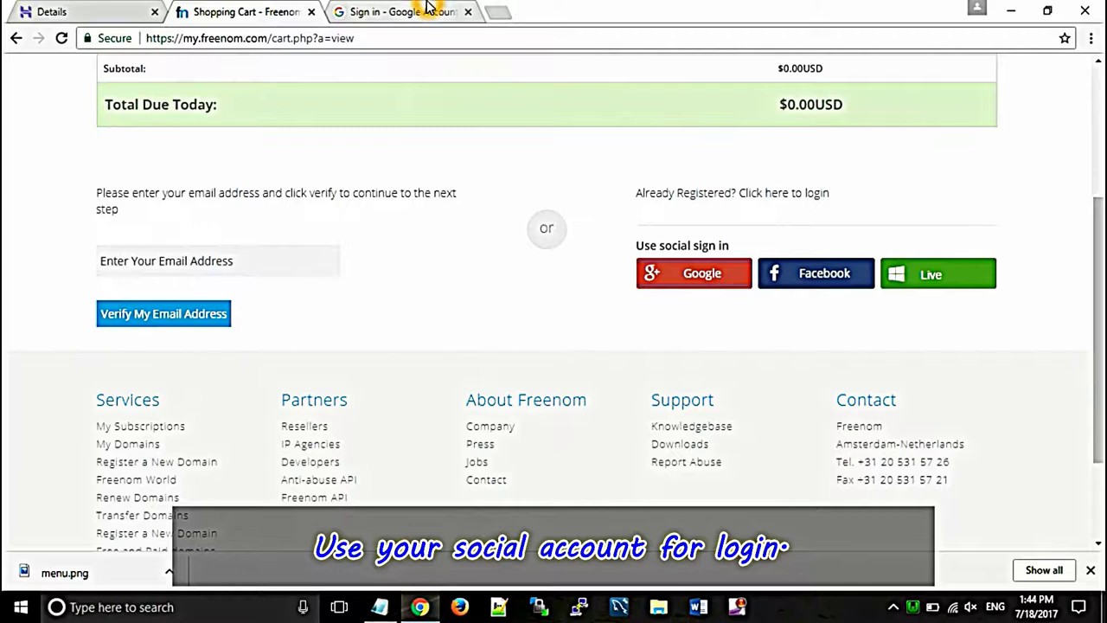
click(429, 12)
click(480, 324)
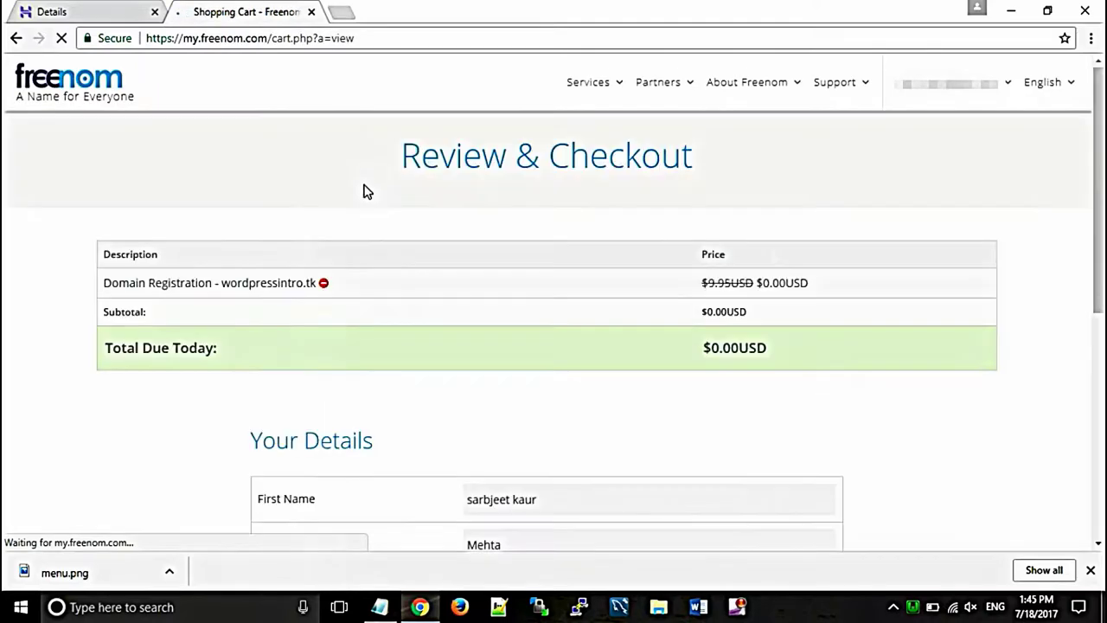
Step: Autofill the checkout contact details (Company Name 'my own company') and accept the terms and conditions
click(365, 187)
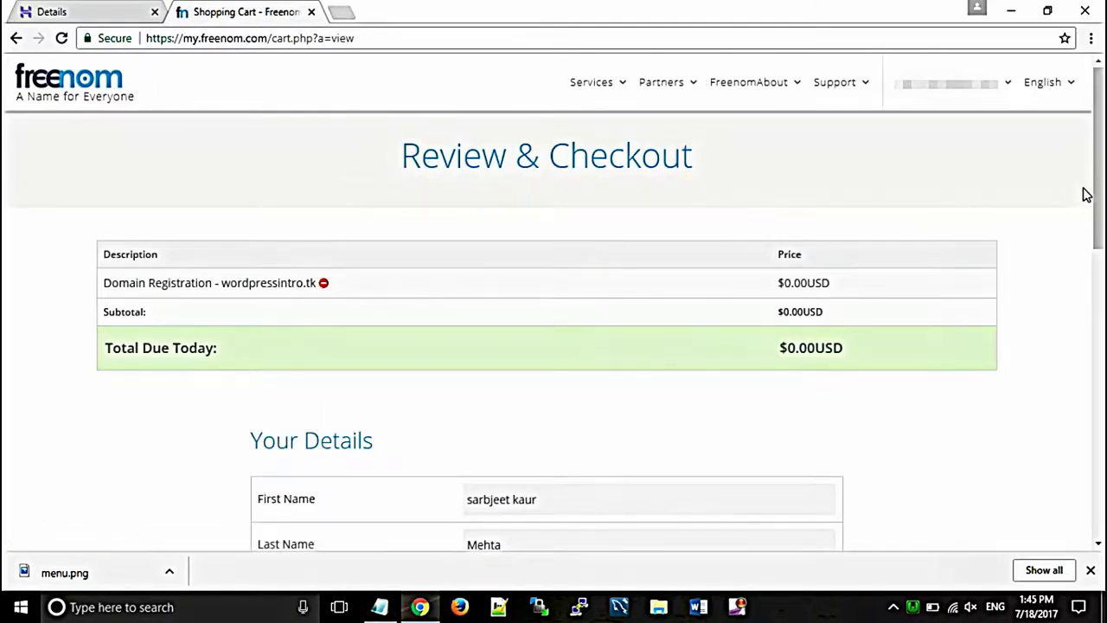
drag(1095, 191, 1097, 342)
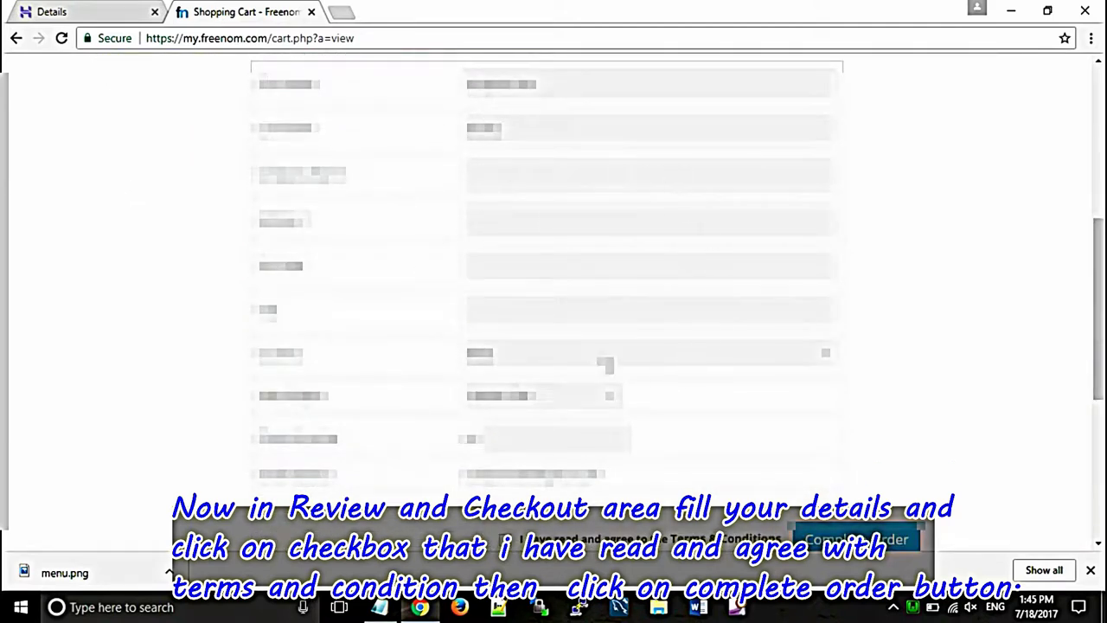
click(563, 169)
click(562, 171)
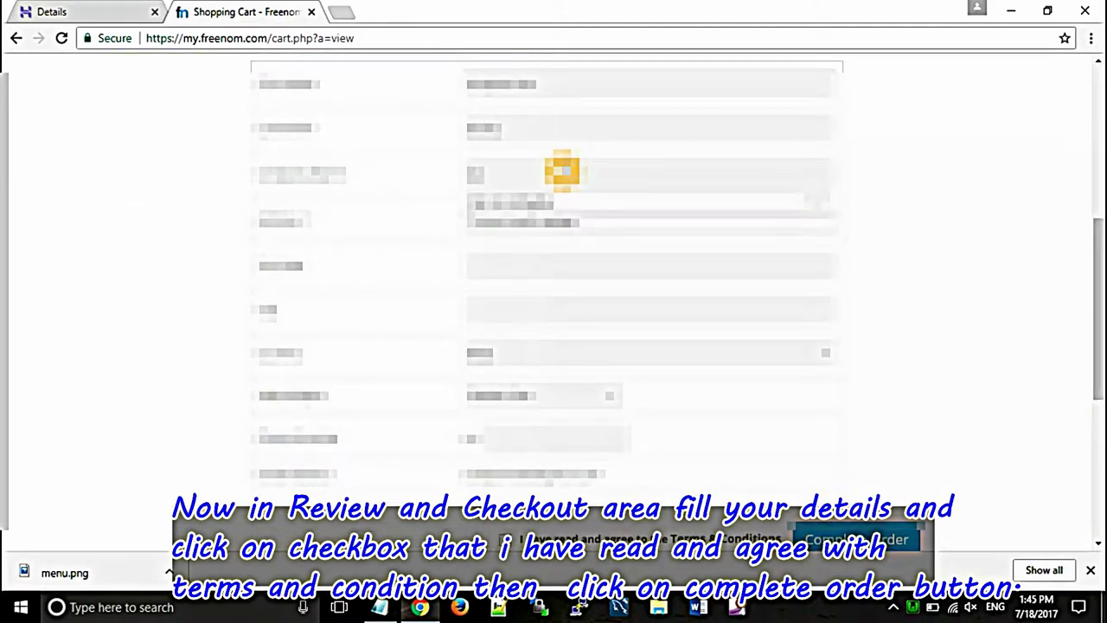
text(a)
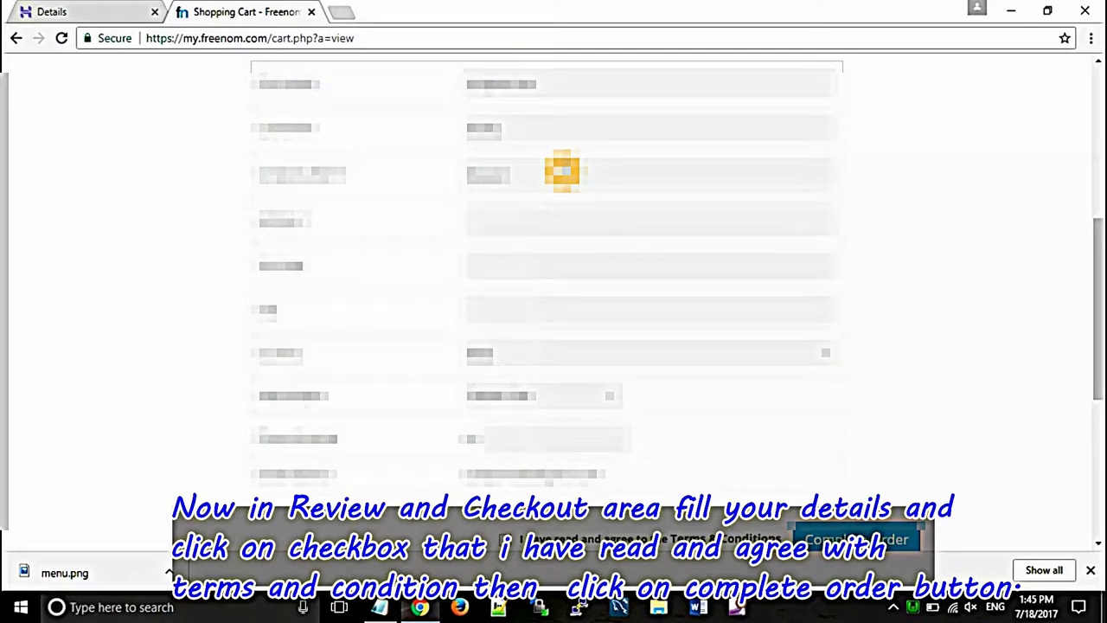
click(562, 170)
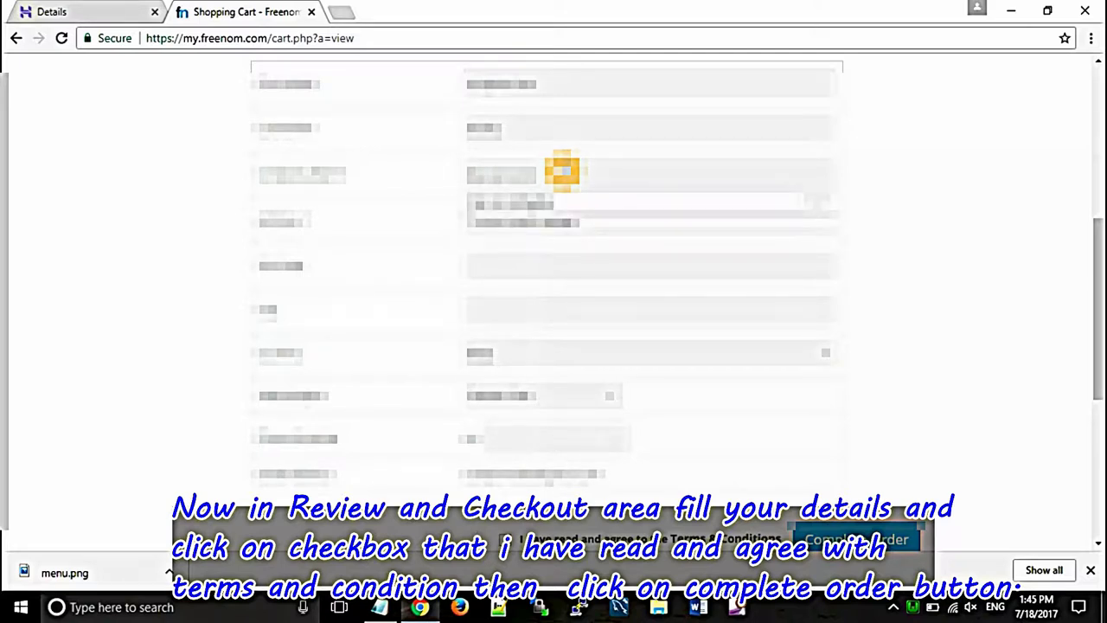
key(Down)
key(Return)
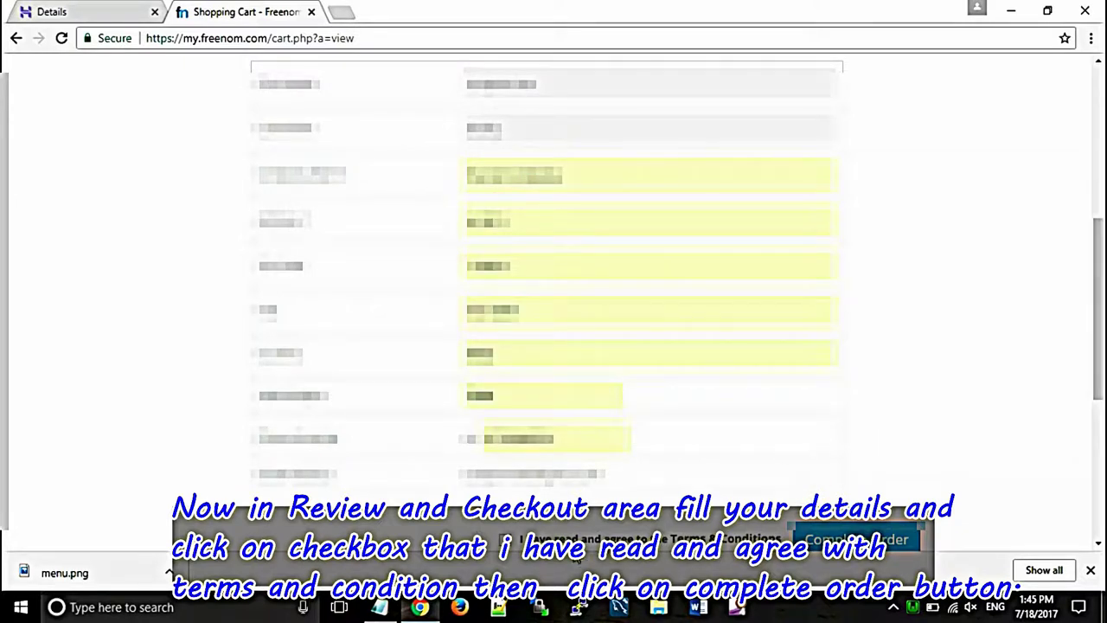
click(507, 548)
scroll(1095, 335, down, 1)
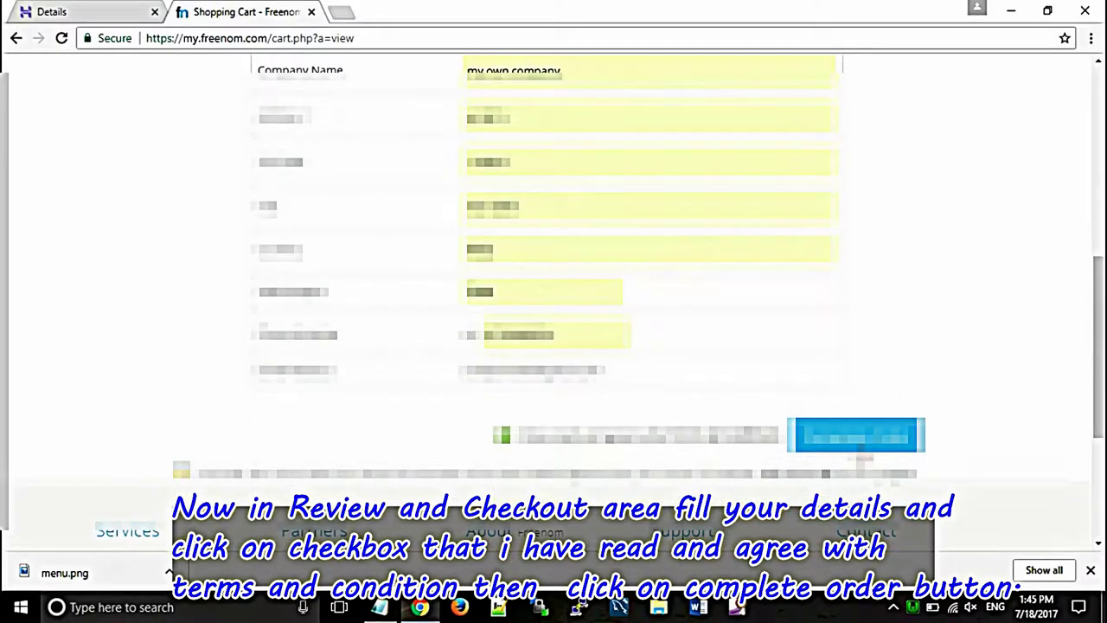
Step: Complete the free wordpressintro.tk order, visit the Freenom Client Area, then return to Hostinger's Details tab
click(863, 441)
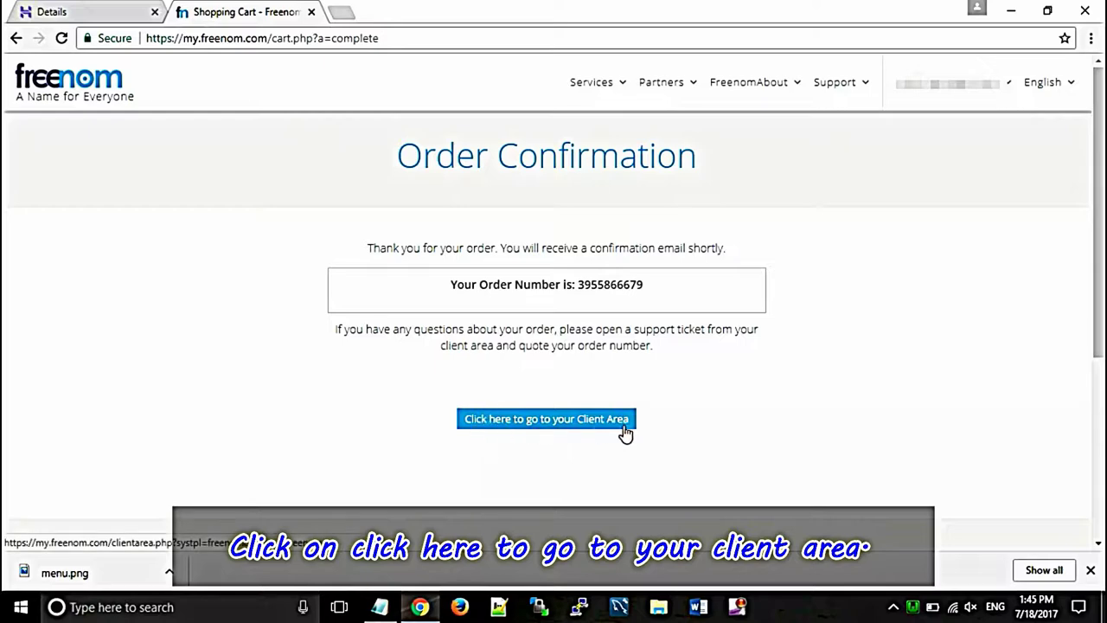
click(538, 423)
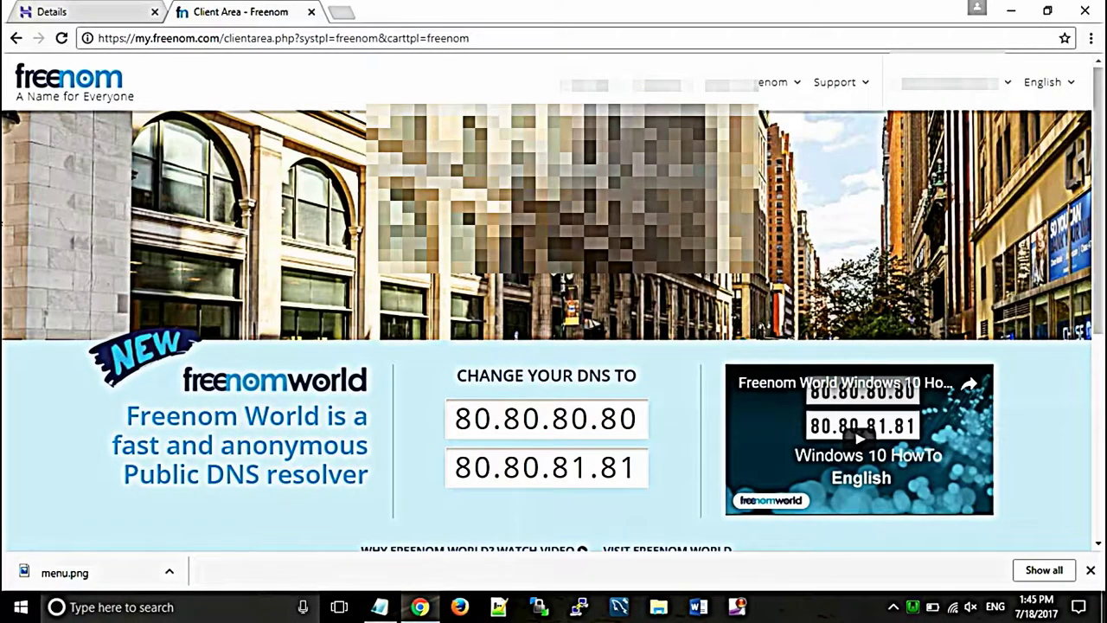
mouse_move(1099, 148)
mouse_down()
mouse_move(1102, 298)
mouse_move(1099, 145)
mouse_up()
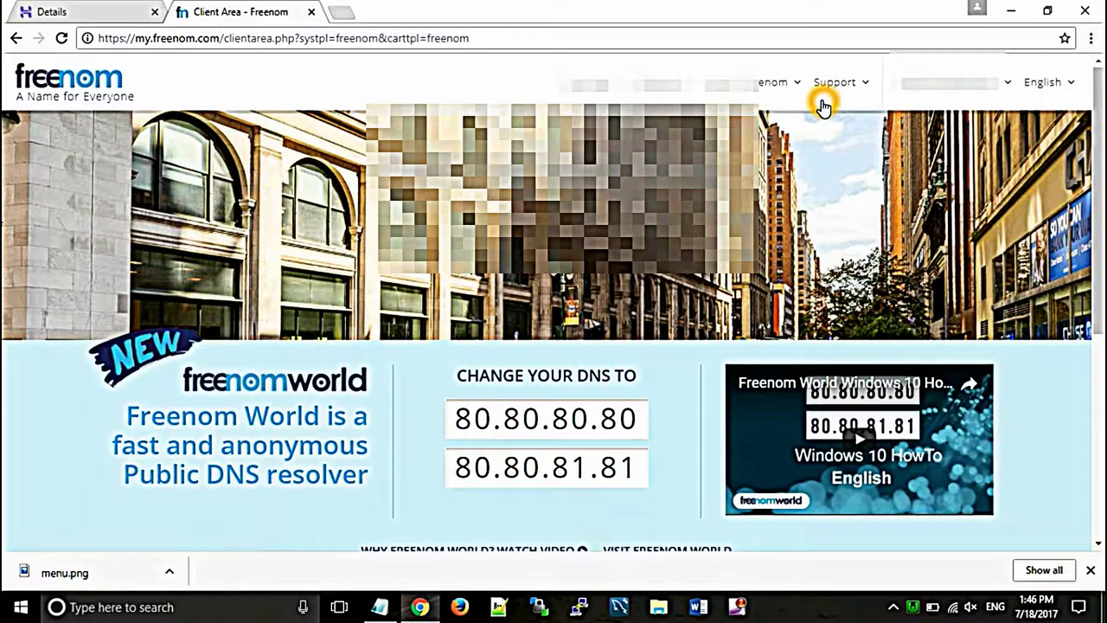
click(70, 10)
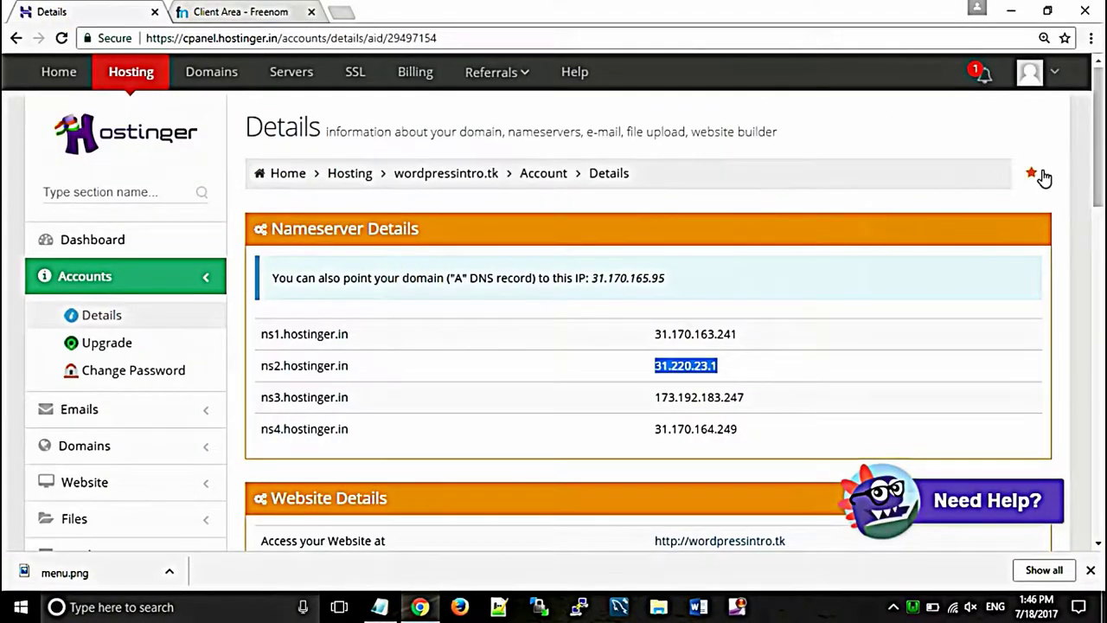
Step: Review wordpressintro.tk's four nameservers and website details, then start a new empty Chrome tab
drag(1100, 171, 1089, 219)
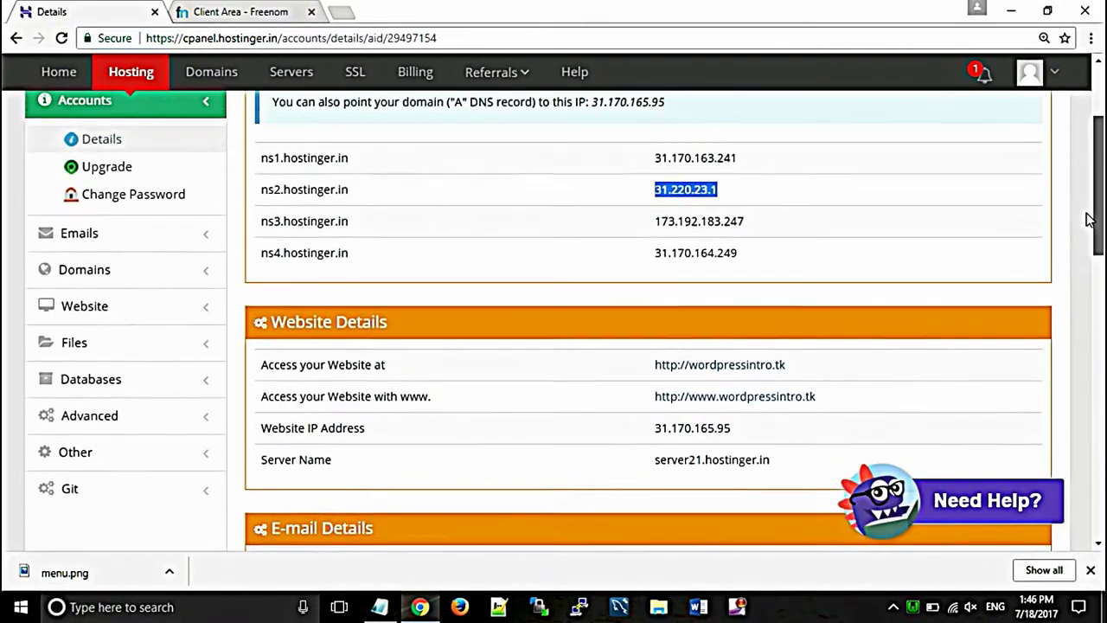
scroll(1088, 219, up, 2)
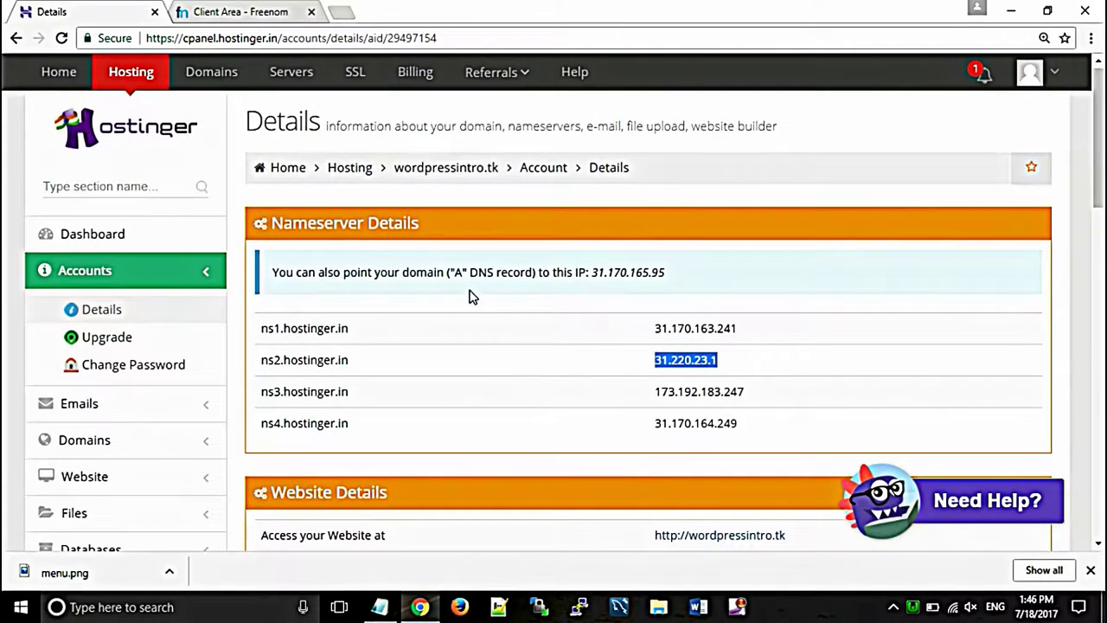
scroll(1103, 121, down, 3)
scroll(1102, 114, up, 4)
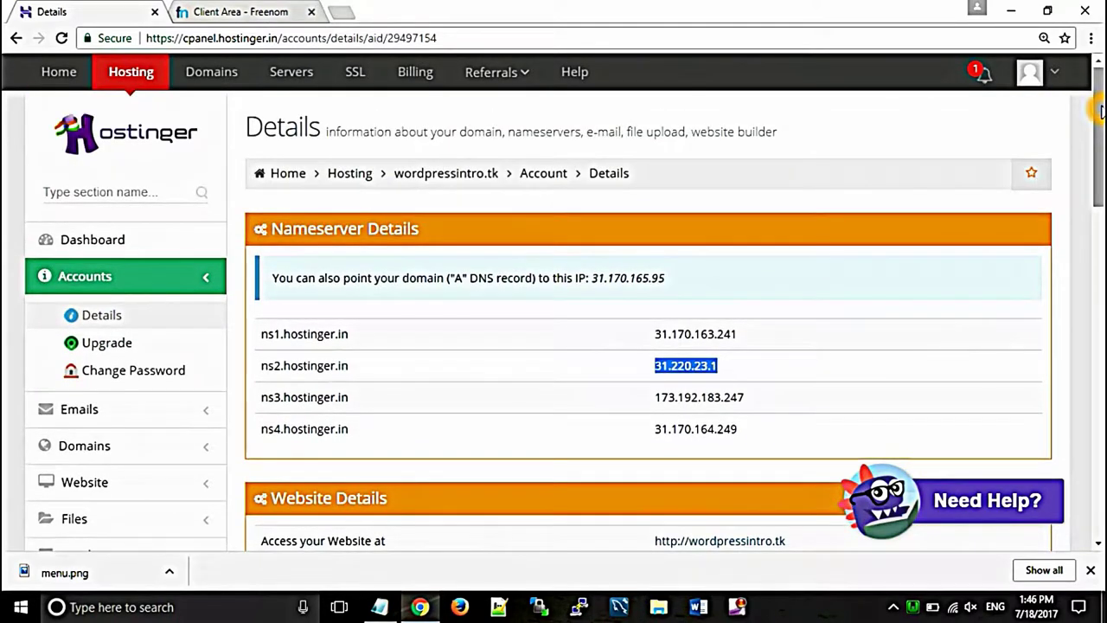
click(342, 12)
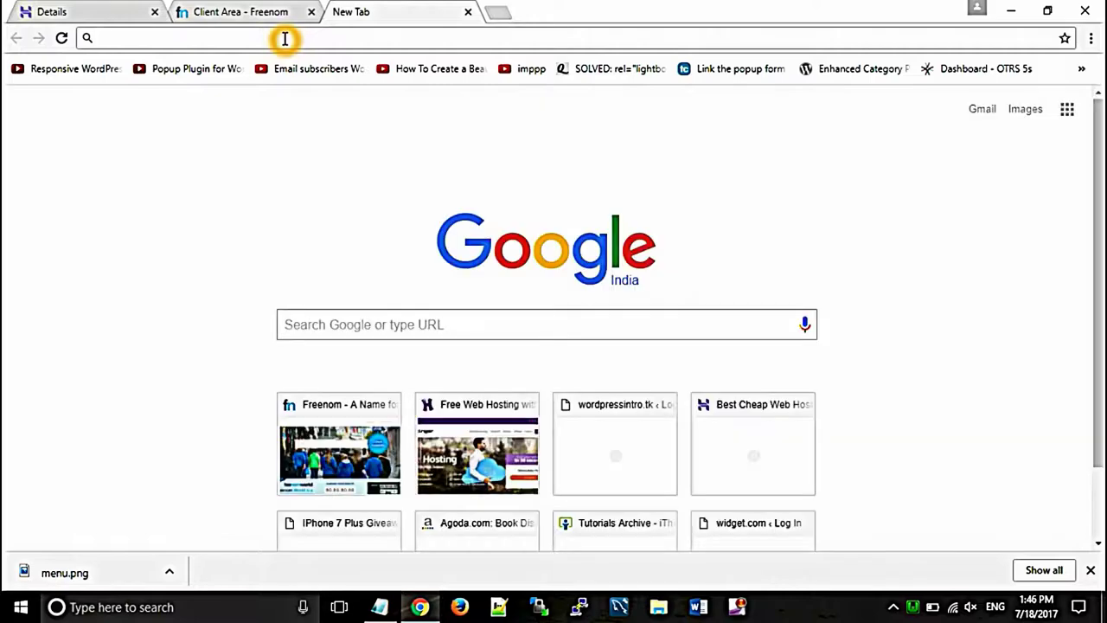
Step: Load wordpressintro.tk/wp-admin in the browser
text(wordpressintro.tk)
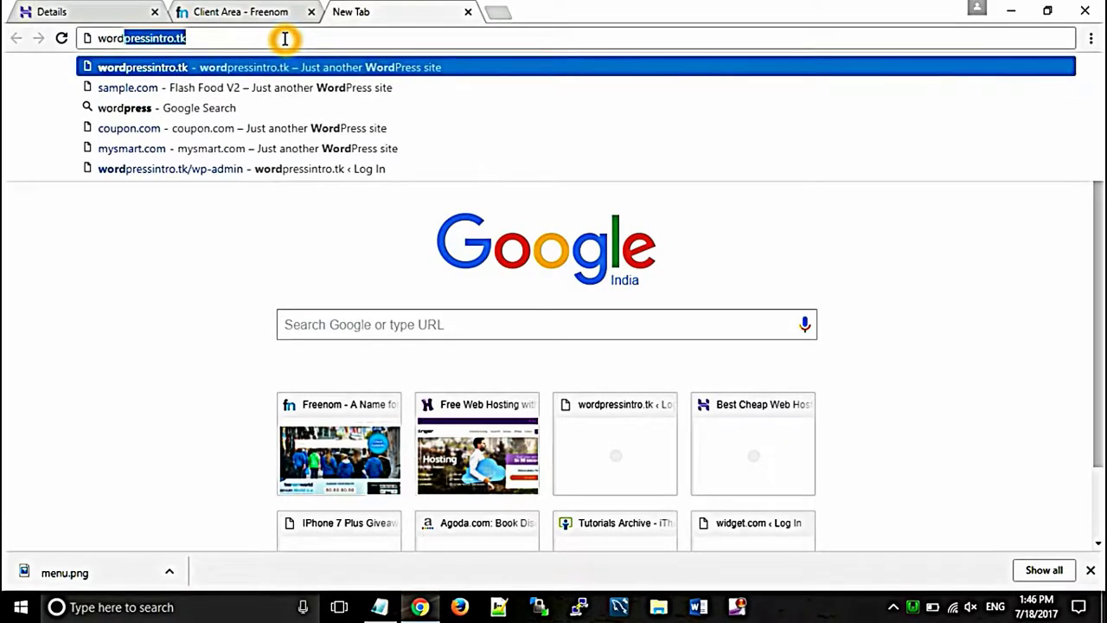
key(Right)
text(/wp-a)
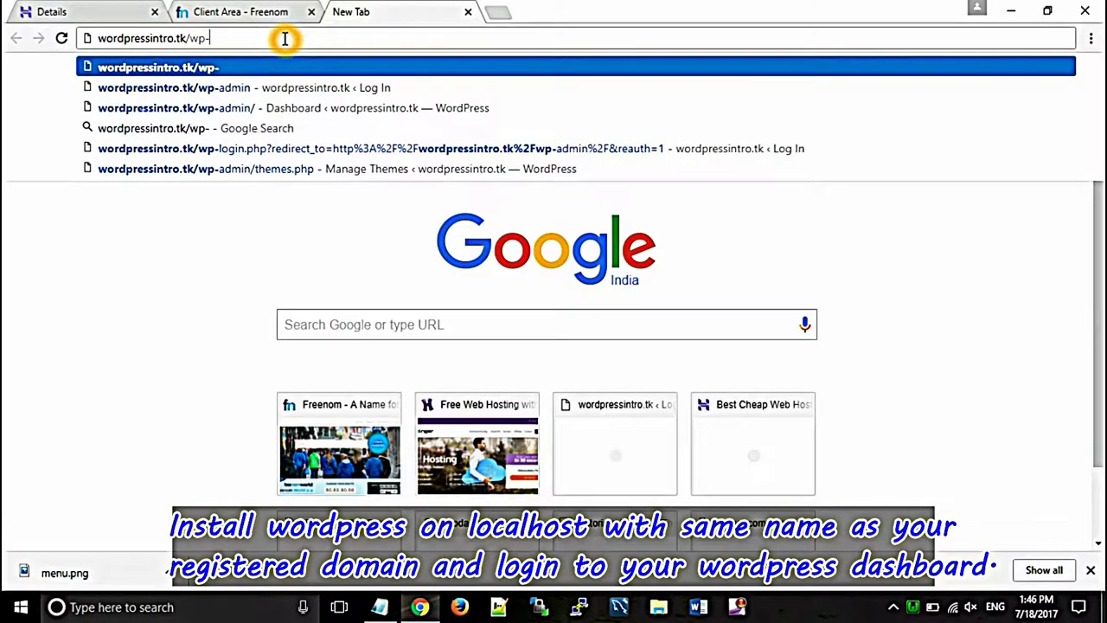
text(dmin)
key(Return)
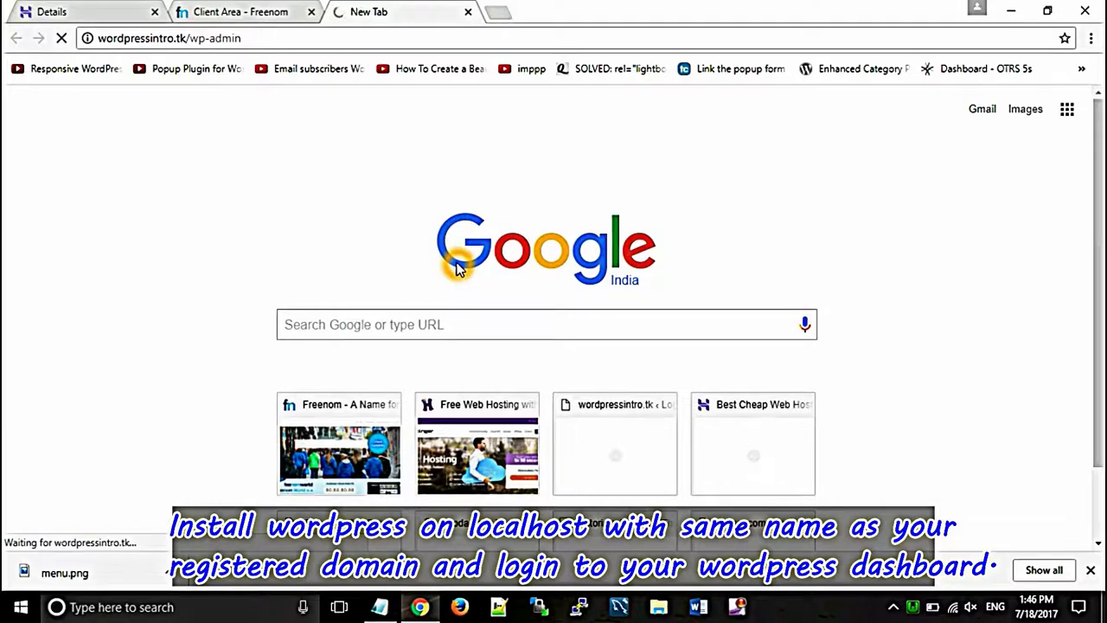
Step: Log in with the saved admin username and password, with Remember Me ticked
text(word)
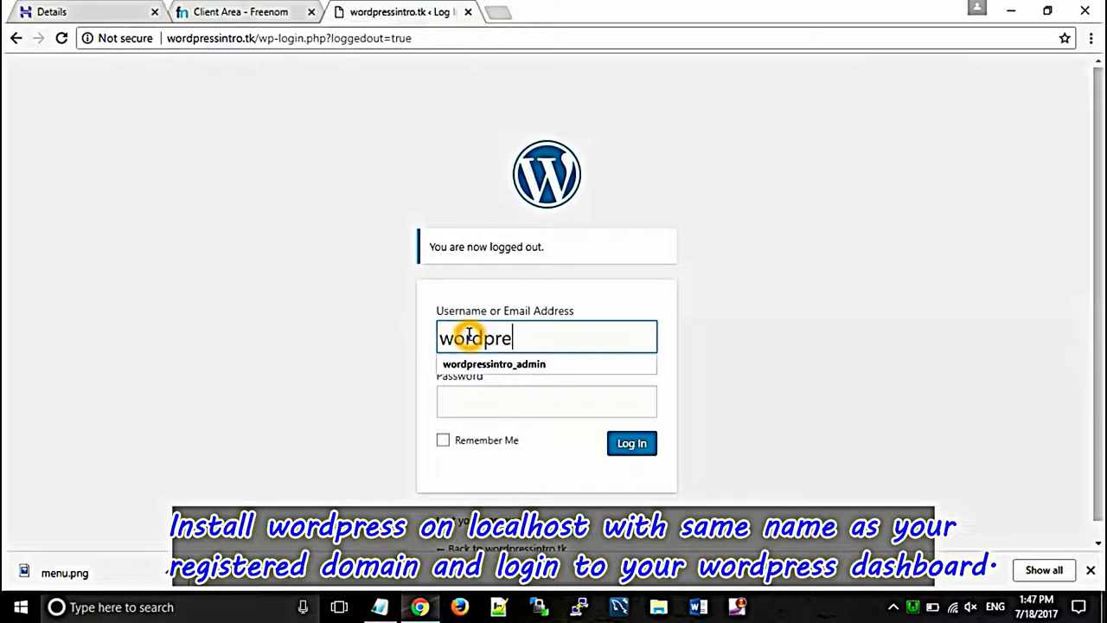
text(pre)
key(Down)
key(Return)
click(507, 418)
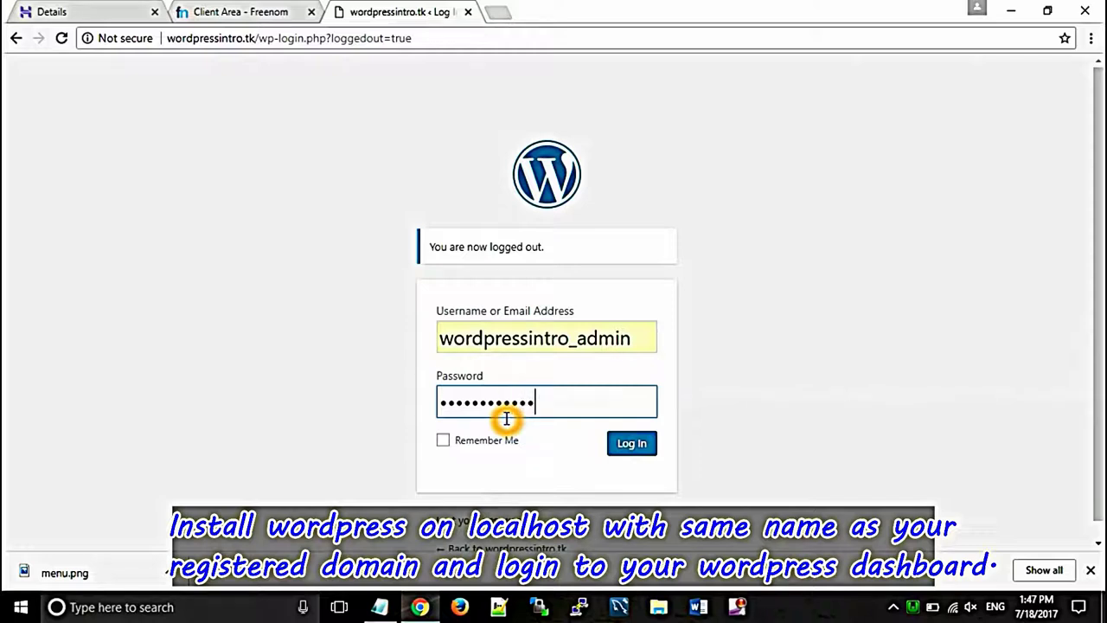
click(638, 445)
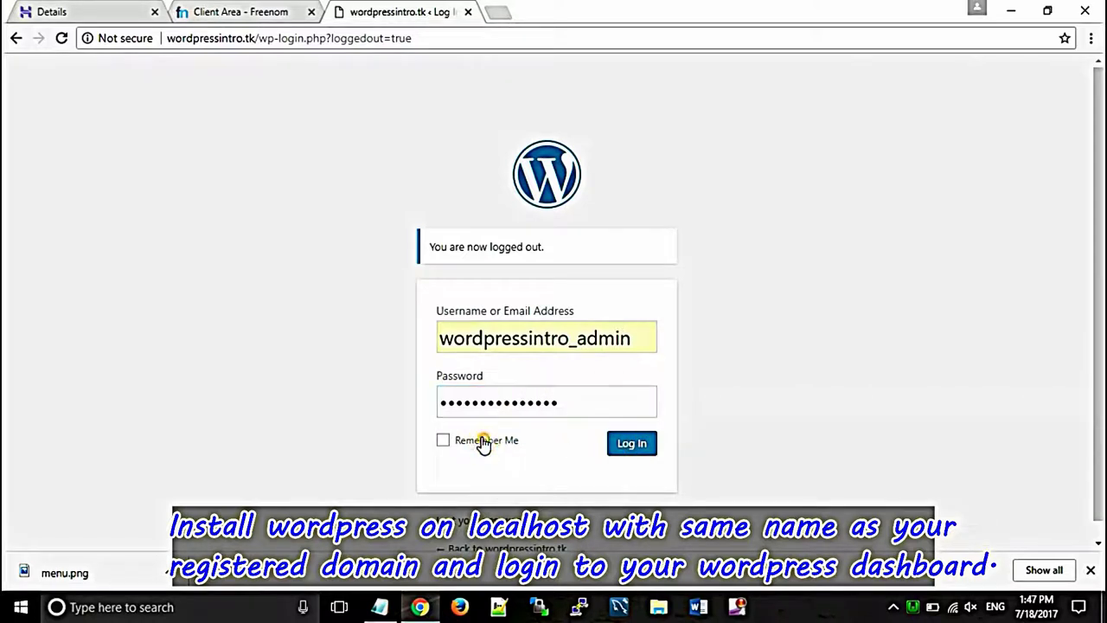
click(619, 451)
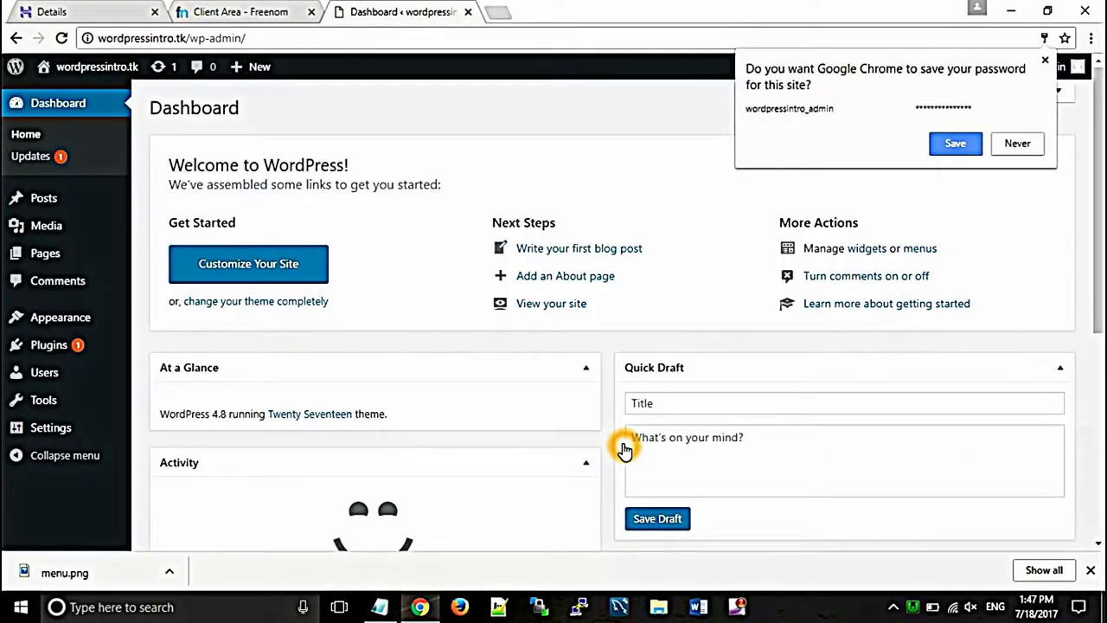
Step: Decline saving the password and view the site's public front page
click(1004, 147)
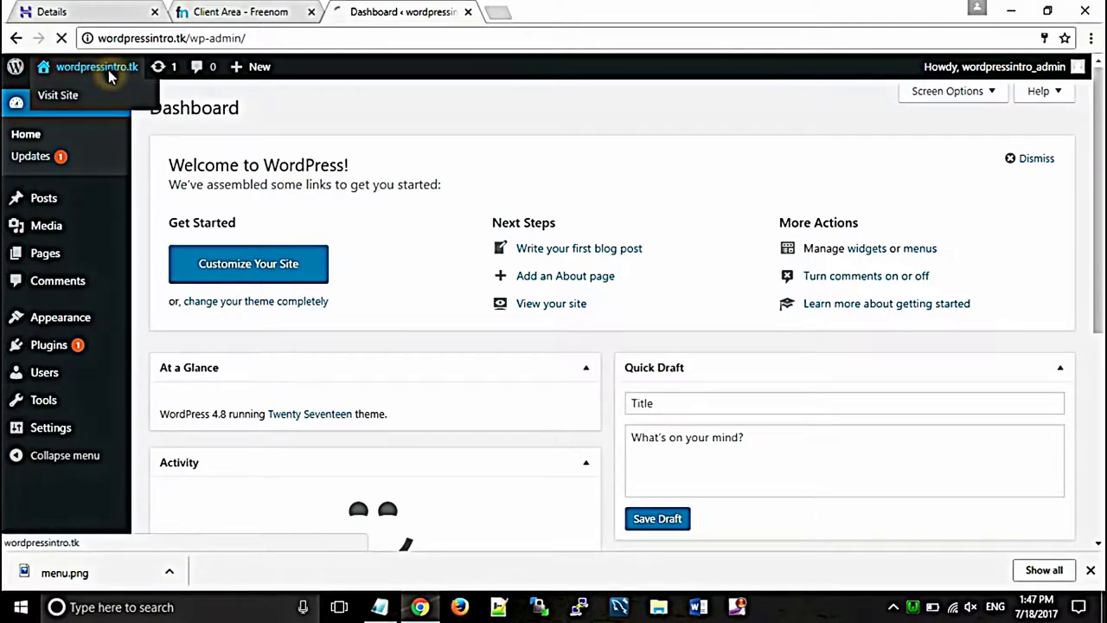
click(104, 68)
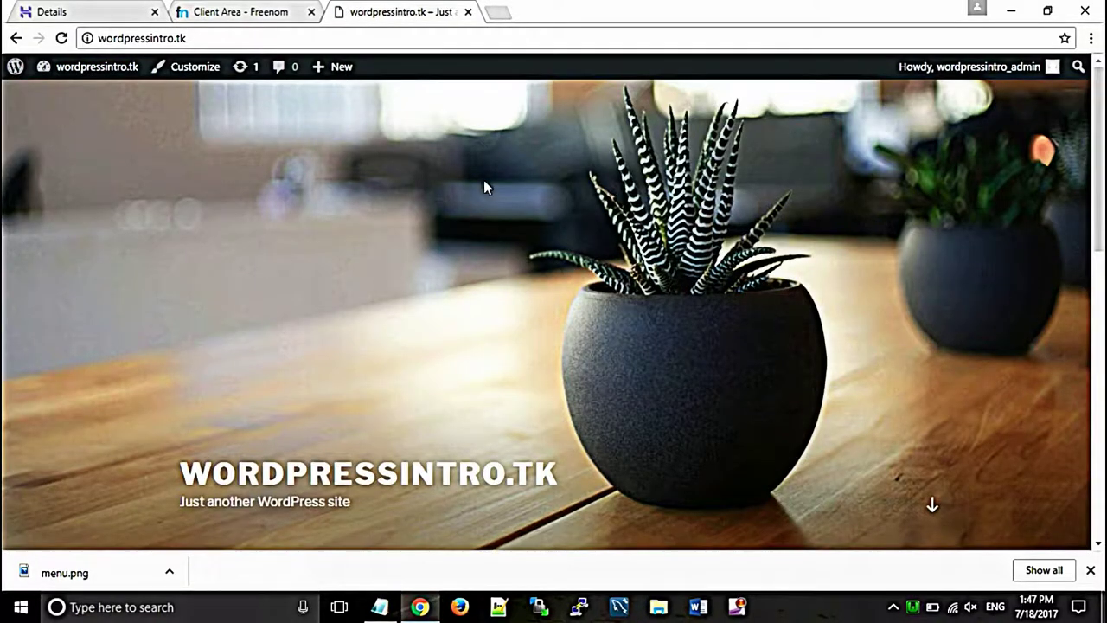
click(481, 175)
Step: Return to the dashboard and open Appearance > Themes
mouse_move(108, 69)
click(89, 98)
click(89, 98)
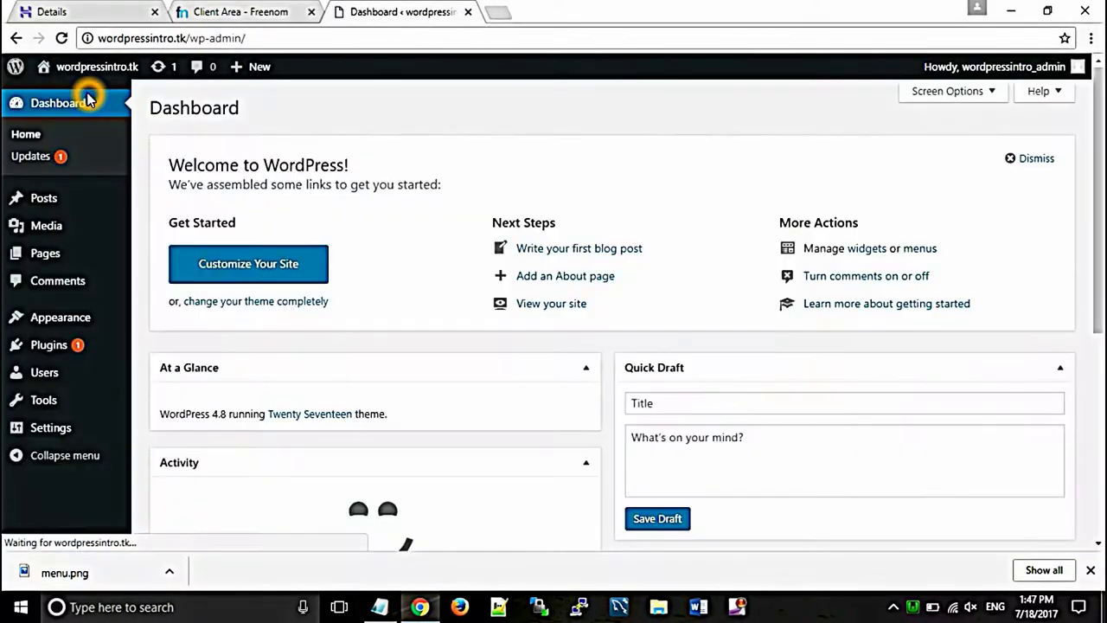
click(61, 313)
click(164, 319)
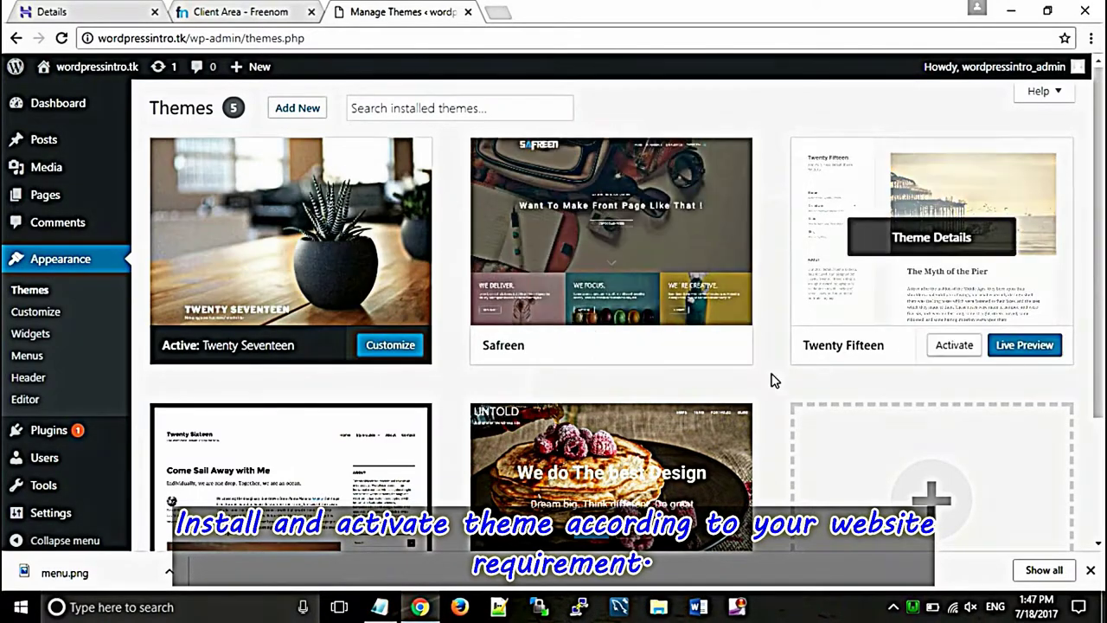
Step: Install and activate the Arcade Basic theme from the Popular themes list
click(298, 108)
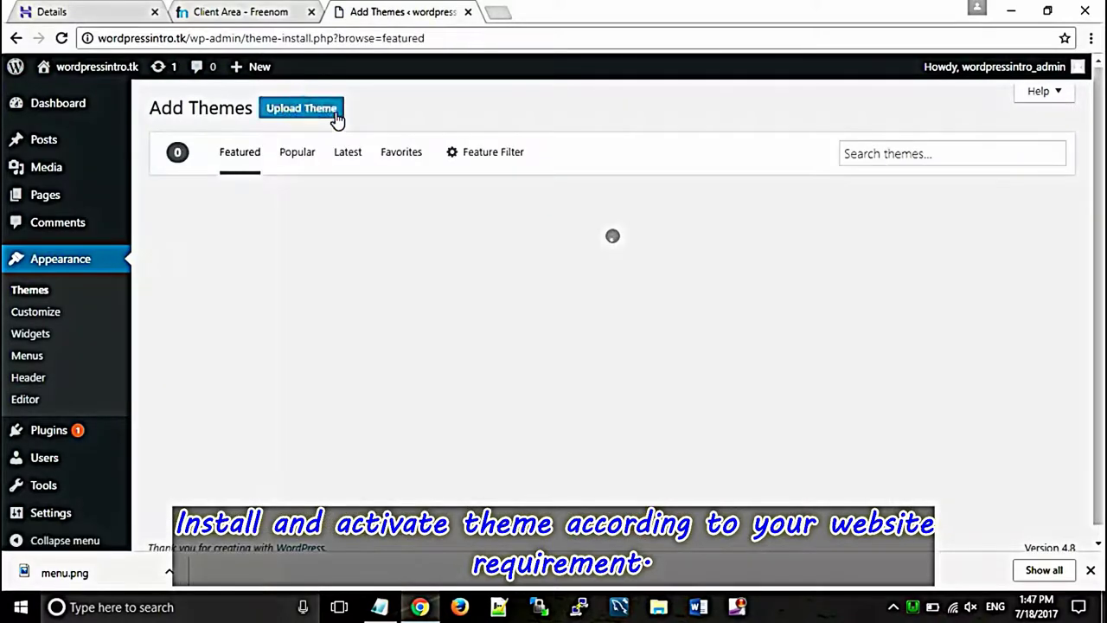
click(293, 154)
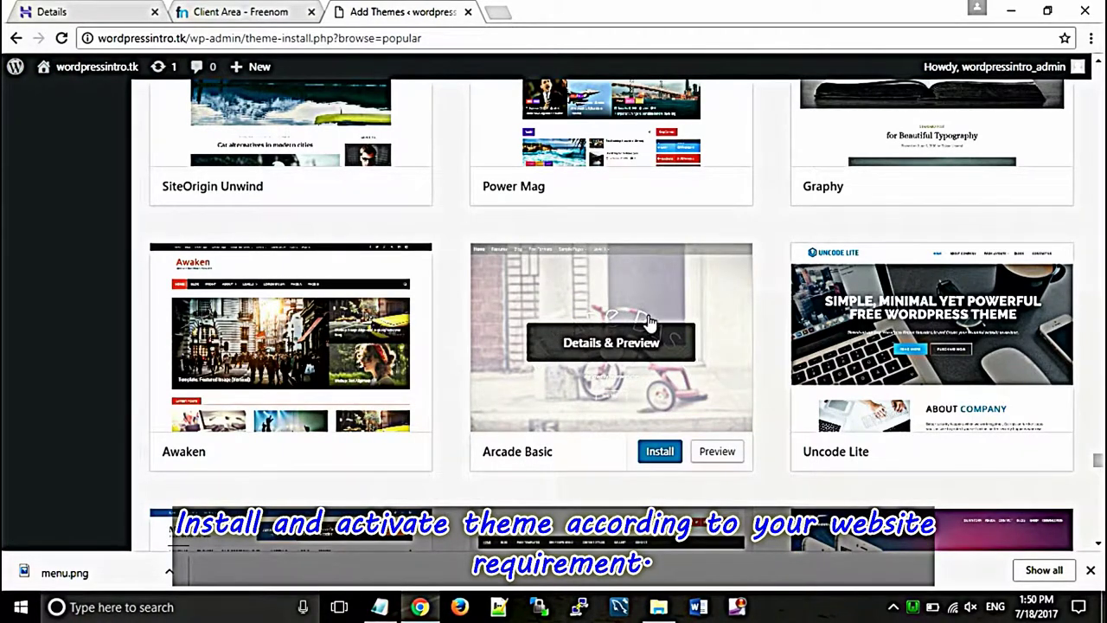
click(662, 453)
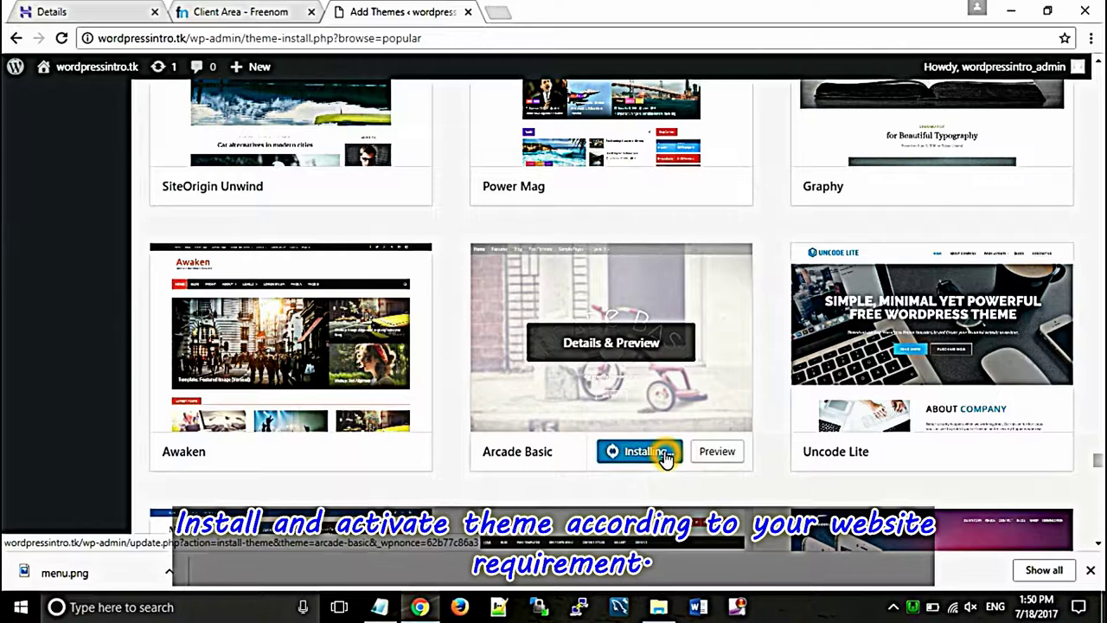
click(632, 453)
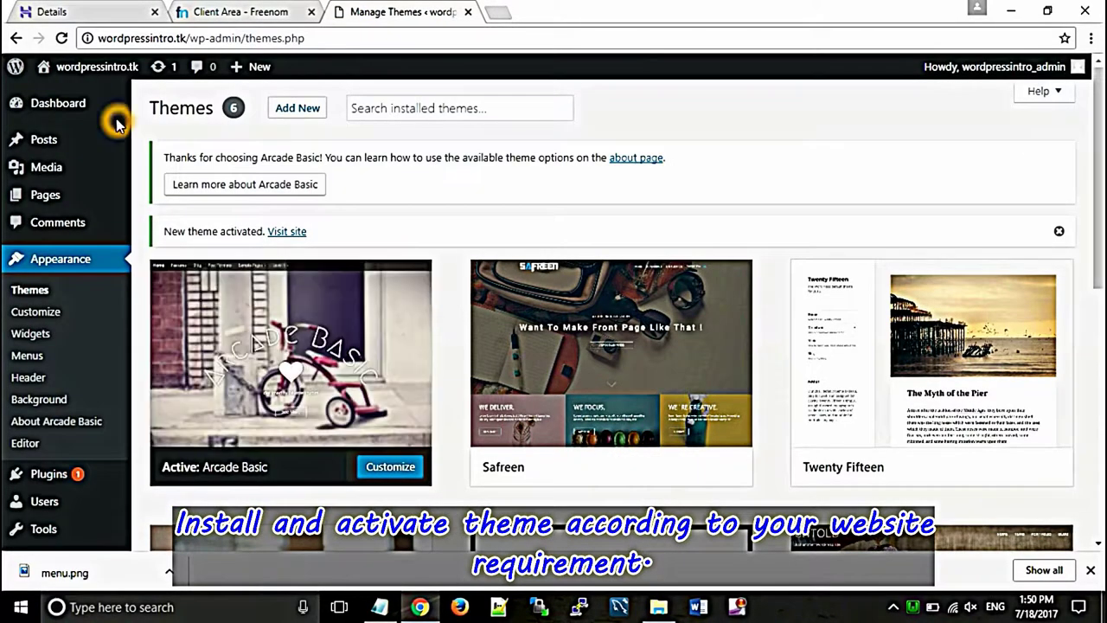
Step: Preview the live site in a new tab, then return to the Themes page
mouse_move(95, 69)
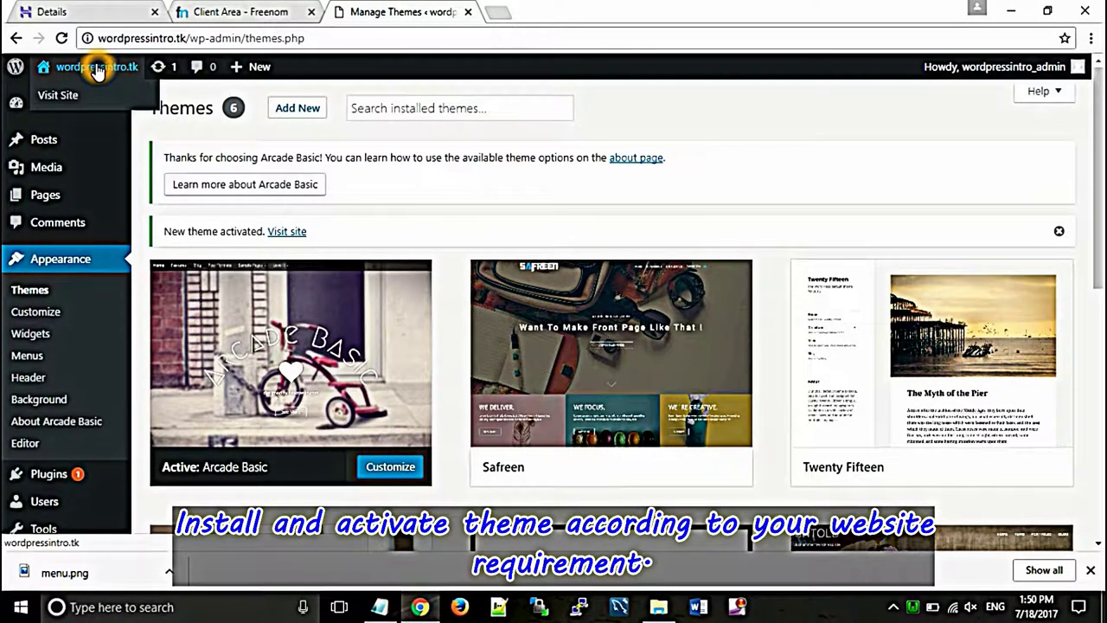
right_click(97, 71)
click(158, 77)
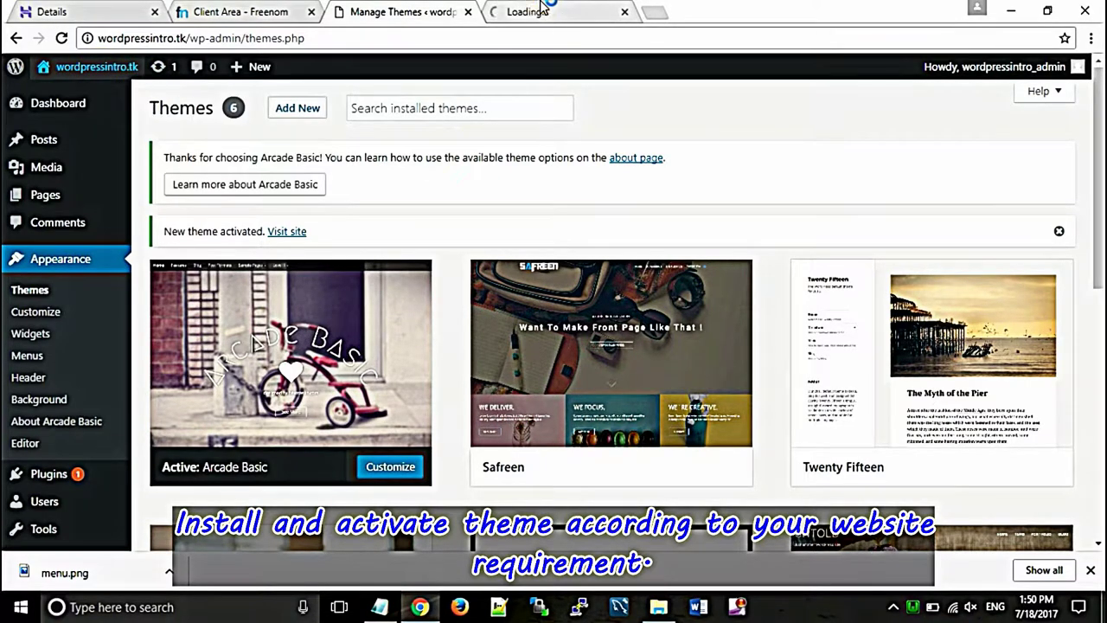
click(543, 11)
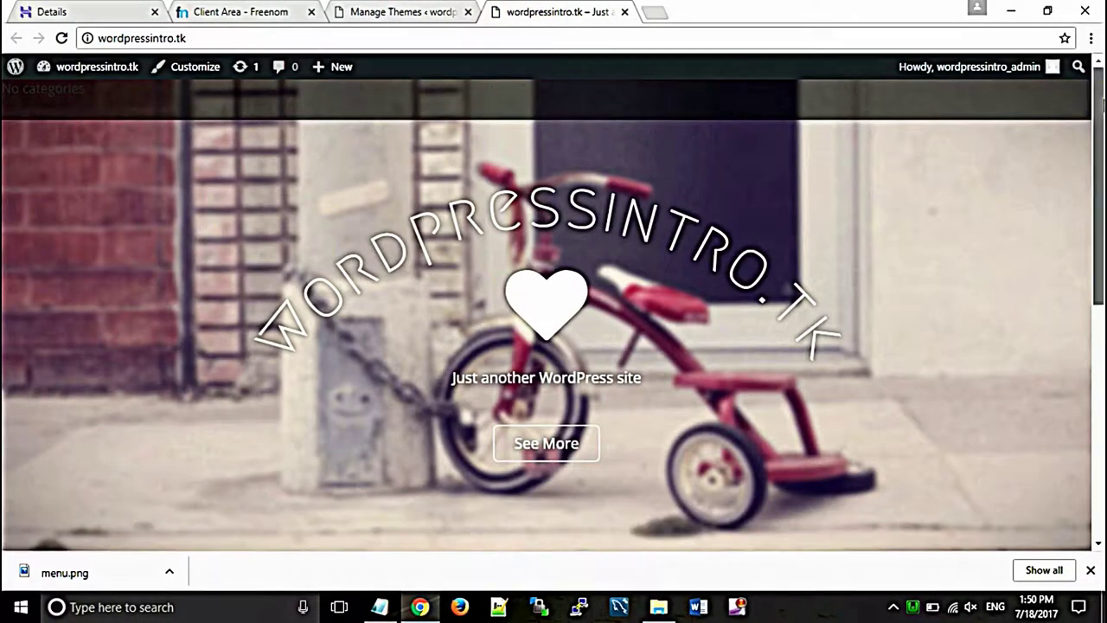
mouse_move(1099, 99)
mouse_down()
mouse_move(1102, 385)
mouse_move(1099, 86)
mouse_up()
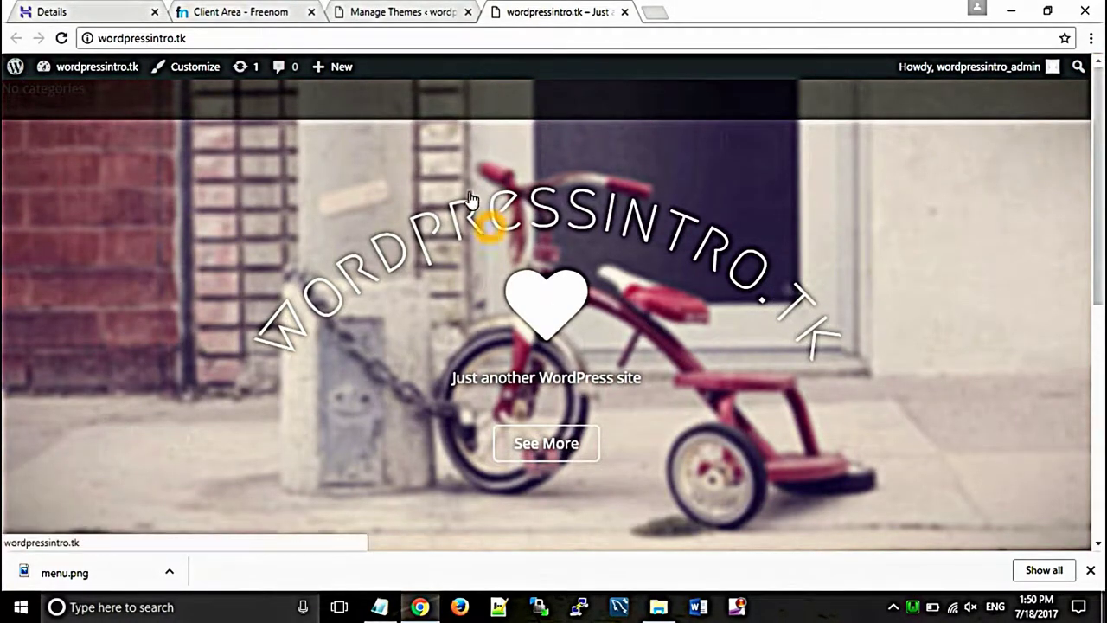
click(387, 13)
Step: Create a new page titled 'Home' and paste the WordPress description into its body
mouse_move(56, 197)
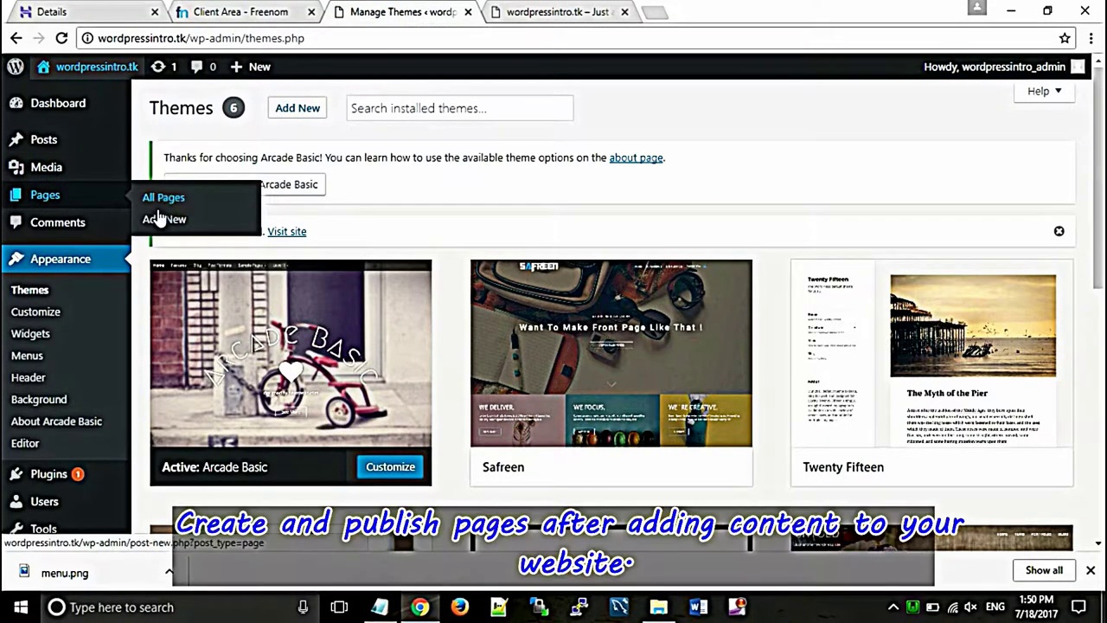
click(154, 222)
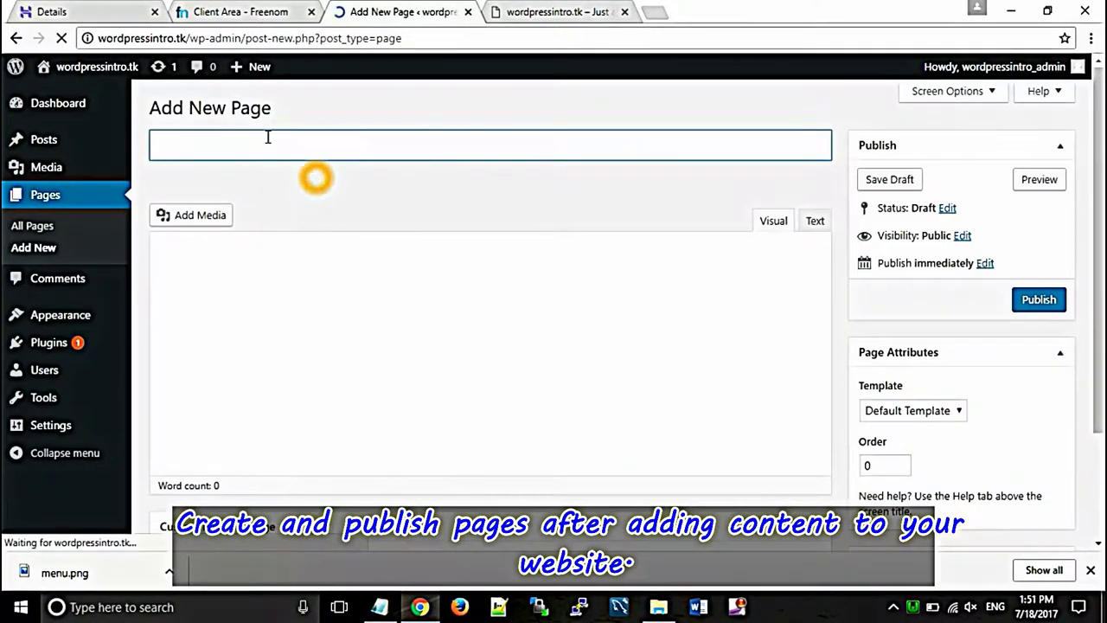
click(209, 143)
text(Home)
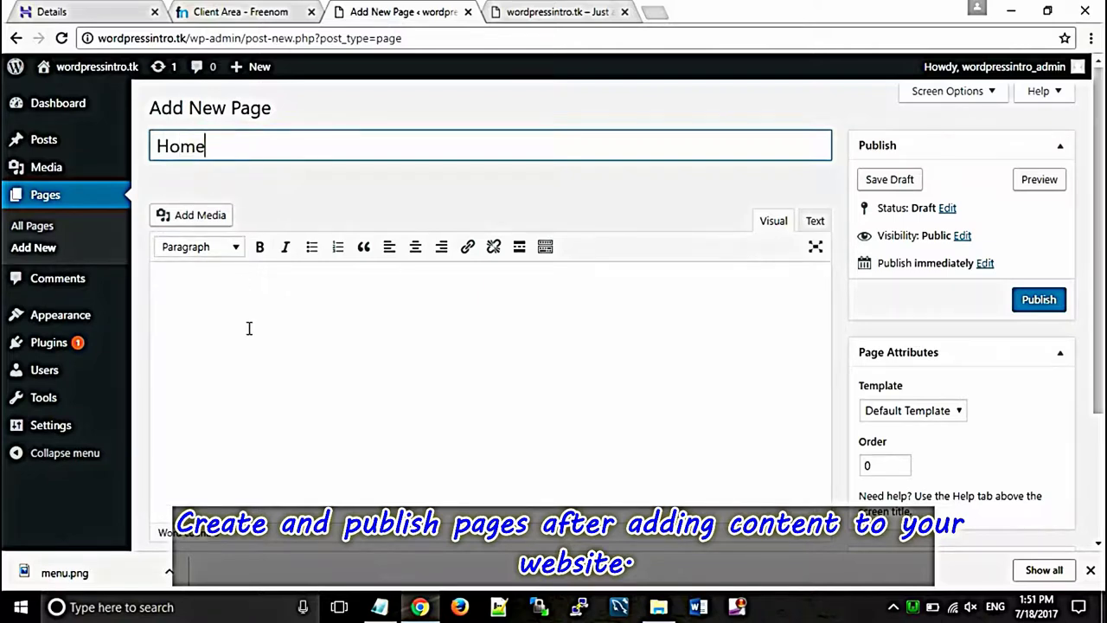
click(248, 328)
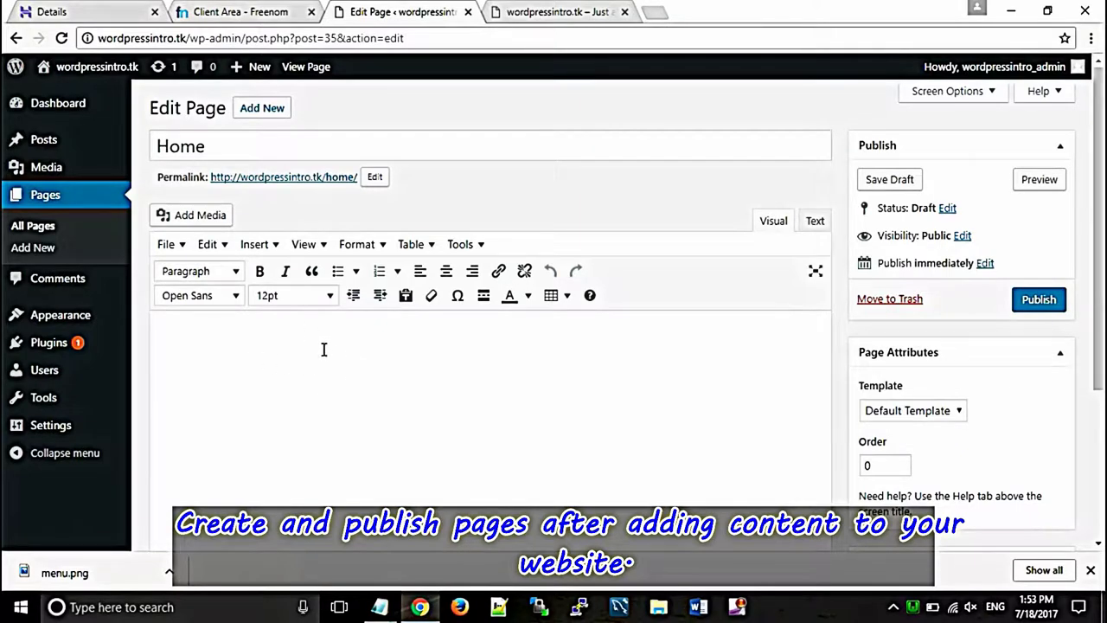
click(324, 350)
key(ctrl+v)
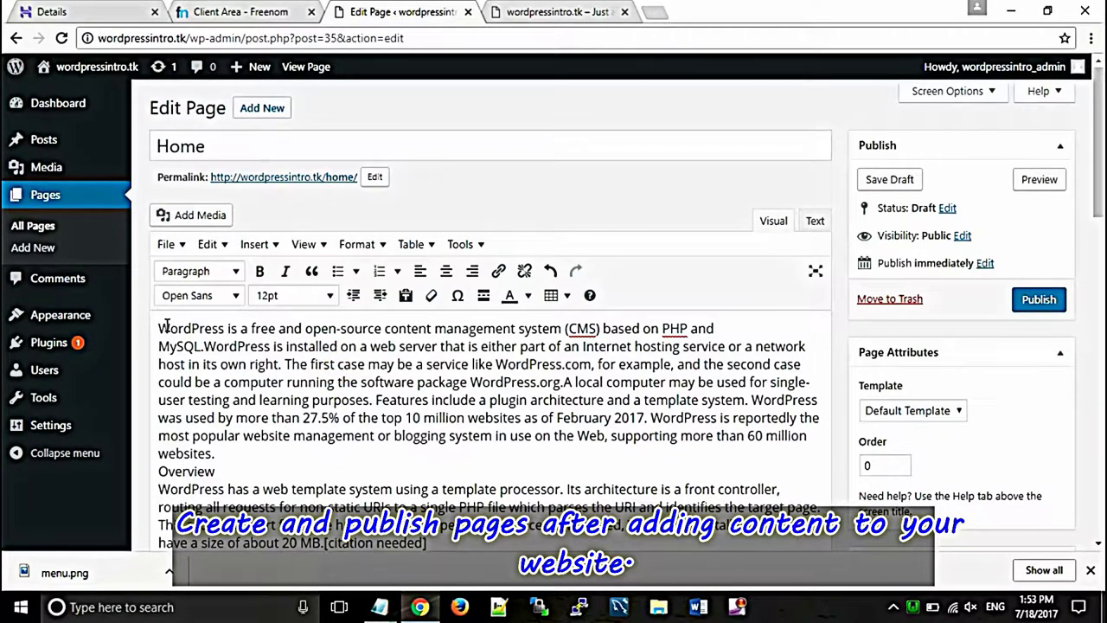
key(Return)
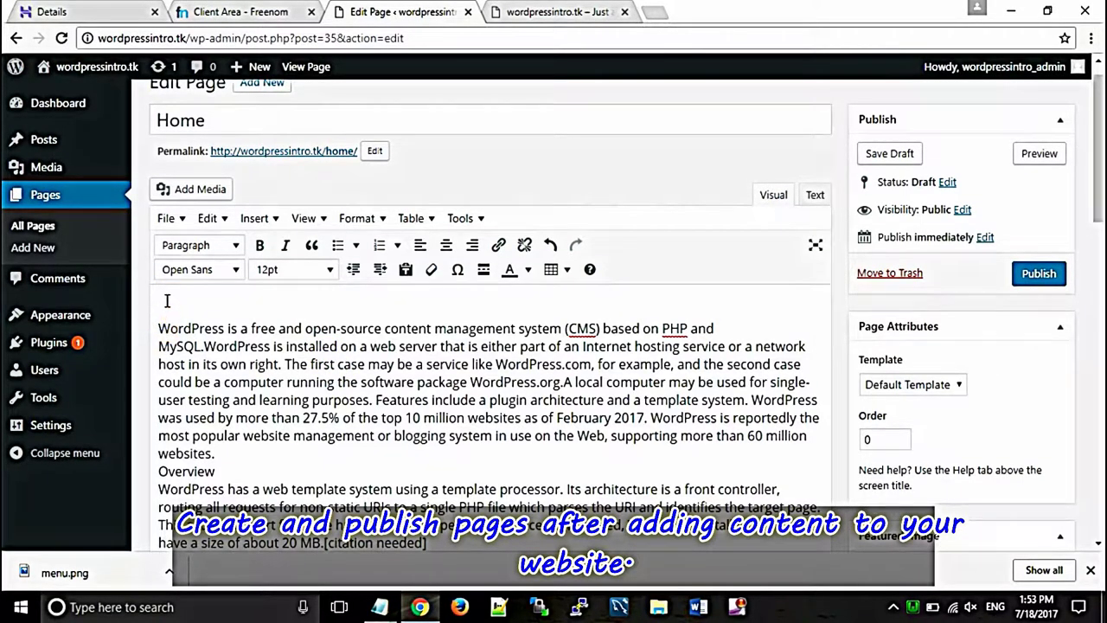
Step: Make 'INTRODUCTION TO WORDPRESS' a centred Heading 2 and add a new line below it
click(220, 251)
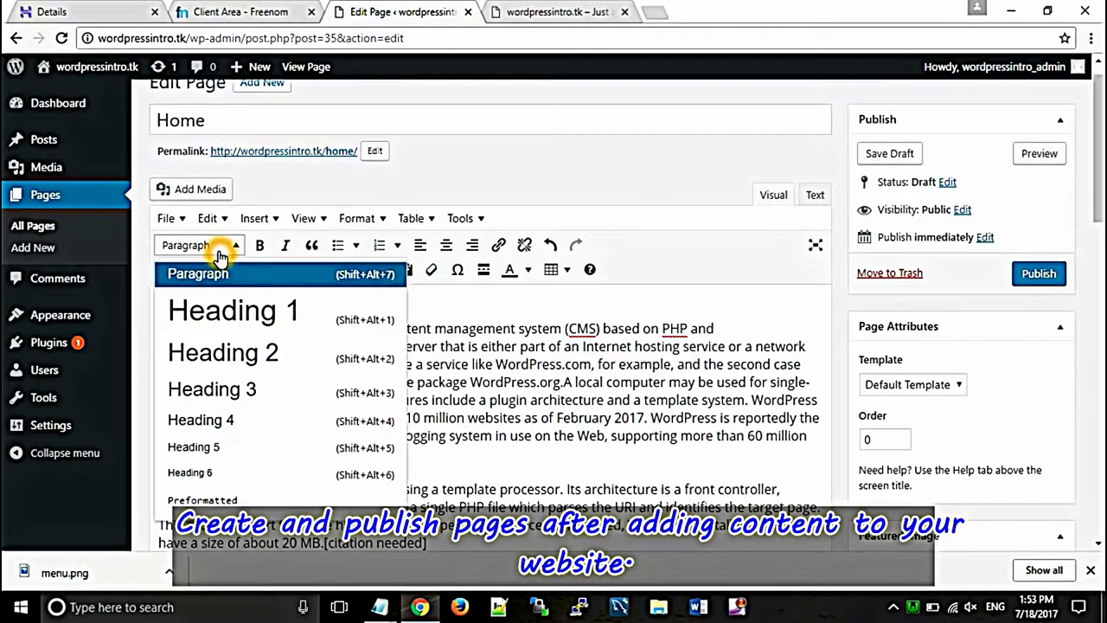
click(222, 358)
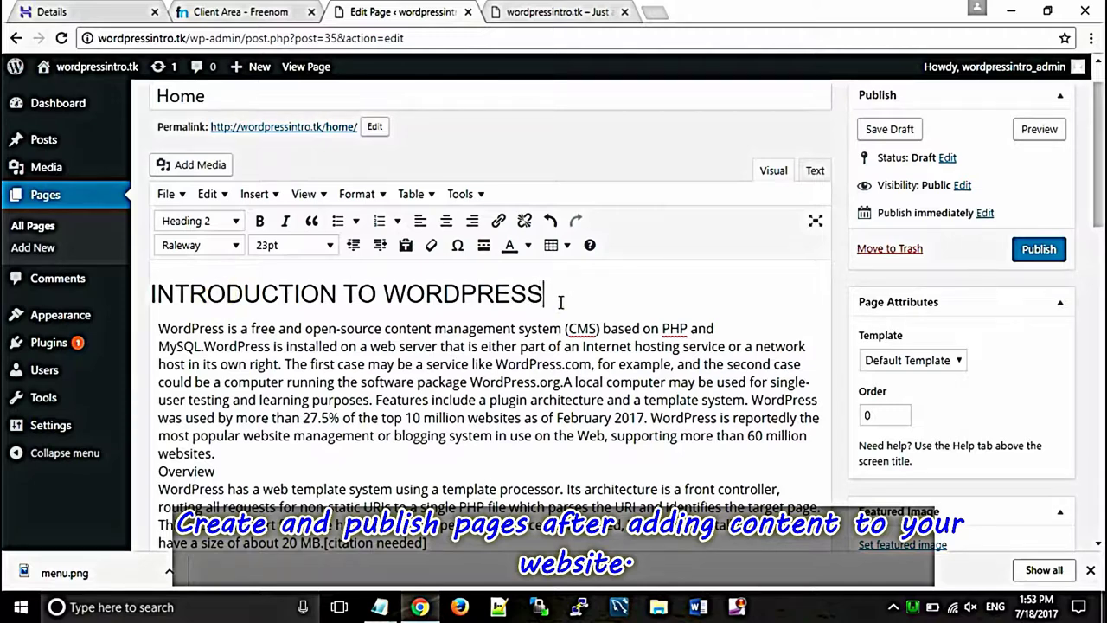
drag(478, 294, 148, 292)
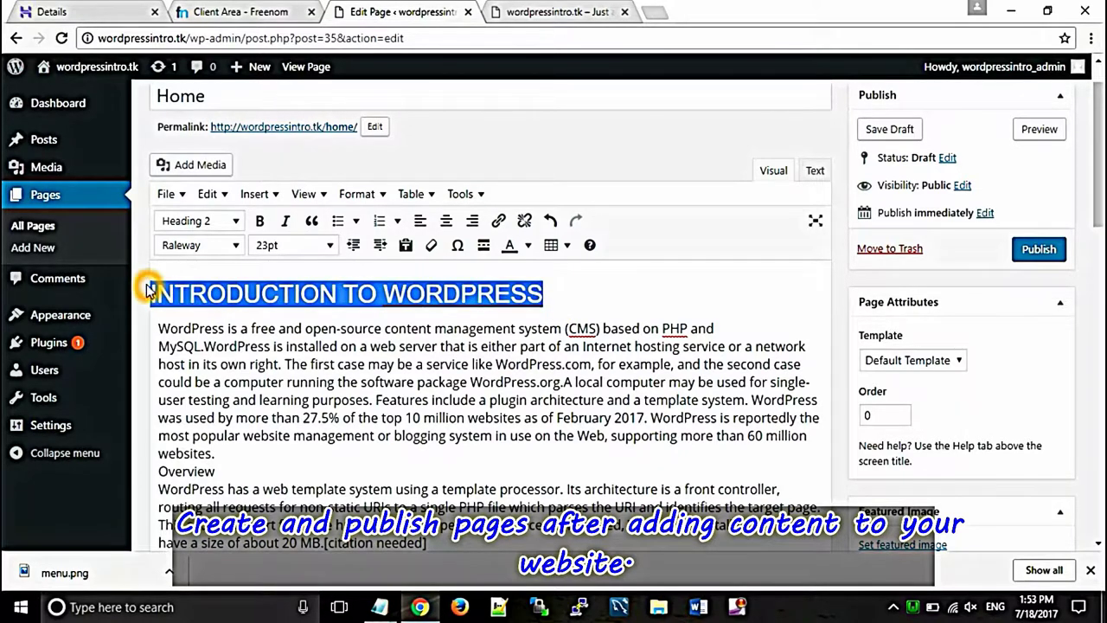
click(445, 221)
click(699, 294)
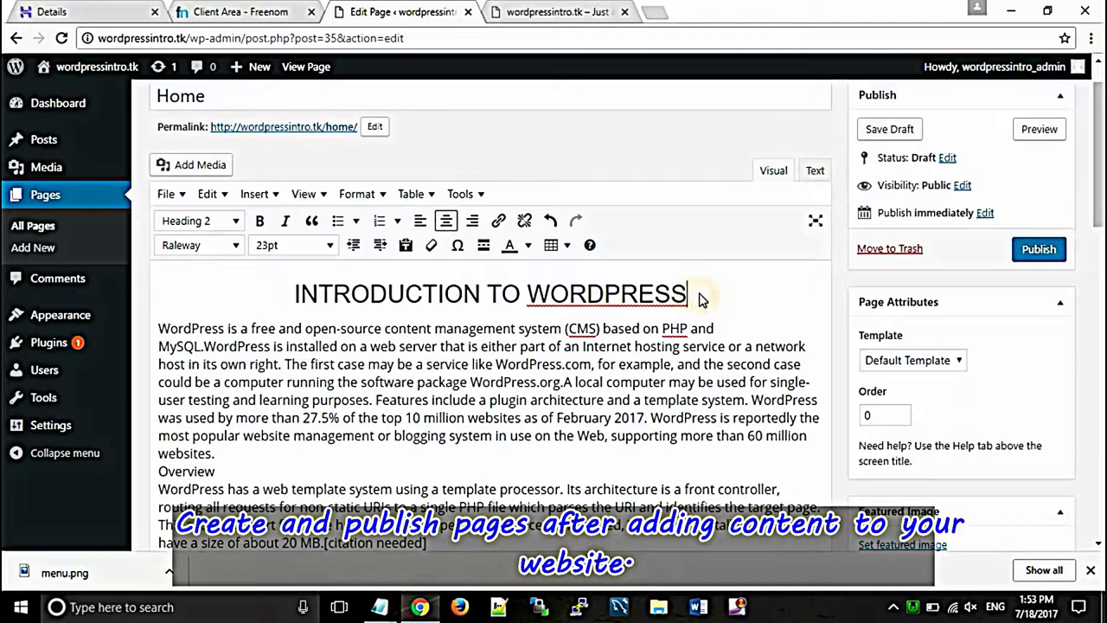
key(Return)
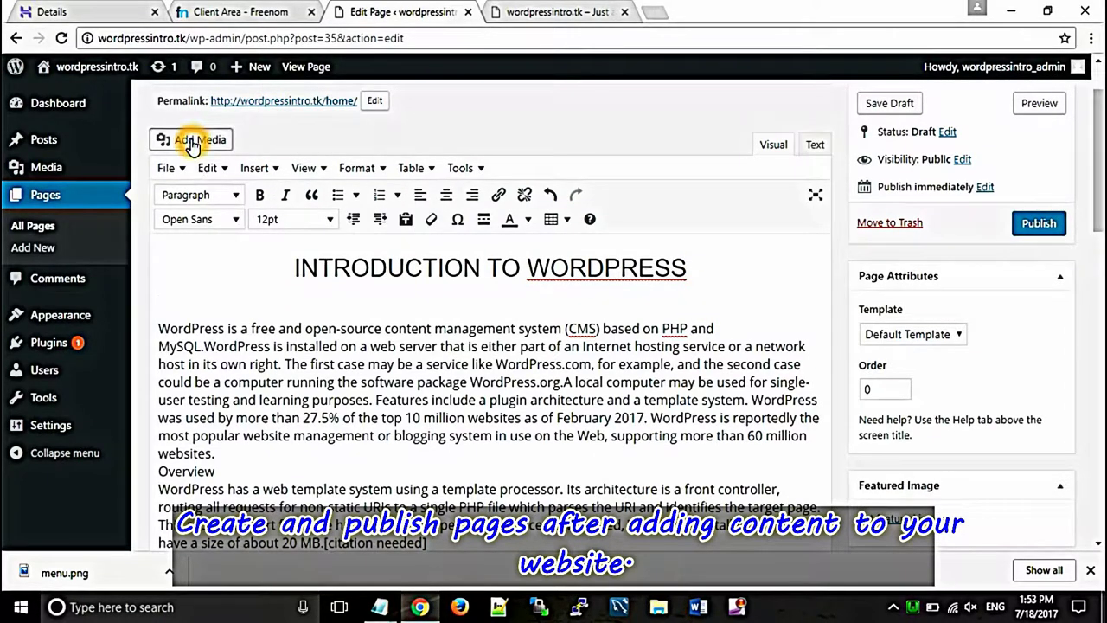
Step: Insert the tablets image from the Media Library under the heading, centred and enlarged
click(193, 143)
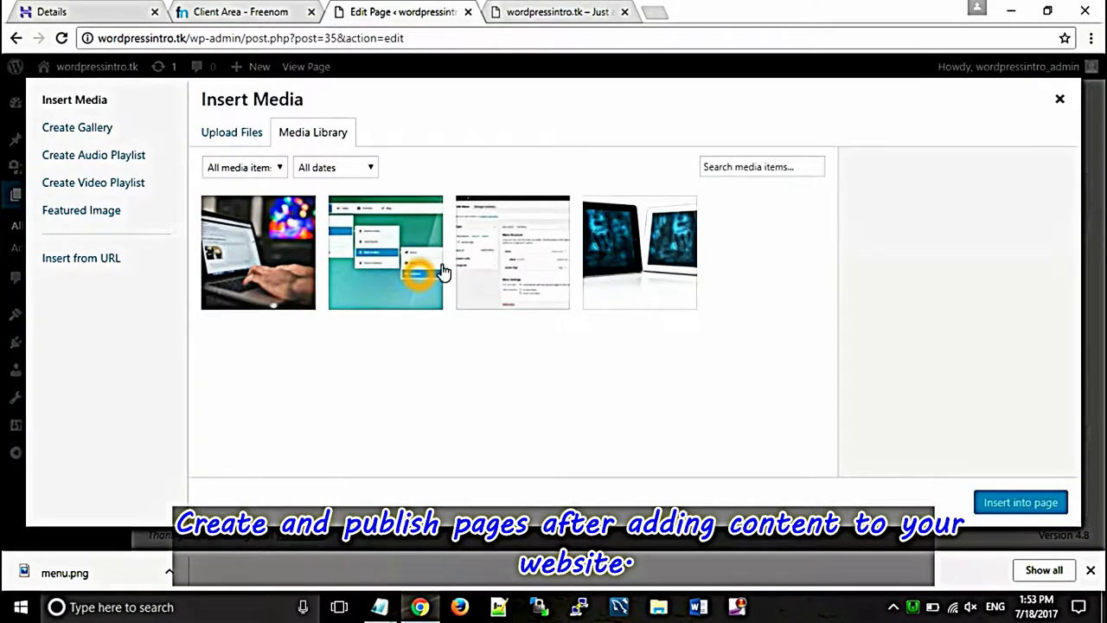
click(638, 275)
click(1003, 502)
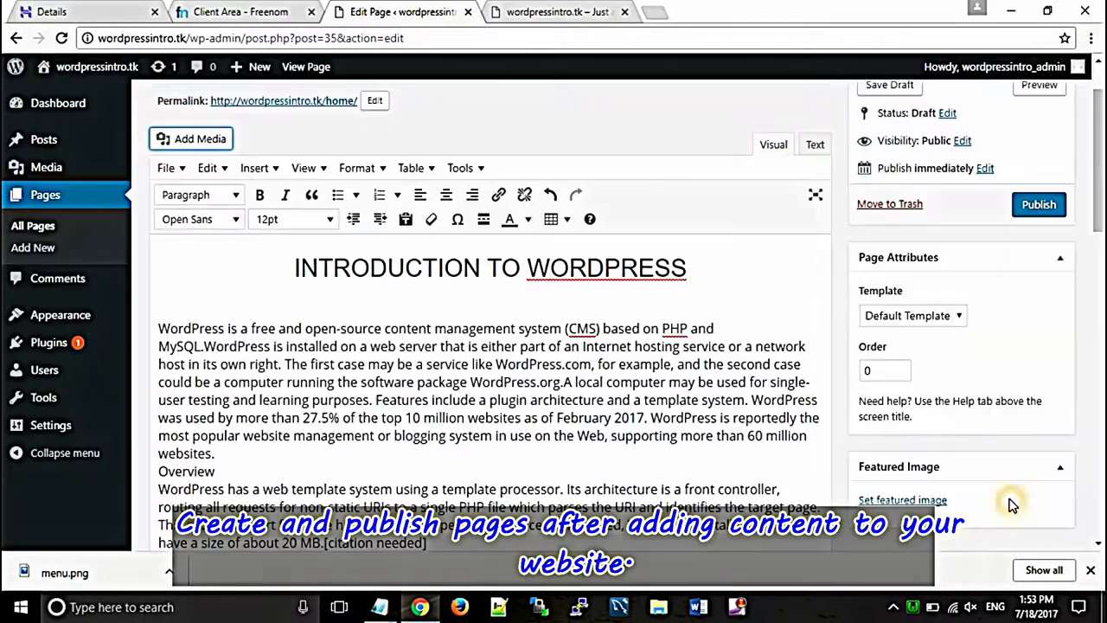
click(312, 349)
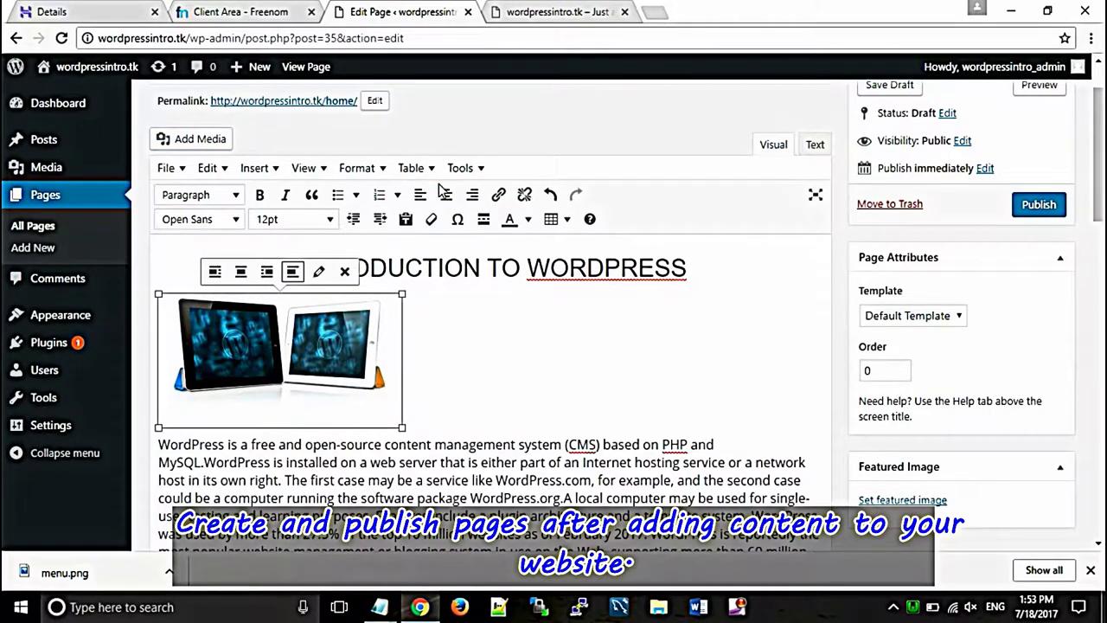
click(446, 194)
click(512, 400)
drag(611, 424, 736, 445)
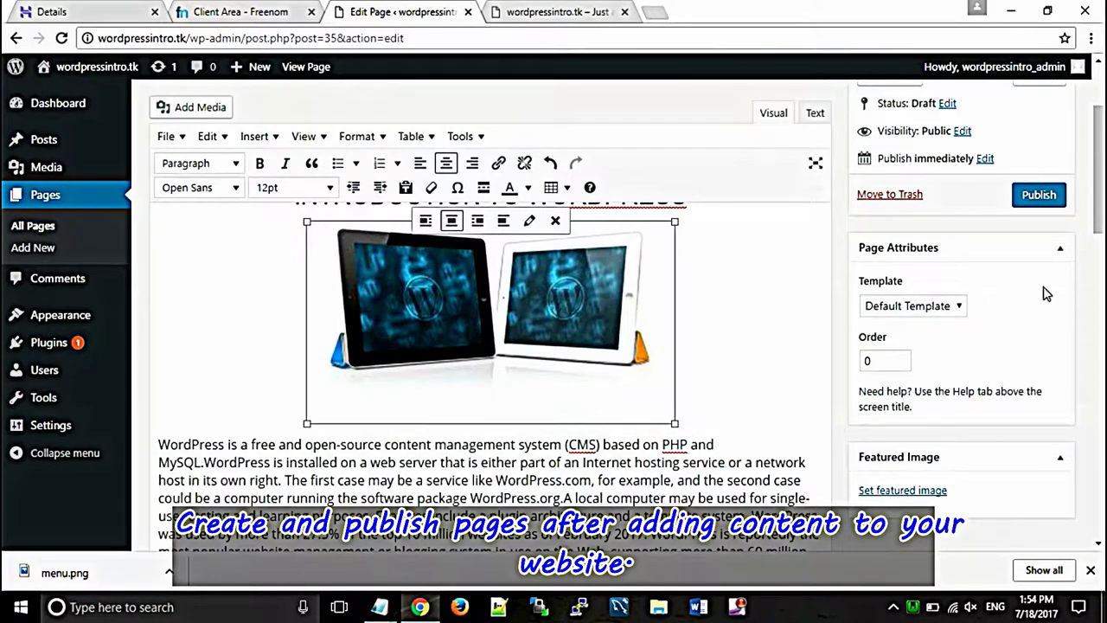
scroll(657, 346, down, 3)
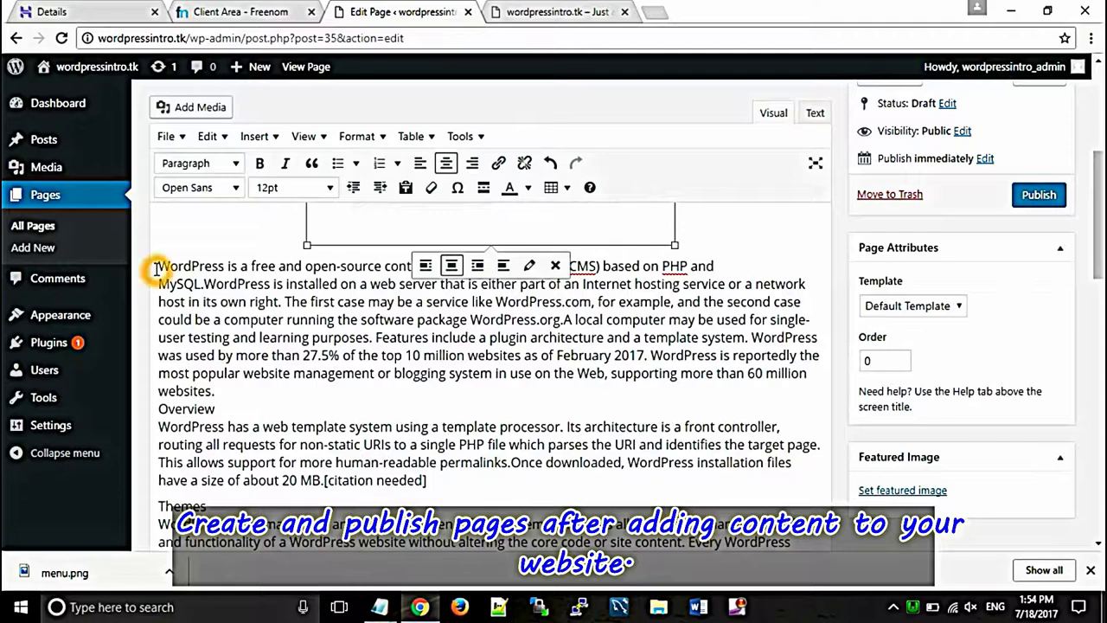
Step: Justify all the Home page text via Format > Formats > Alignment > Justify
drag(156, 267, 193, 320)
key(ctrl+a)
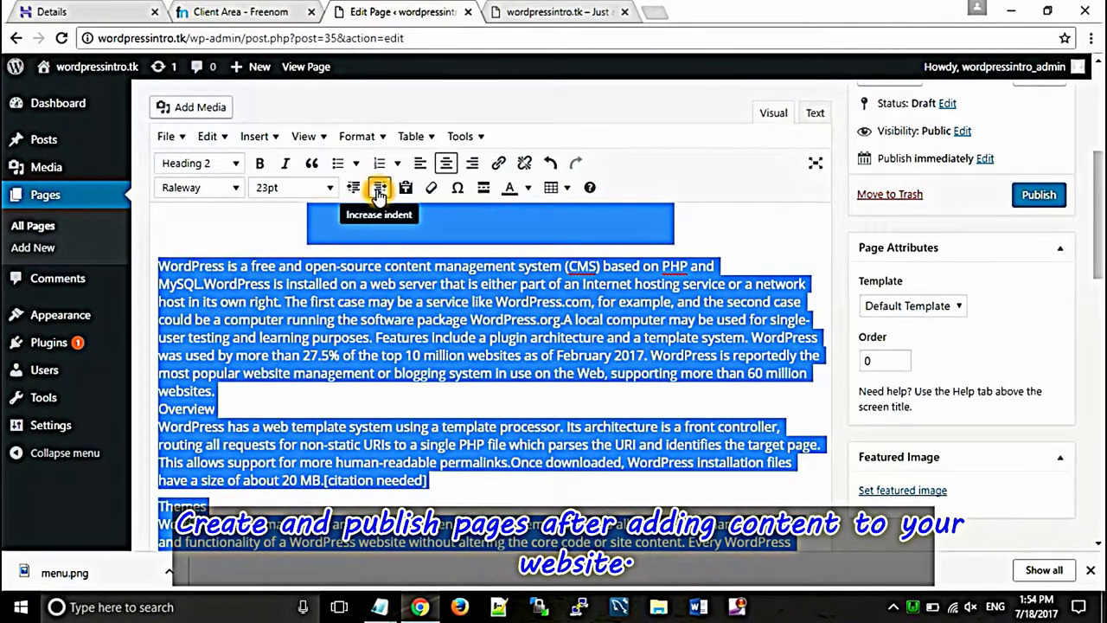
click(384, 139)
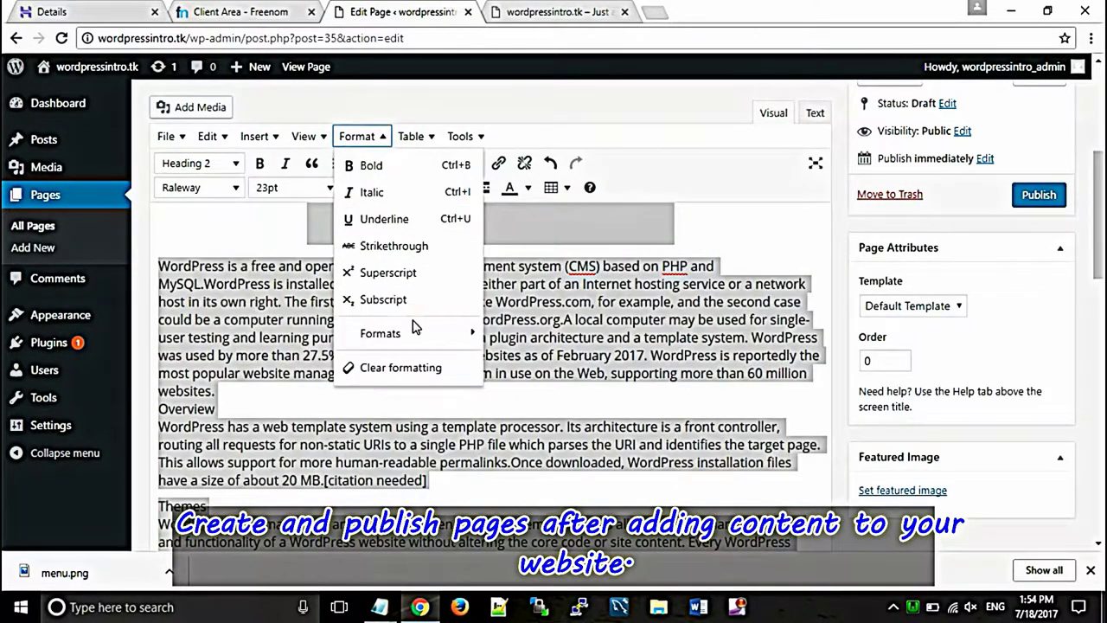
mouse_move(432, 335)
mouse_move(575, 419)
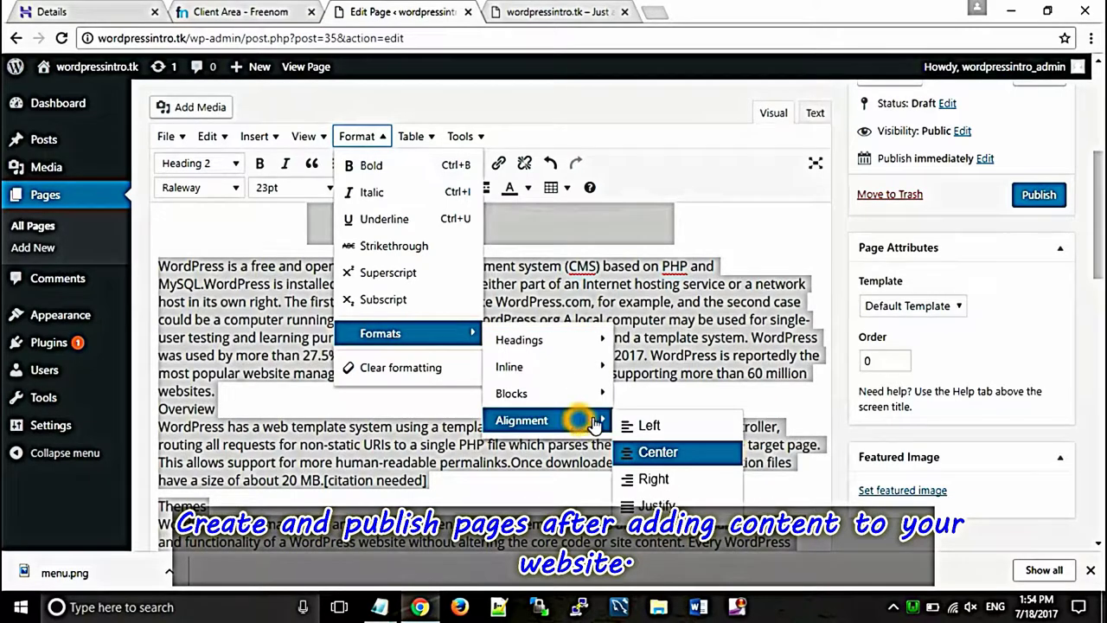
click(662, 503)
Step: Bold the Overview subheading and publish the Home page
click(575, 383)
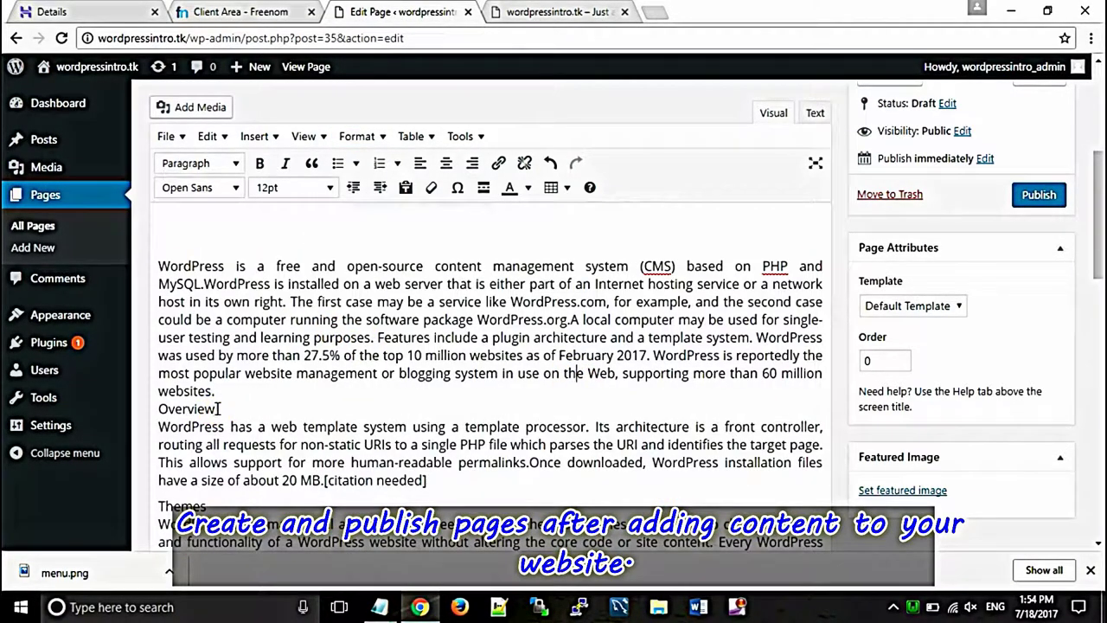
drag(218, 408, 167, 408)
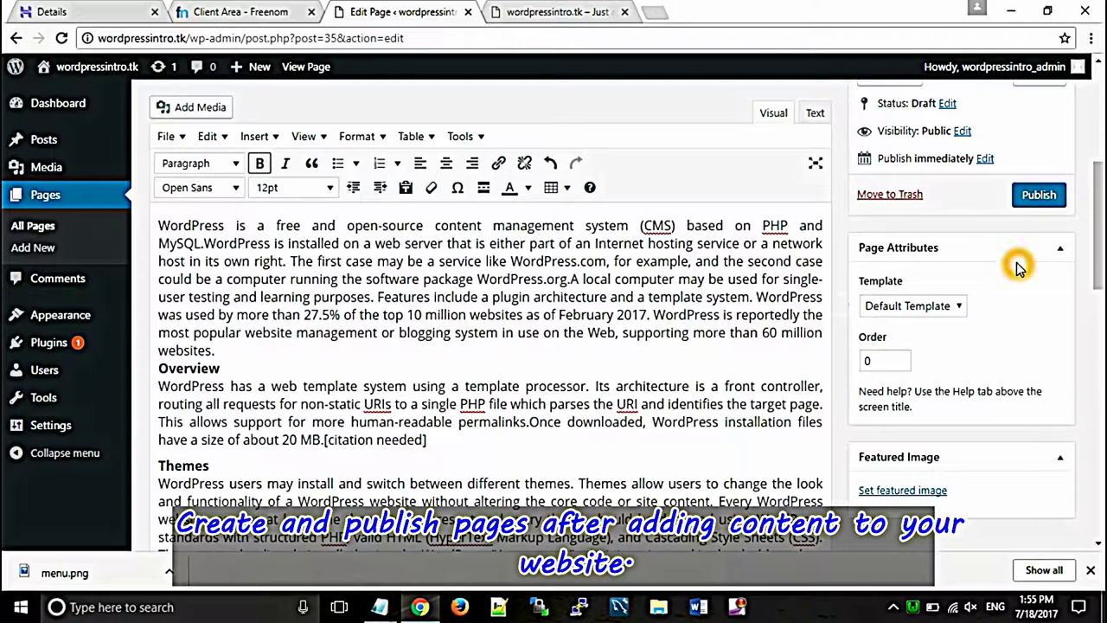
click(1041, 198)
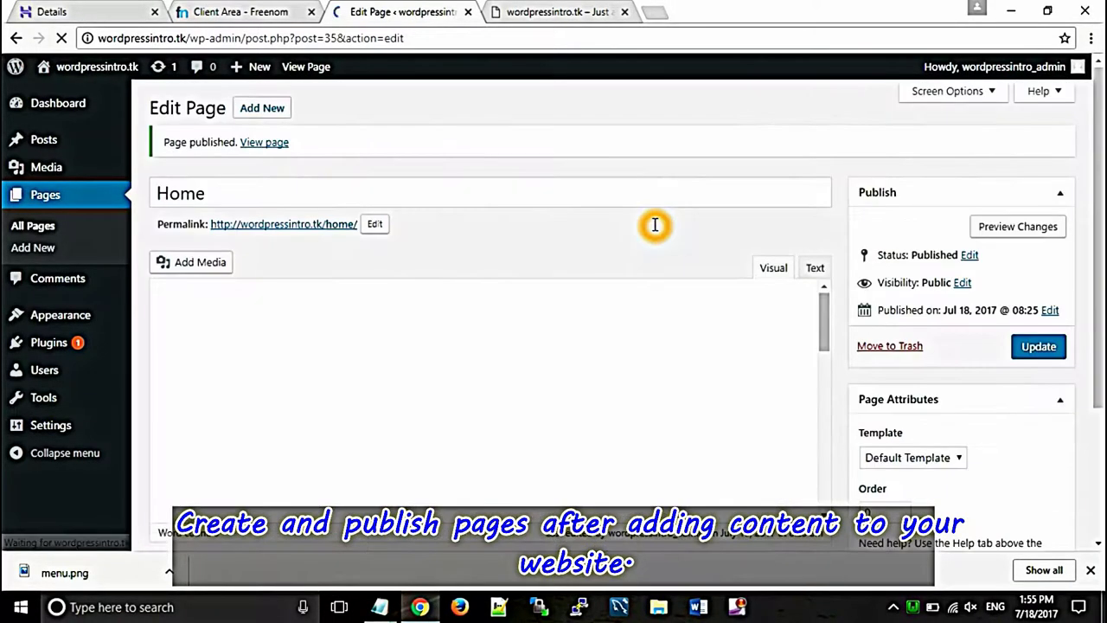
Step: Create a new page titled 'Wordpress Installation' and paste the installation steps into it
click(266, 109)
click(241, 148)
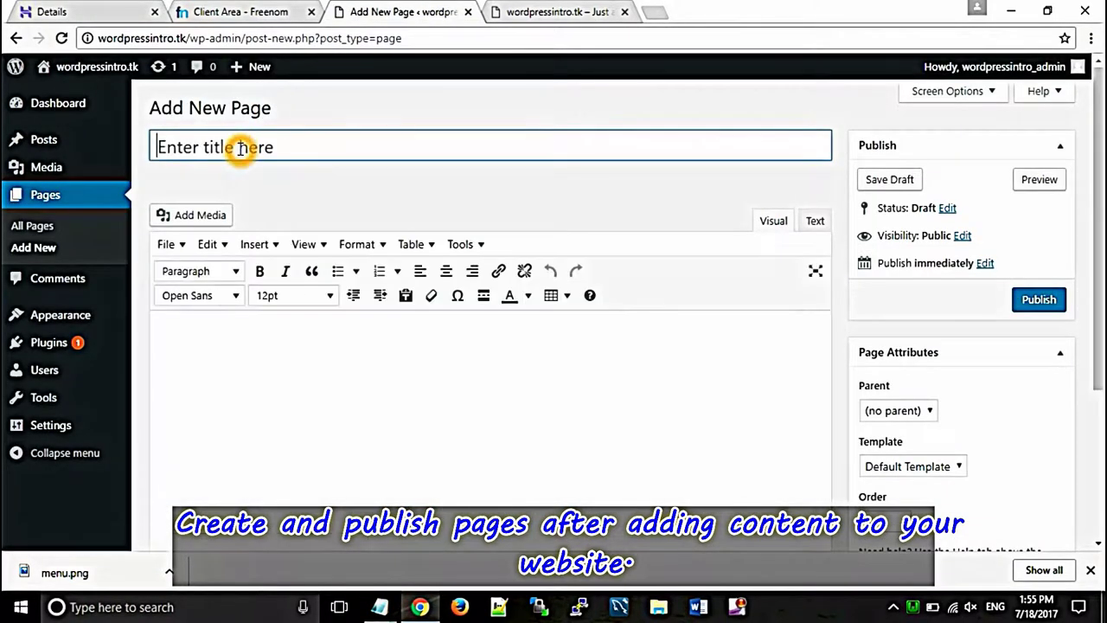
text(Word)
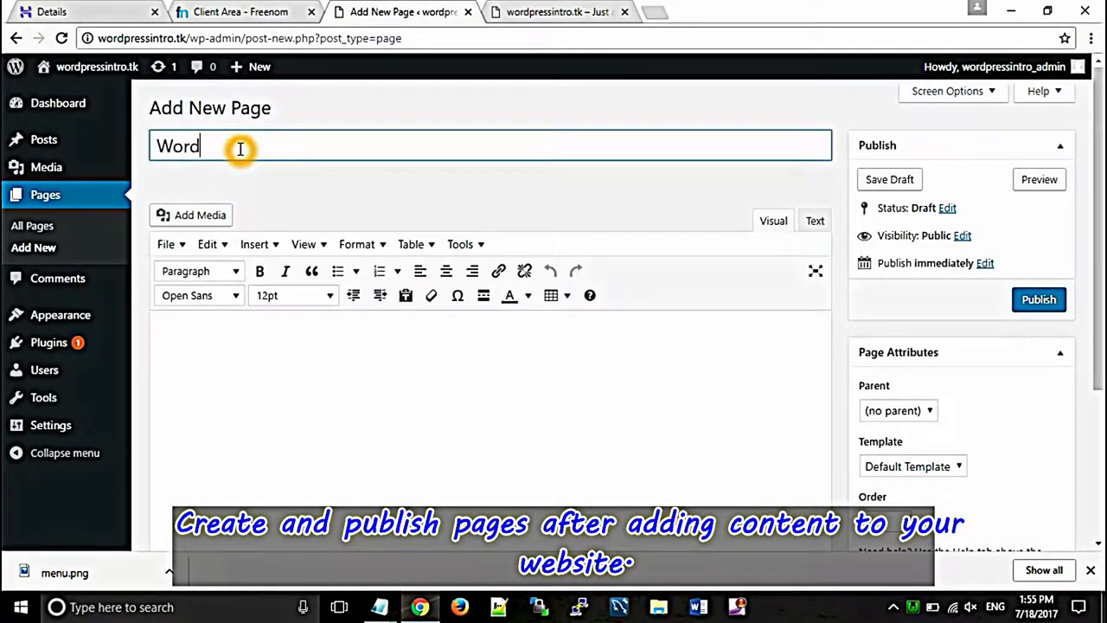
text(press Installation)
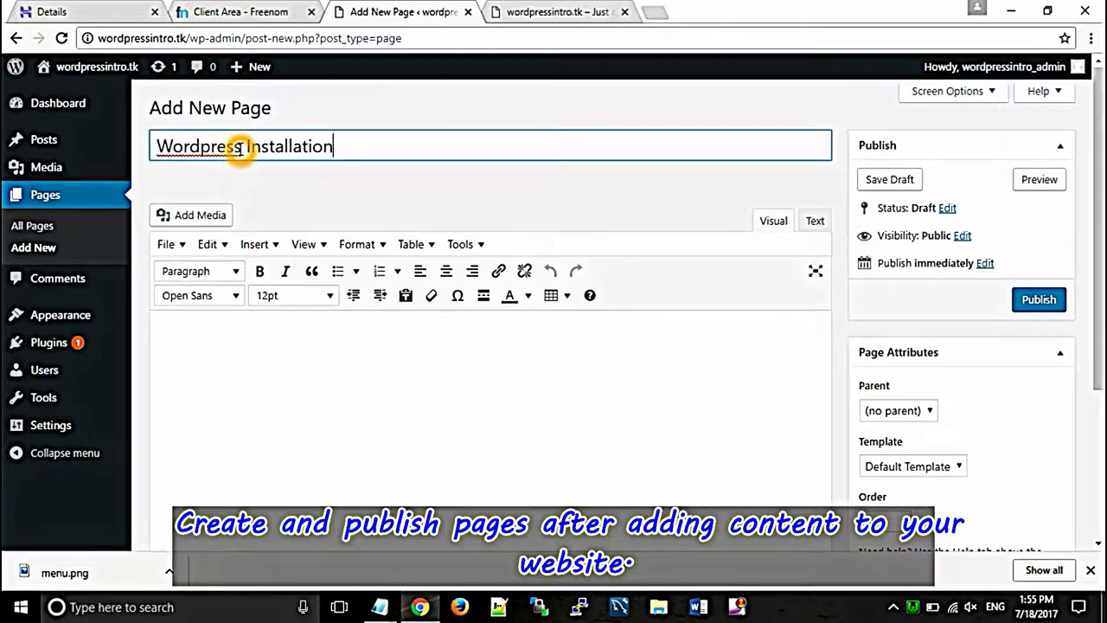
click(239, 328)
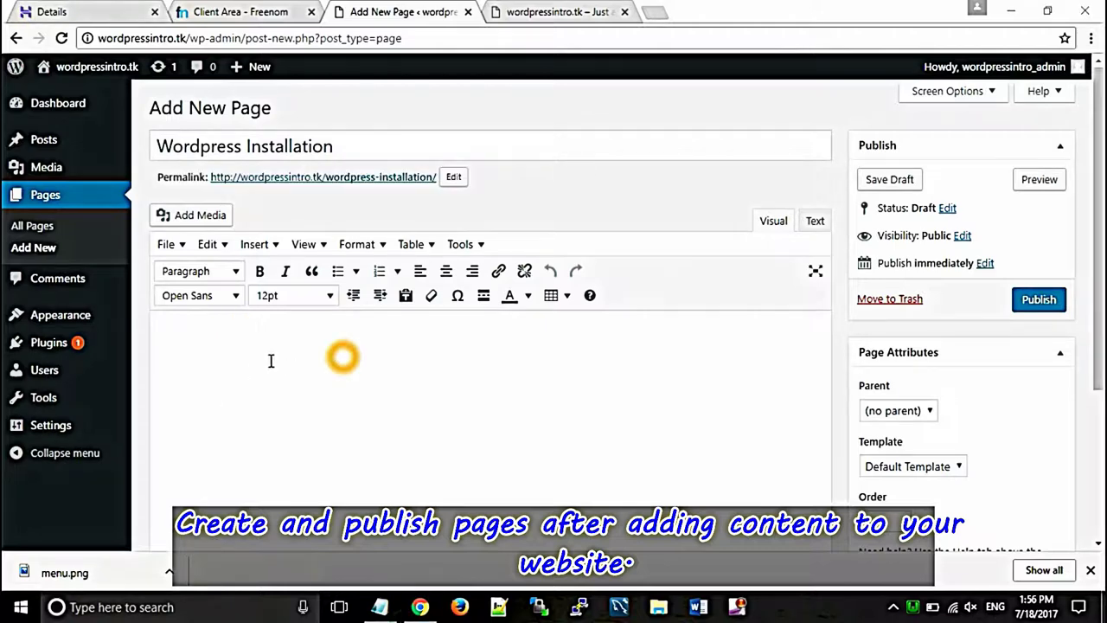
key(ctrl+v)
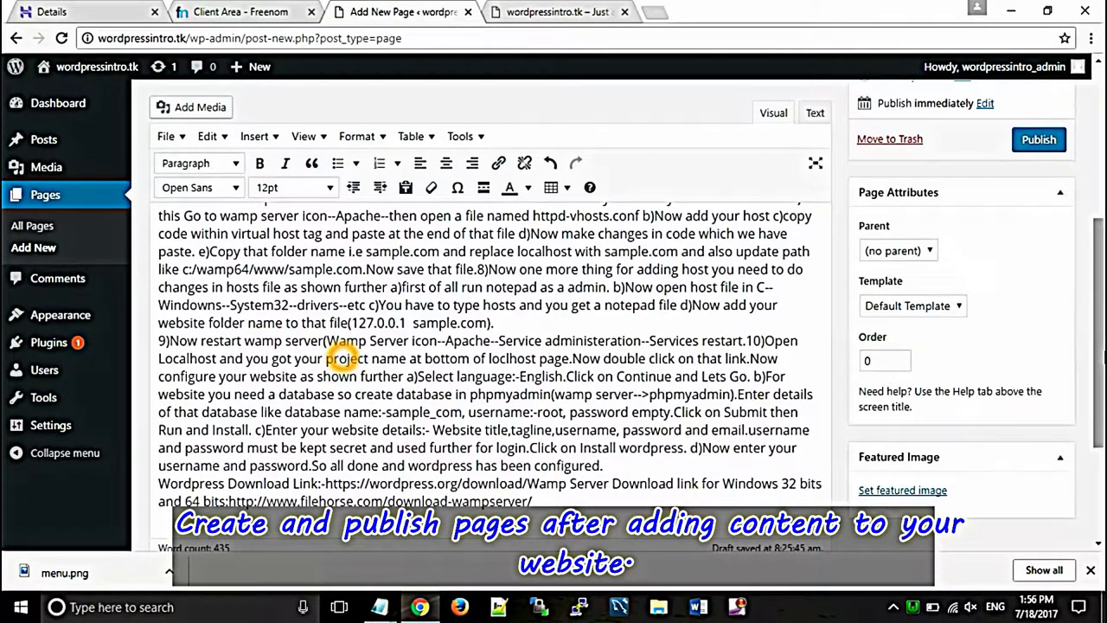
Step: Delete the duplicate 'Steps:-', bold 'Steps:-1', and publish the page
scroll(342, 356, up, 5)
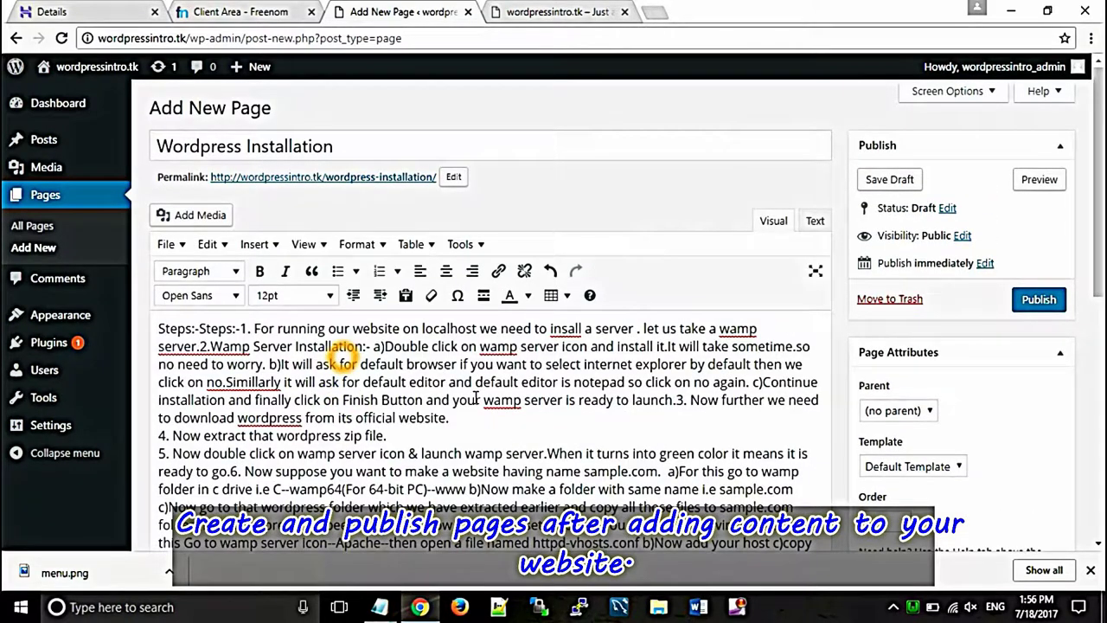
drag(200, 330, 160, 329)
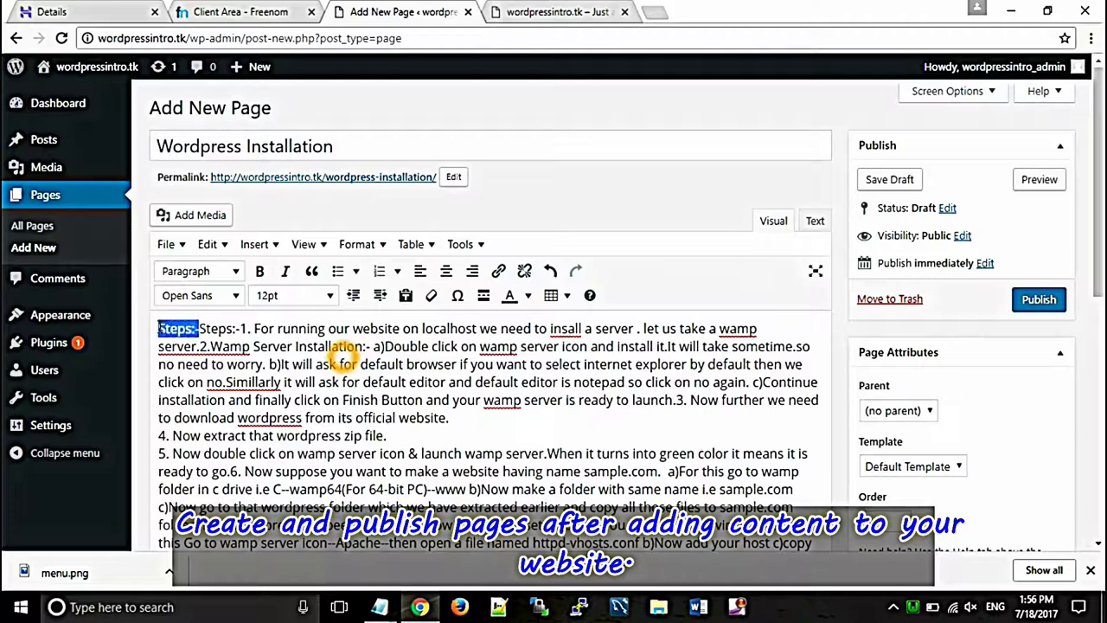
key(BackSpace)
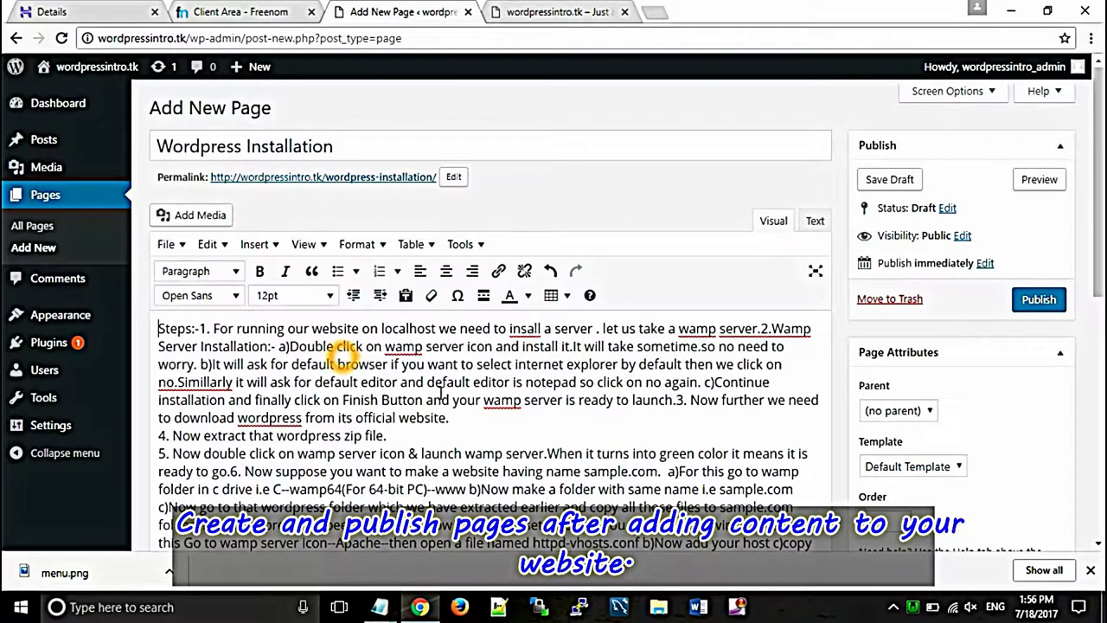
drag(204, 330, 169, 329)
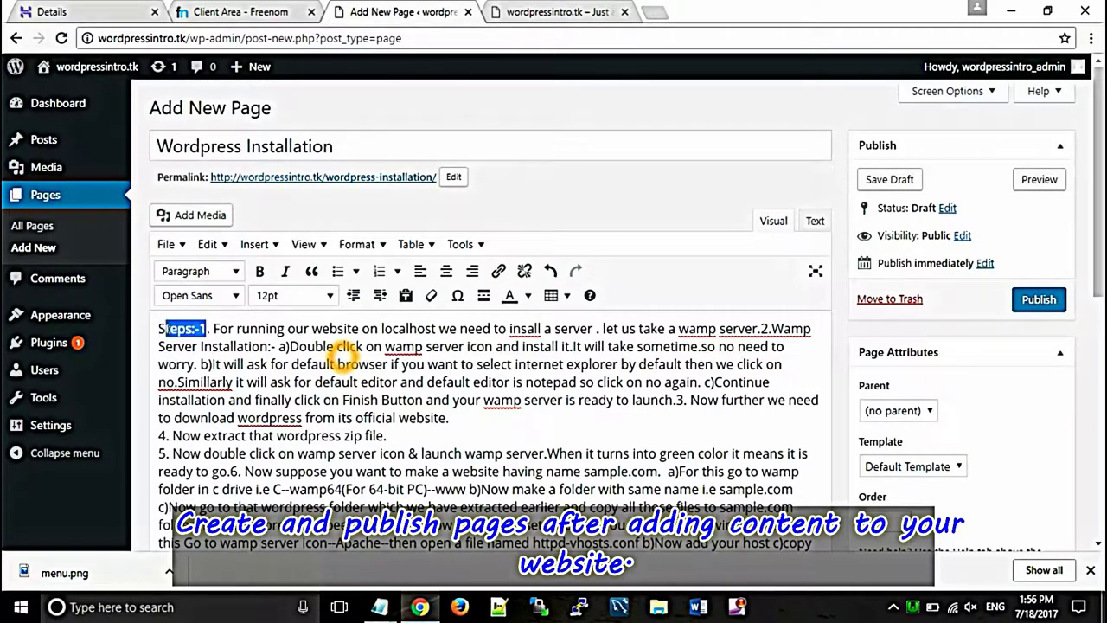
key(ctrl+b)
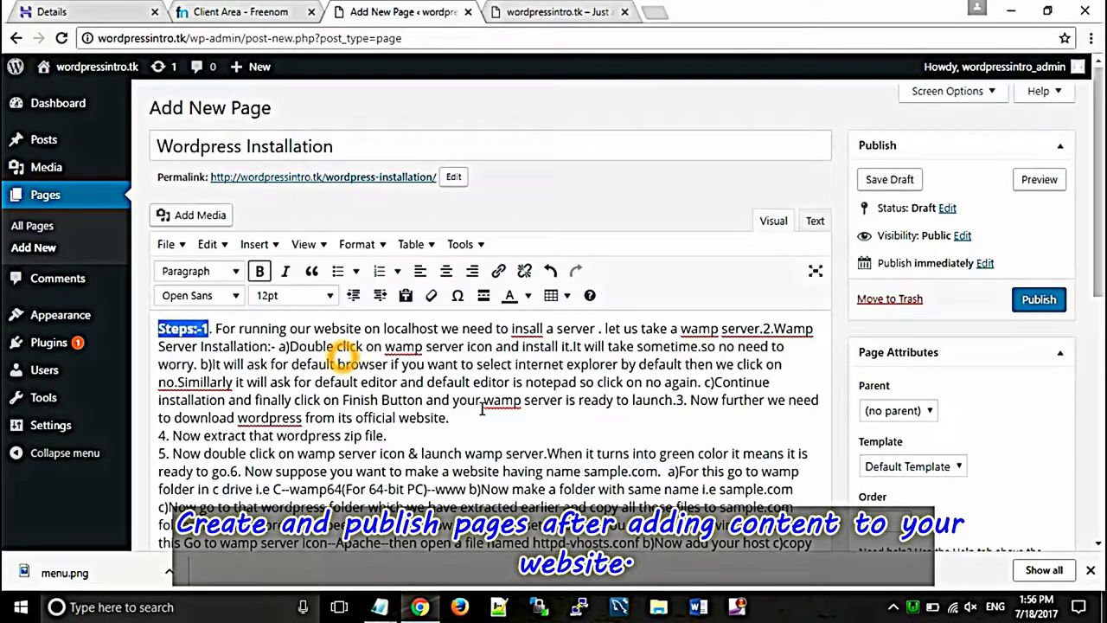
scroll(482, 409, down, 10)
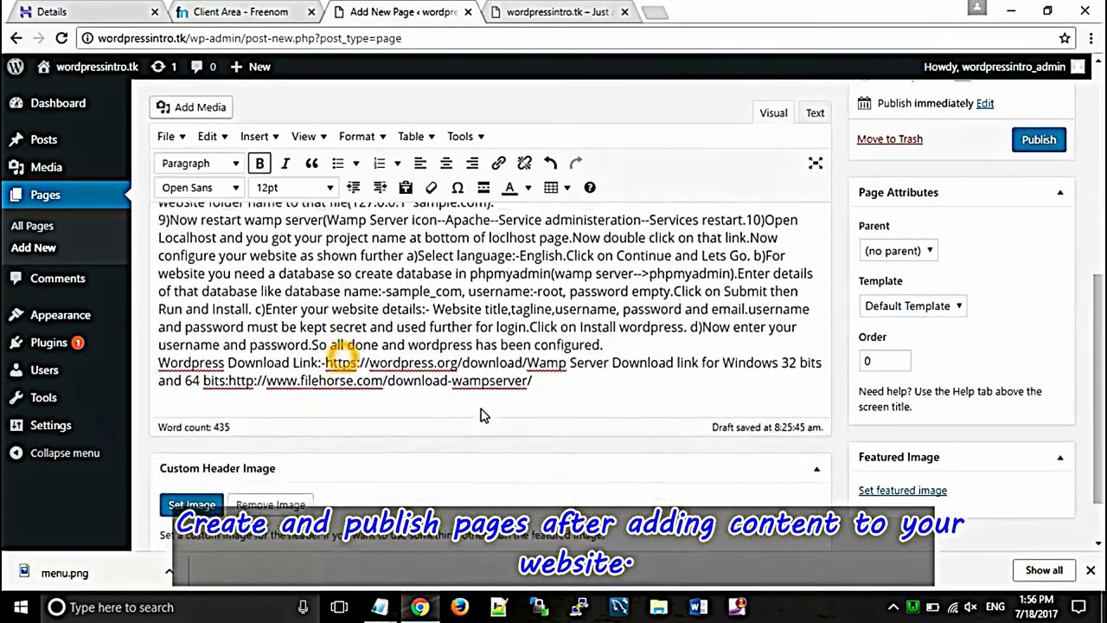
click(1050, 146)
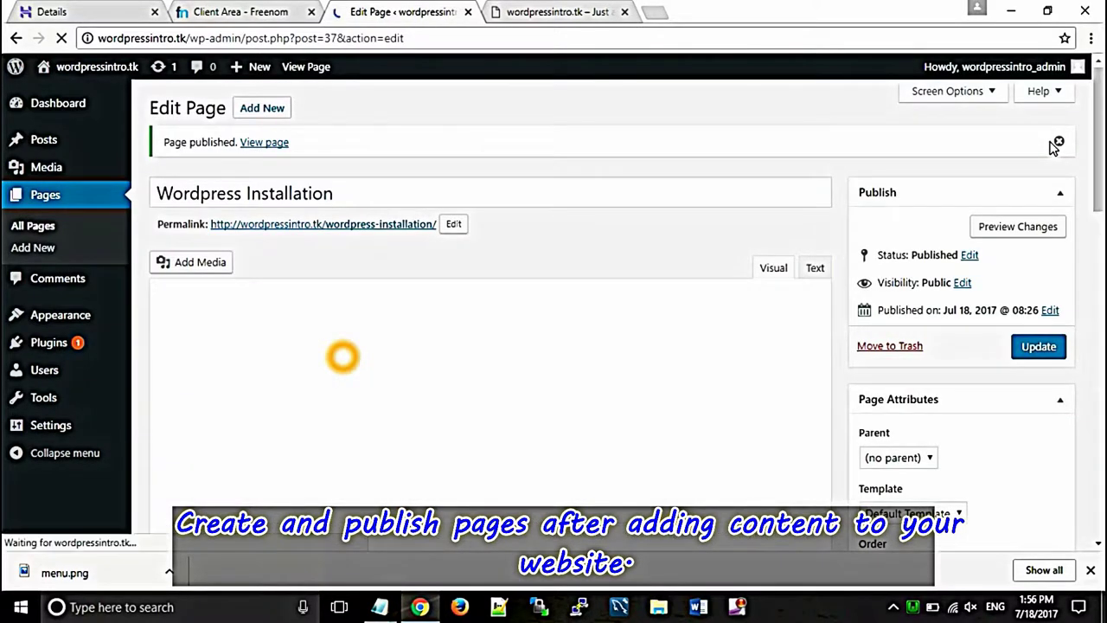
Step: Publish a new 'Plugin Installation' page with the pasted plugin text, then start another blank page
click(262, 104)
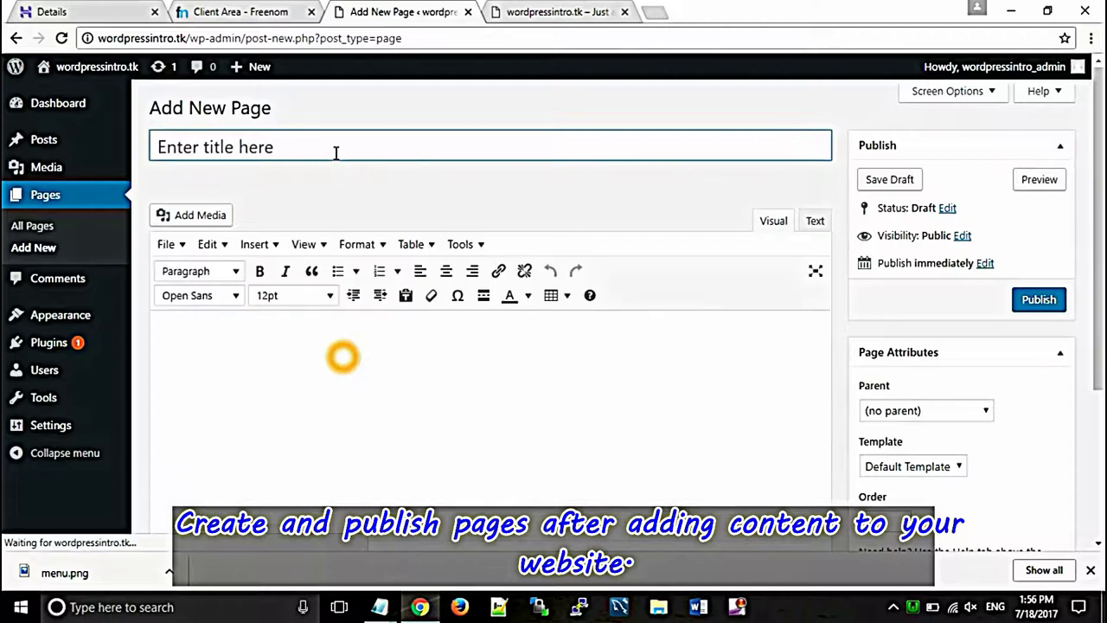
click(335, 153)
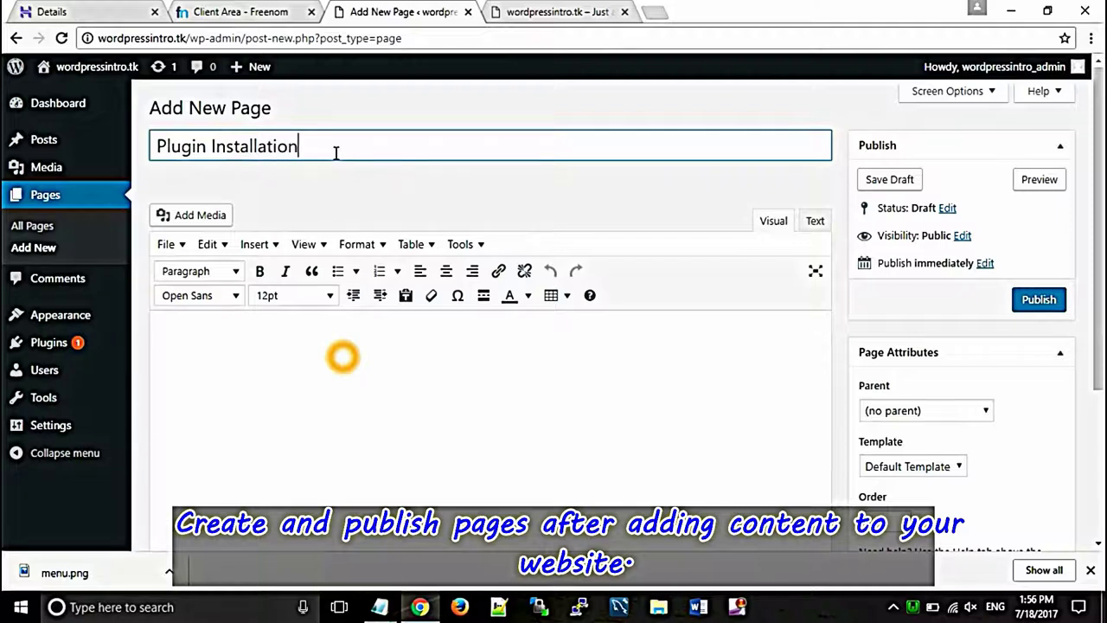
click(272, 367)
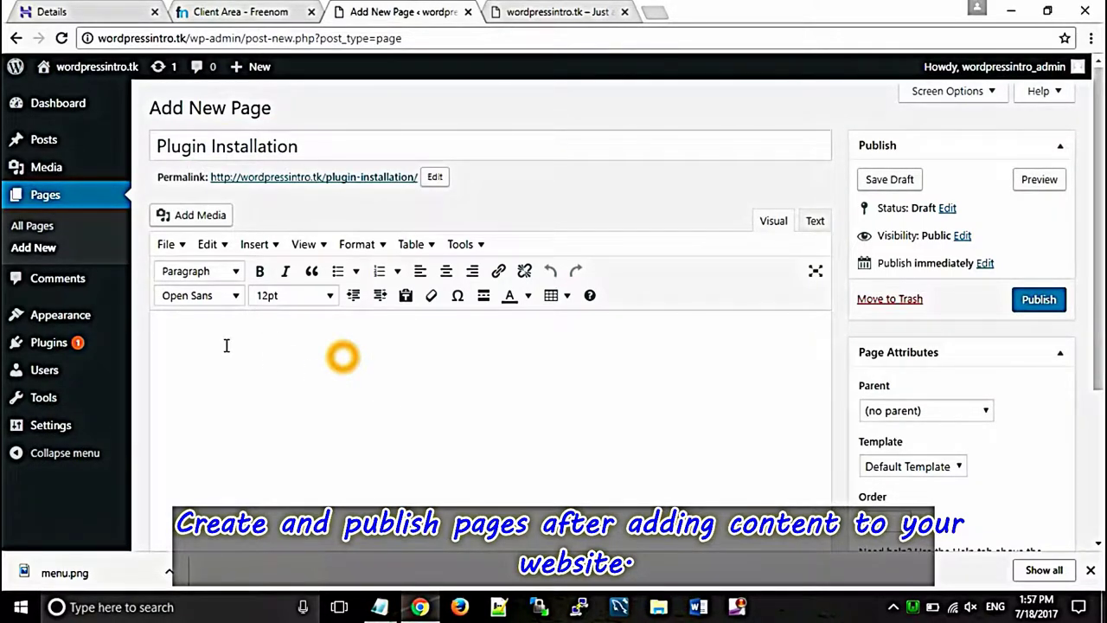
text(For Plugins(Package of code that increases functionality of you website)For Plugins(Package of code that increases functionality of you website) 1)Go to Plugins--add new. 2)From add new link you can add Plugins in two ways:- a)By selecting a Plugin from the plugins which are showing to you:- In this click on popular link or tab. After that click on install button of the plugin you want to use, then activate that plugin by using activate link.Now use that plugin anywhere in your website for increasing website's functionality. b)By Upload Plugin button:-This option is required whenever you have zip file of your plugin in you PC. So for this method click on add new-->upload plugin button and choose your zip file from your computer and then click on install now button. For using that plugin click on activate button....After activating that plugin you can use that plugin anywhere in wordpress website.)
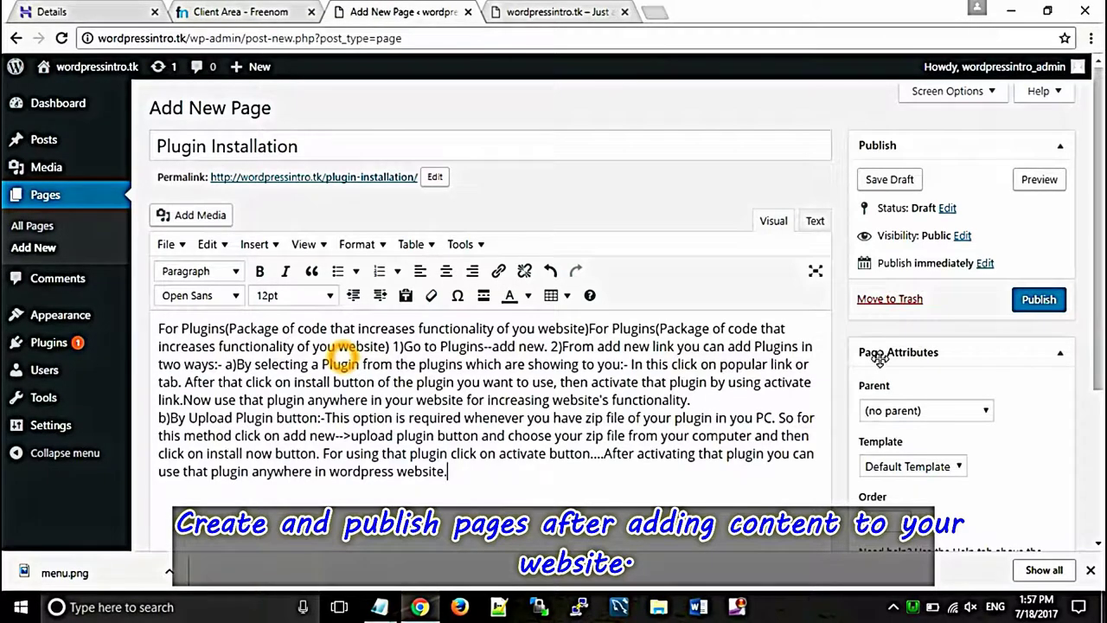
click(1037, 303)
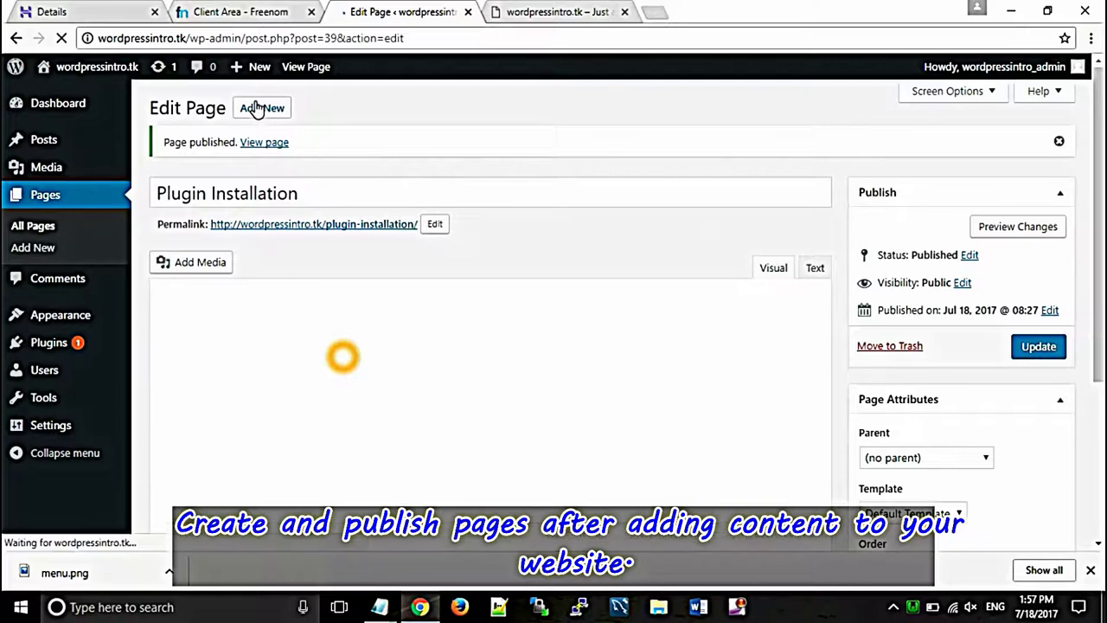
click(262, 107)
Step: Title the page 'Theme Installation', paste the theme steps copied from Notepad, and publish it
text(Theme Installation)
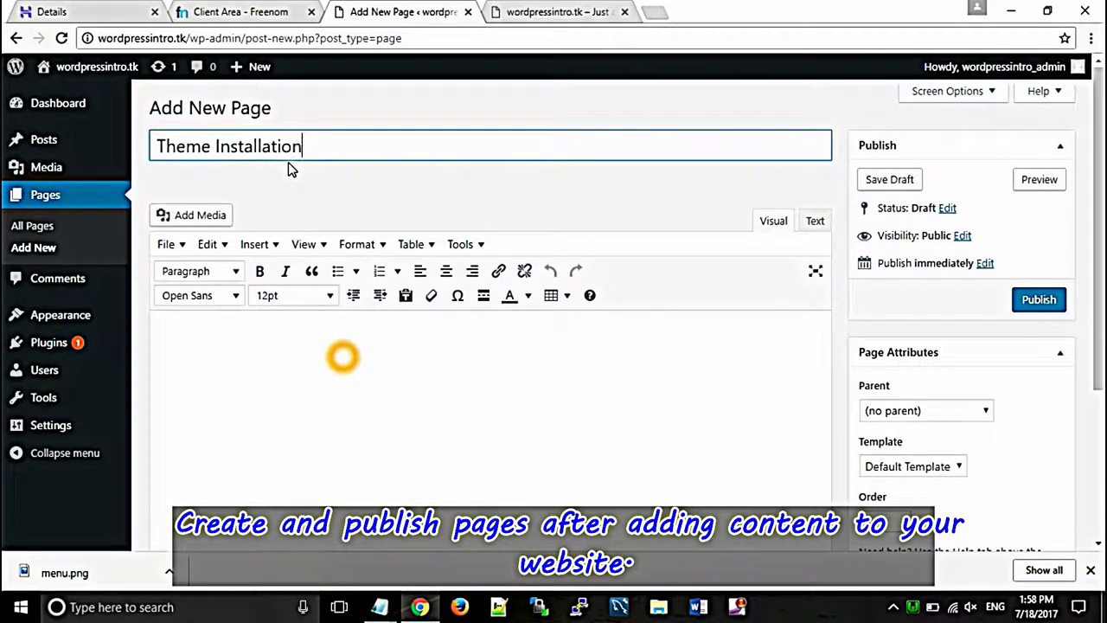
click(271, 359)
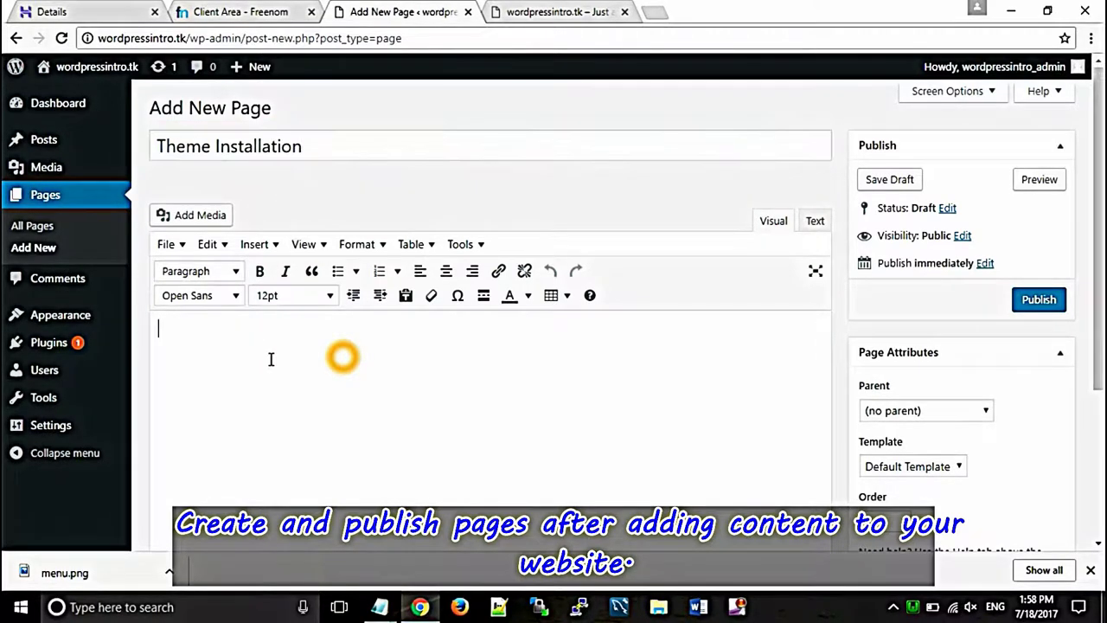
key(alt+Tab)
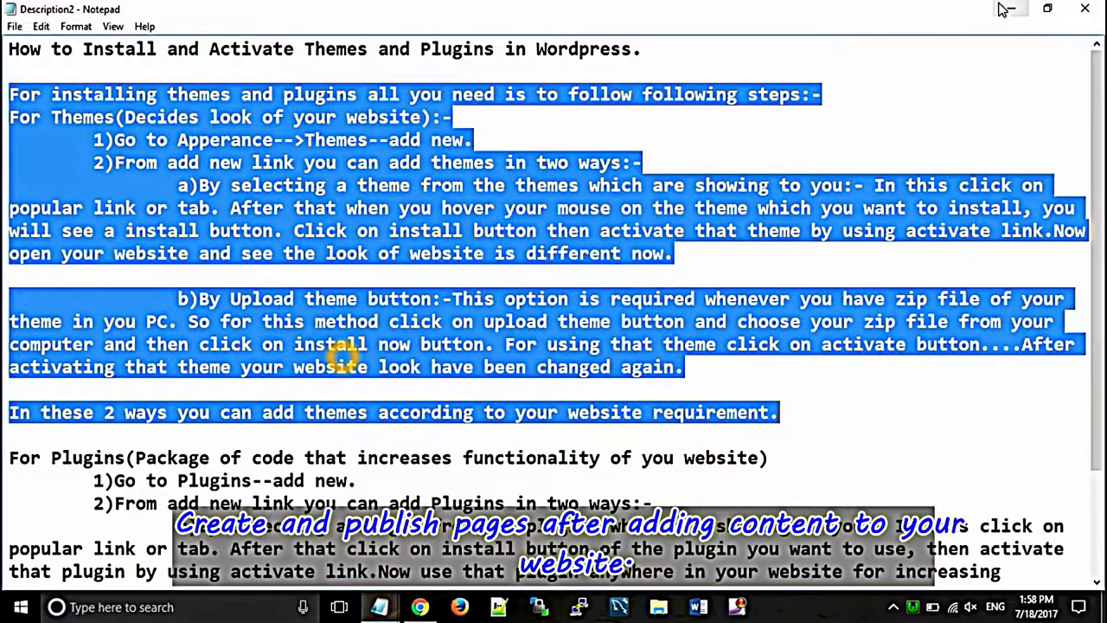
click(1008, 11)
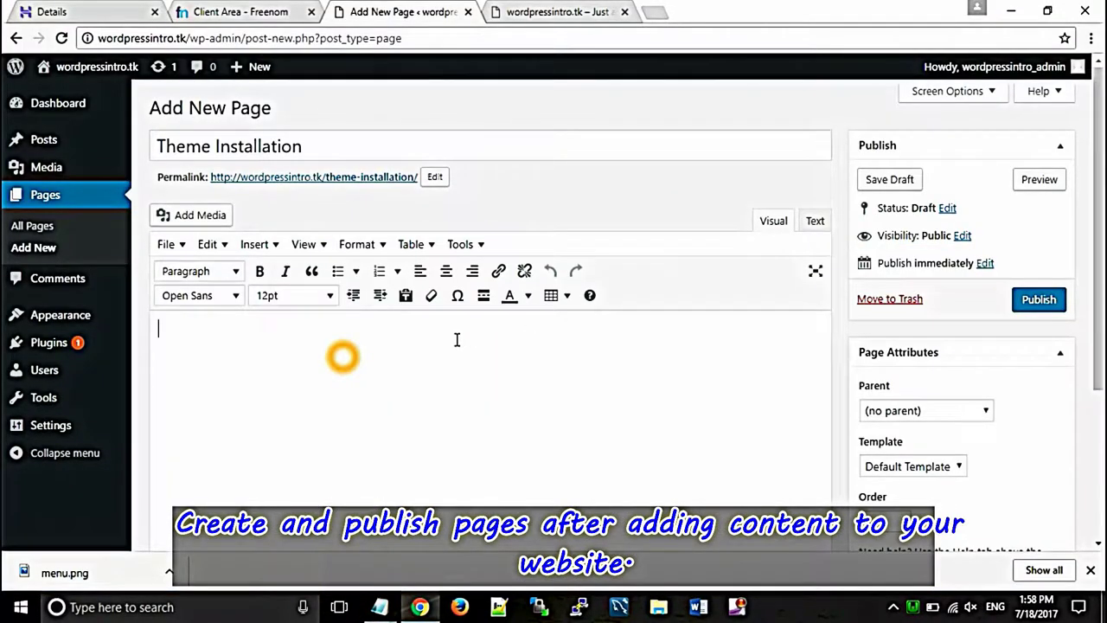
key(ctrl+v)
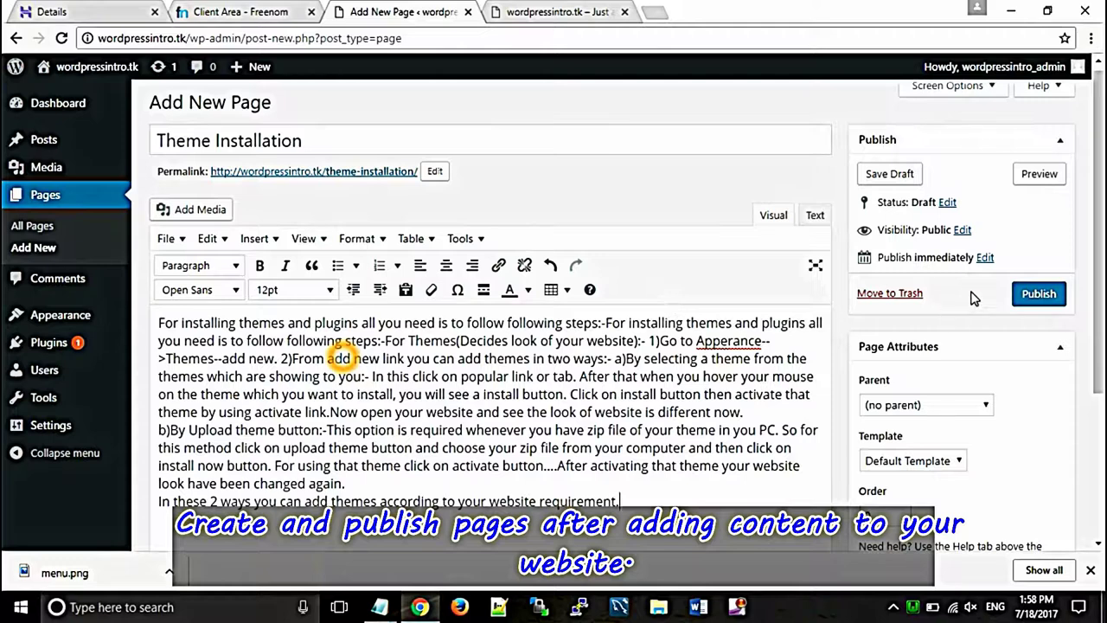
click(1035, 295)
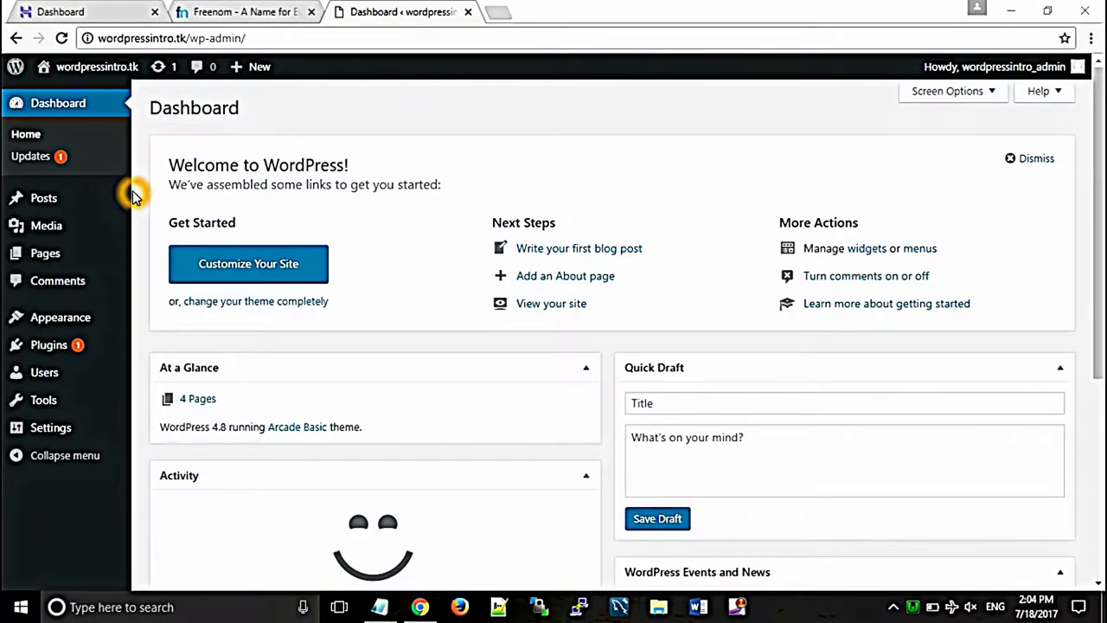
Step: Create the 'Tutorial' post category (slug tutorial), then open a blank new post
mouse_move(66, 201)
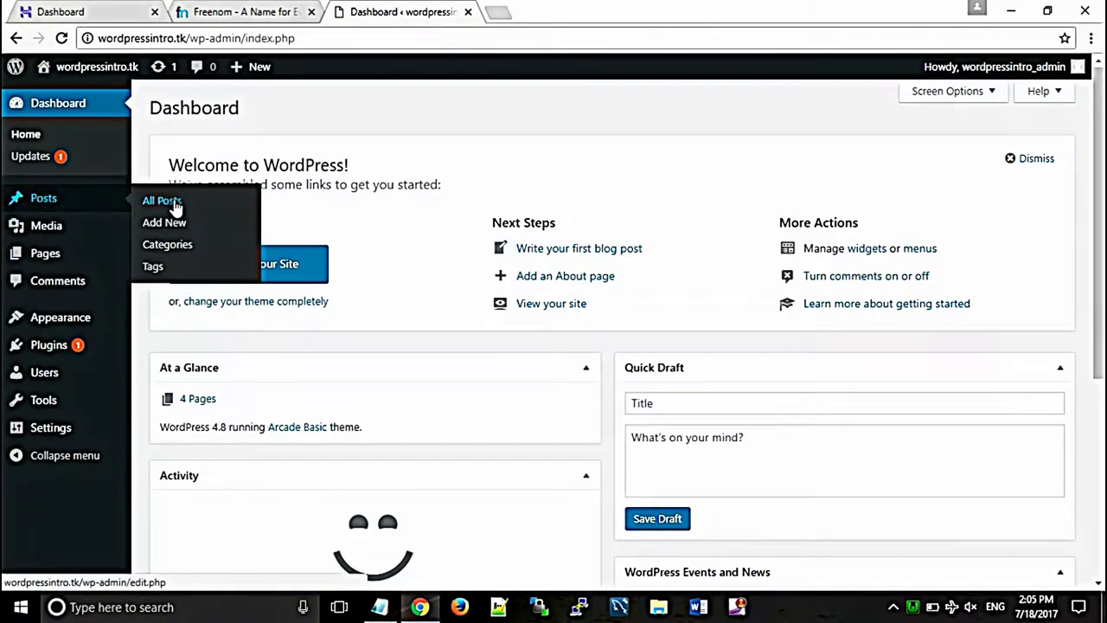
click(164, 243)
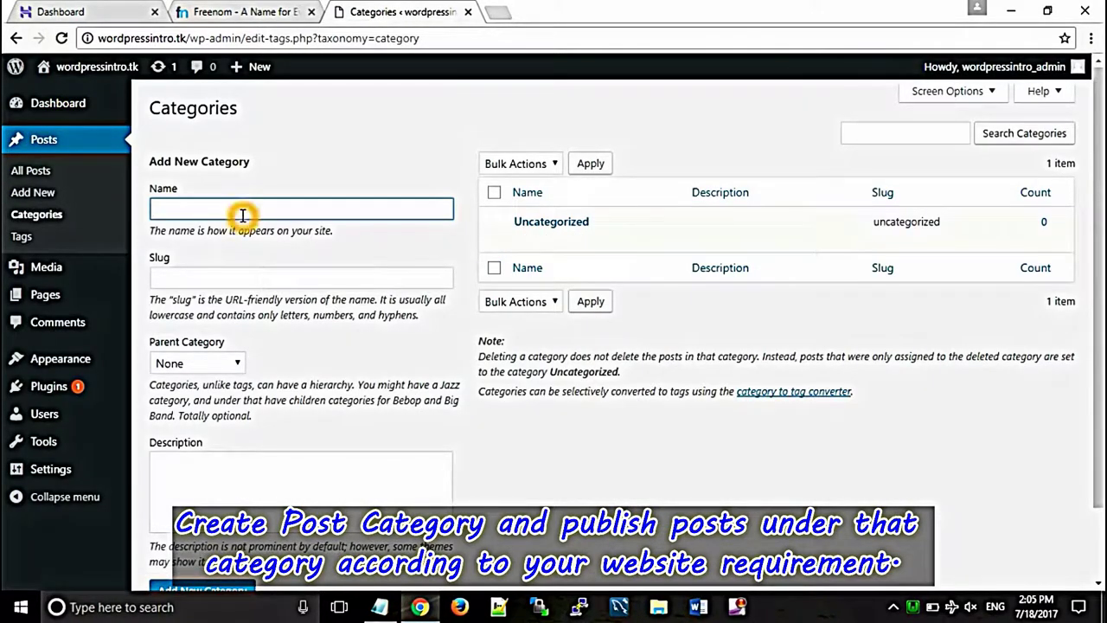
click(243, 215)
scroll(1086, 218, down, 2)
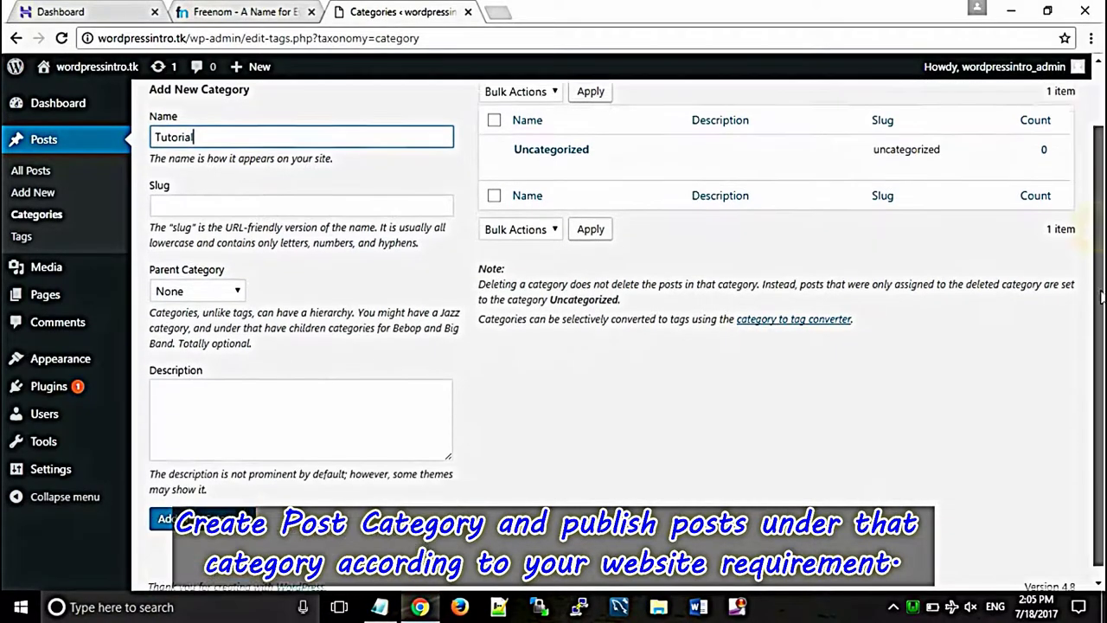
click(204, 498)
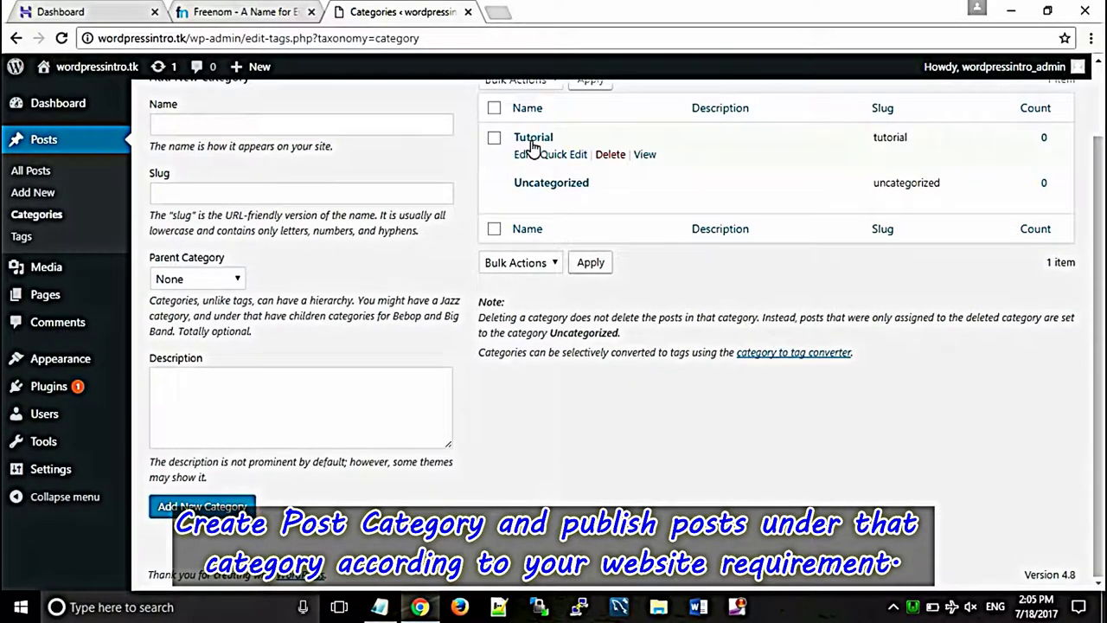
click(29, 195)
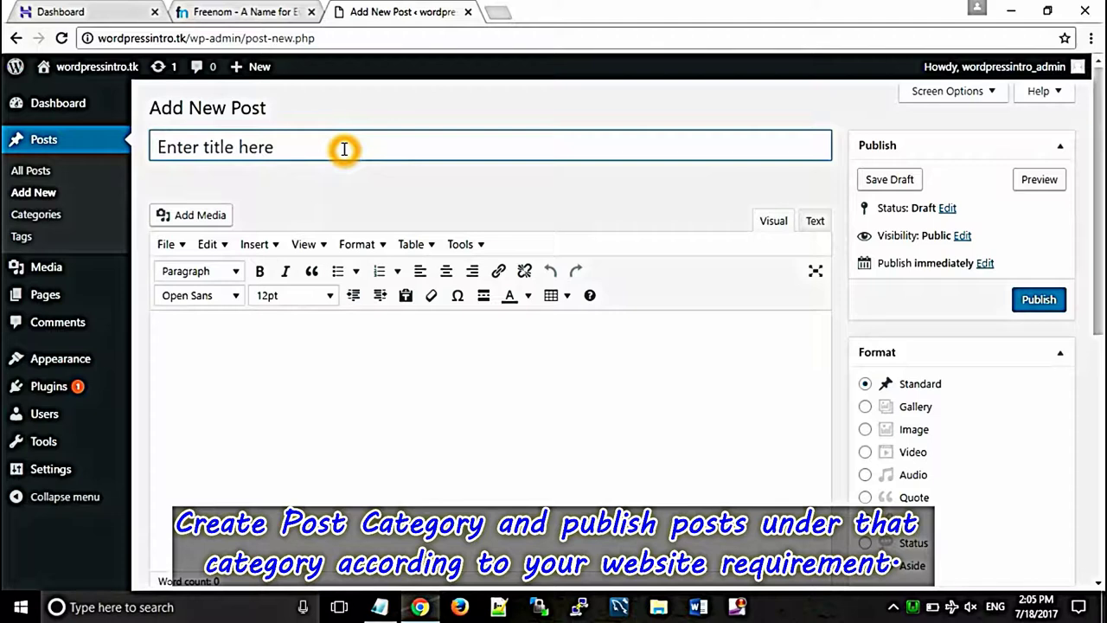
Step: Paste the menu-and-pages tutorial title and body text into the new post
click(343, 149)
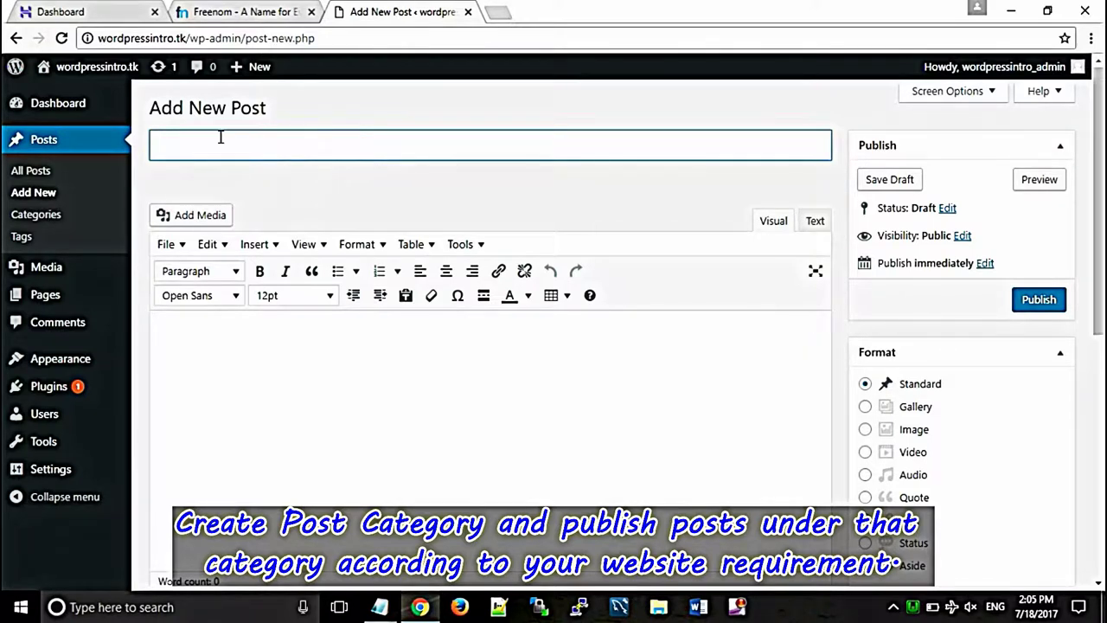
text(How to create menu, submenu, Page and Blog Post in Wordpress.)
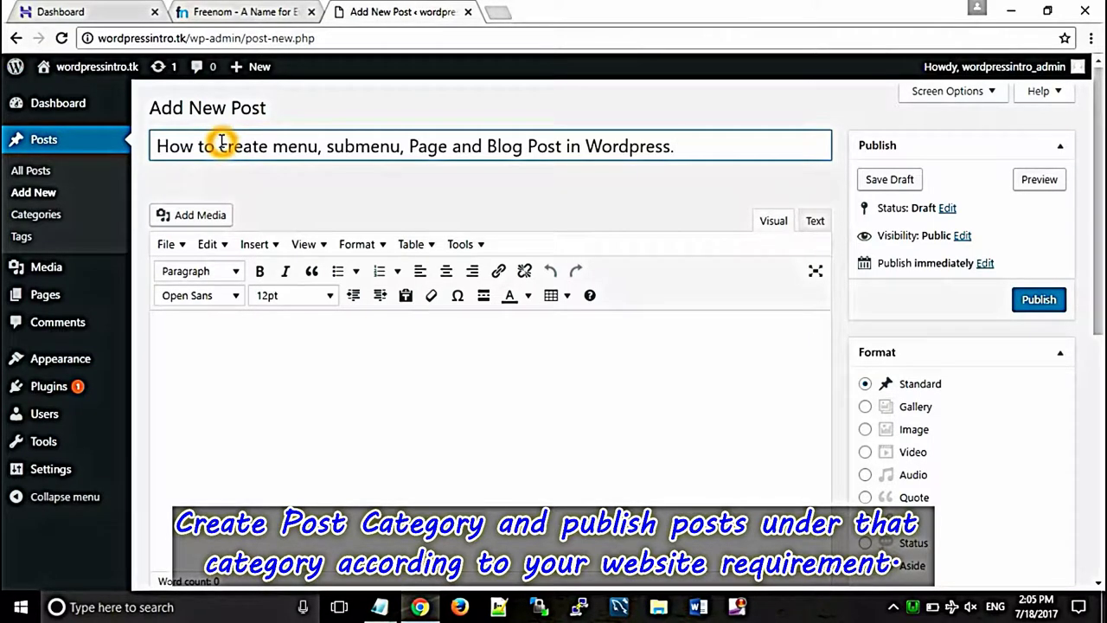
click(226, 337)
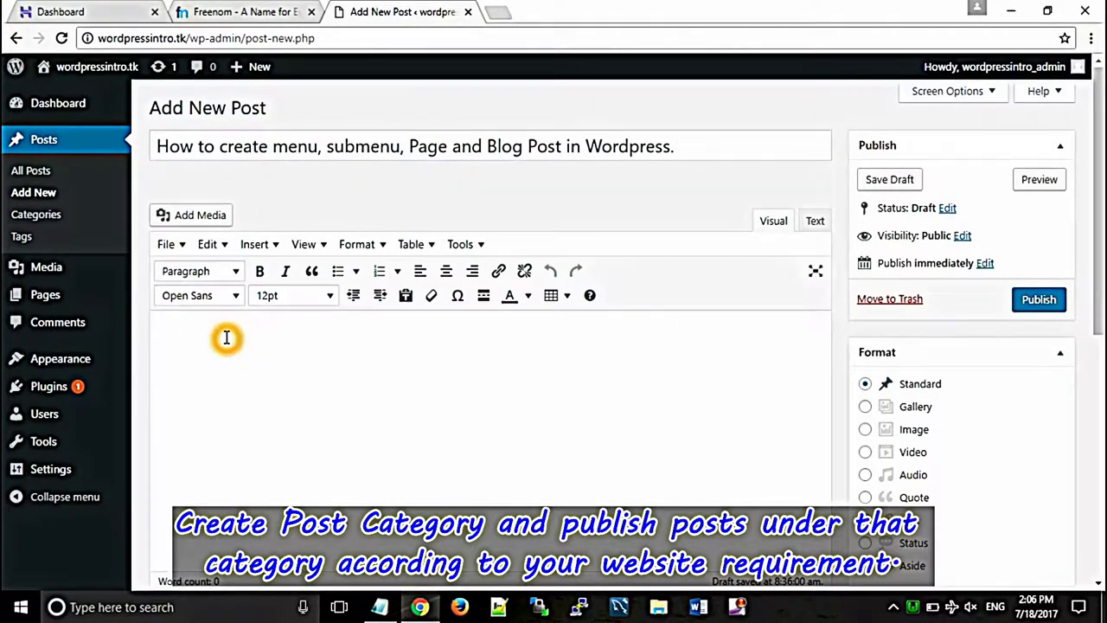
key(ctrl+v)
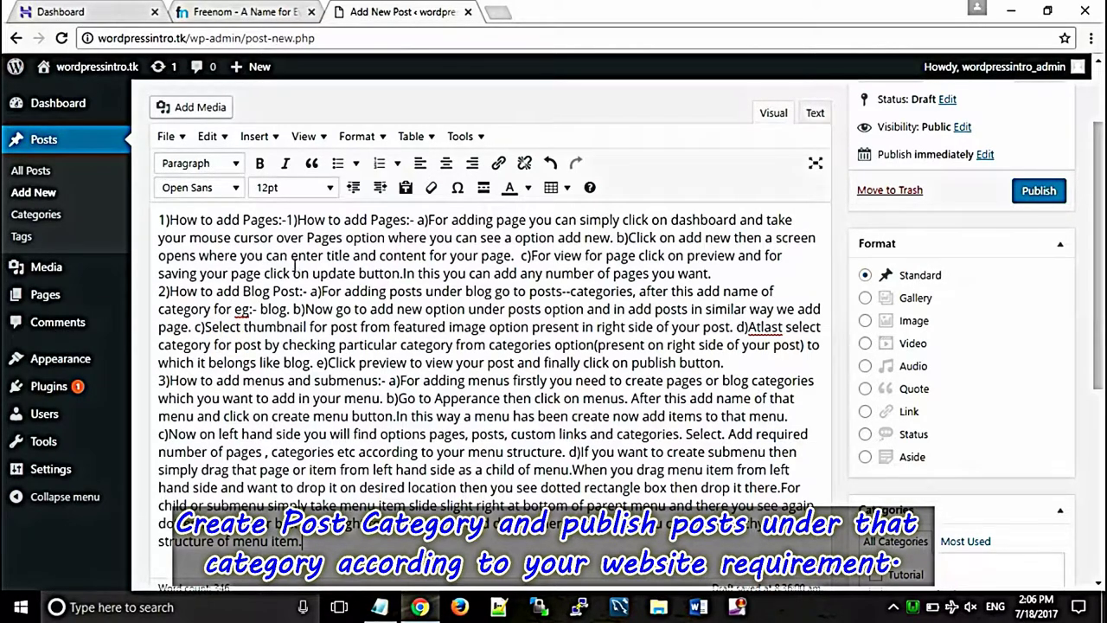
Step: Remove the duplicated '1)How to add Pages:-' heading and bold it on its own line
click(288, 220)
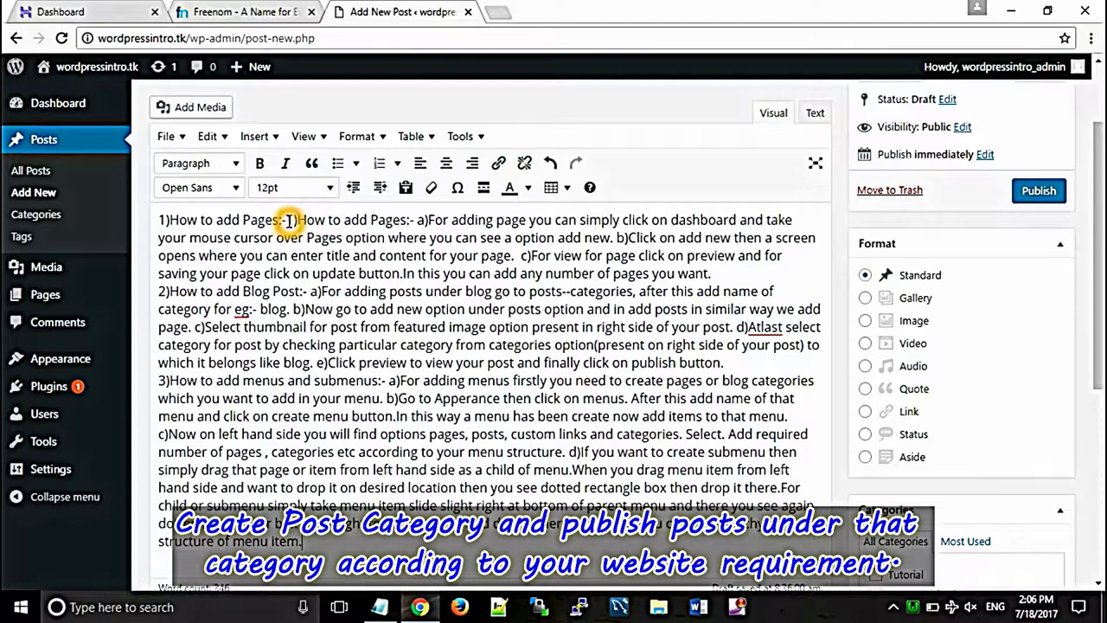
click(602, 231)
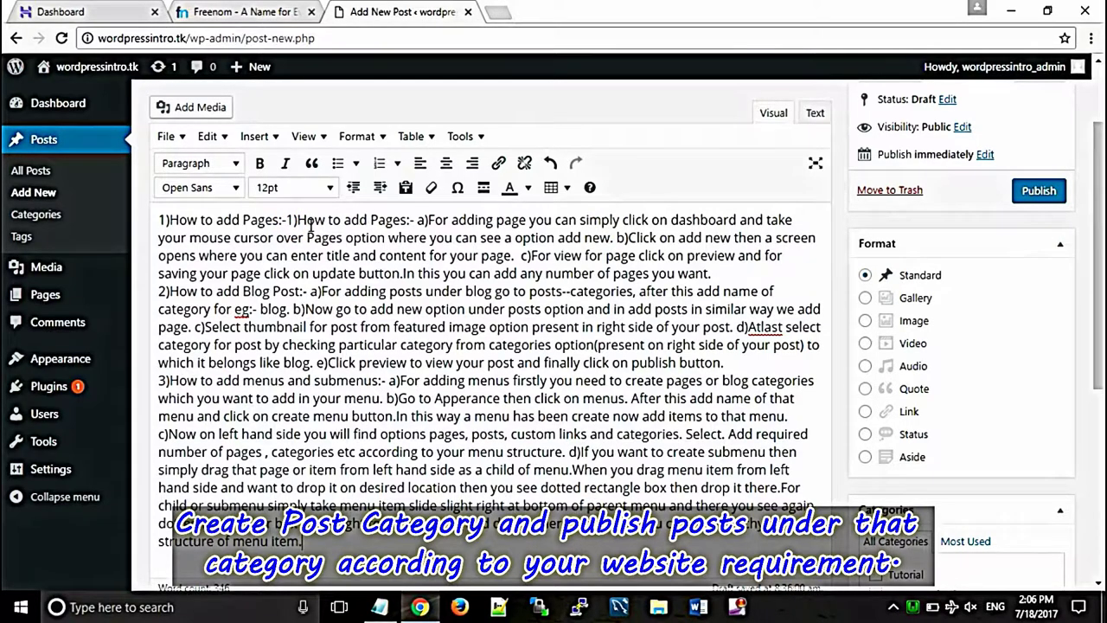
drag(291, 220, 148, 219)
key(BackSpace)
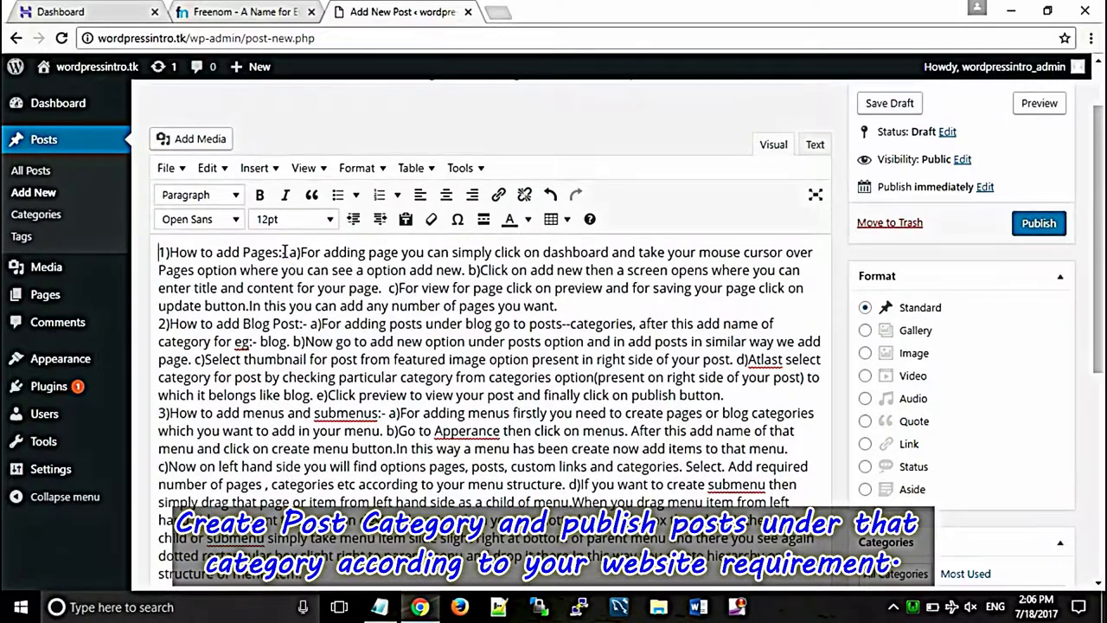
drag(286, 251, 143, 258)
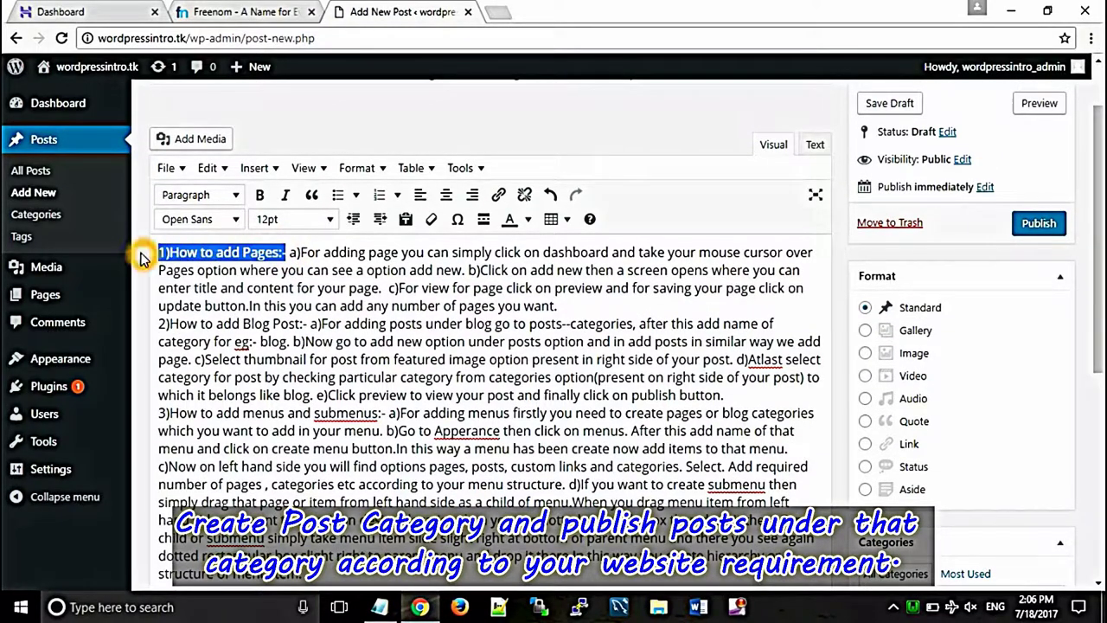
click(259, 195)
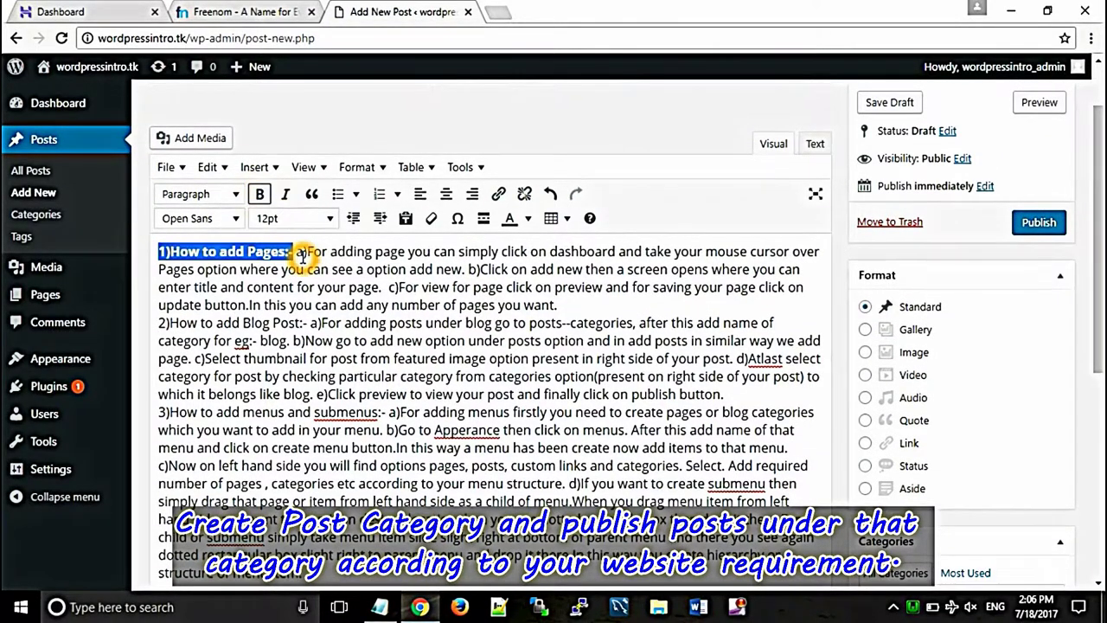
click(301, 252)
key(Return)
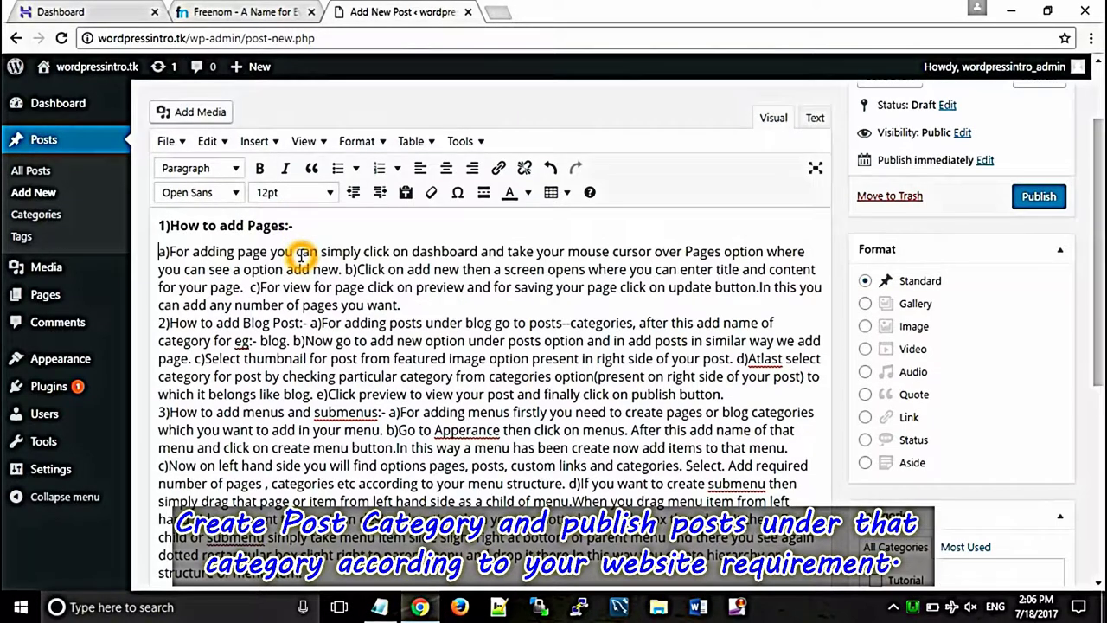
Step: Bold the '2)How to add Blog Post:-' and '3)How to add menus and submenus:-' headings on separate lines
click(425, 295)
click(309, 326)
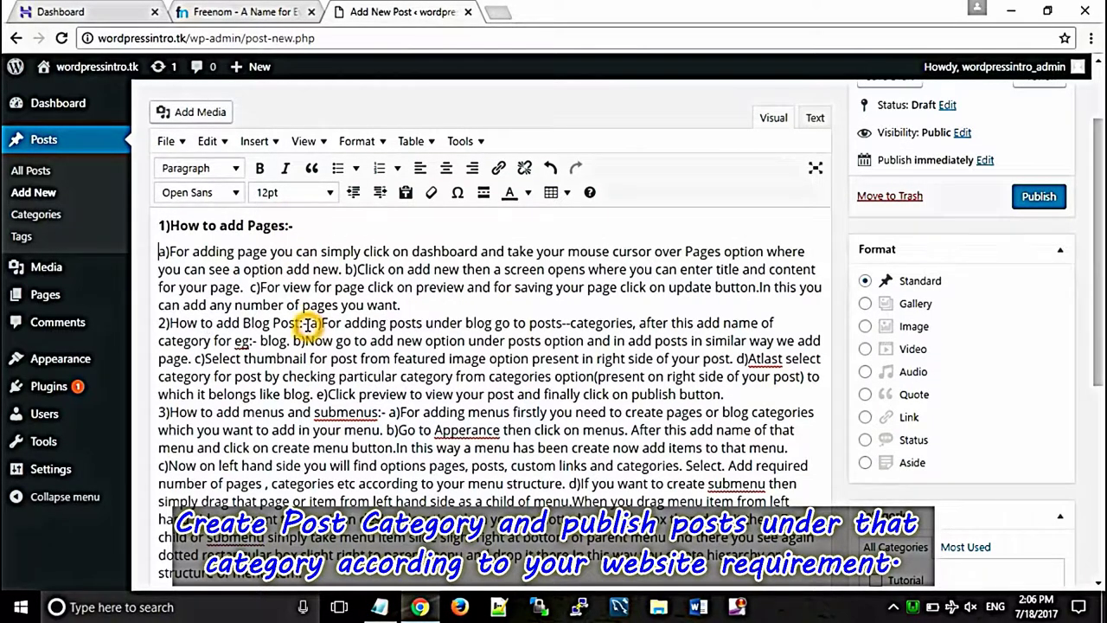
key(Return)
drag(308, 299, 154, 297)
key(ctrl+b)
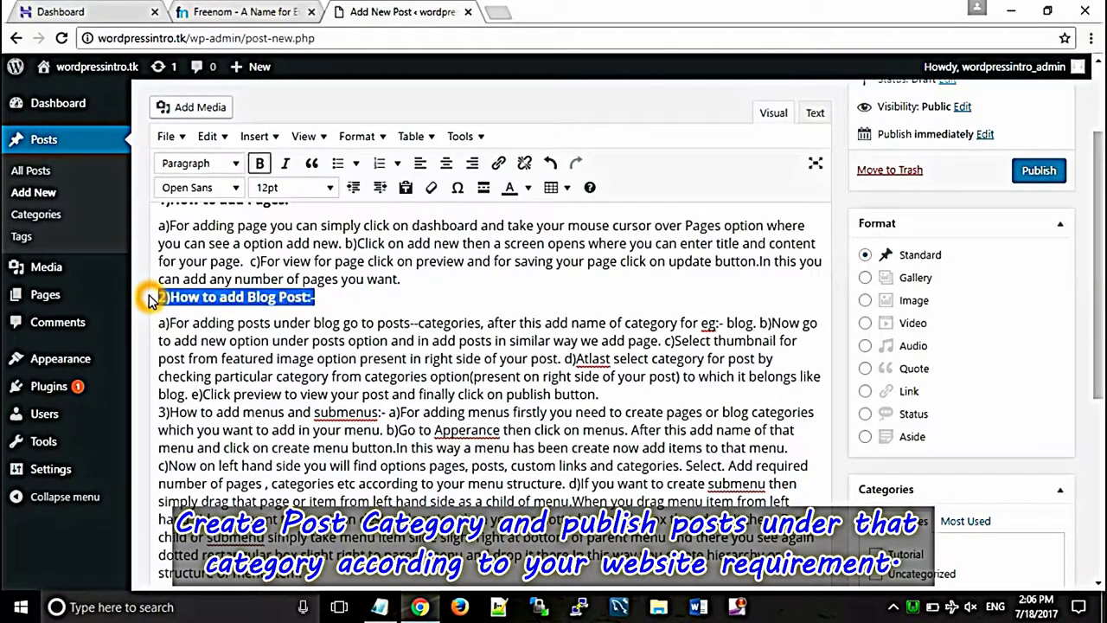
click(389, 414)
key(Return)
drag(384, 404, 160, 400)
key(ctrl+b)
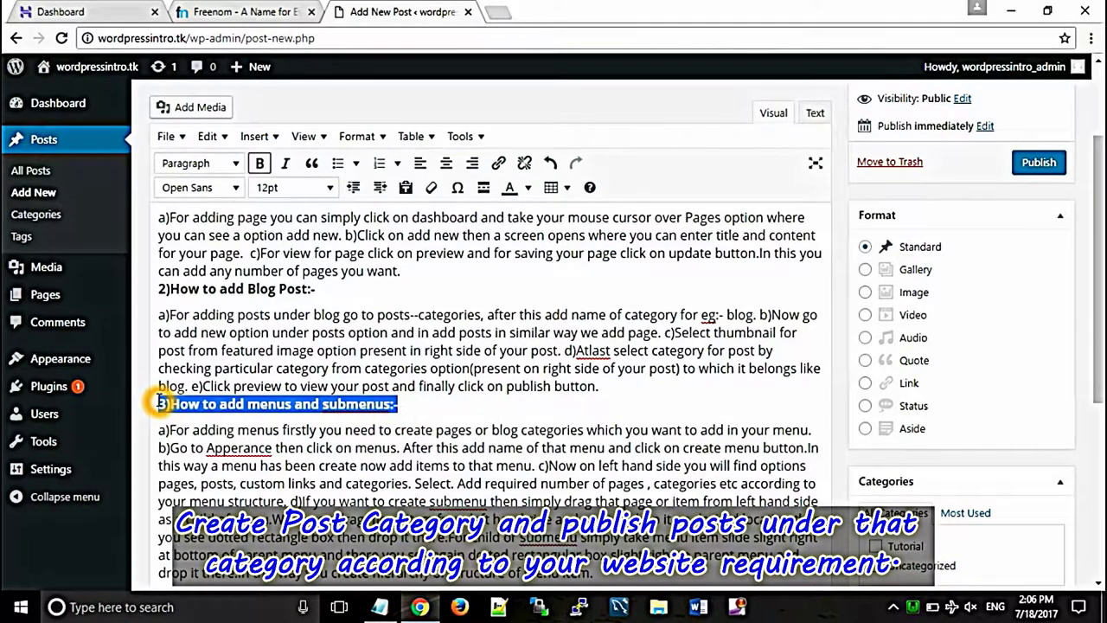
Step: File the post under Tutorial and open the featured image library
scroll(1092, 268, down, 2)
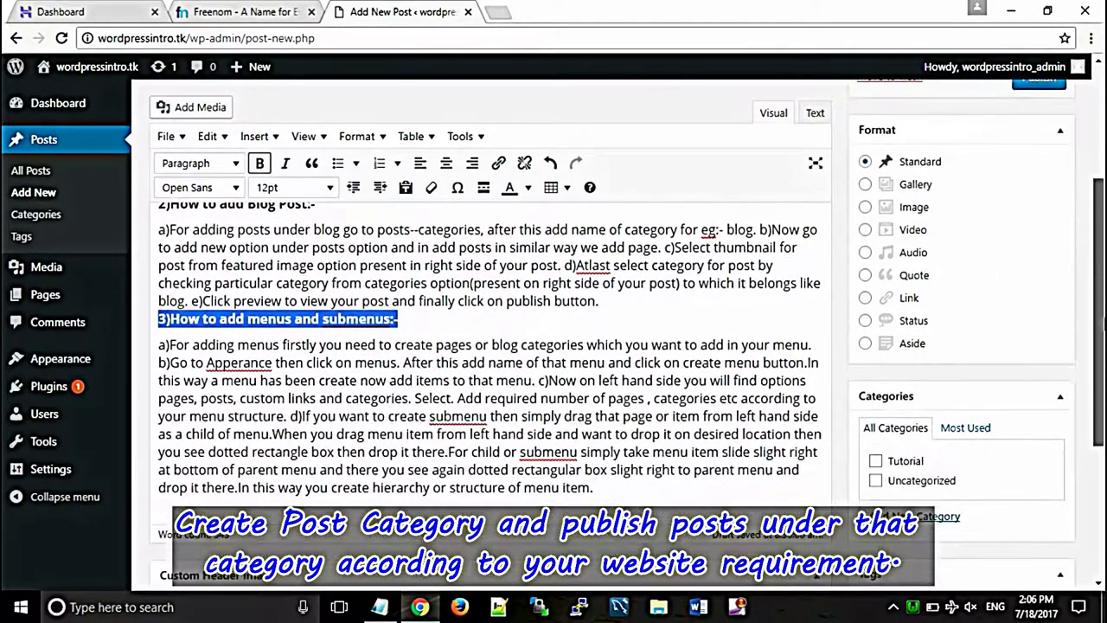
click(877, 372)
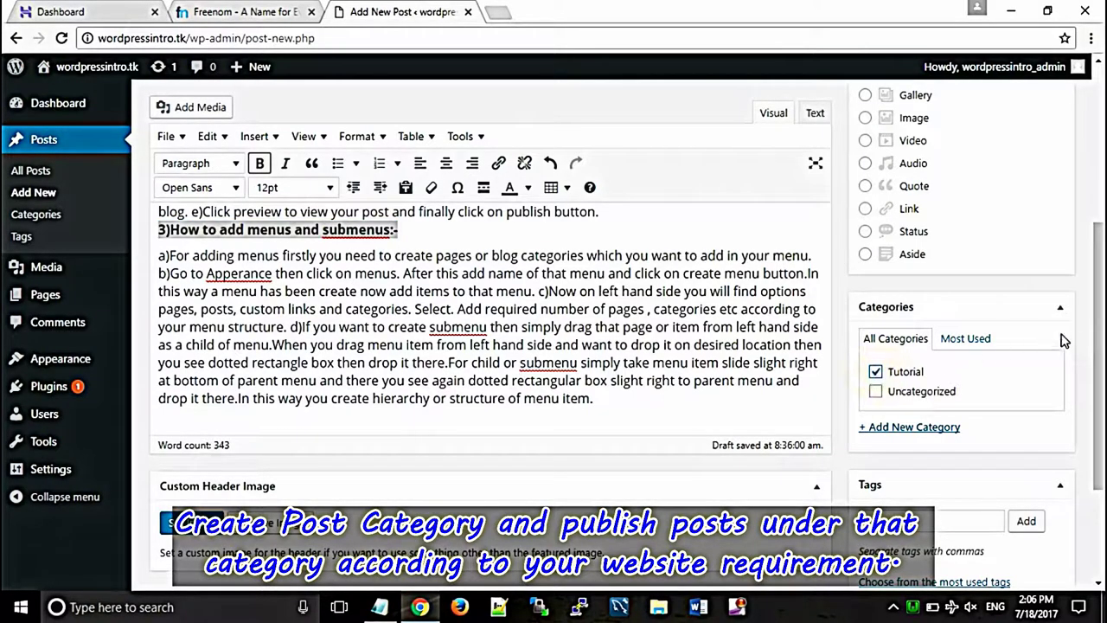
scroll(1097, 342, down, 2)
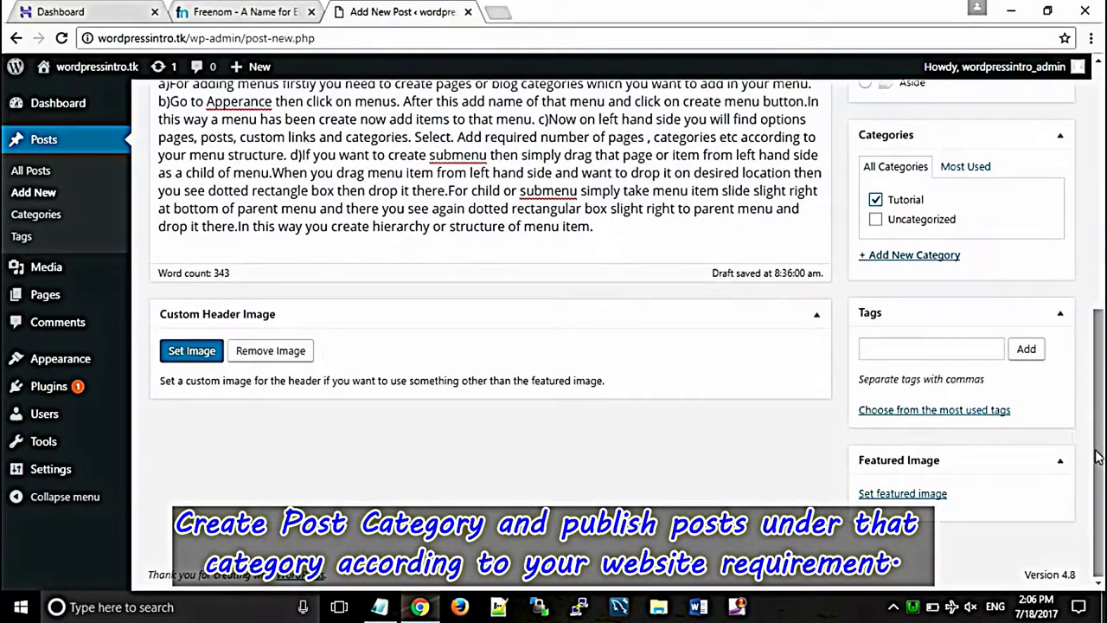
scroll(1095, 454, up, 3)
scroll(950, 542, up, 3)
scroll(951, 543, down, 7)
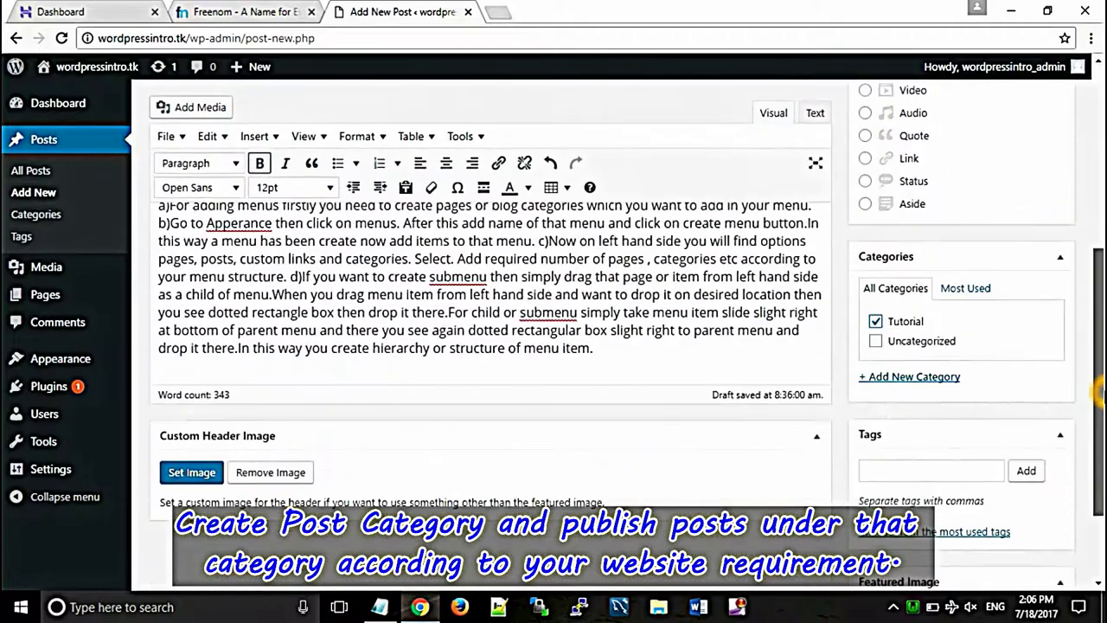
click(934, 493)
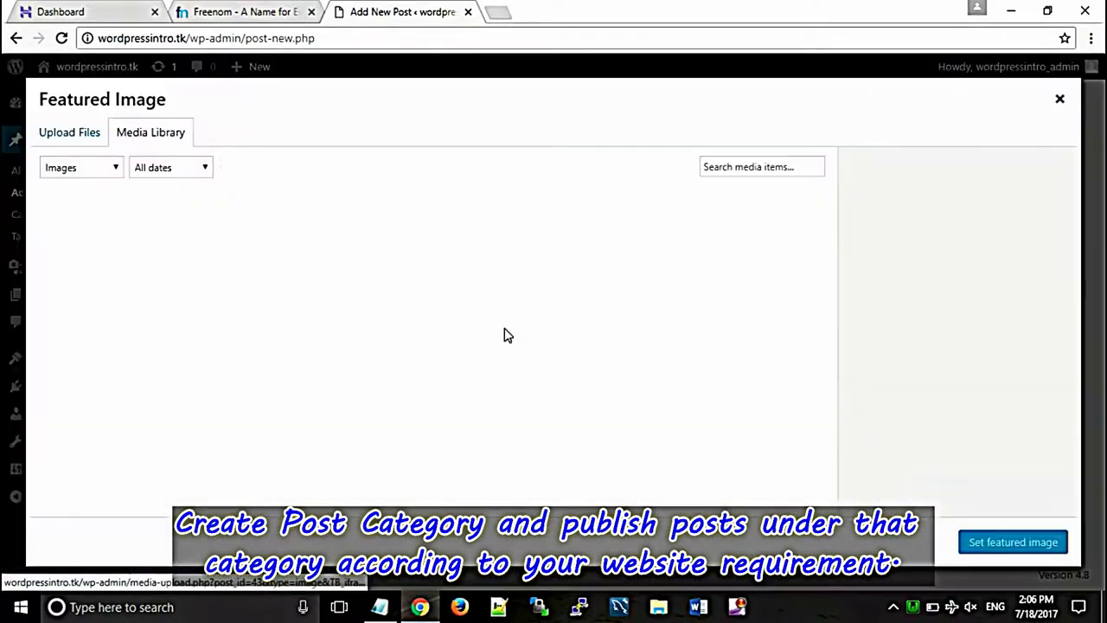
Step: Set menu.png from the Media Library as the post's featured image
click(84, 138)
click(143, 132)
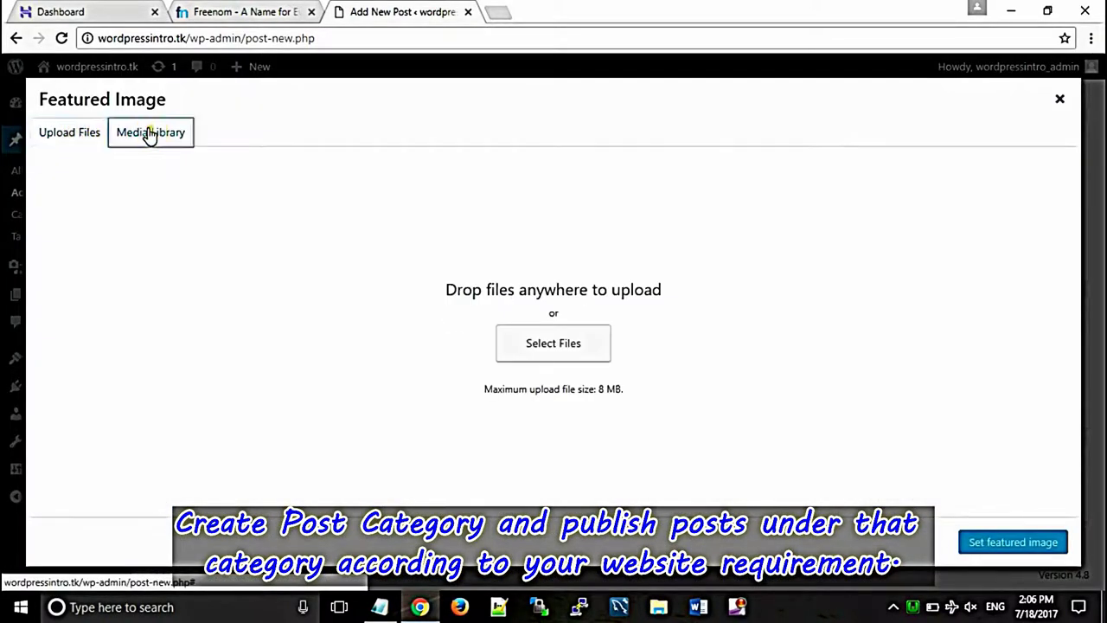
click(291, 247)
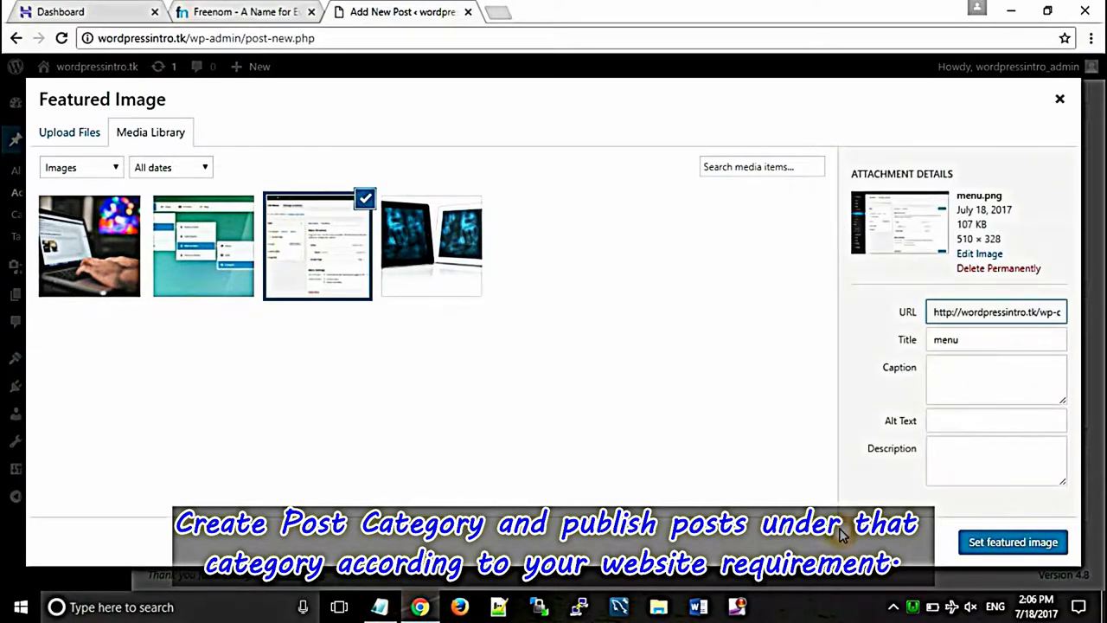
click(980, 552)
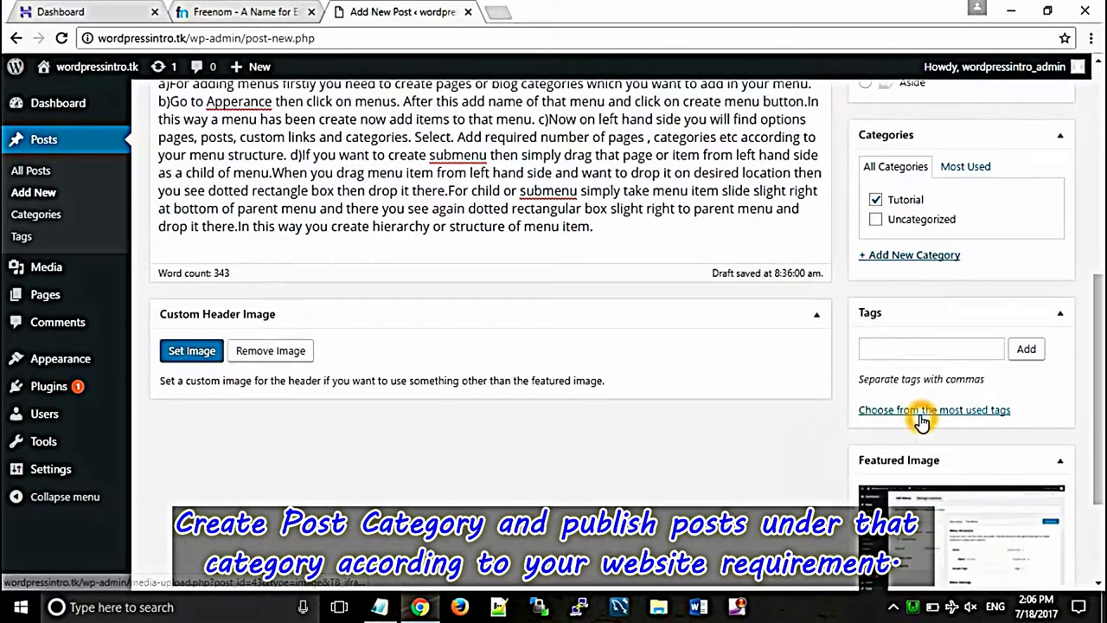
Step: Publish the menu tutorial post and start a blank new post
drag(1097, 379, 1083, 204)
click(1039, 248)
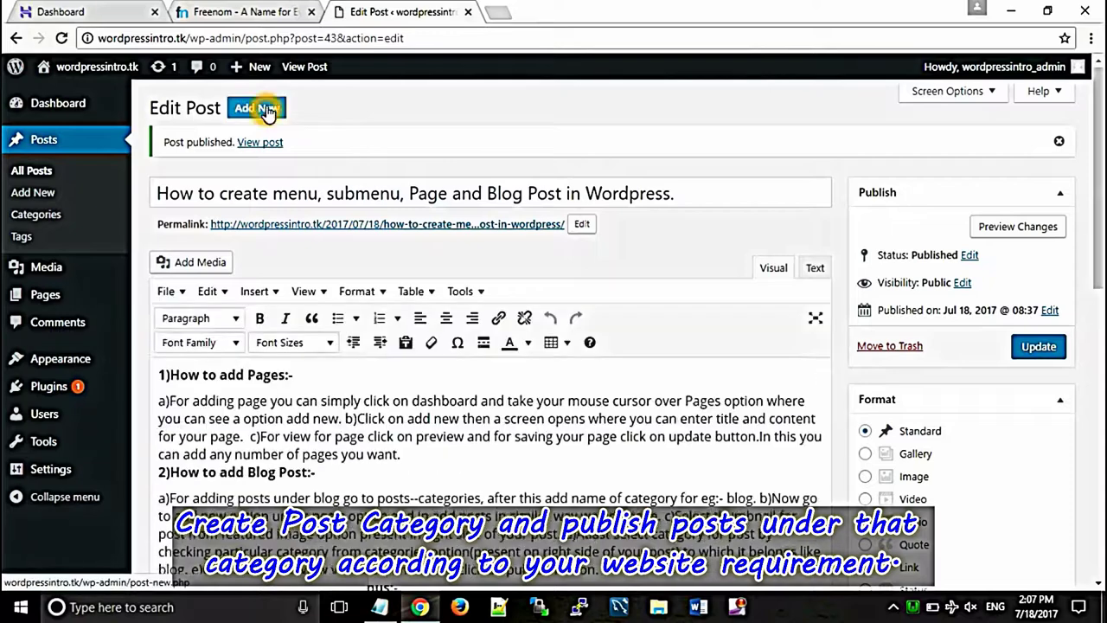
click(260, 113)
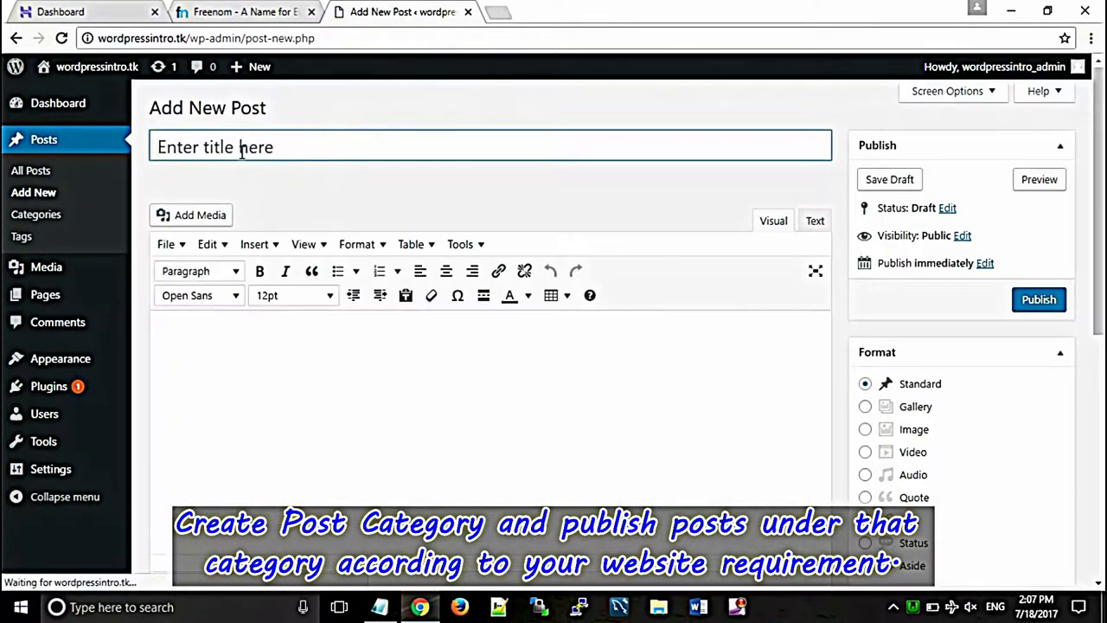
Step: Paste the widgets-in-menus title and max mega menu body, capitalising the first word to 'W'
click(246, 151)
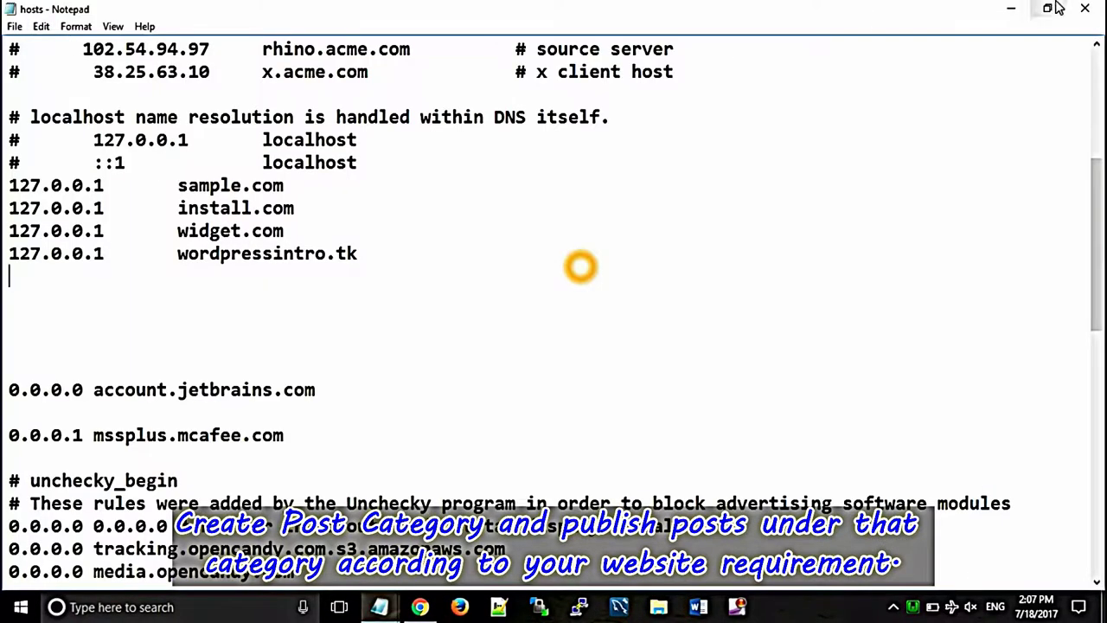
click(1014, 10)
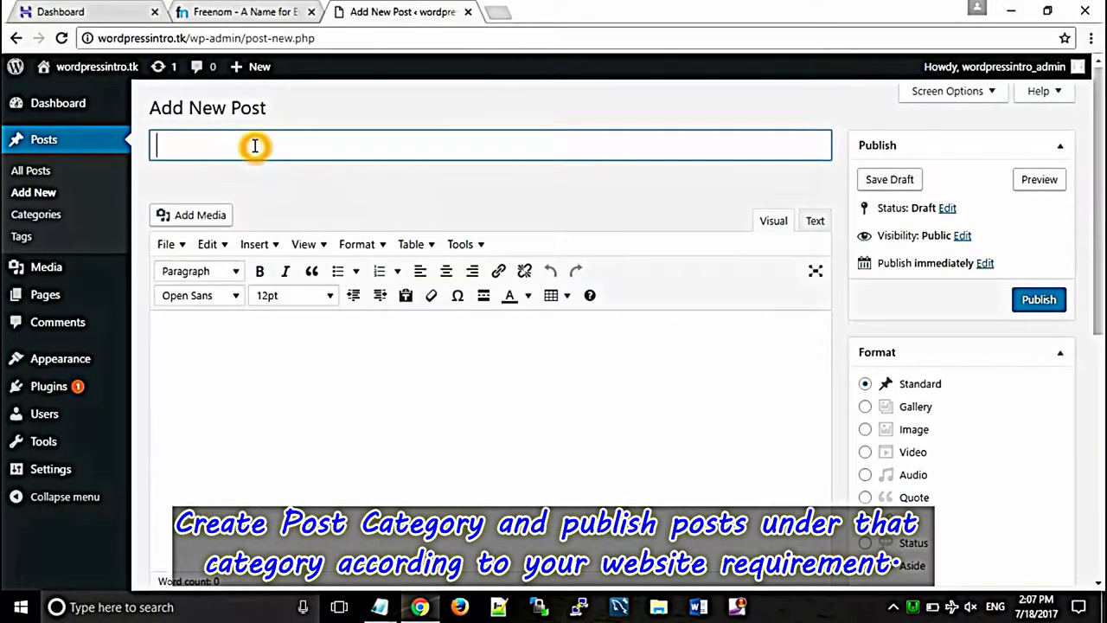
key(ctrl+v)
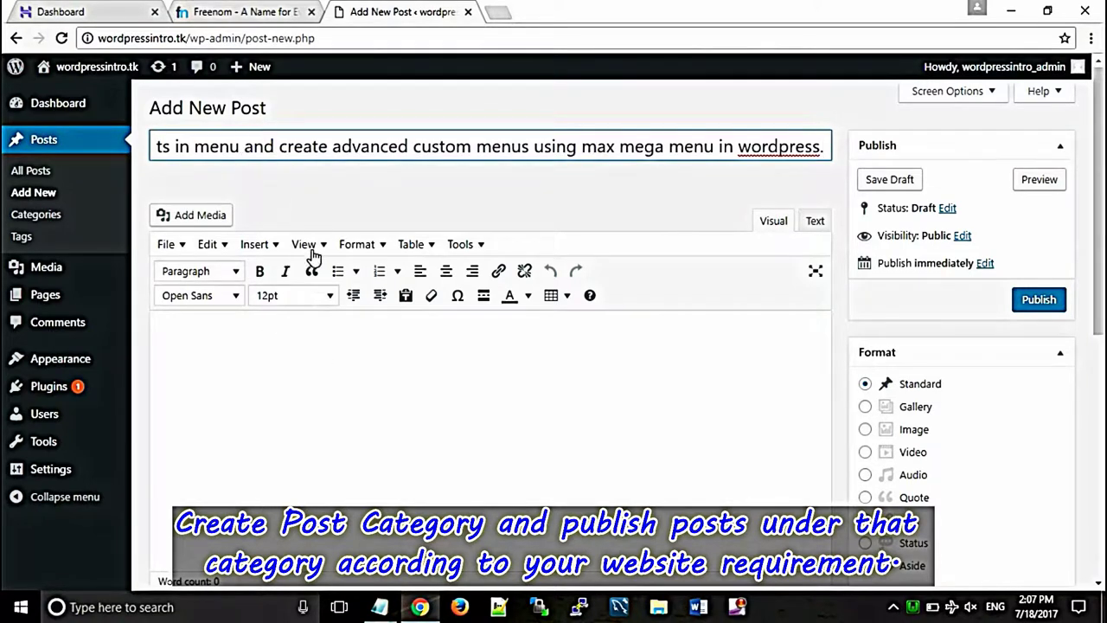
click(364, 404)
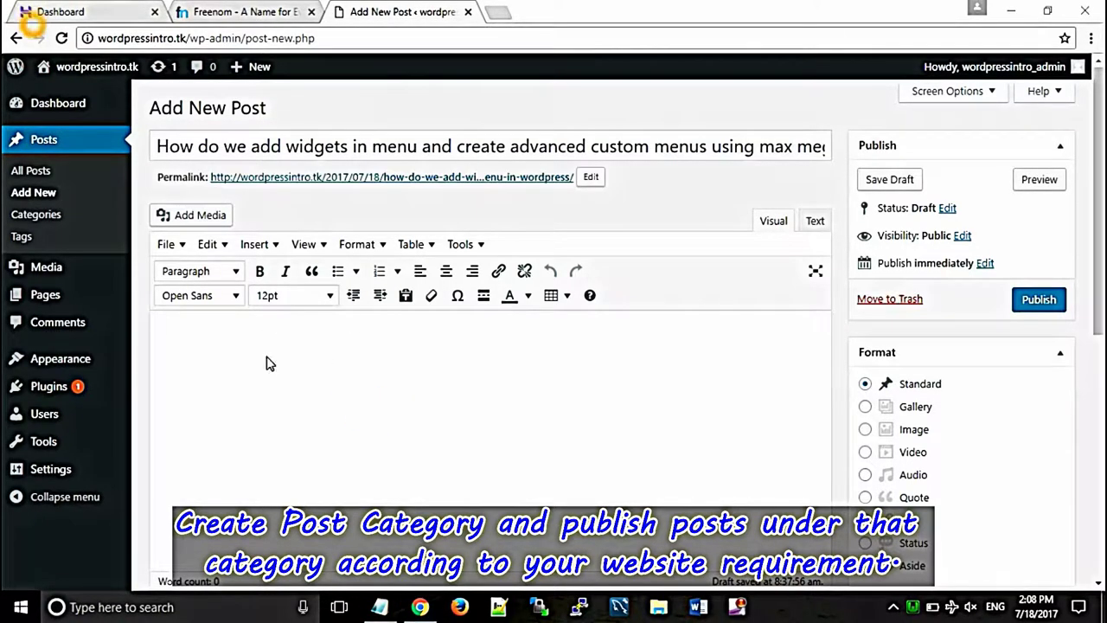
key(ctrl+v)
click(180, 319)
click(167, 303)
key(BackSpace)
text(W)
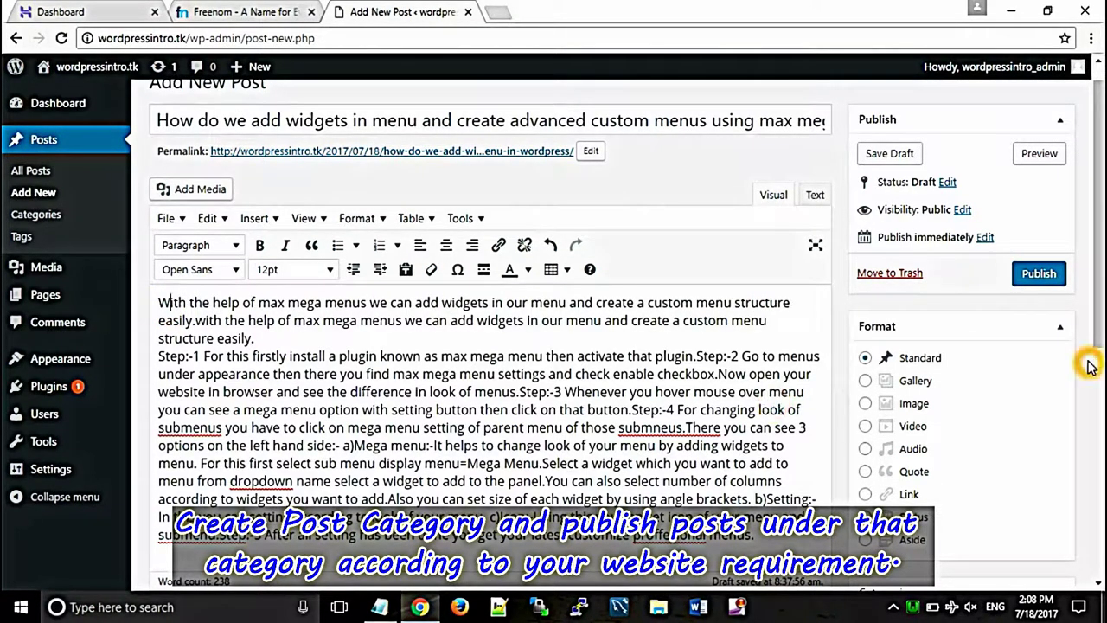
Step: File the post under Tutorial, set max-mega-menu.jpg as featured image, and publish
drag(1097, 303, 1096, 433)
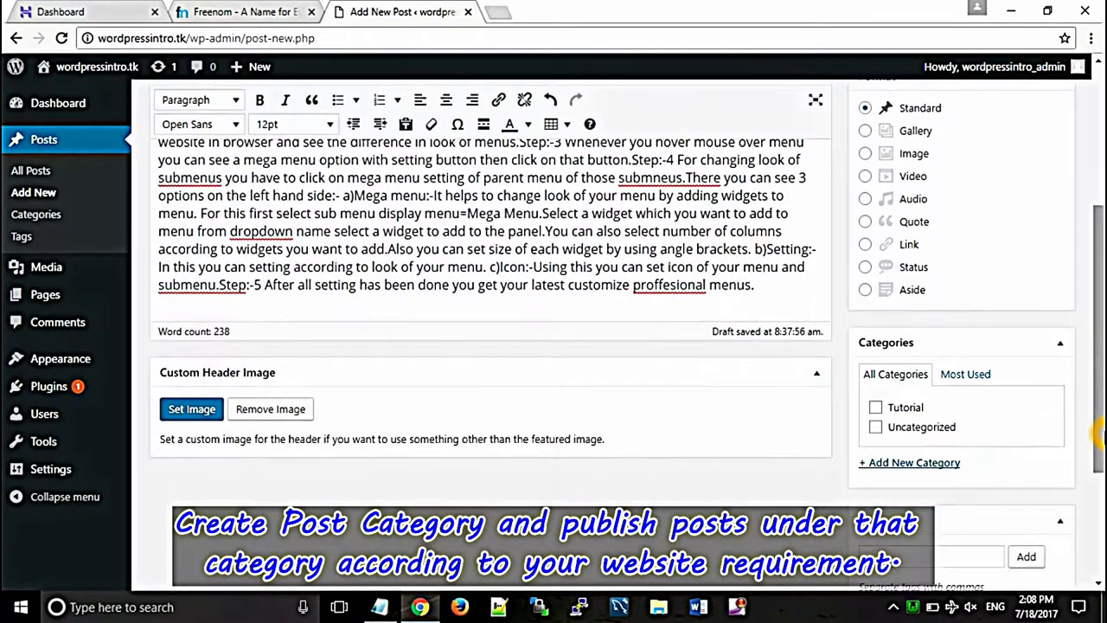
click(877, 408)
scroll(939, 456, down, 3)
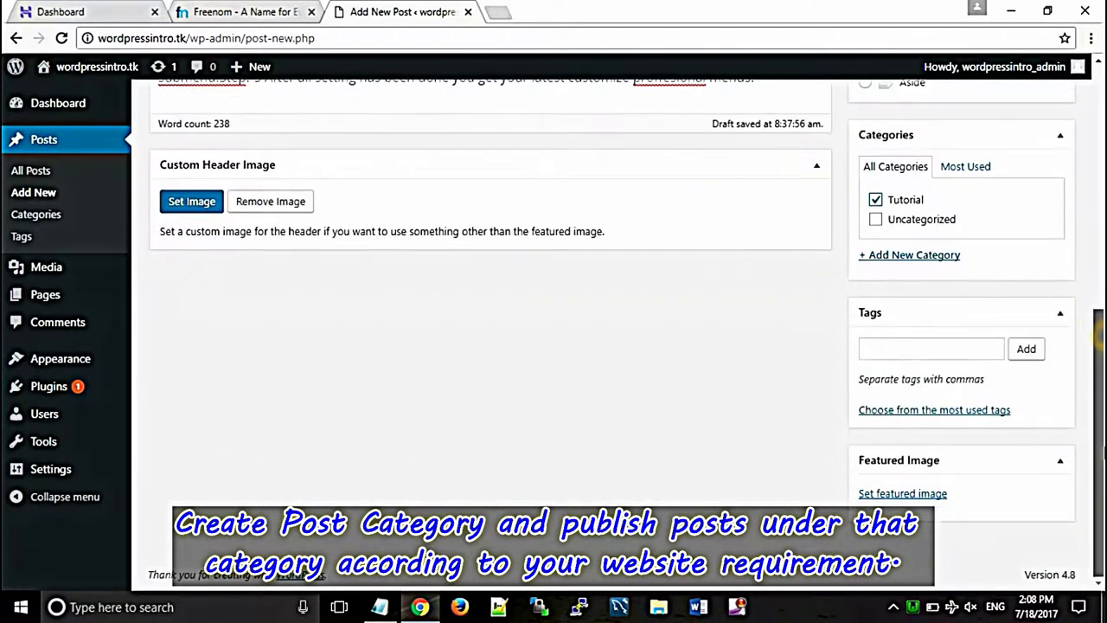
click(902, 494)
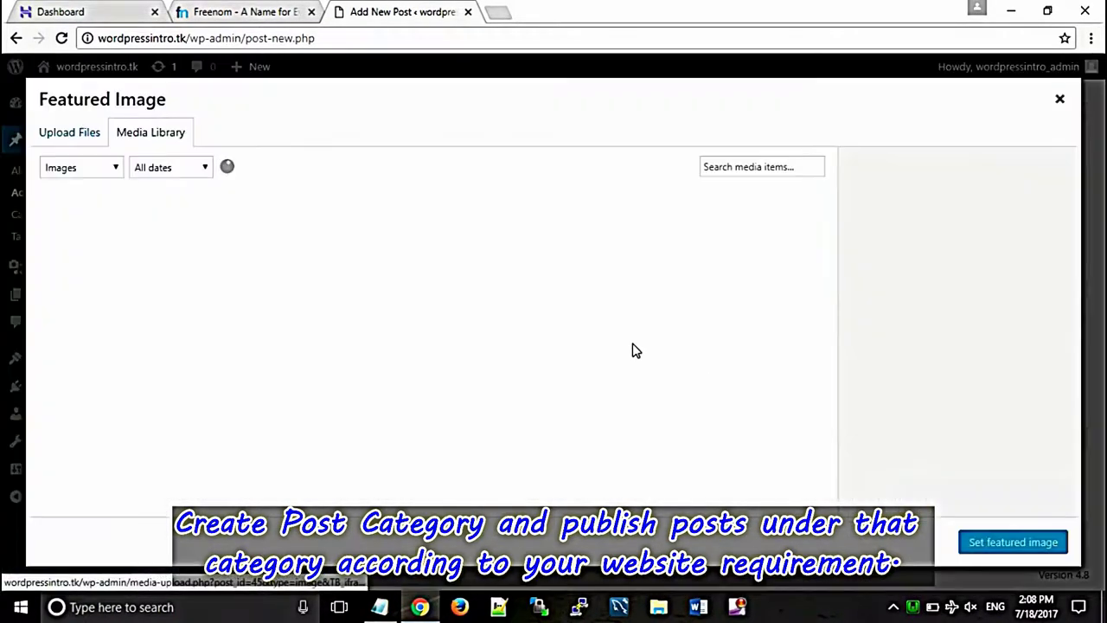
click(224, 274)
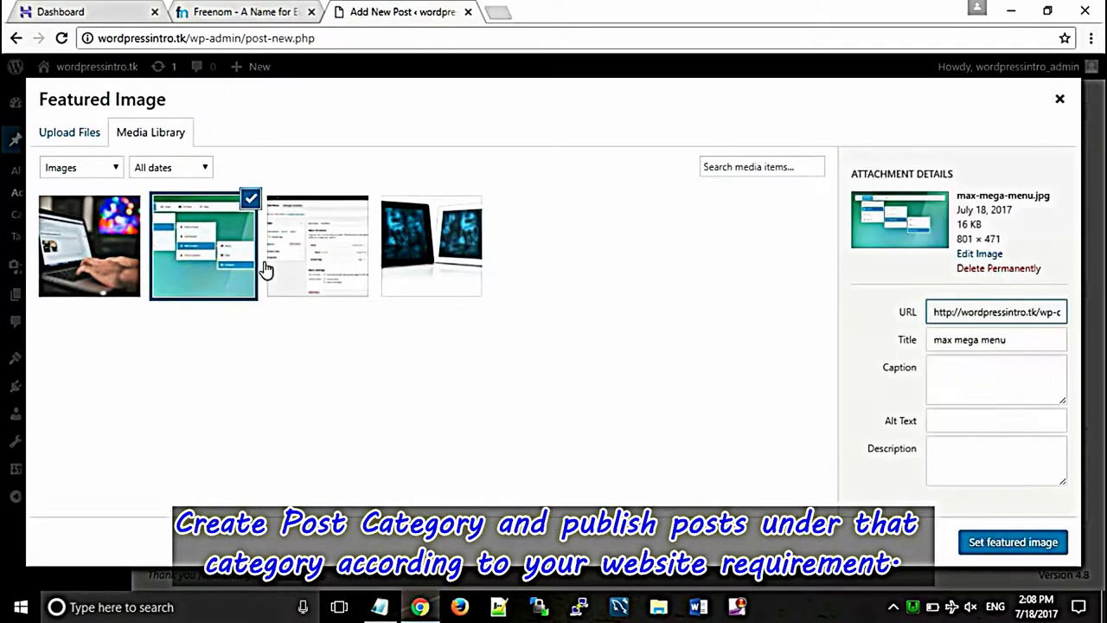
click(1018, 542)
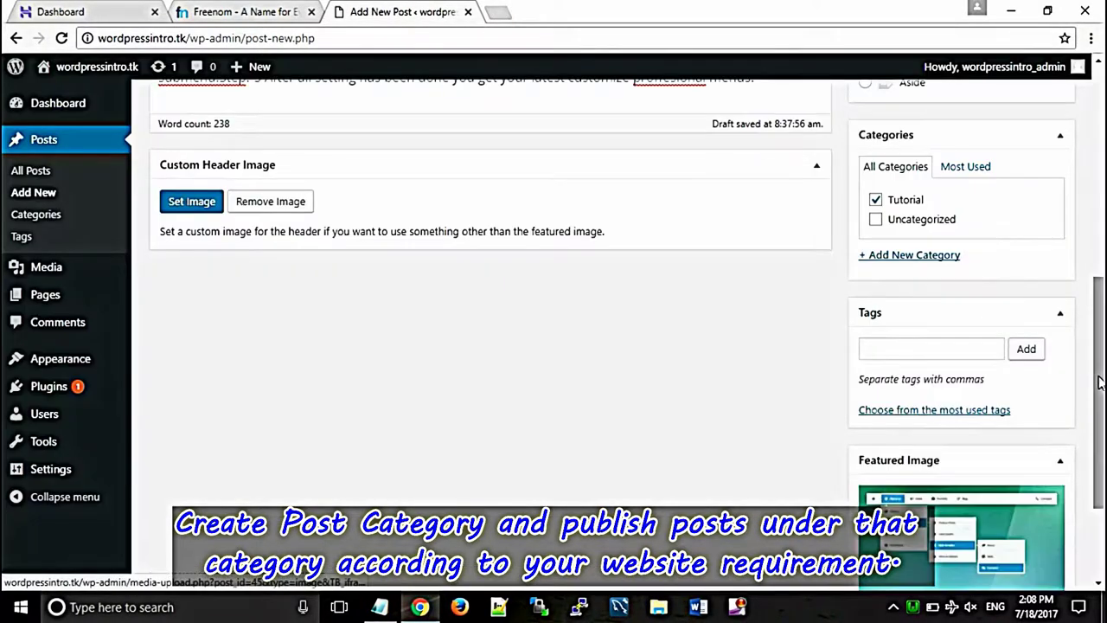
scroll(484, 346, up, 5)
scroll(1036, 239, up, 1)
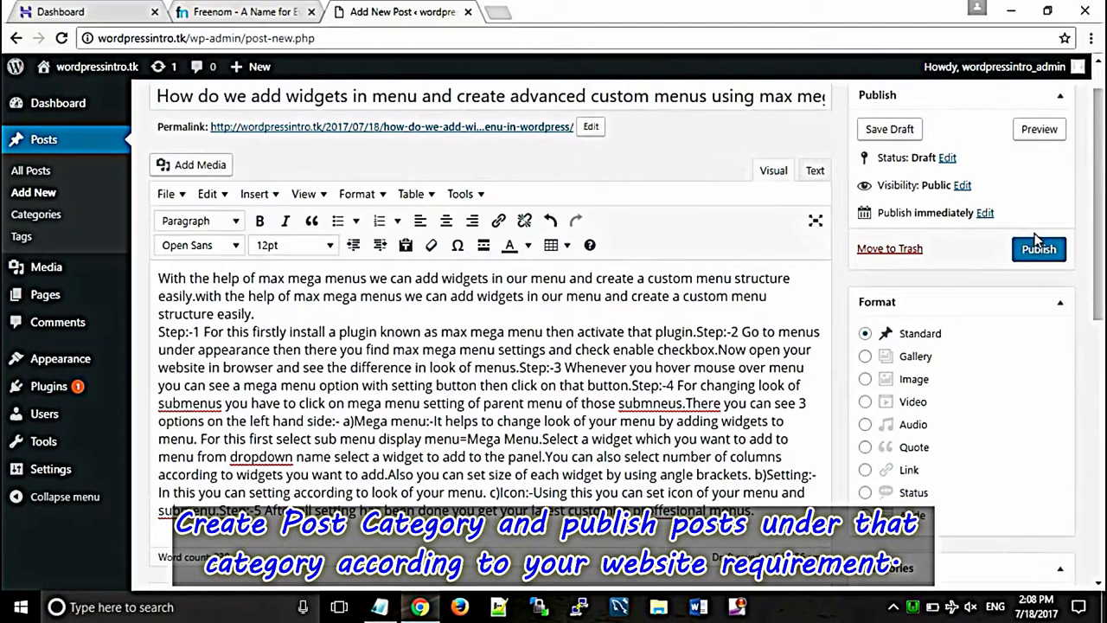
click(1038, 249)
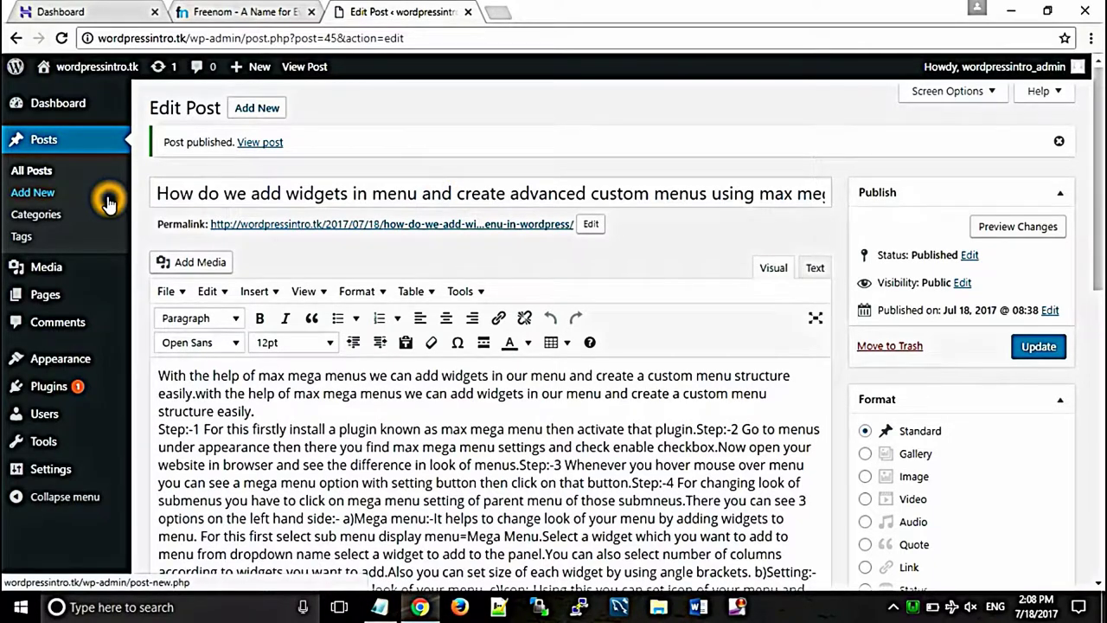
Step: Go to the Appearance > Menus settings screen
mouse_move(109, 293)
mouse_move(77, 355)
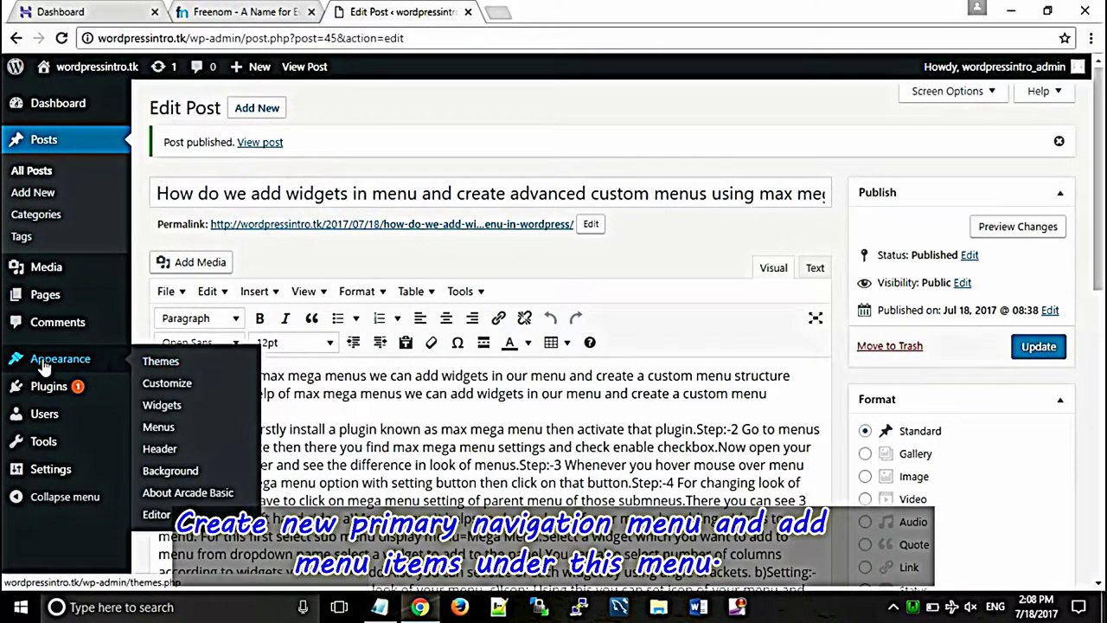
click(167, 430)
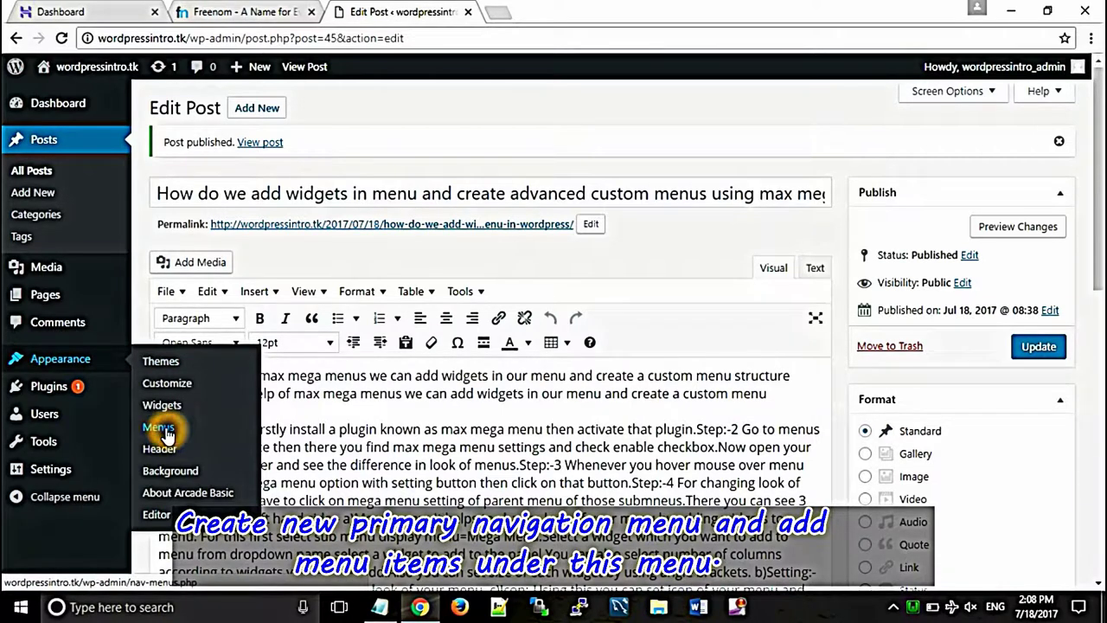
click(508, 295)
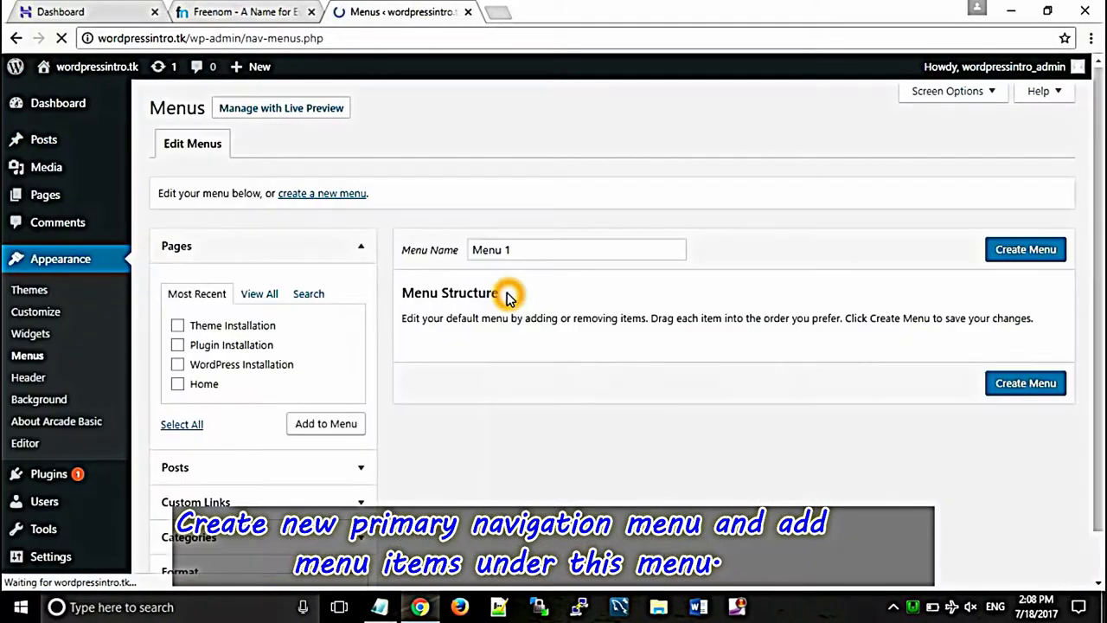
Step: Open the live site in a new tab, then return and start a new menu
right_click(111, 68)
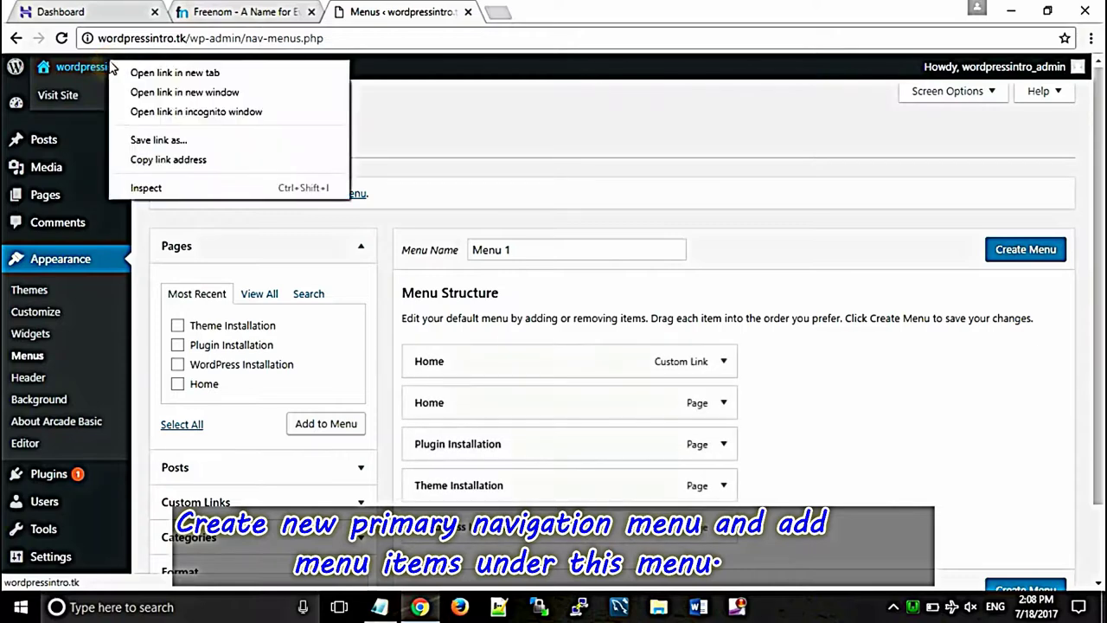
click(142, 72)
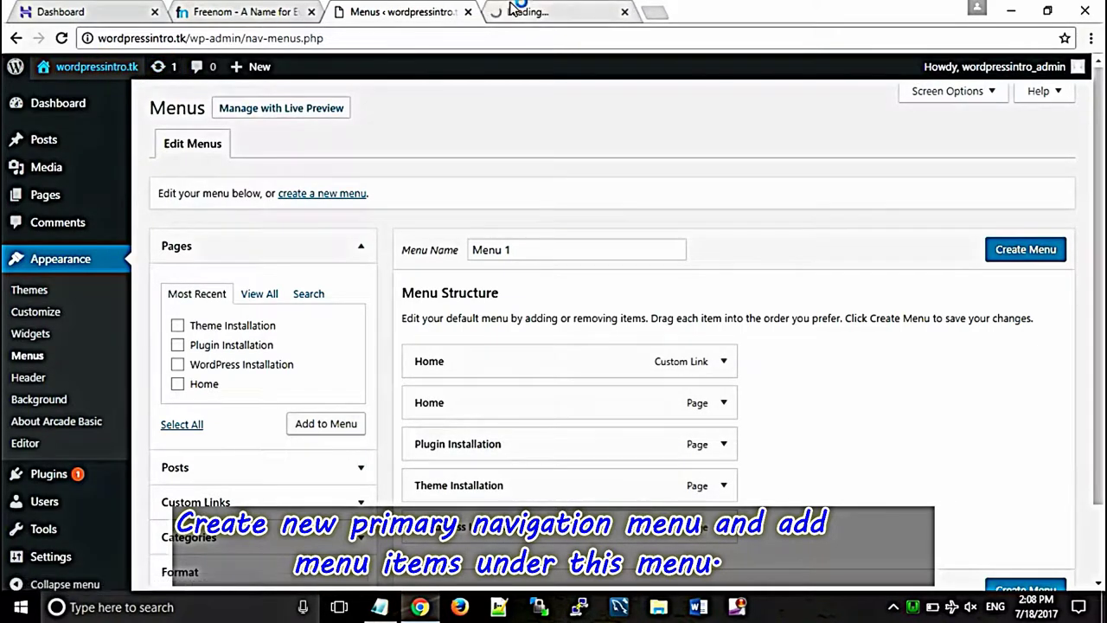
click(515, 9)
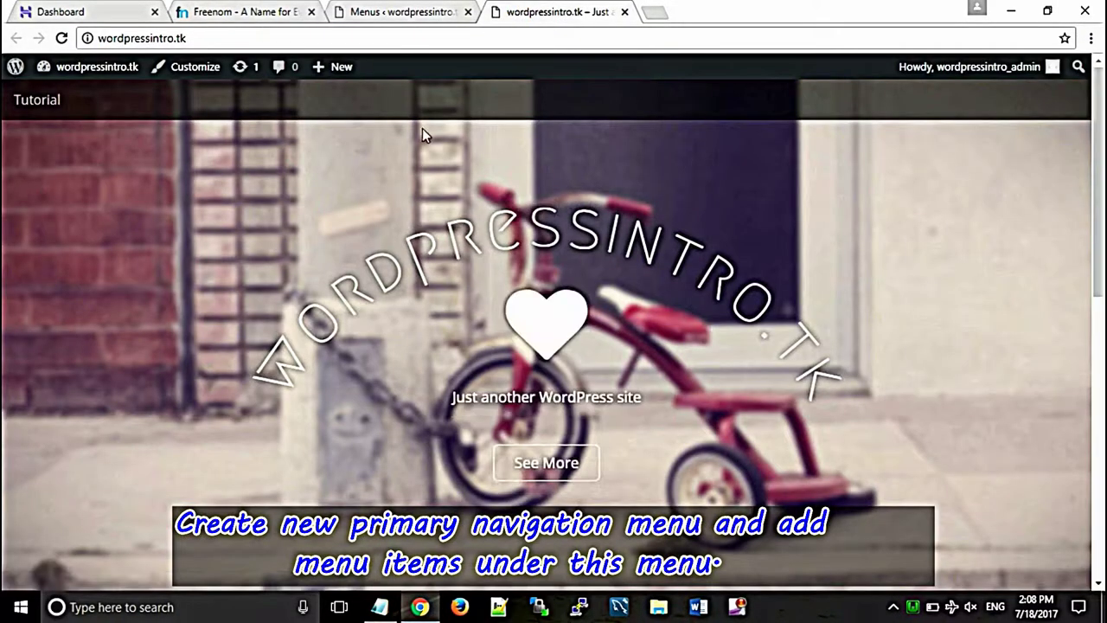
mouse_move(1097, 168)
mouse_down()
mouse_move(1097, 441)
mouse_move(1099, 160)
mouse_up()
click(378, 7)
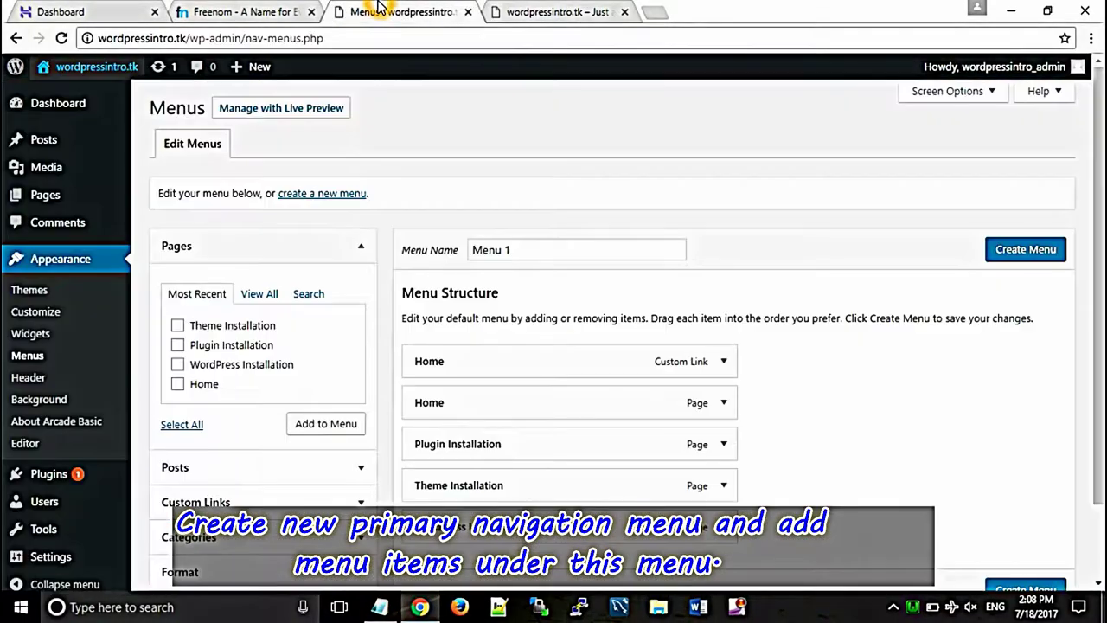
click(313, 193)
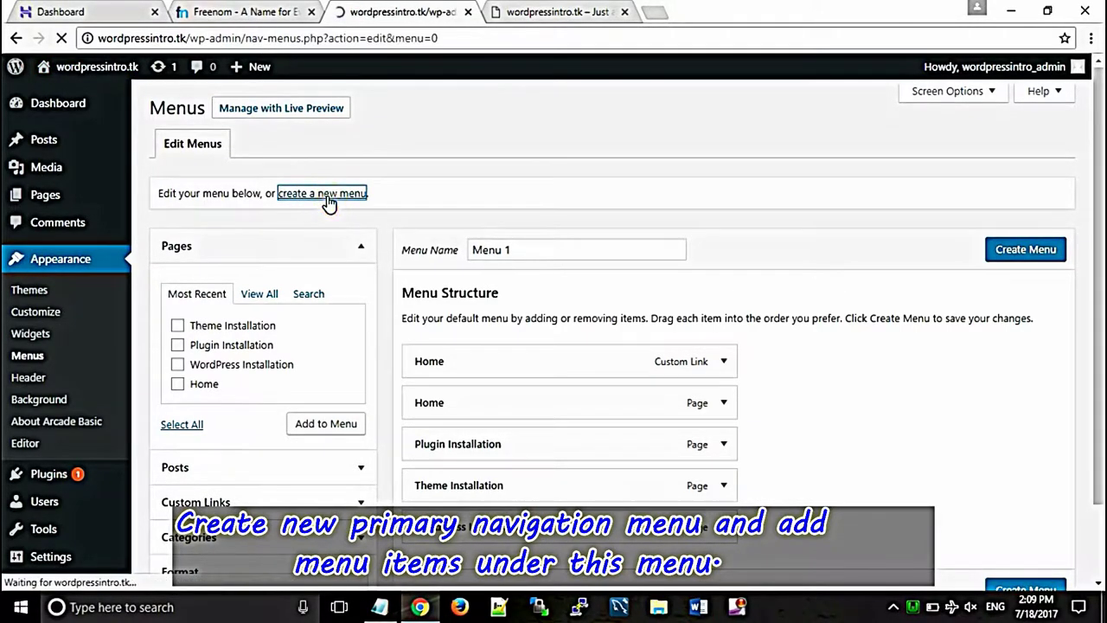
Step: Create 'main menu' with the Home and Theme Installation pages and save it
click(569, 254)
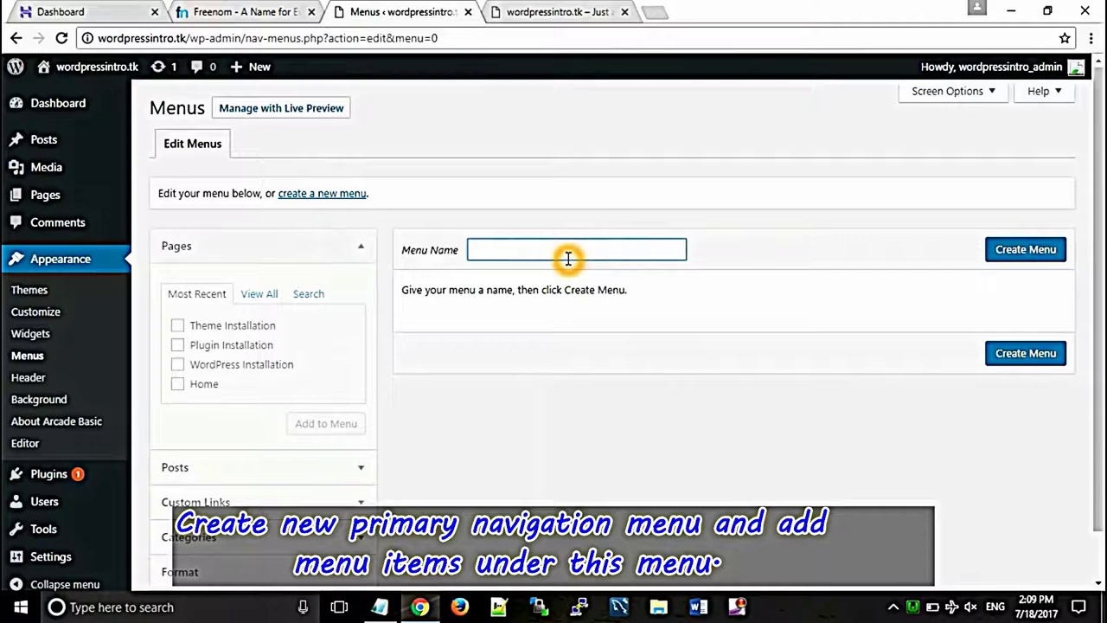
text(main menu)
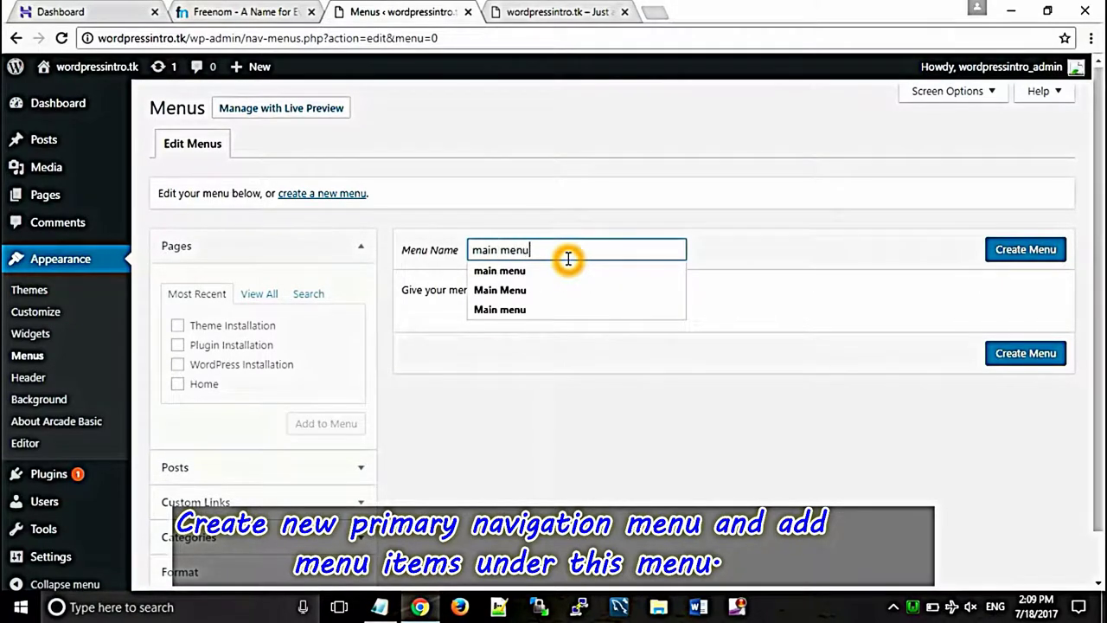
click(1026, 263)
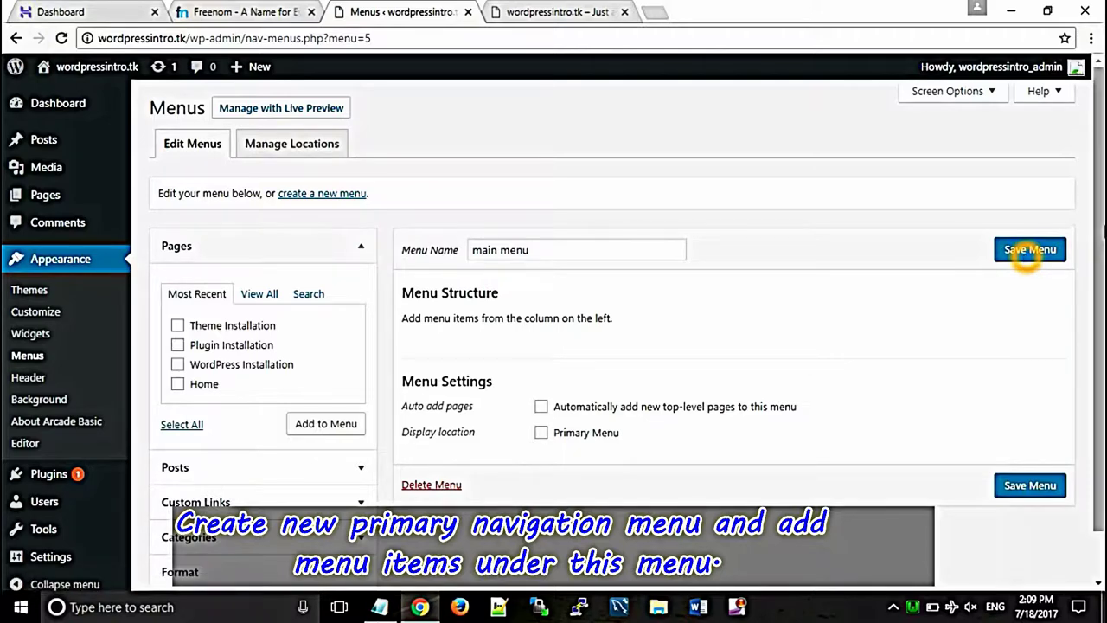
scroll(1098, 224, down, 1)
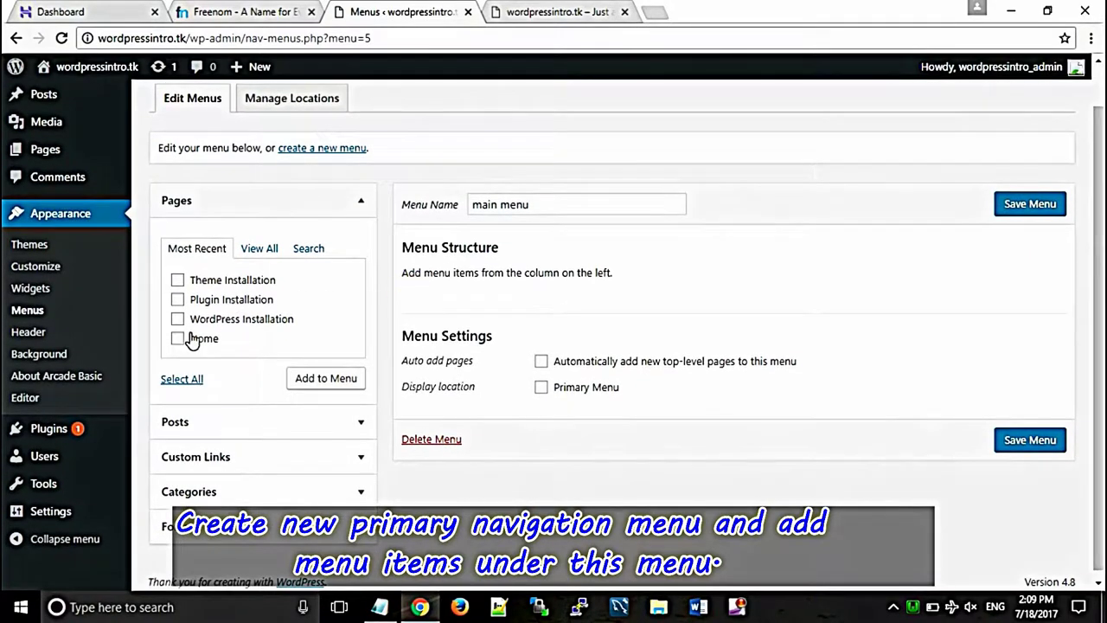
click(177, 341)
click(179, 283)
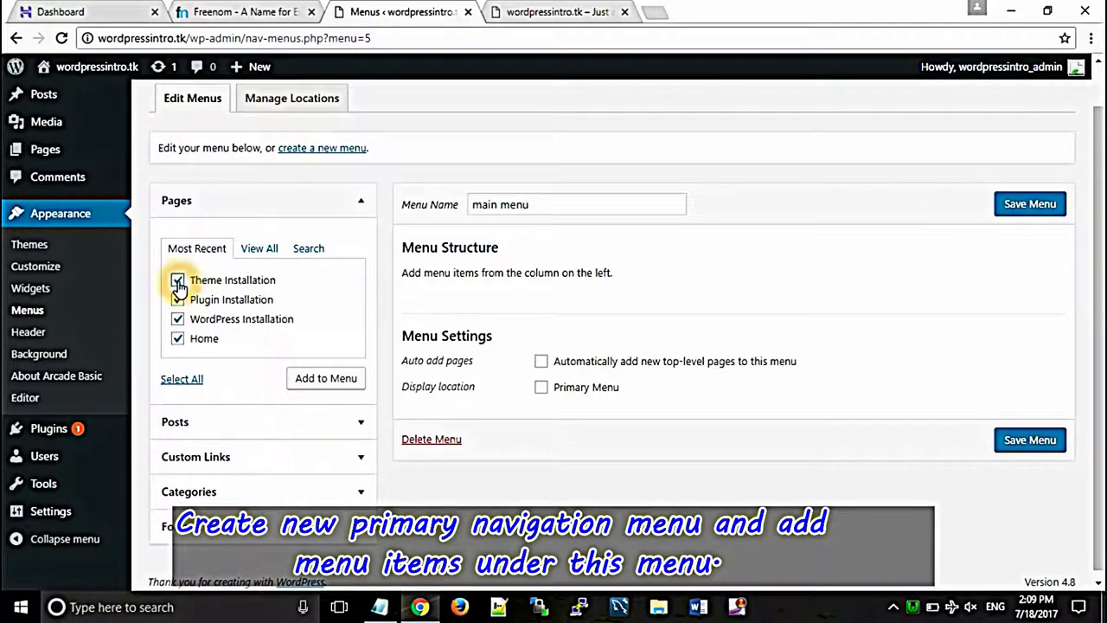
click(316, 374)
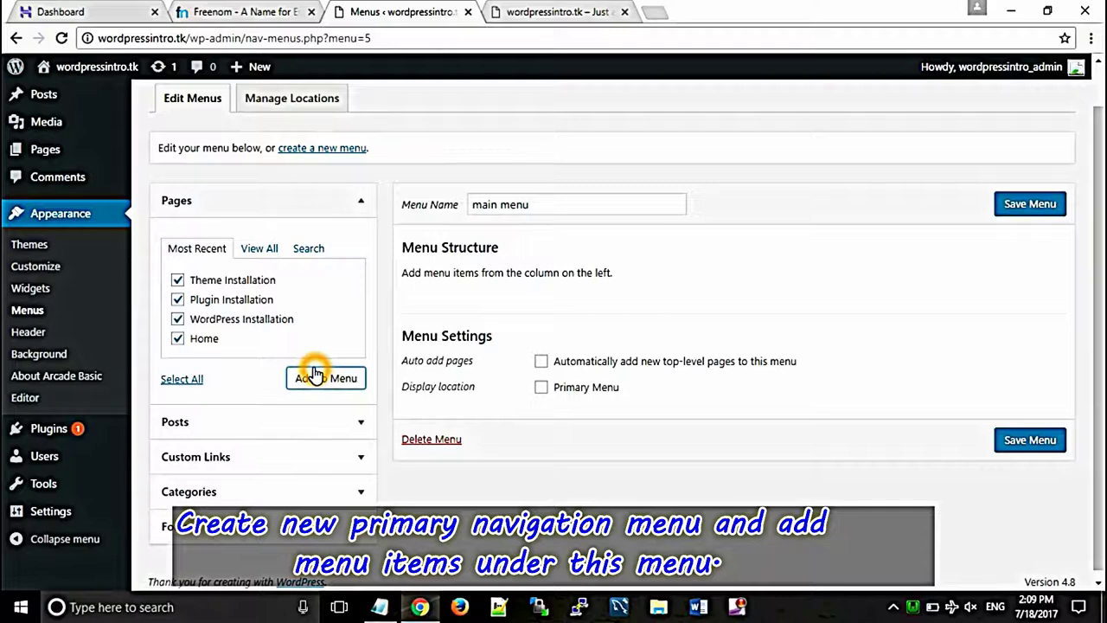
click(1027, 208)
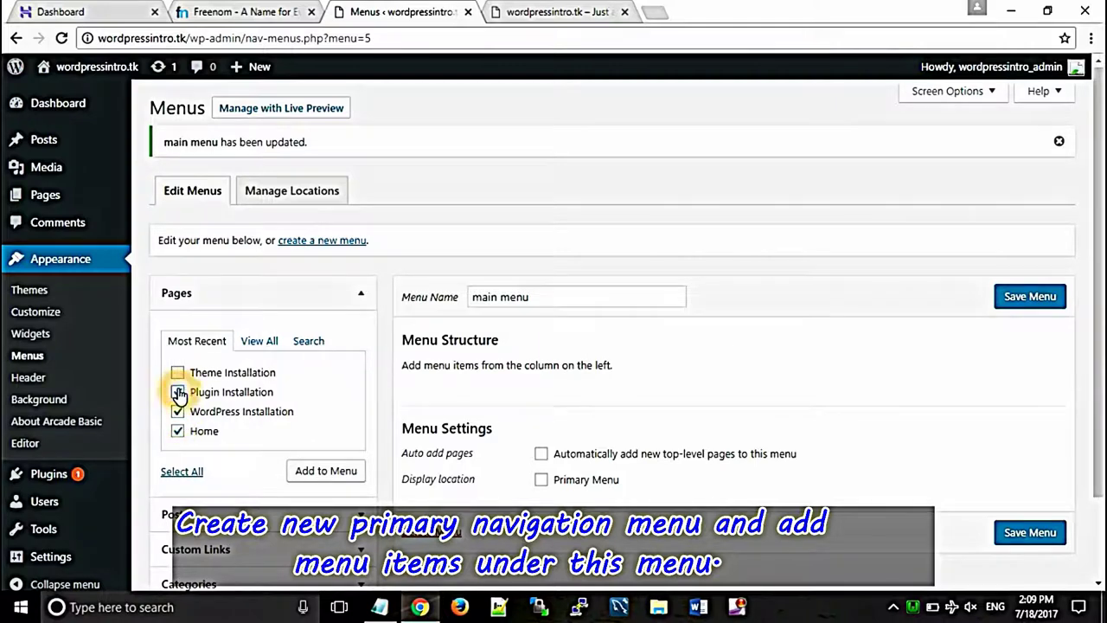
Step: Add the four checked pages to the menu and drag Home to the top
click(337, 477)
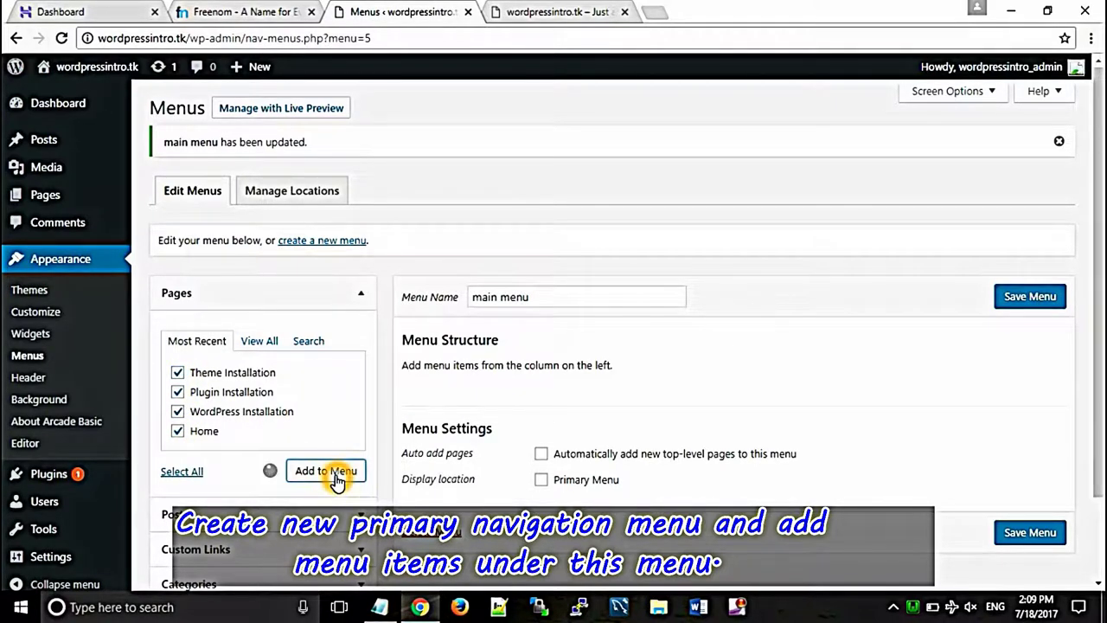
drag(1092, 213, 1092, 312)
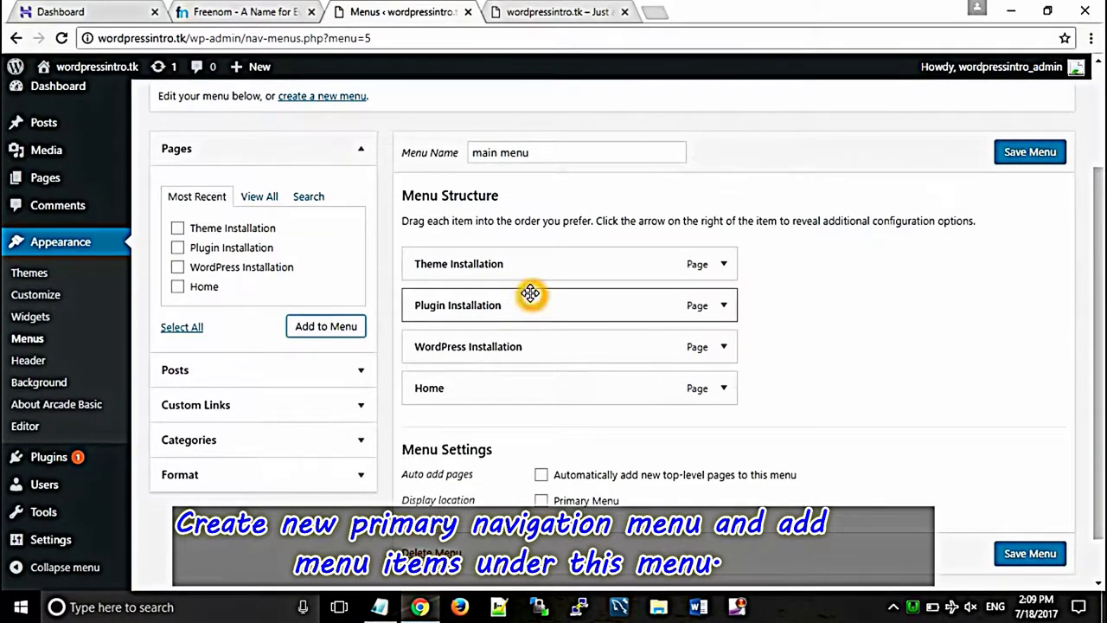
drag(487, 378, 484, 251)
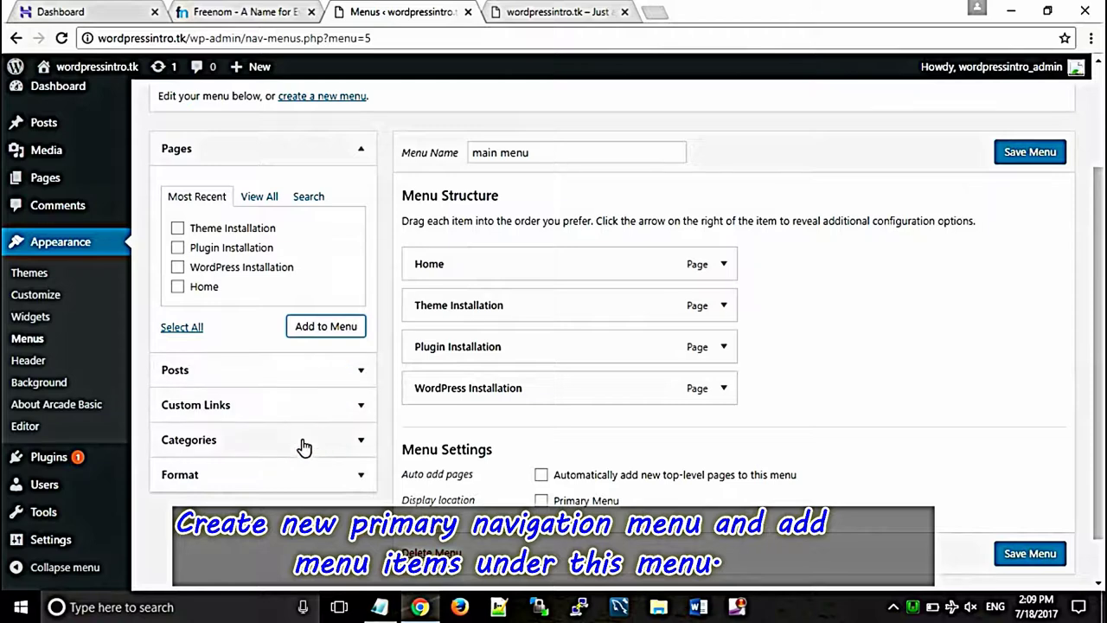
click(299, 404)
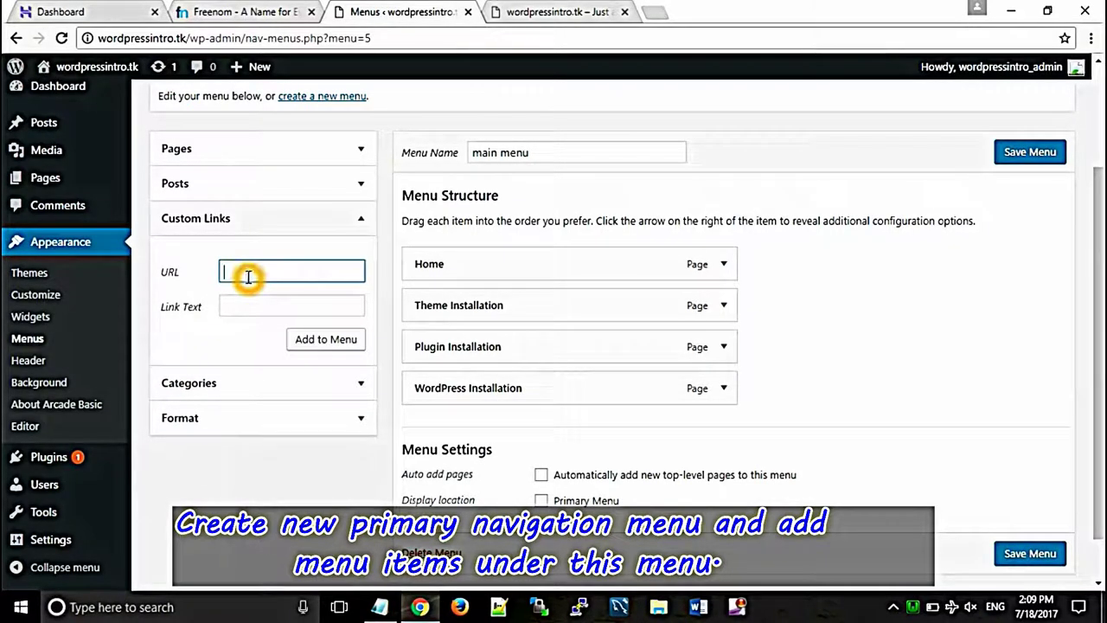
Step: Add a '#' custom link 'Installations' below Home and nest the installation pages under it
click(252, 304)
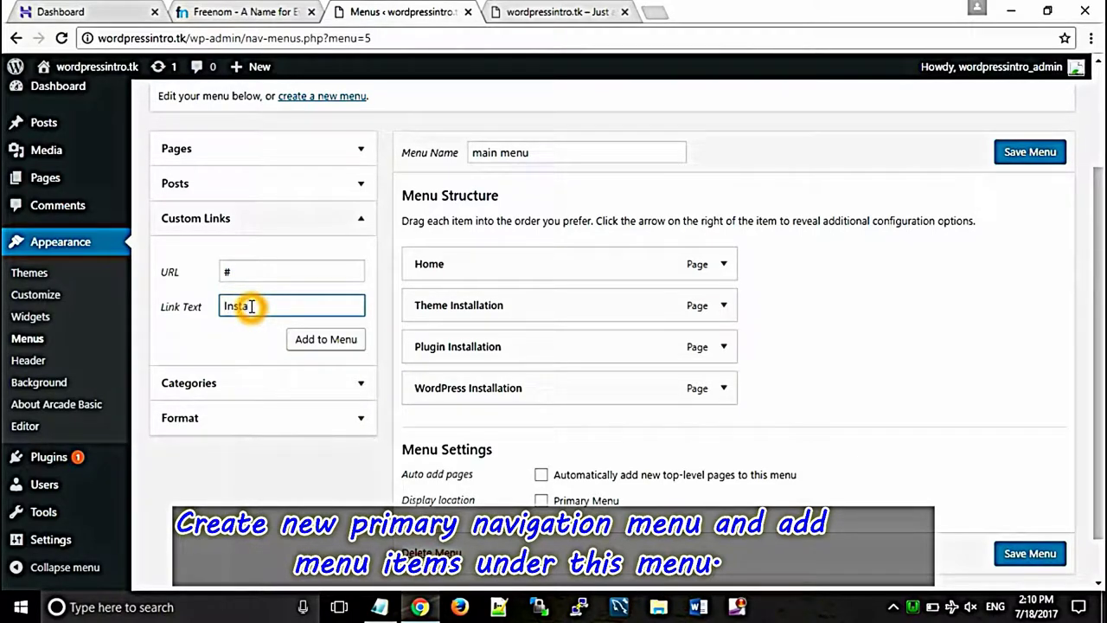
click(313, 341)
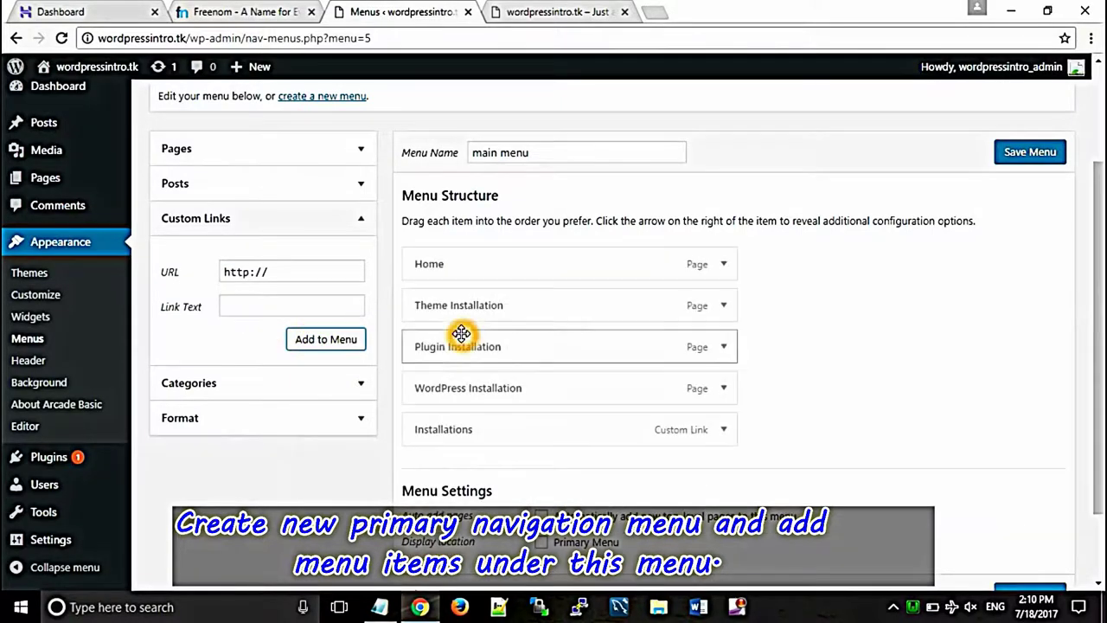
drag(457, 428, 452, 306)
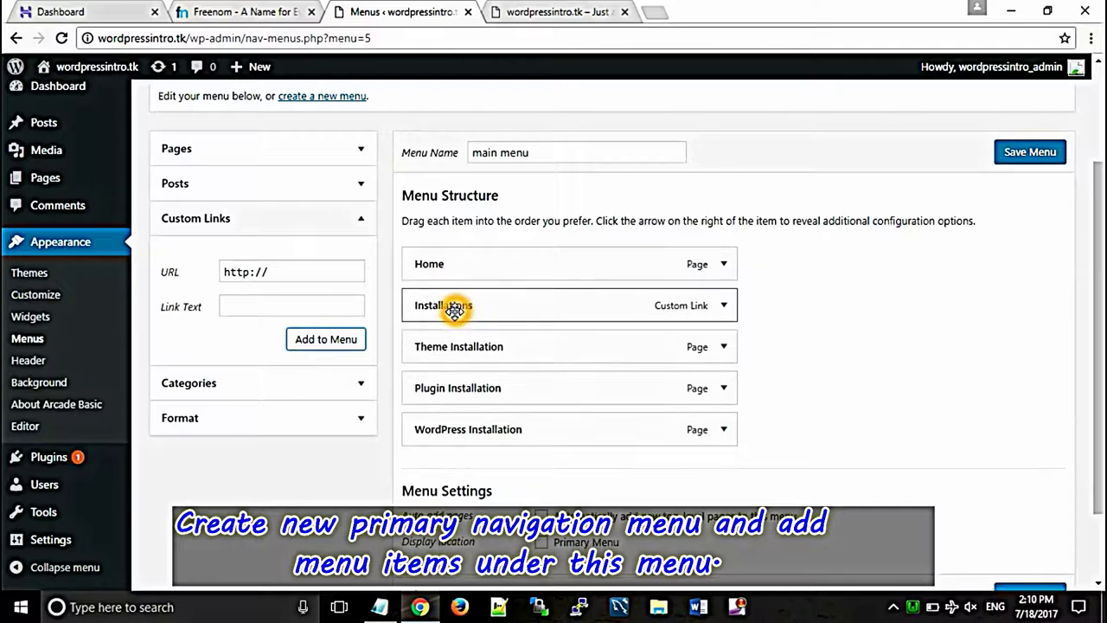
drag(482, 430, 536, 423)
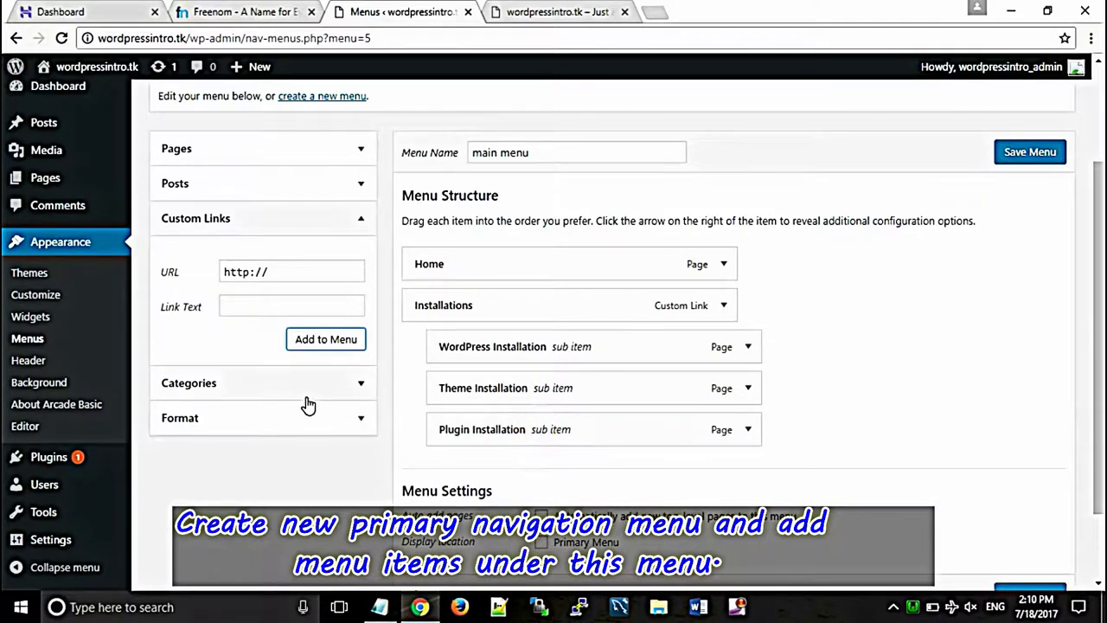
Step: Add the Tutorial category, assign the menu to Primary Menu, and save
click(215, 383)
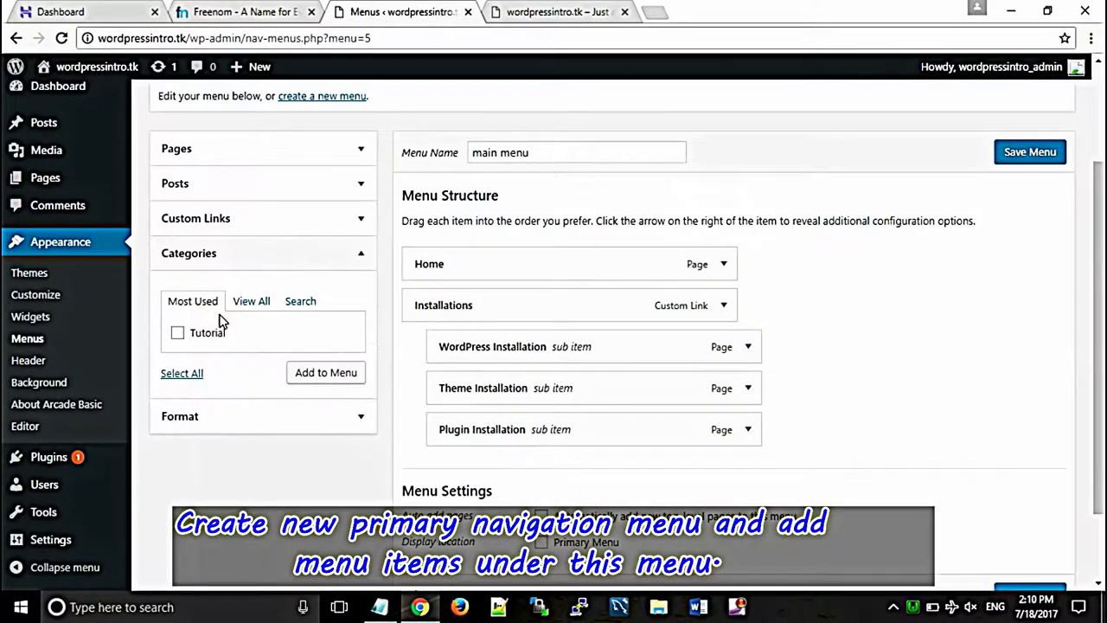
click(306, 374)
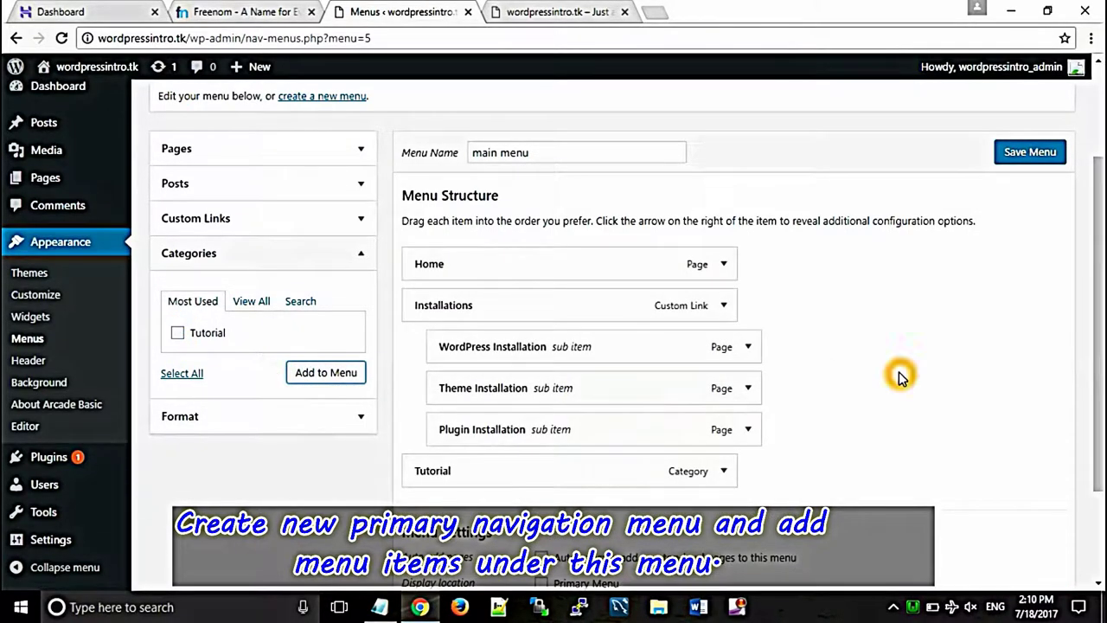
scroll(779, 329, down, 2)
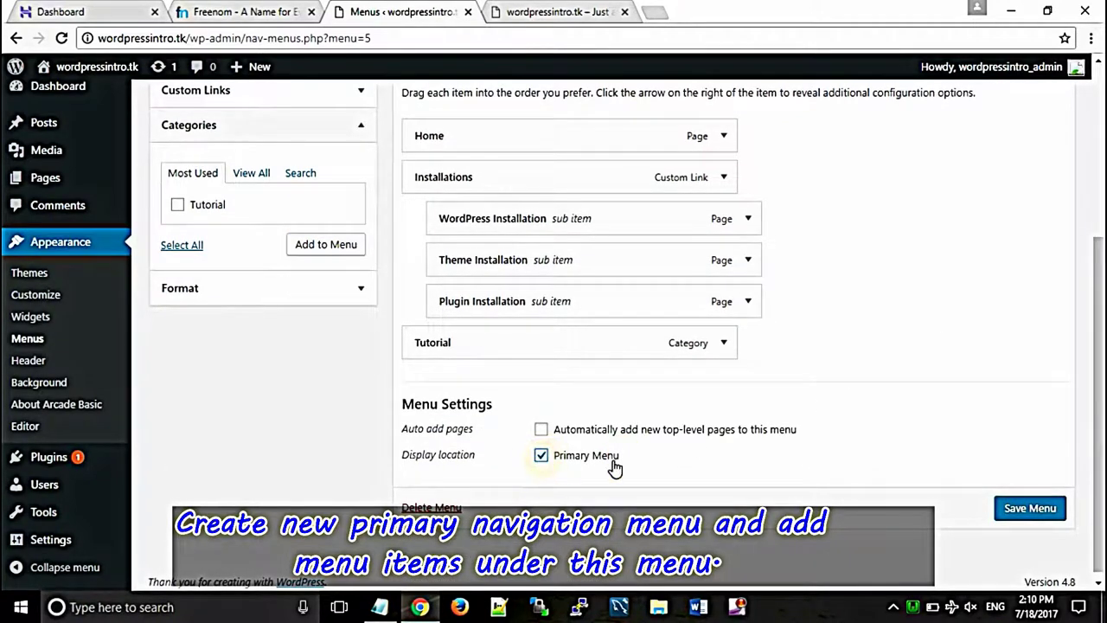
click(1028, 508)
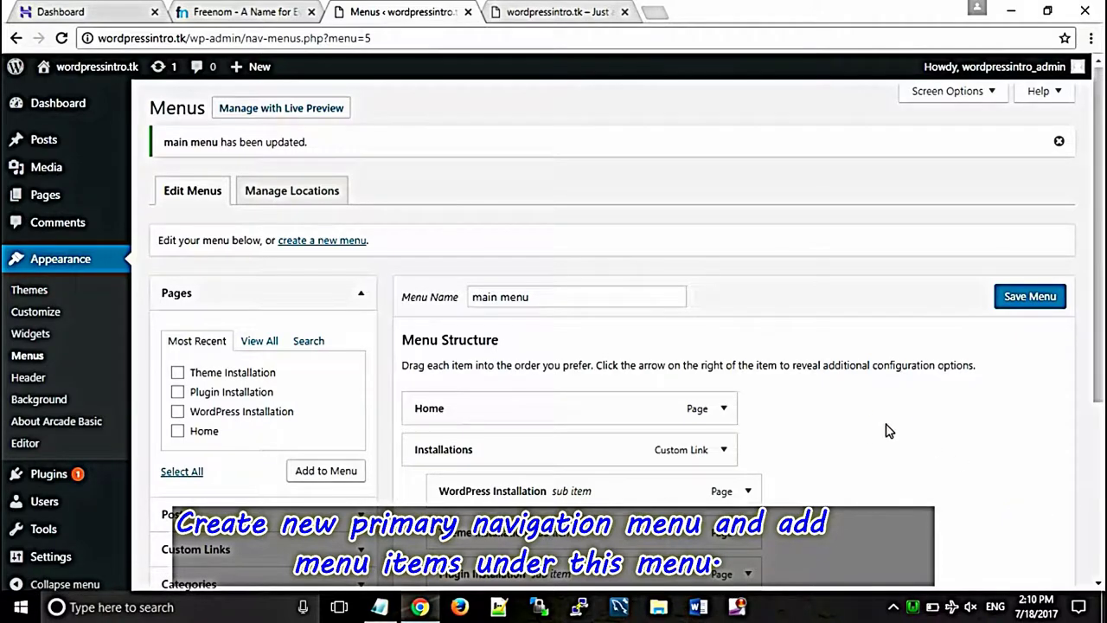
click(558, 12)
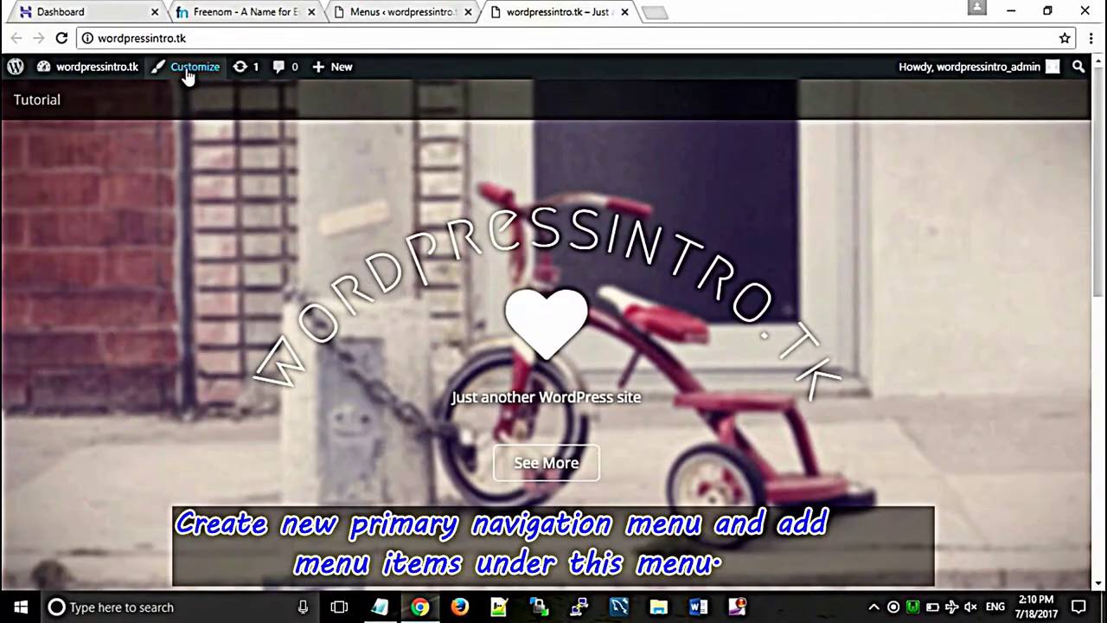
Step: Reload the live site and check the Installations dropdown beside Home and Tutorial
click(60, 39)
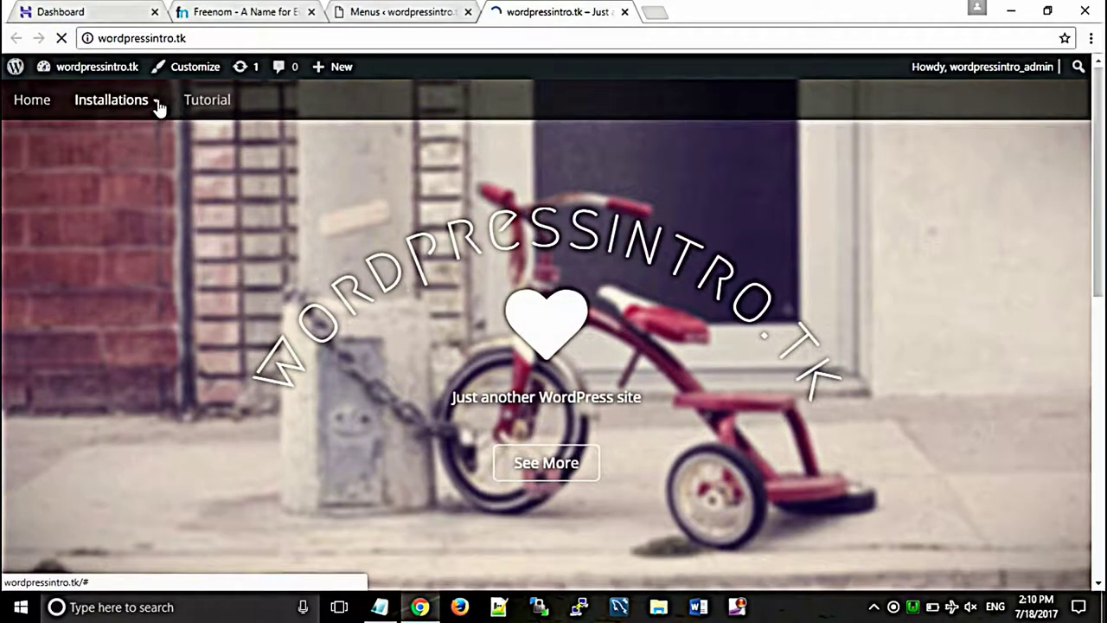
click(156, 104)
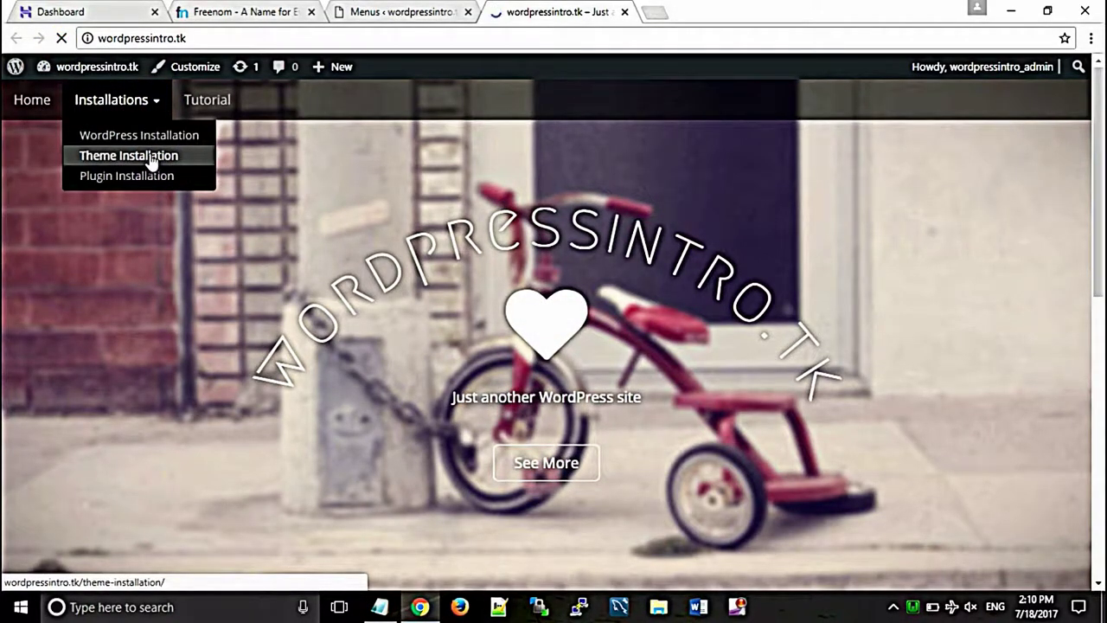
click(398, 11)
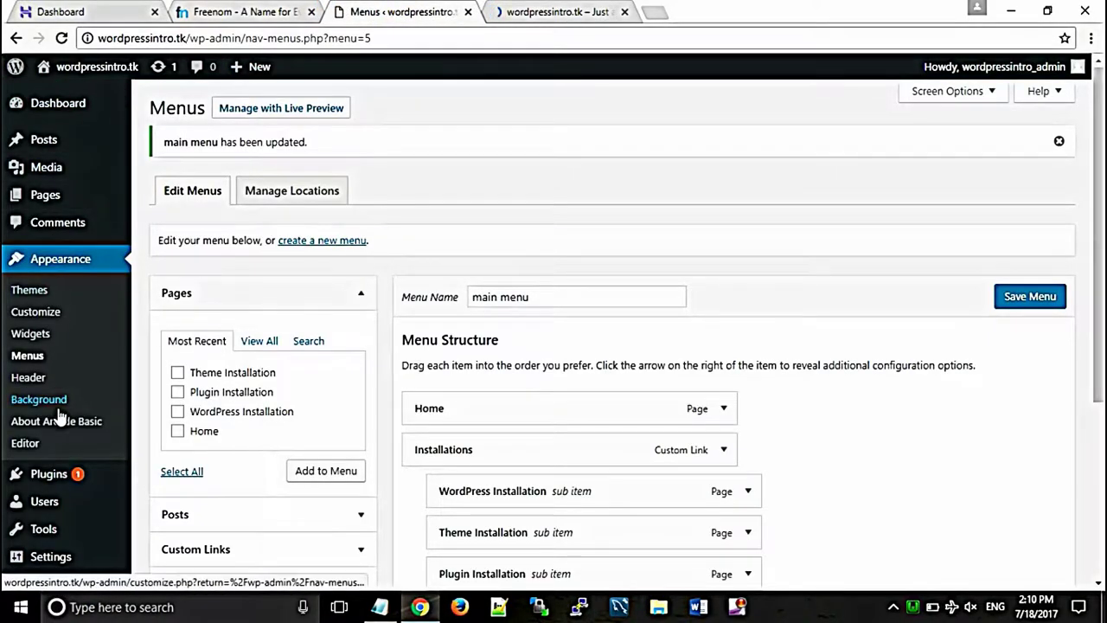
Step: Replace the header image with the laptop photo, skip cropping, and Save & Publish
click(32, 317)
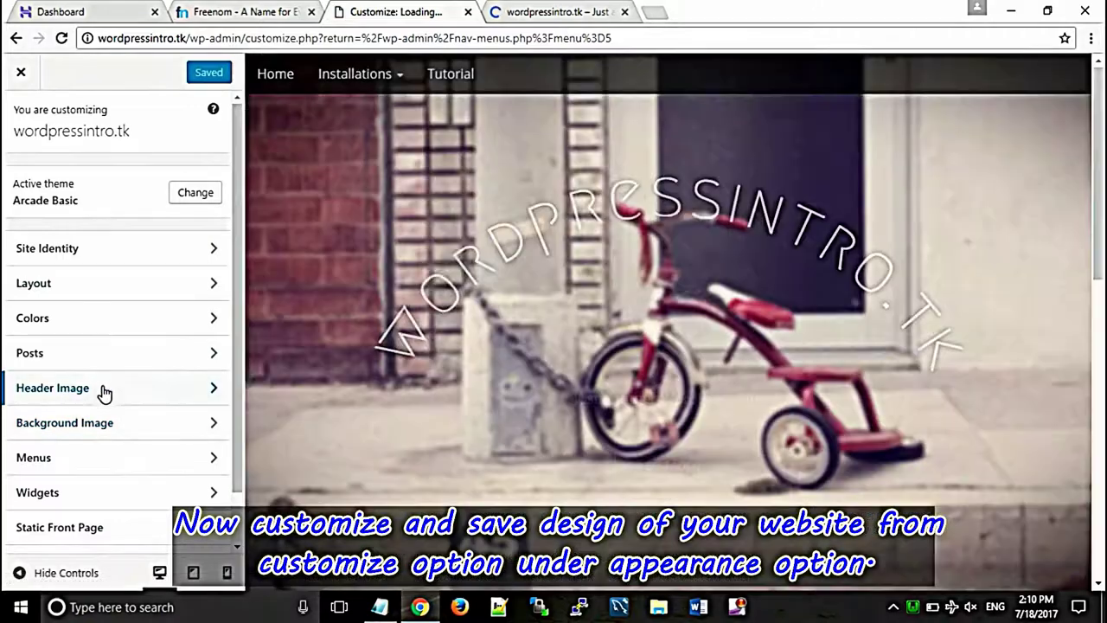
click(92, 389)
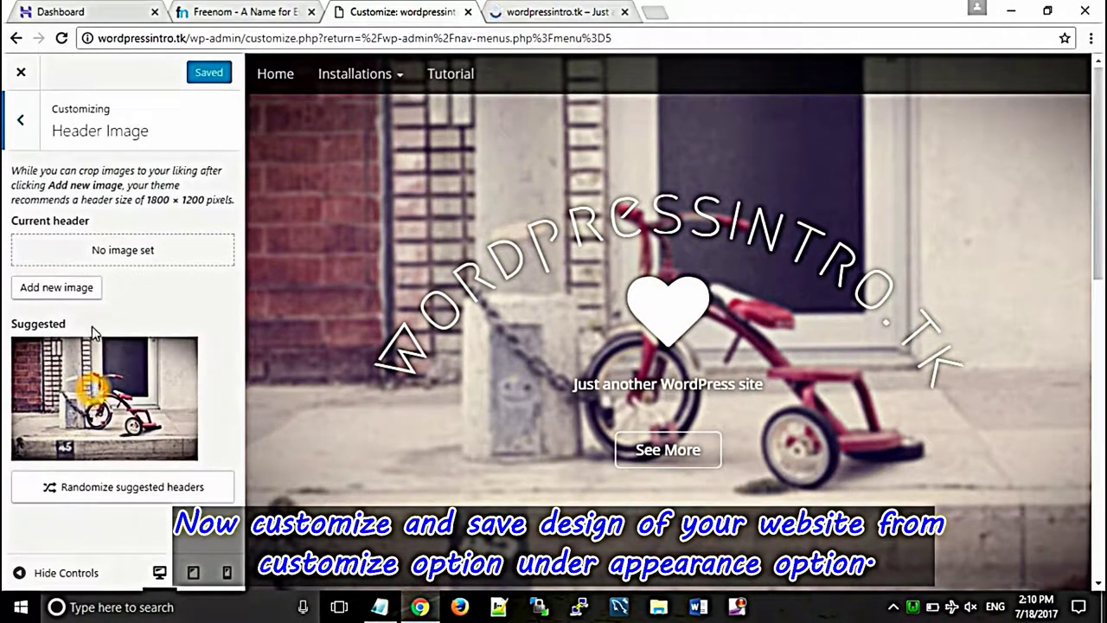
click(68, 289)
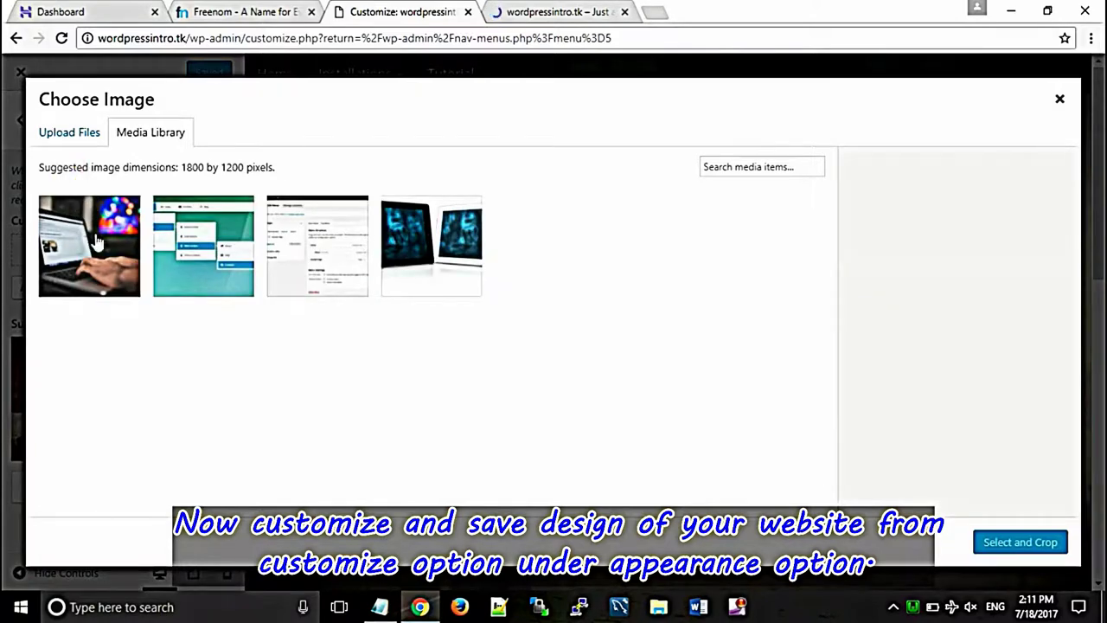
click(96, 252)
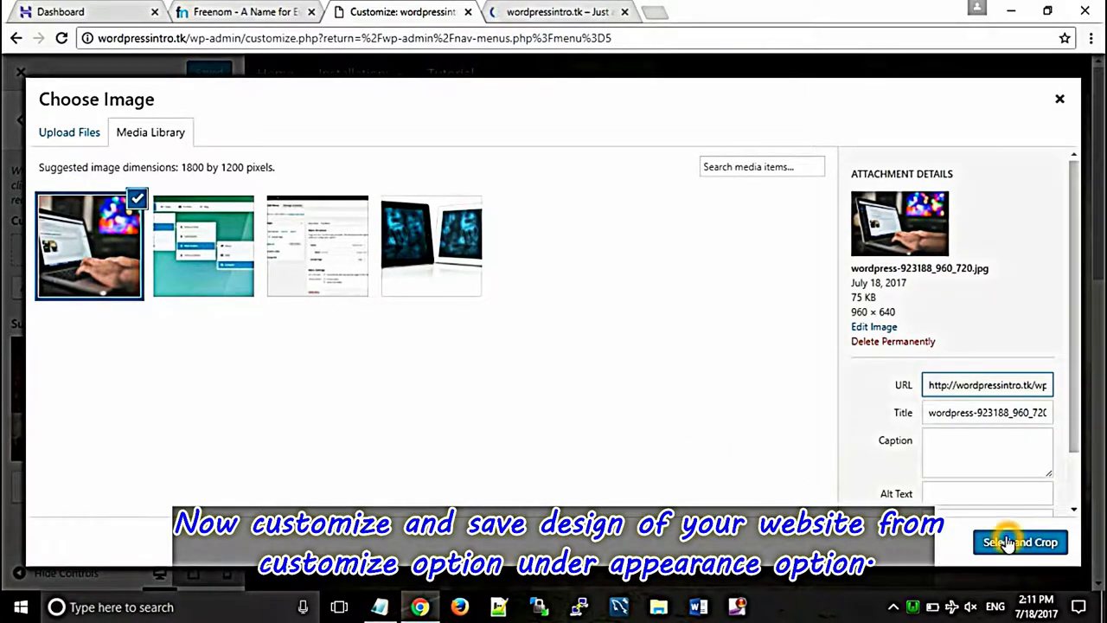
click(1008, 542)
click(1004, 542)
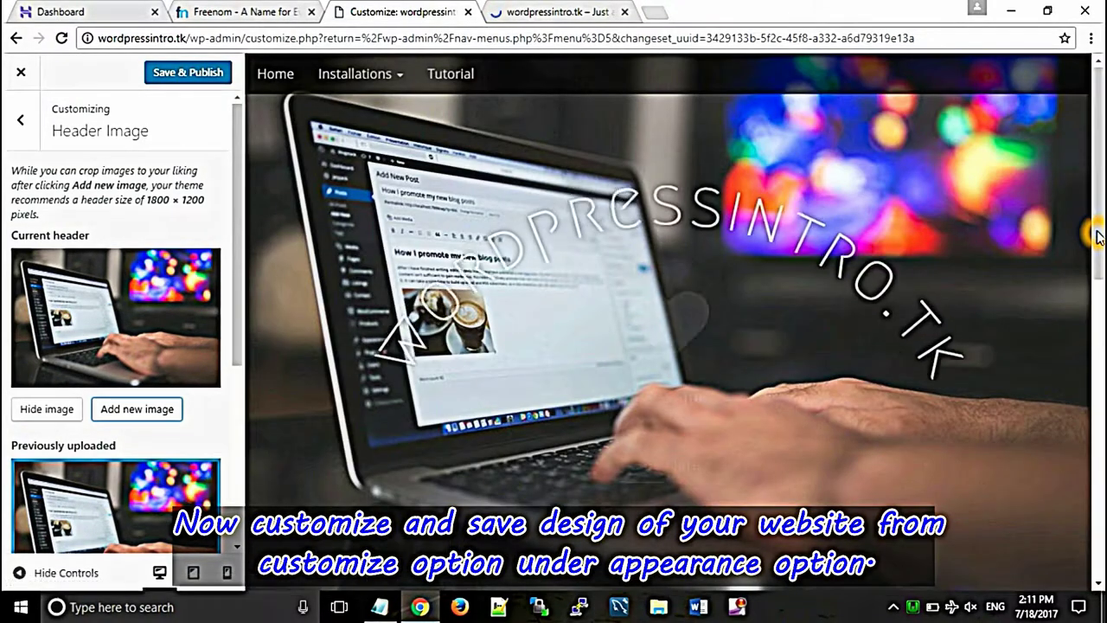
scroll(692, 260, down, 2)
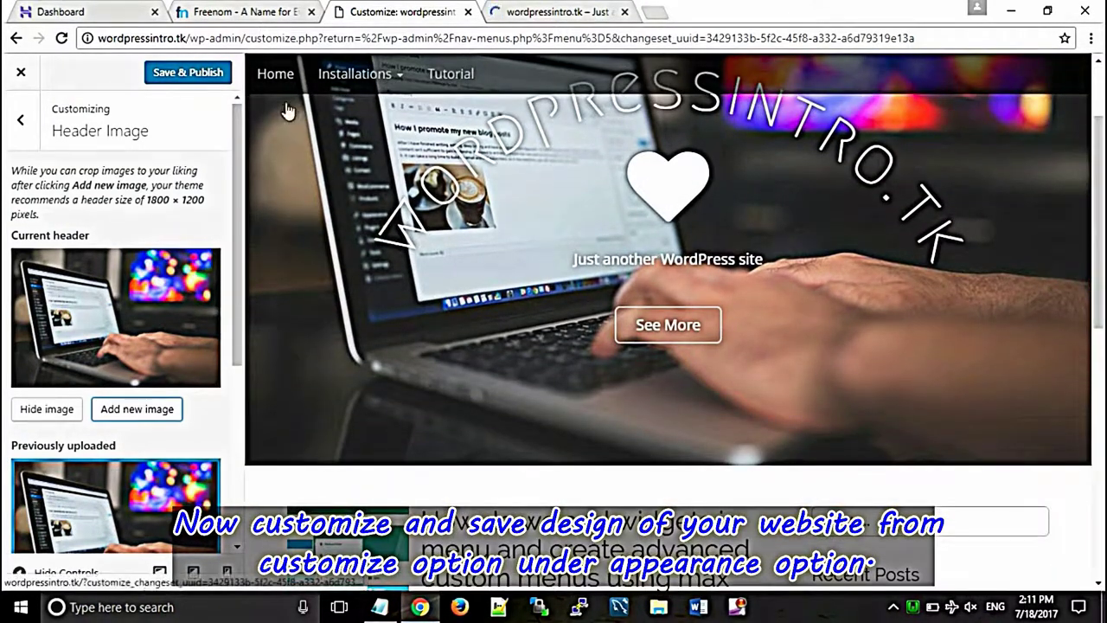
click(211, 77)
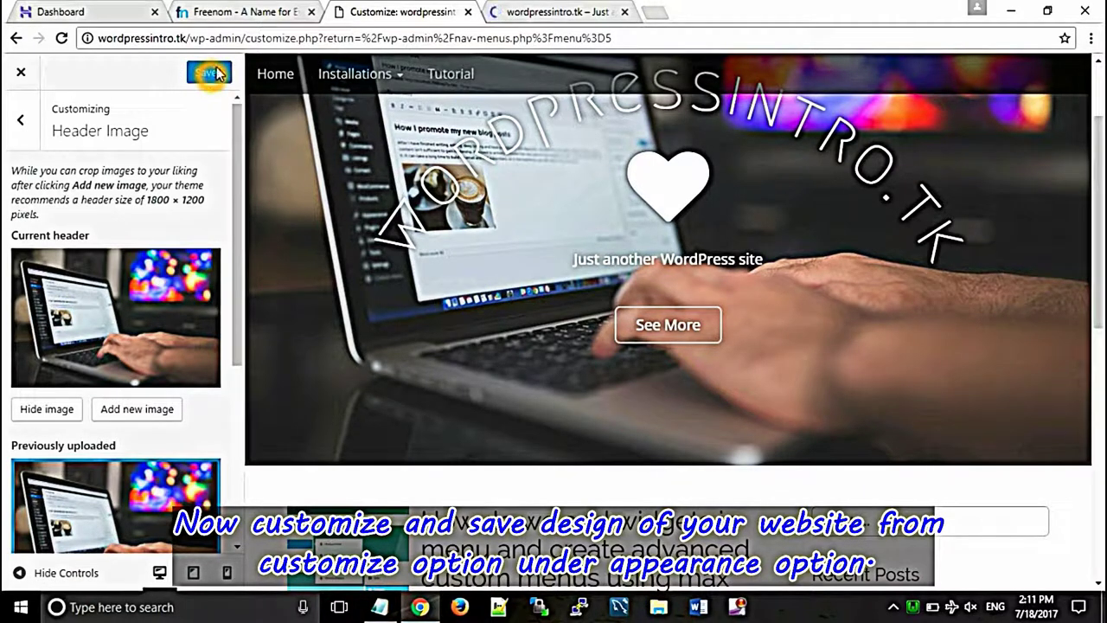
Step: Reload the live site to verify the laptop header, then close the Customizer
click(568, 7)
click(48, 61)
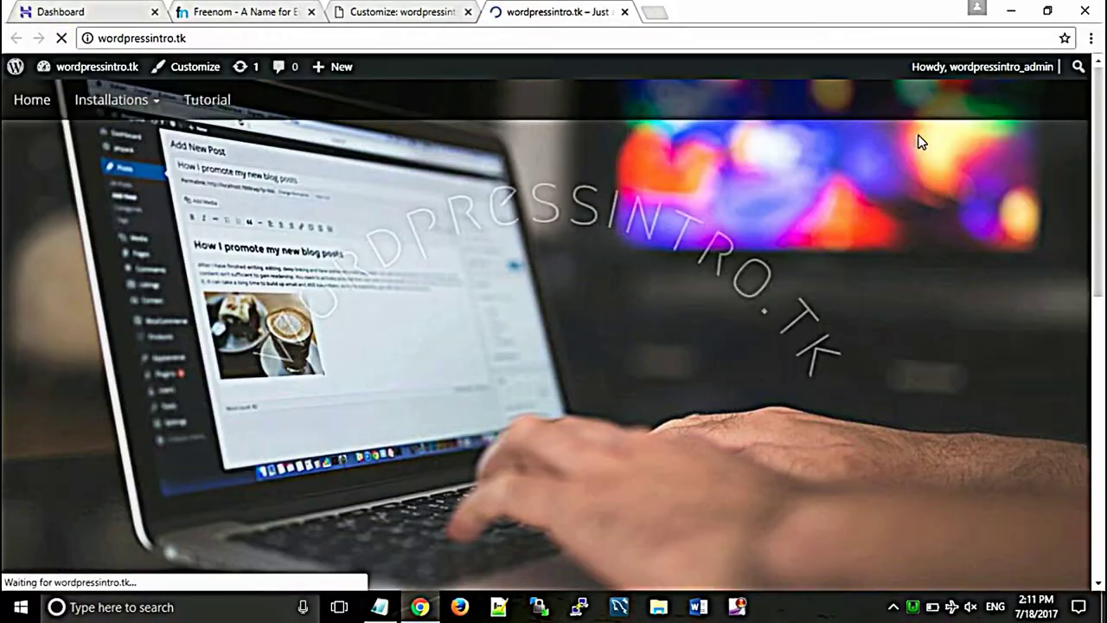
mouse_move(1099, 87)
mouse_down()
mouse_move(1099, 372)
mouse_move(1087, 196)
mouse_move(1100, 99)
mouse_up()
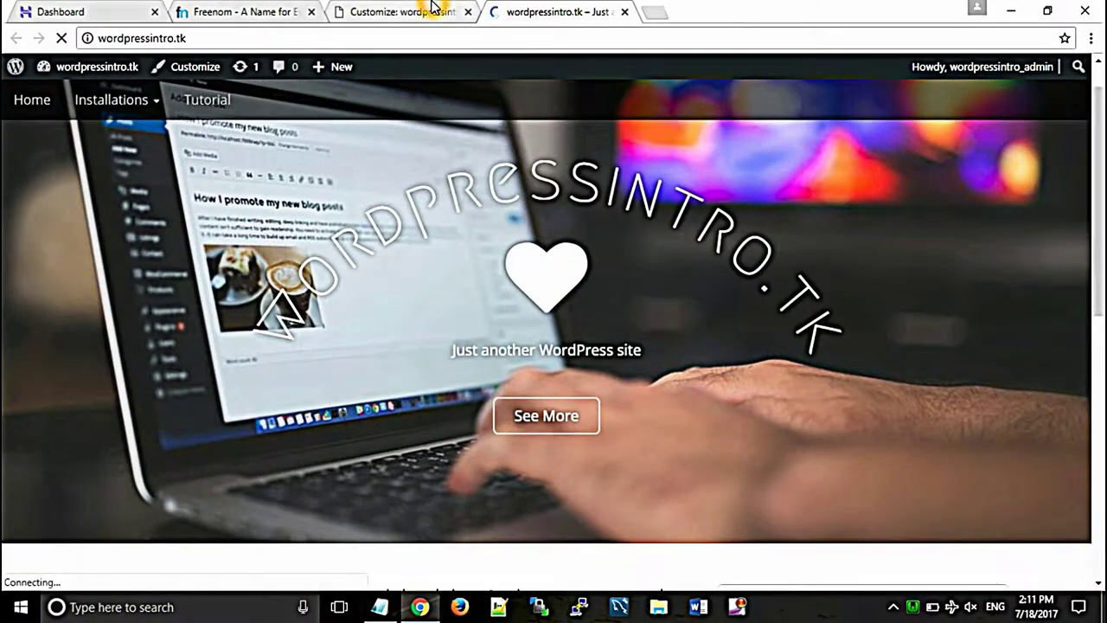
click(344, 11)
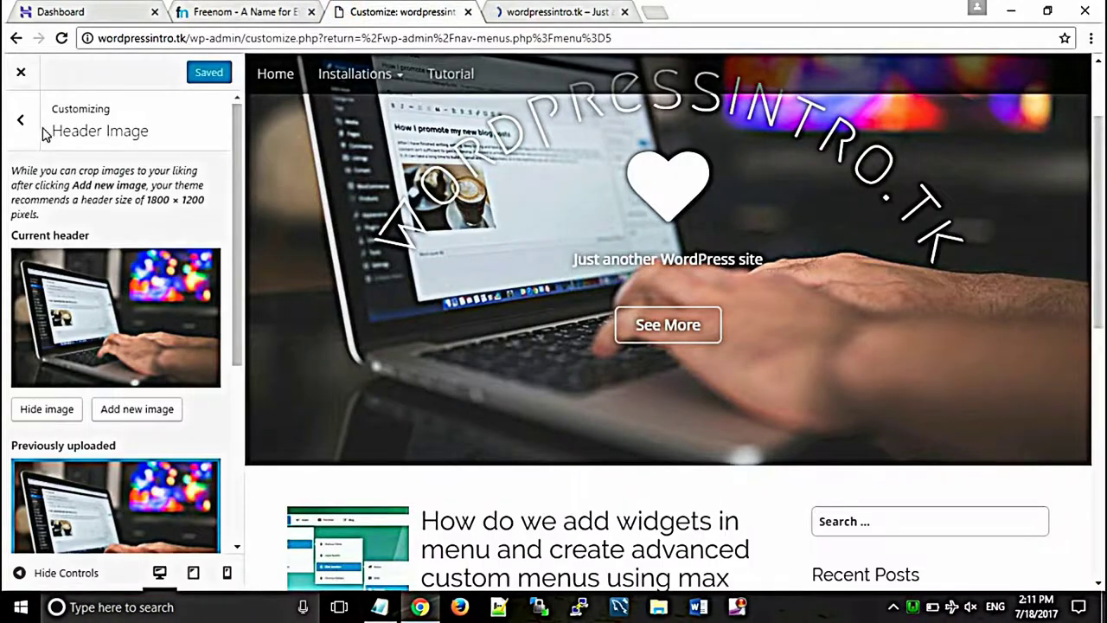
click(25, 75)
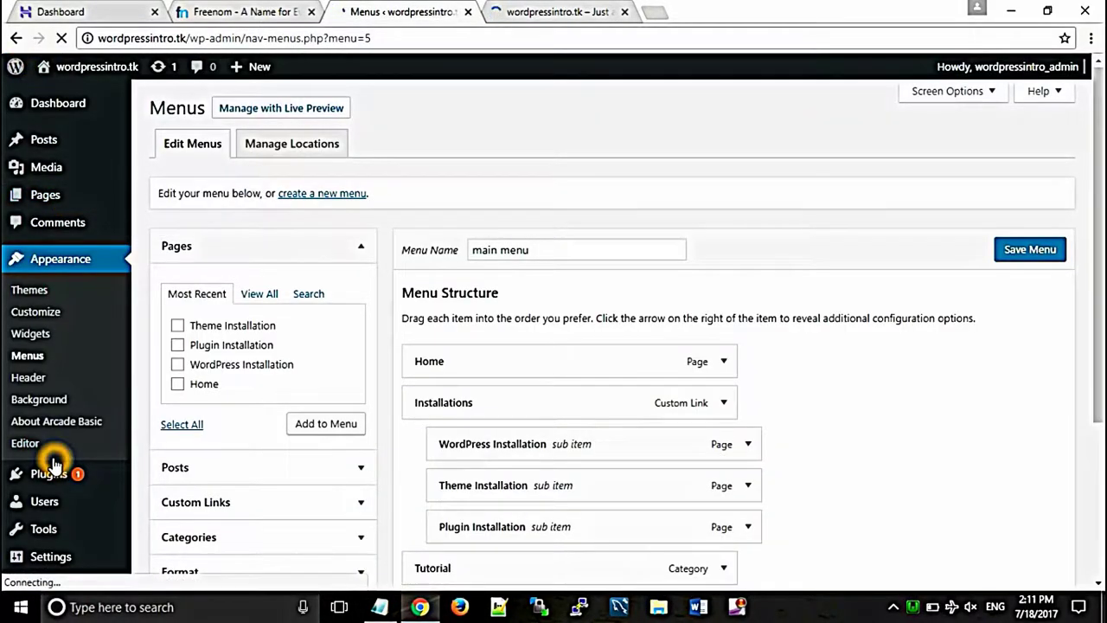
Step: Set Reading settings to a static front page of Home, save, and view the live site
mouse_move(52, 571)
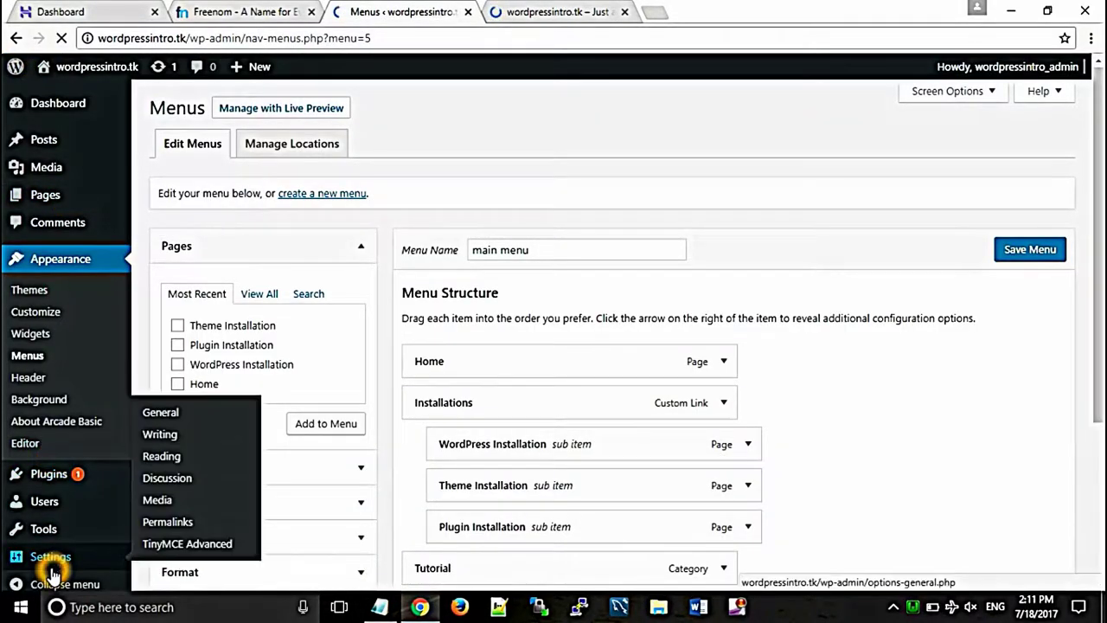
click(154, 460)
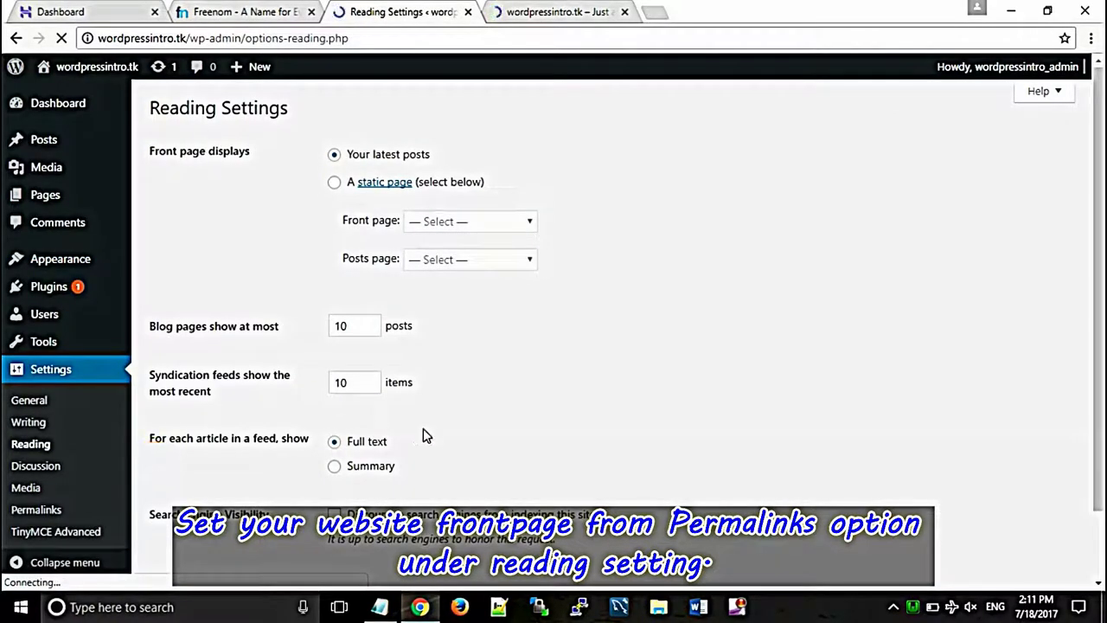
click(336, 185)
click(450, 225)
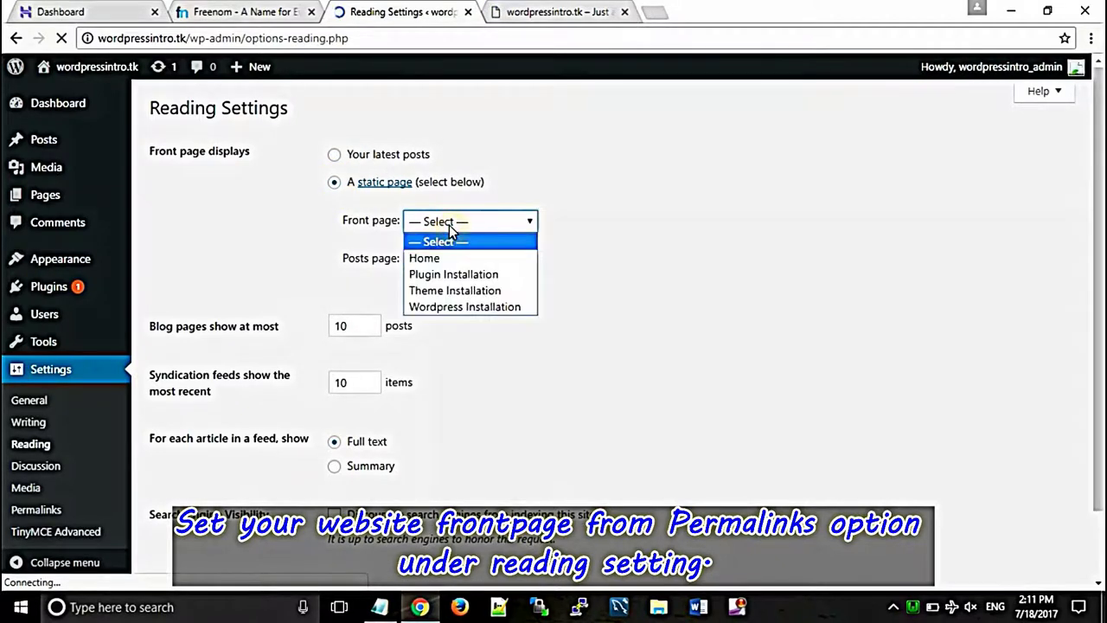
click(432, 260)
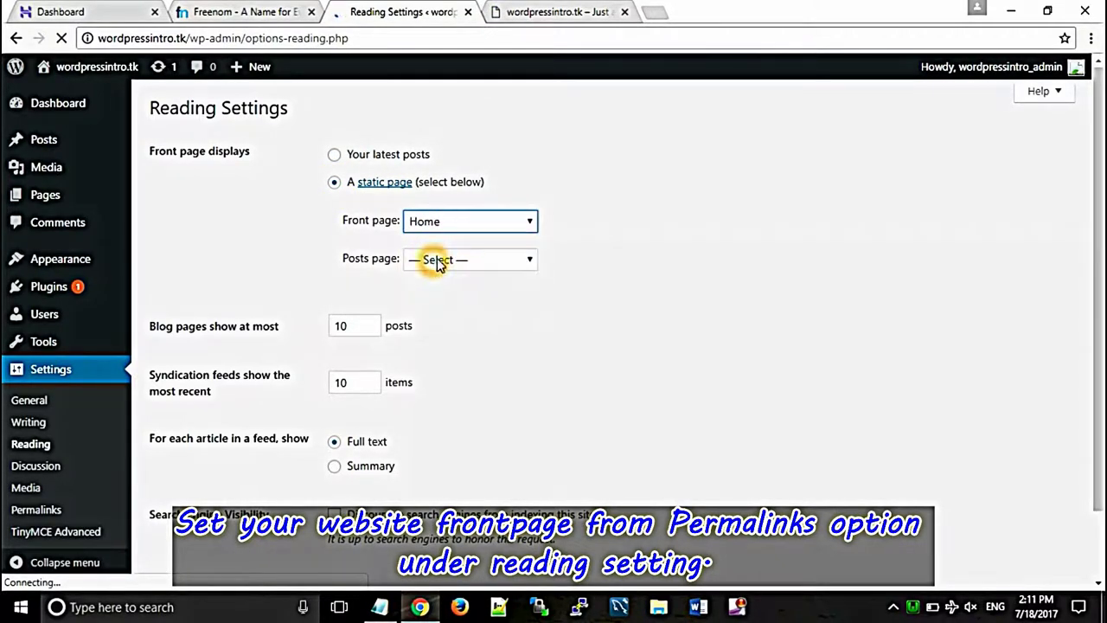
scroll(1087, 185, down, 2)
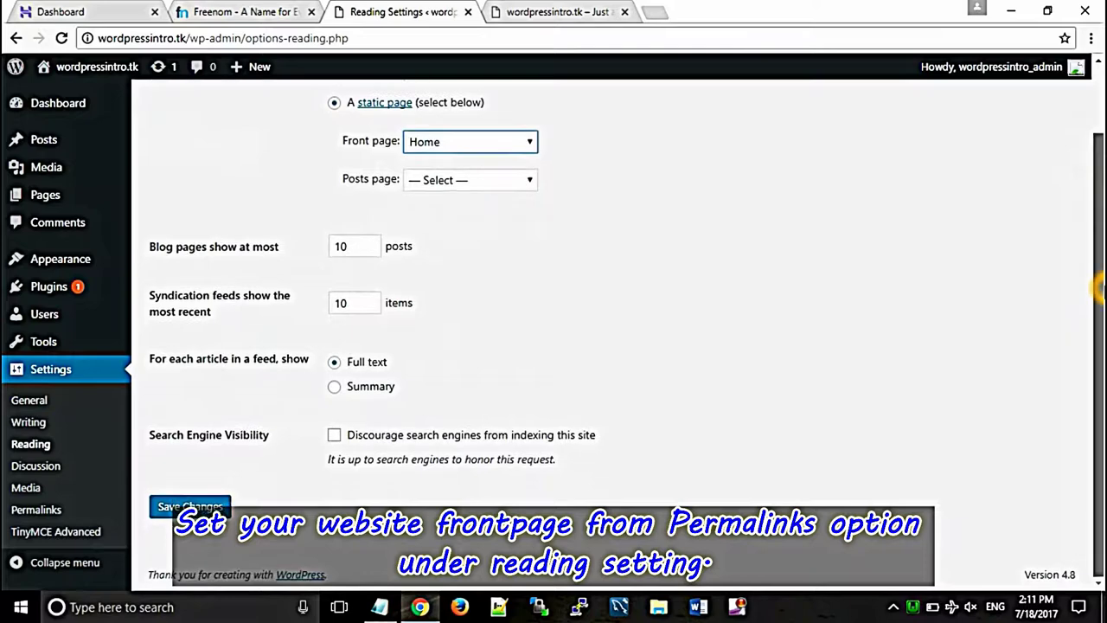
click(186, 505)
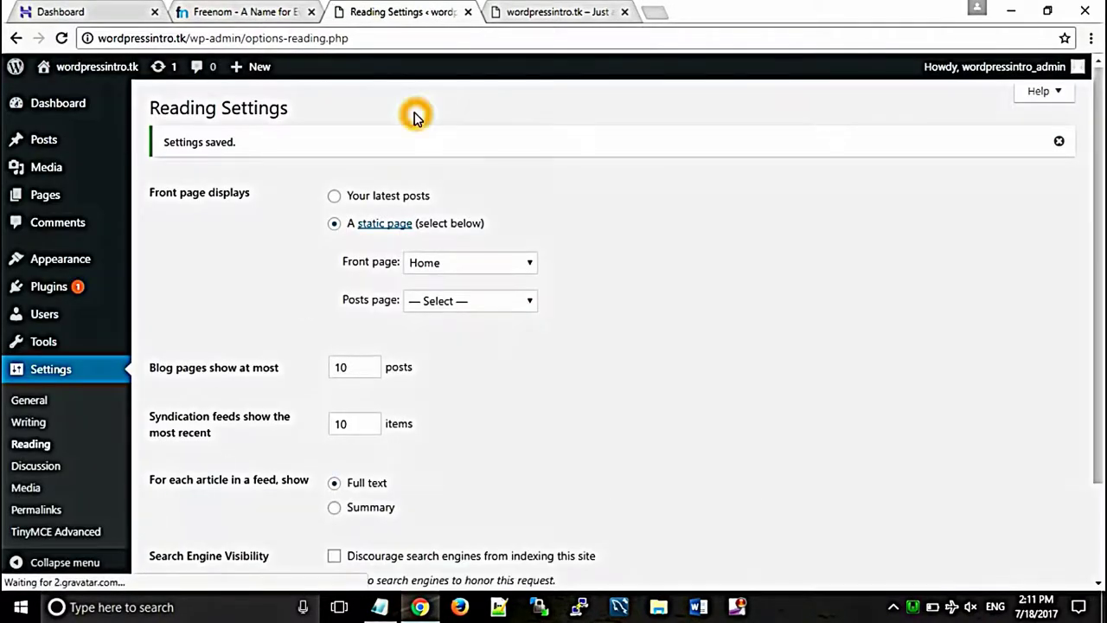
click(532, 10)
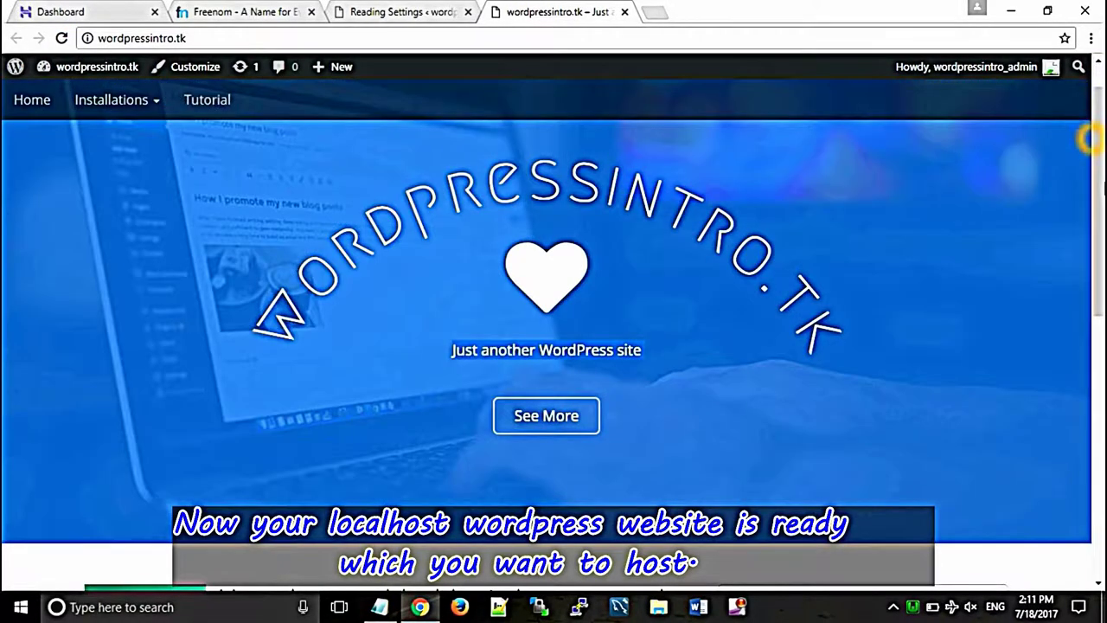
Step: Reload the live site to show the static front page and view the WordPress Installation page
drag(1094, 147, 1095, 260)
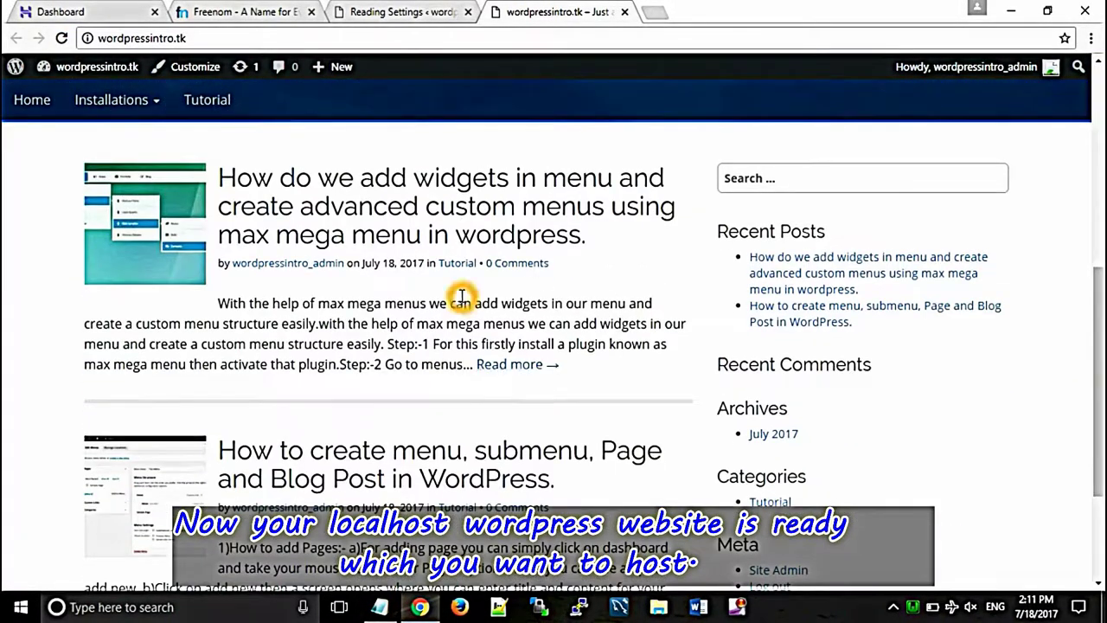
click(62, 38)
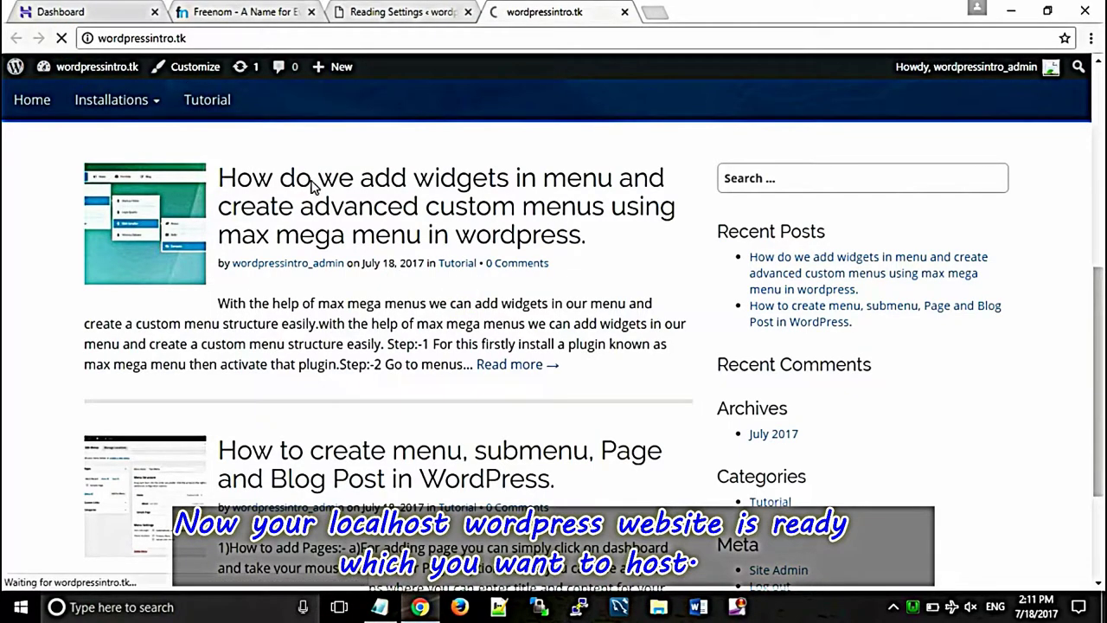
drag(1098, 207, 1103, 259)
drag(1097, 333, 1097, 121)
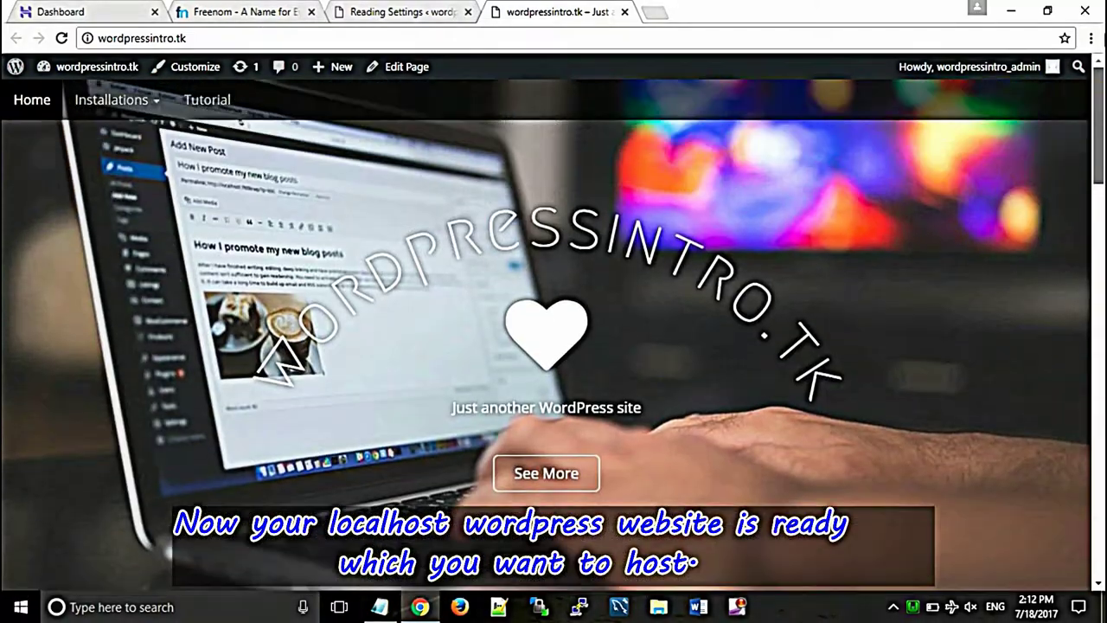
scroll(454, 67, down, 4)
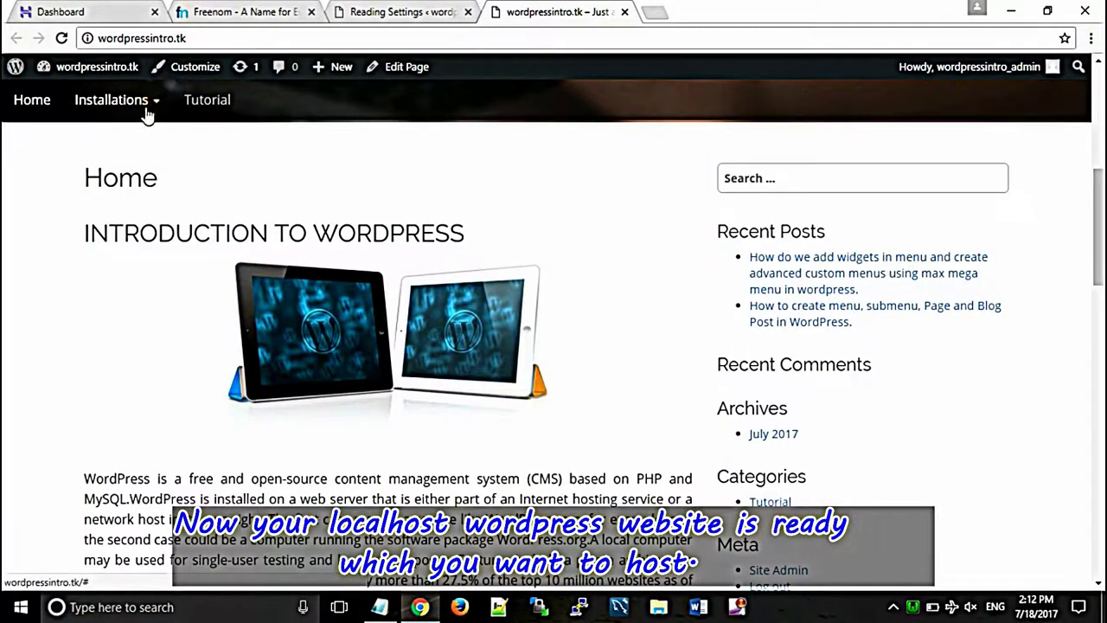
mouse_move(152, 111)
click(102, 139)
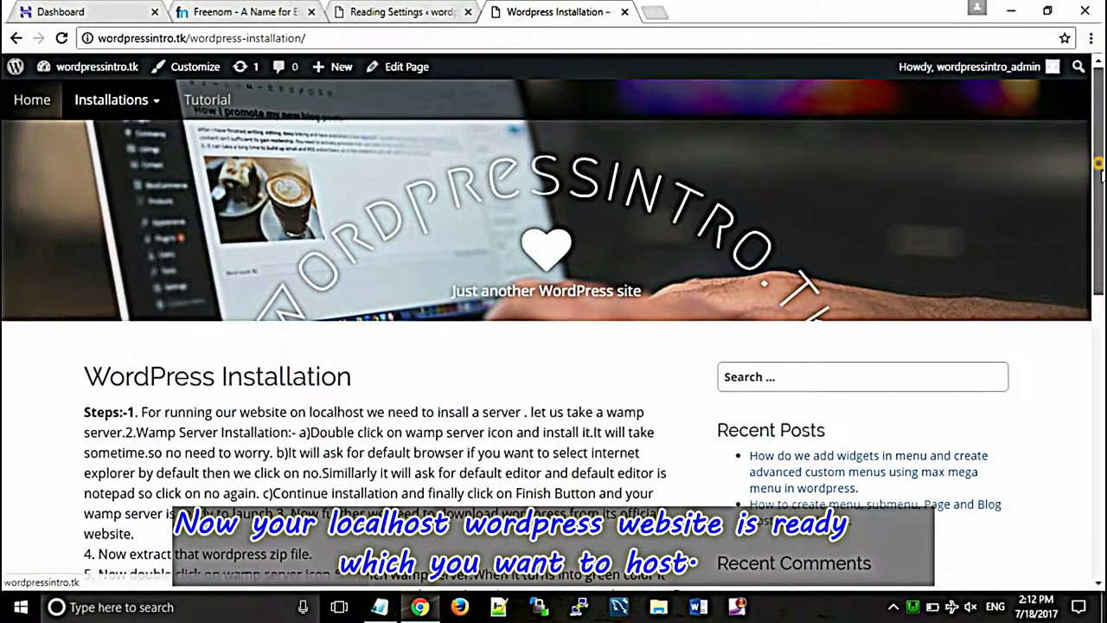
scroll(1099, 164, down, 12)
scroll(1100, 178, up, 10)
scroll(1098, 177, up, 2)
Step: Check that the Tutorial category lists both posts, then return to the Home page
click(208, 104)
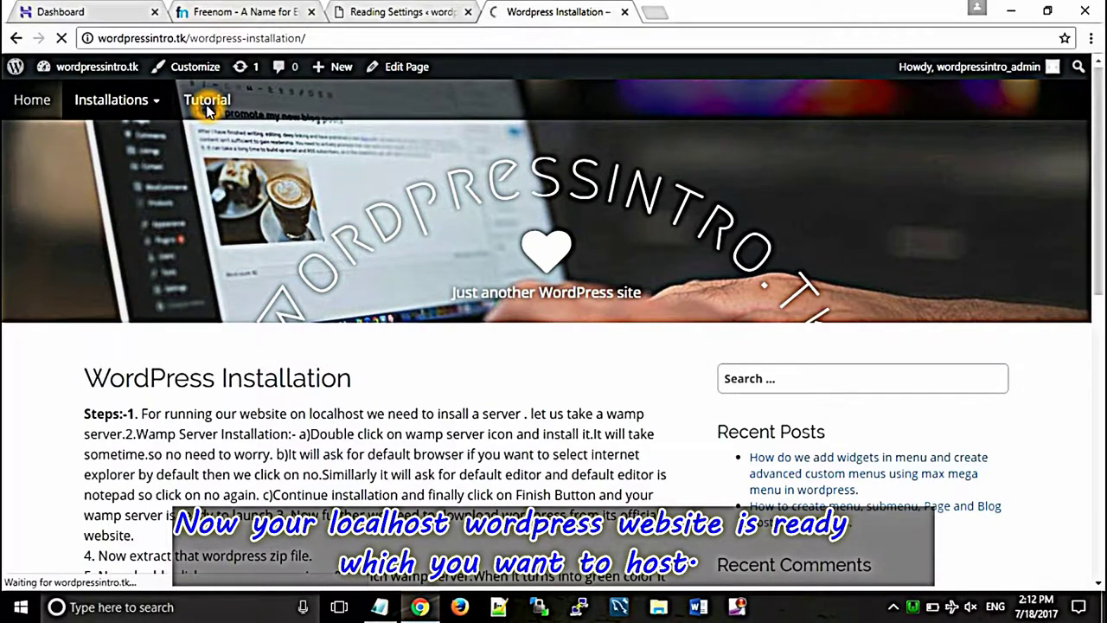
scroll(1097, 156, down, 1)
scroll(1099, 203, down, 4)
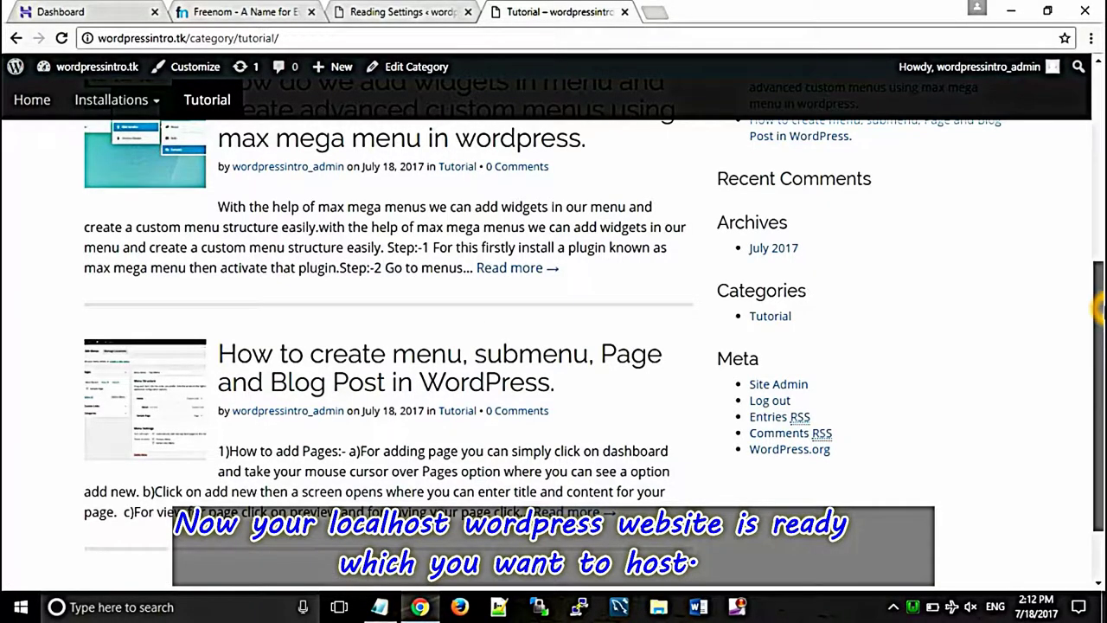
scroll(828, 282, up, 5)
click(47, 107)
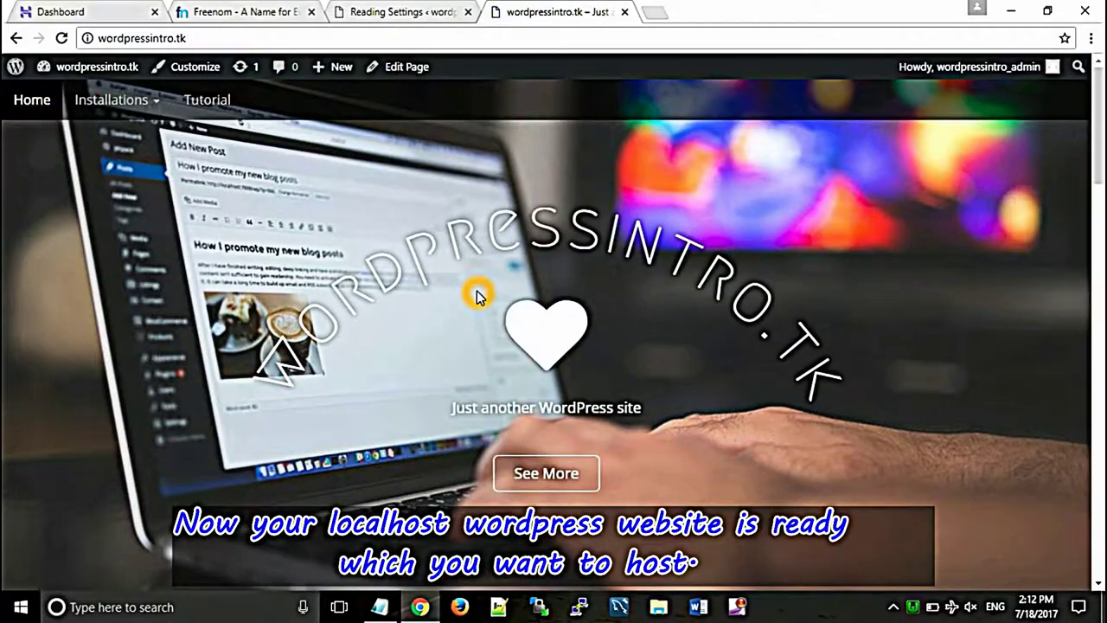
drag(1102, 150, 1100, 112)
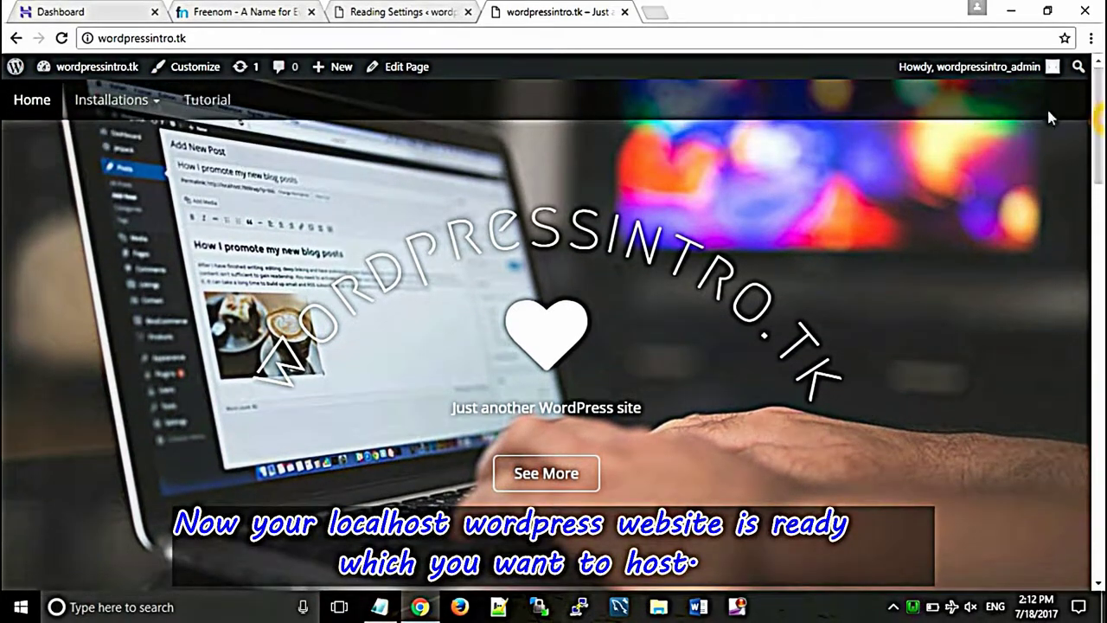
click(106, 75)
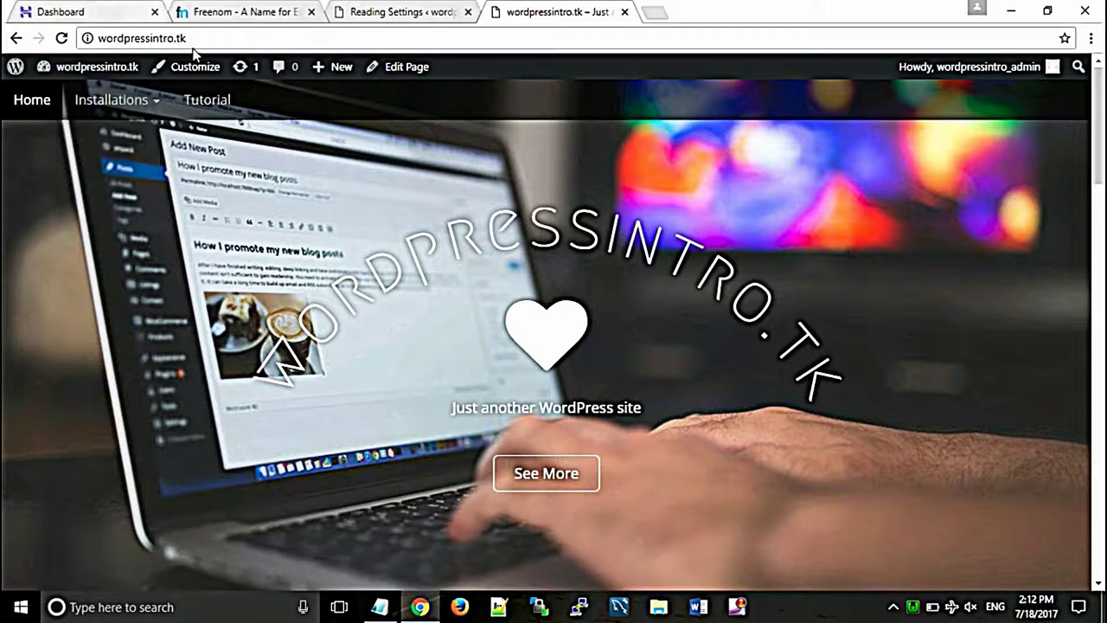
Step: In the Hostinger panel, go to Databases > MySQL Databases
click(74, 8)
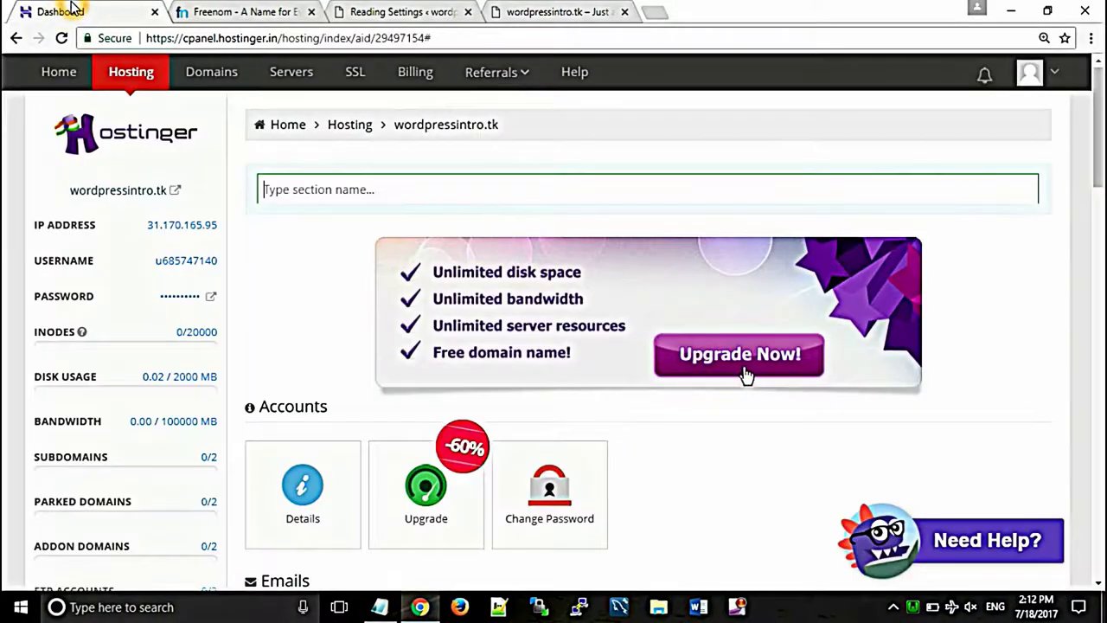
click(300, 173)
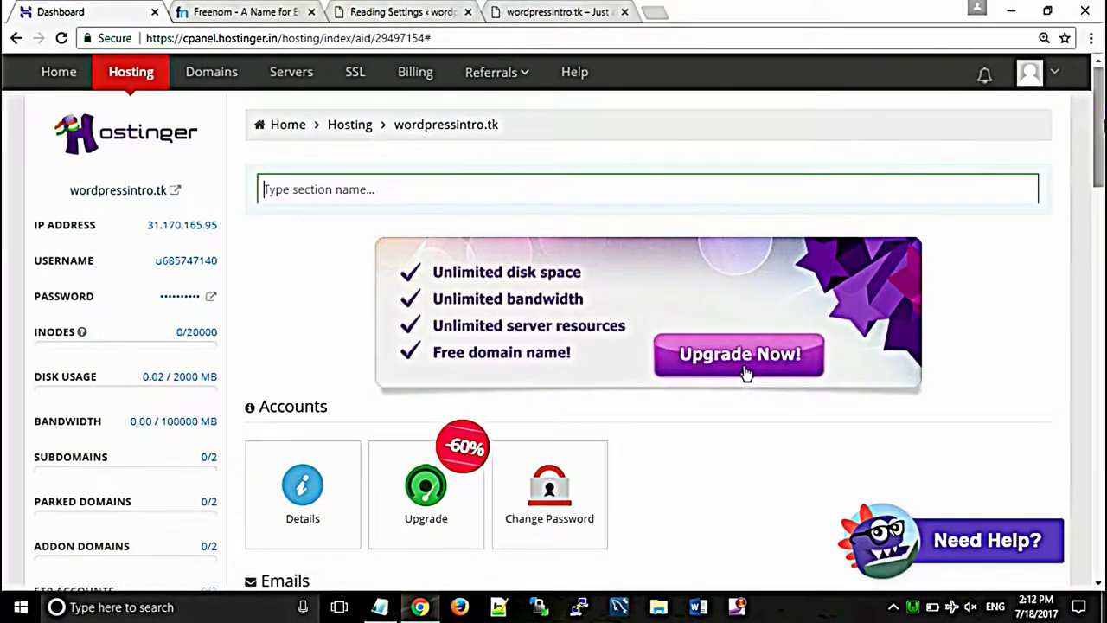
scroll(745, 374, down, 8)
drag(1100, 252, 1099, 359)
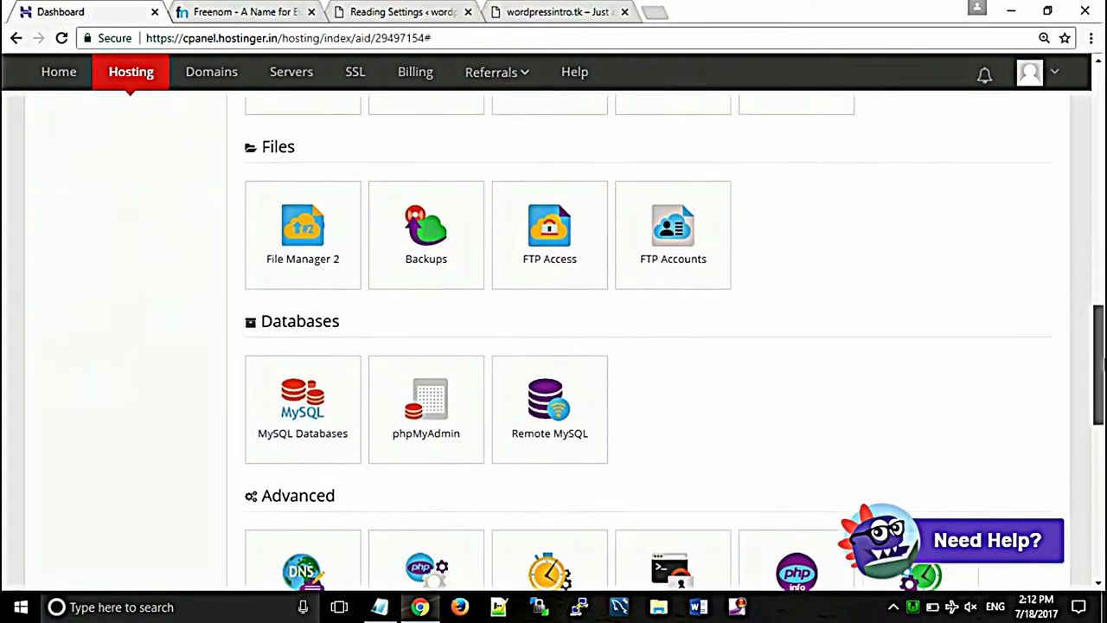
click(361, 331)
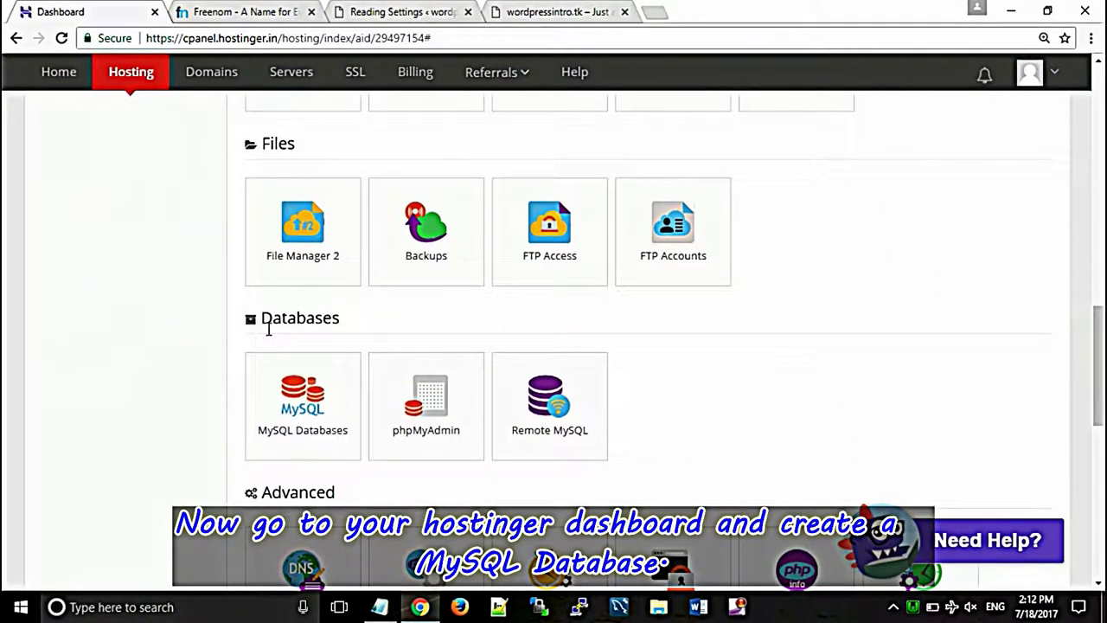
click(300, 407)
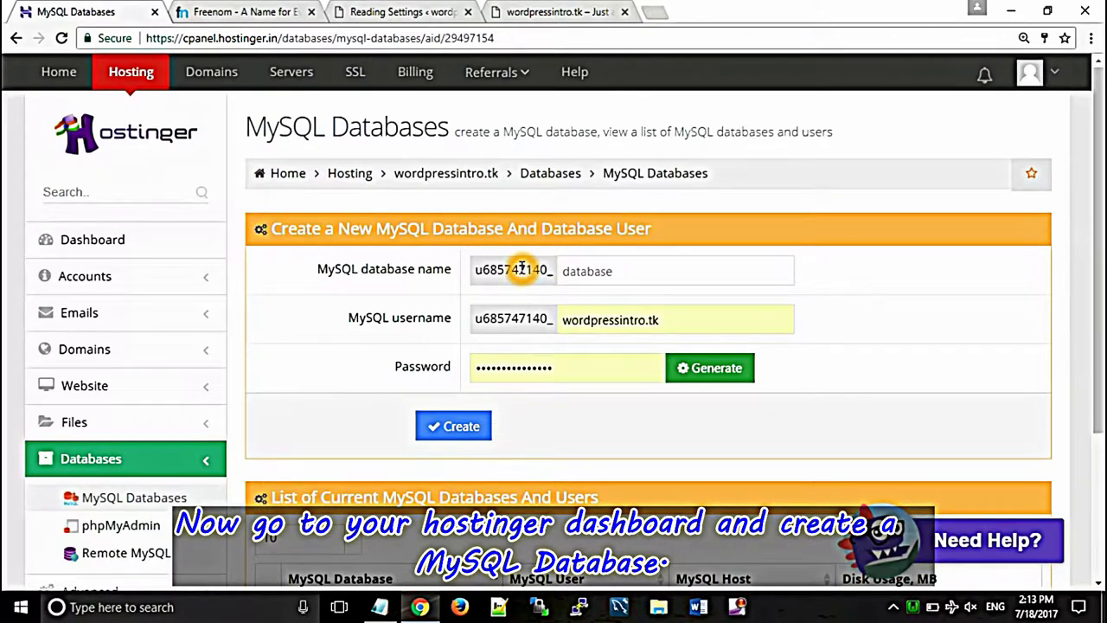
Step: Enter 'word' as the database name, replace the autofilled password, and submit Create
click(580, 272)
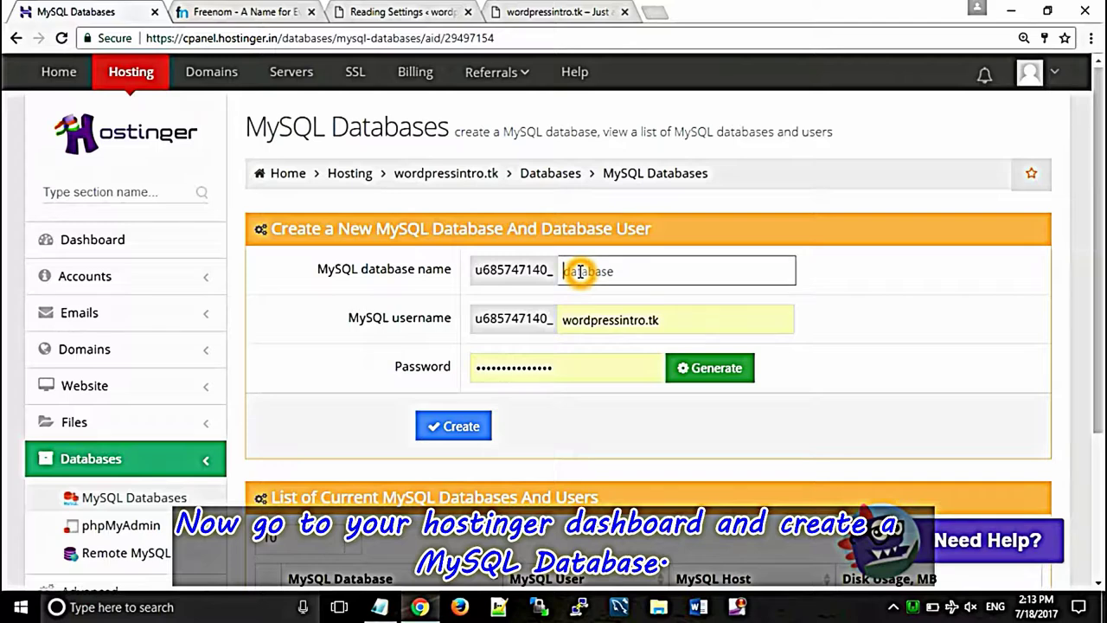
text(word)
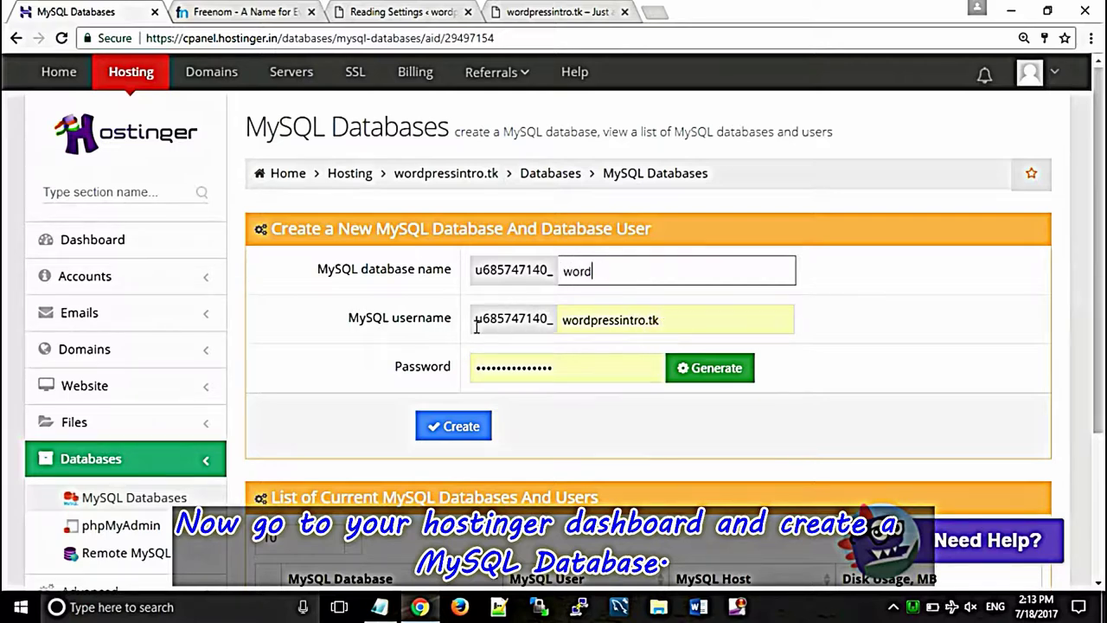
click(549, 367)
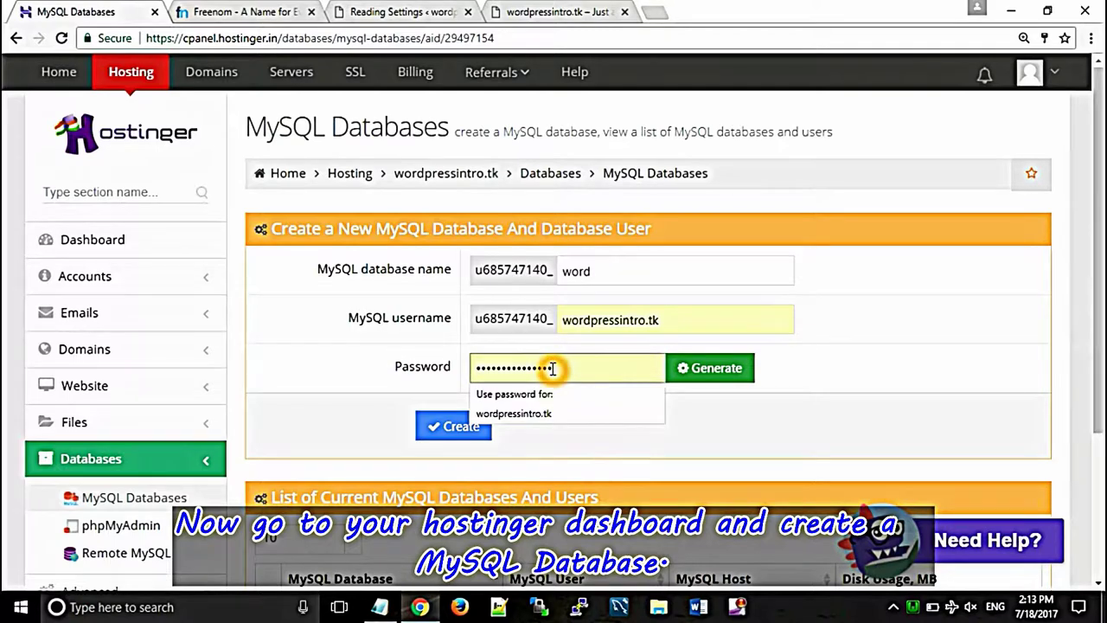
double_click(553, 369)
key(BackSpace)
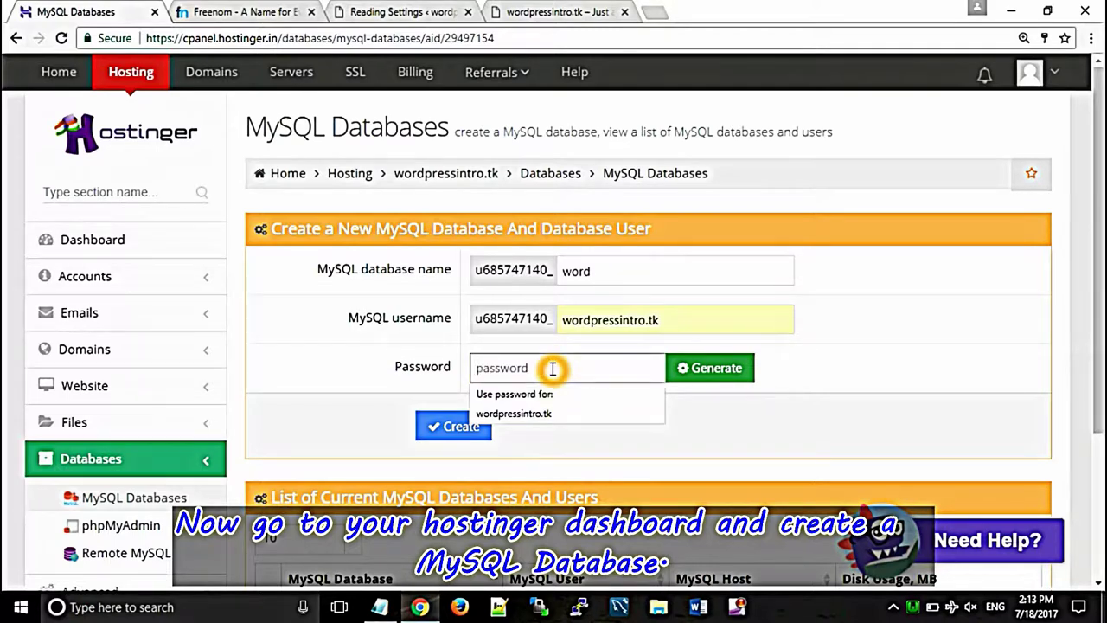
text(••)
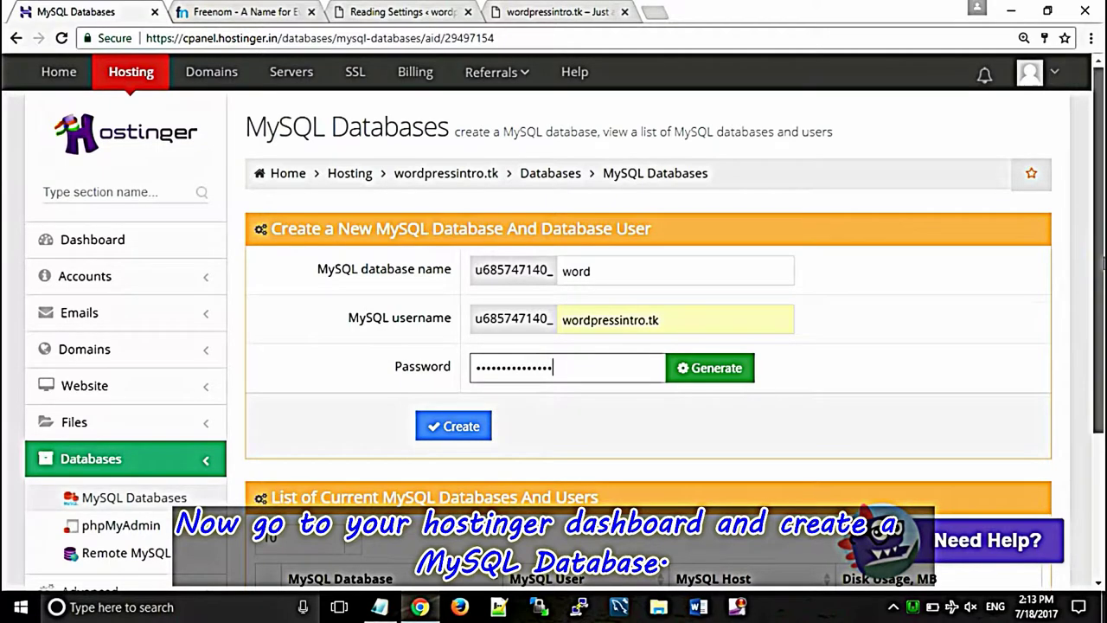
scroll(1102, 259, down, 3)
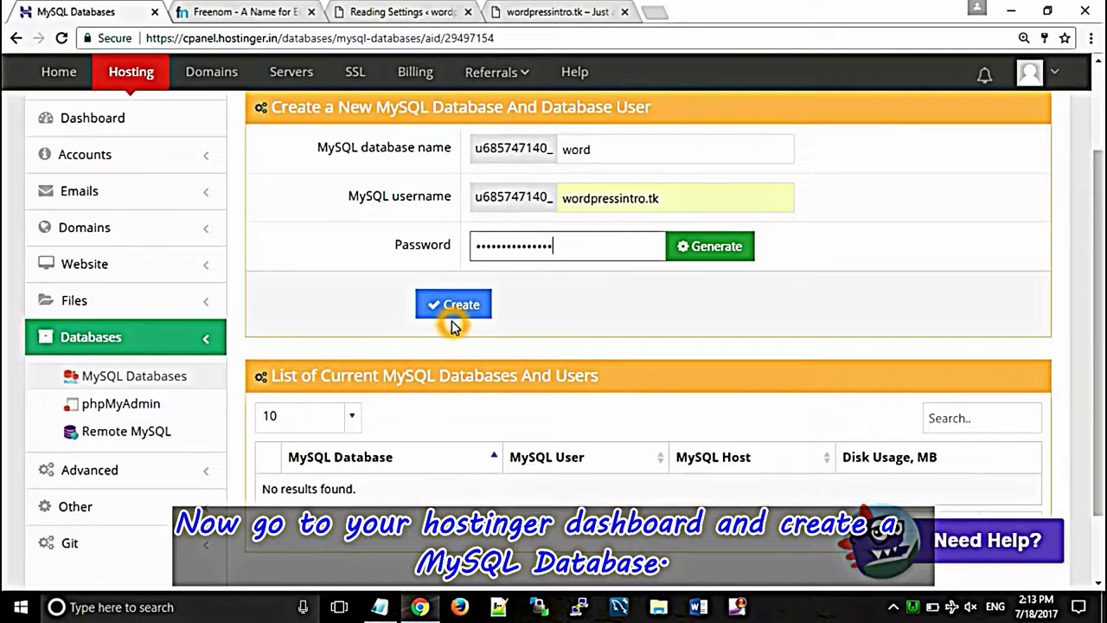
click(455, 303)
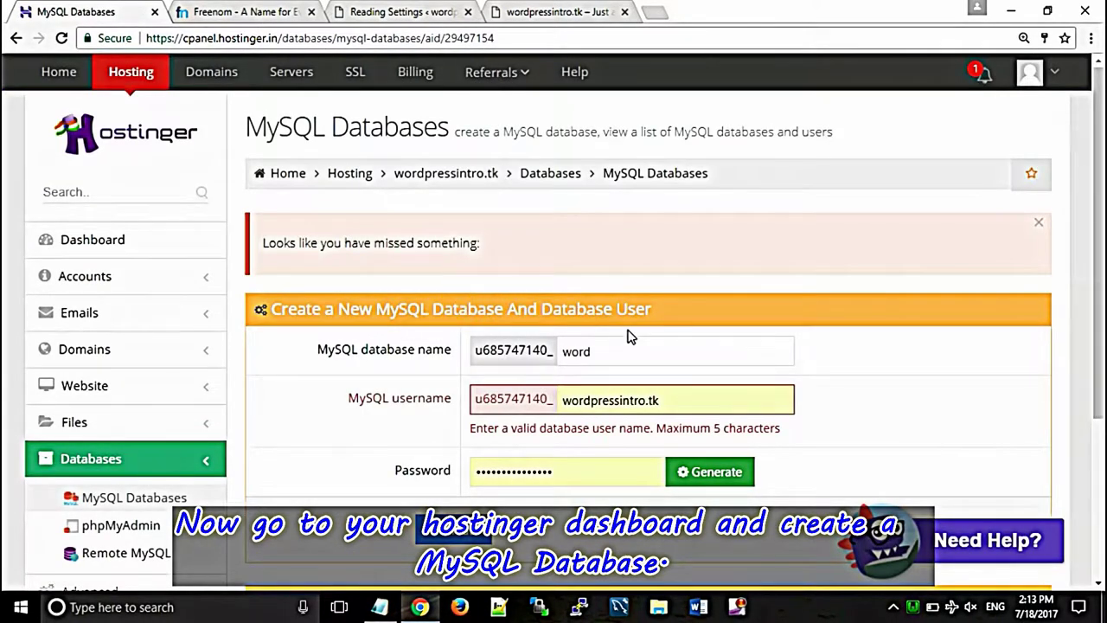
Step: Trim the MySQL username to 'word', re-enter a new password, and resubmit the form
click(641, 342)
click(547, 410)
click(610, 404)
click(699, 433)
drag(672, 401, 590, 400)
key(BackSpace)
click(543, 472)
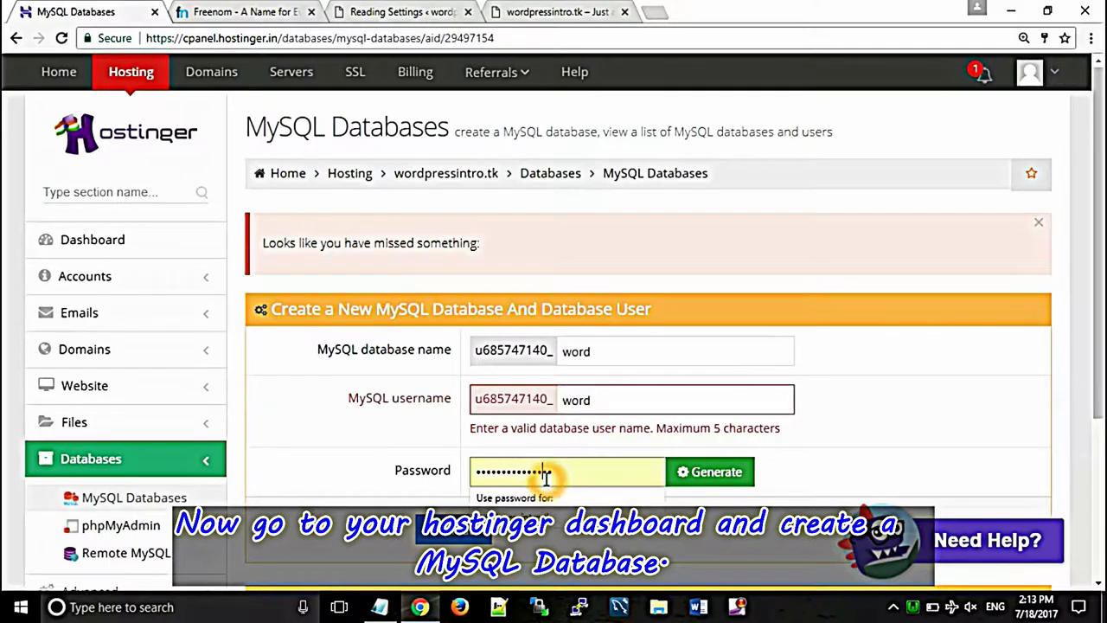
double_click(547, 479)
key(BackSpace)
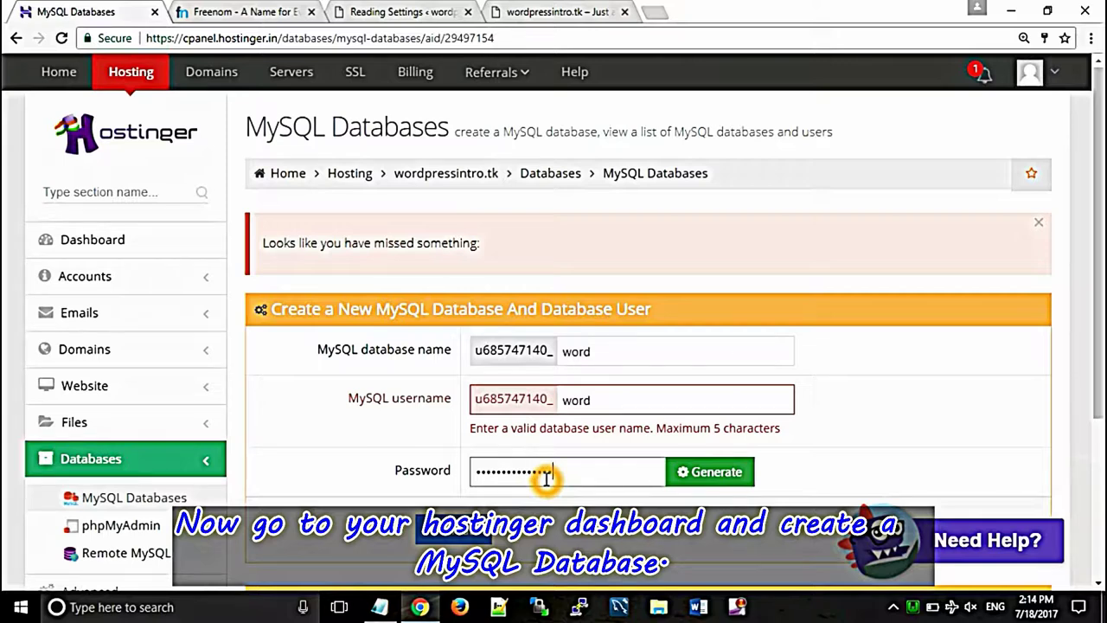
key(Return)
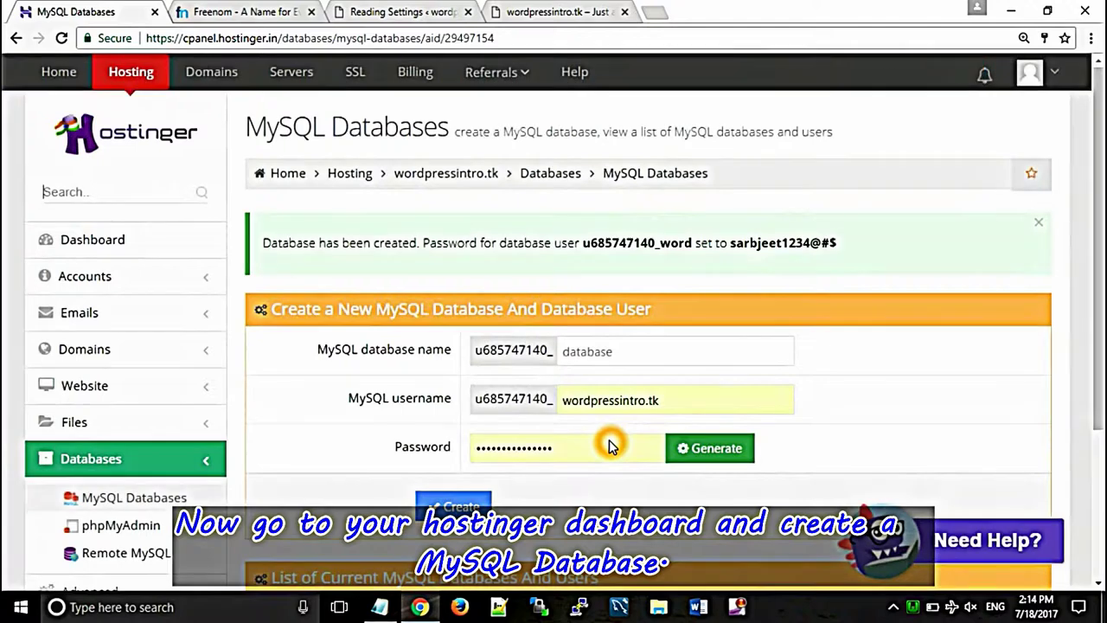
Step: Open the new 'word' database in phpMyAdmin from the panel's phpMyAdmin section
click(770, 391)
click(820, 337)
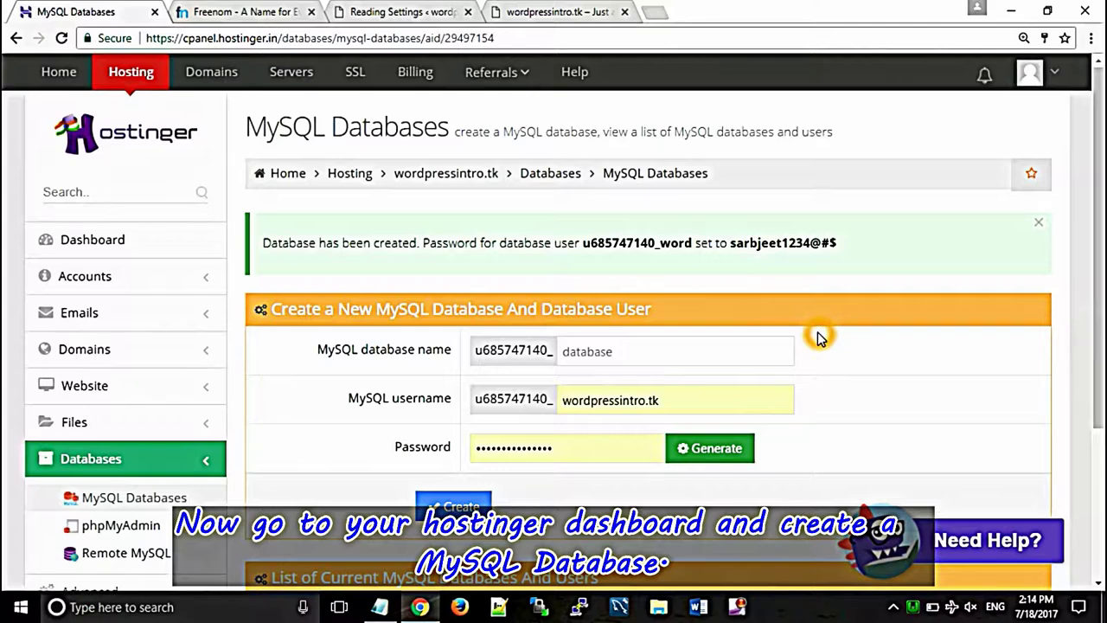
scroll(1095, 240, down, 3)
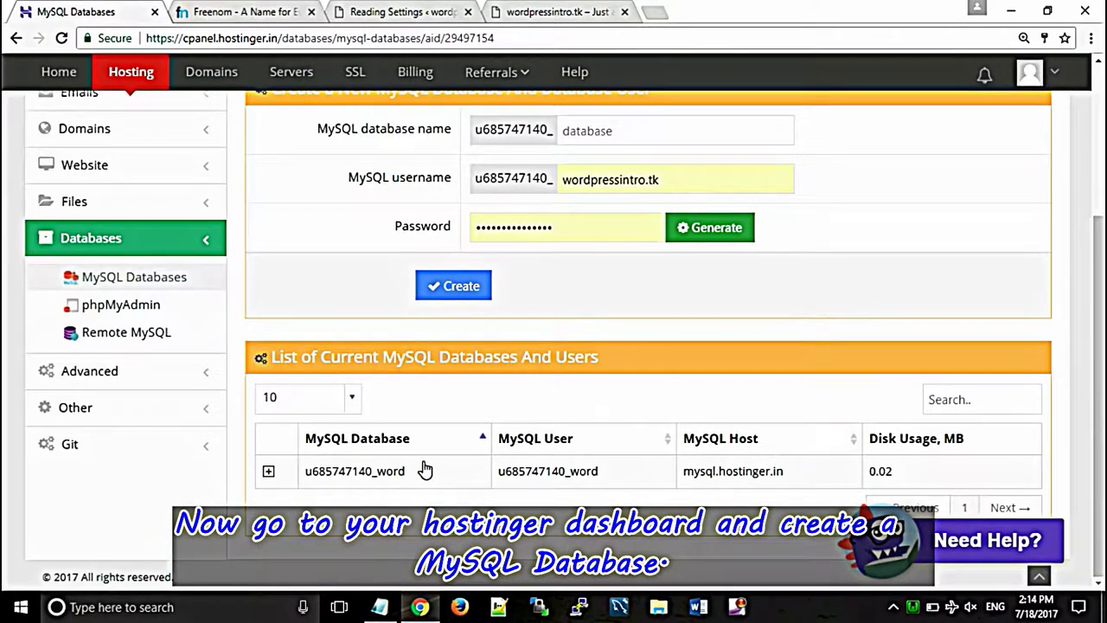
click(269, 470)
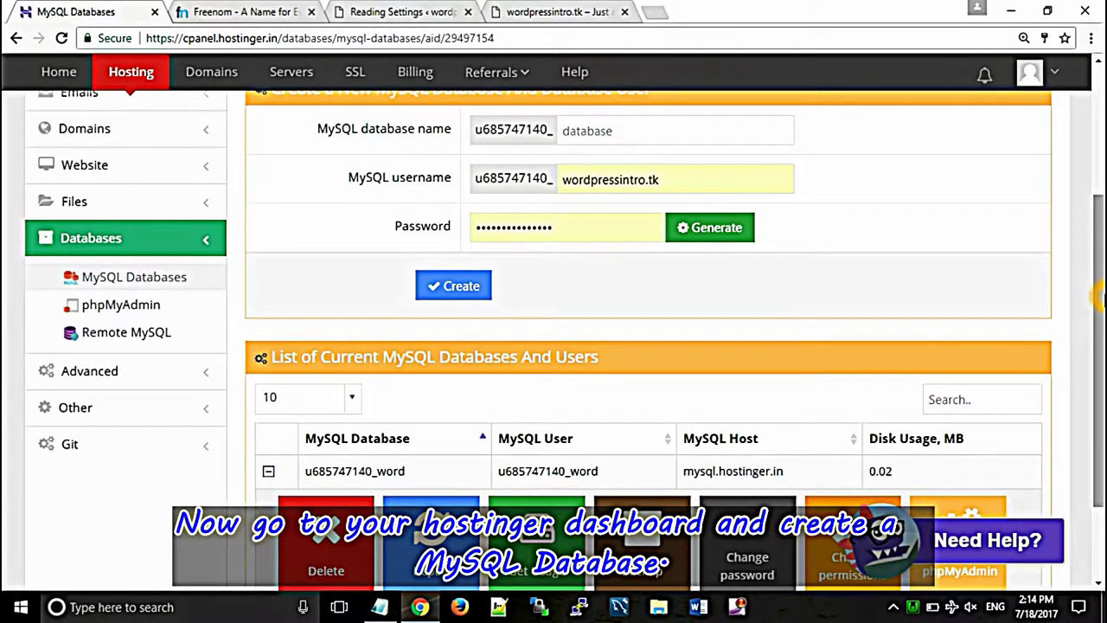
scroll(1096, 294, down, 2)
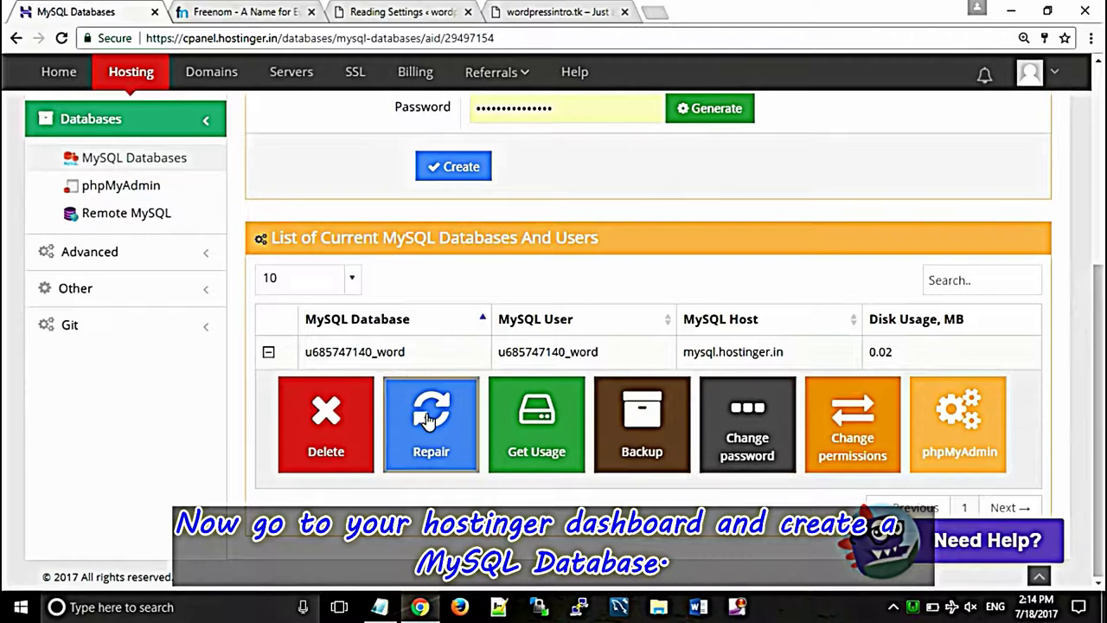
click(132, 190)
click(131, 190)
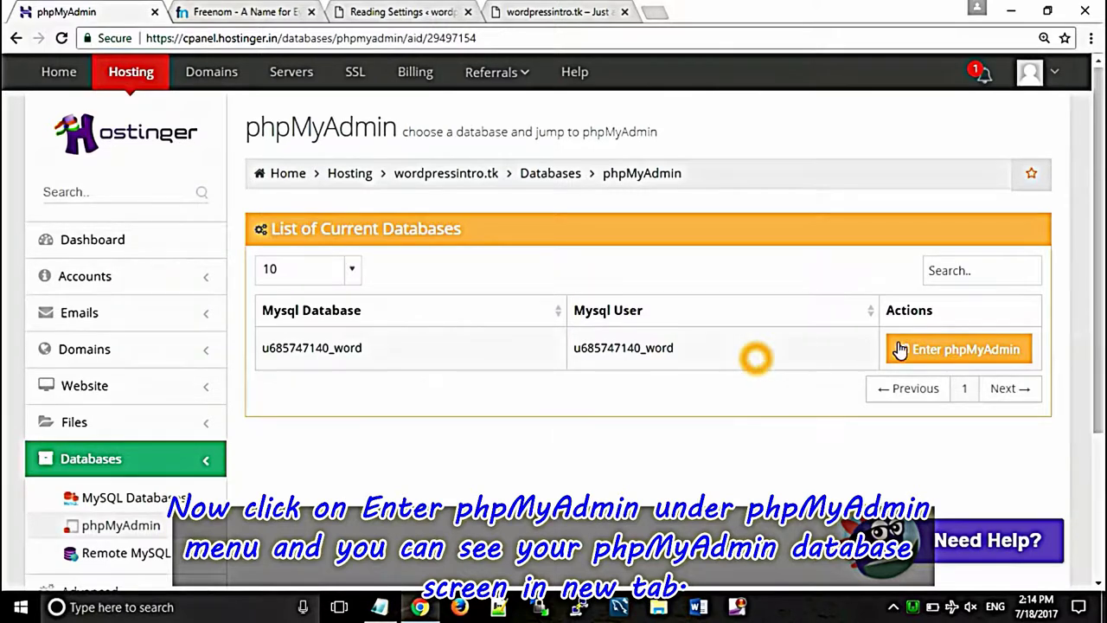
click(960, 350)
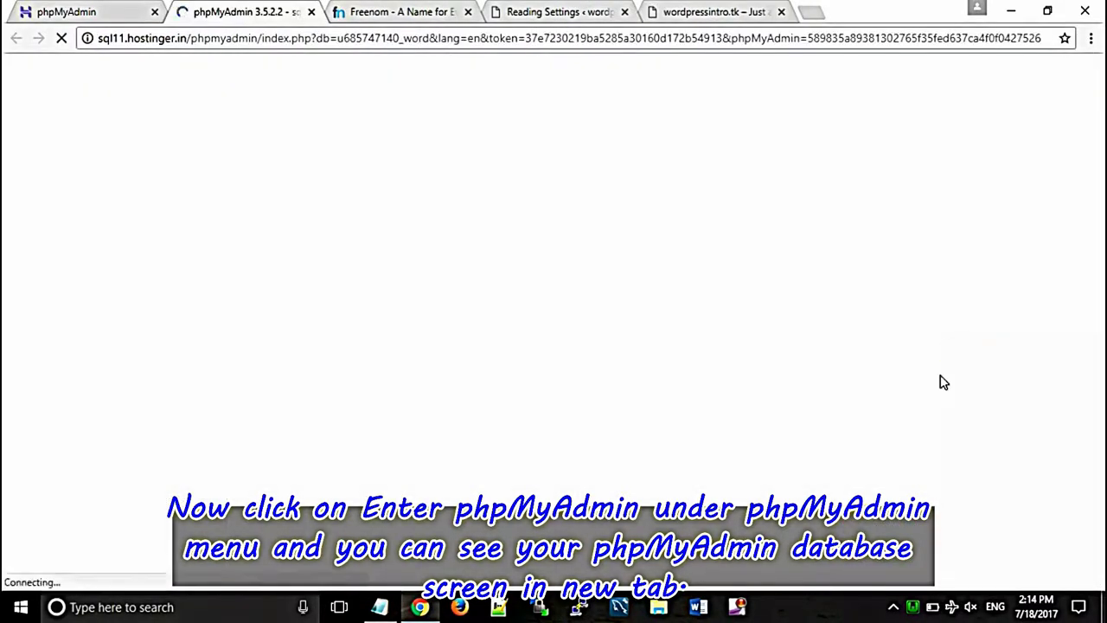
Step: Bring up the screen recorder's options menu and dismiss it
click(896, 607)
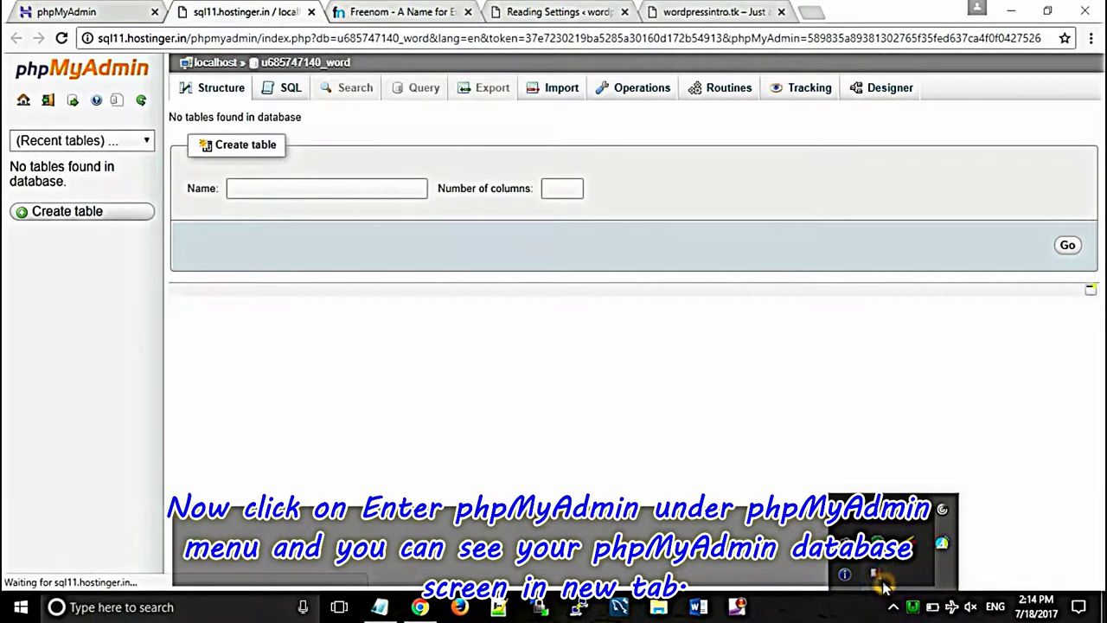
right_click(877, 574)
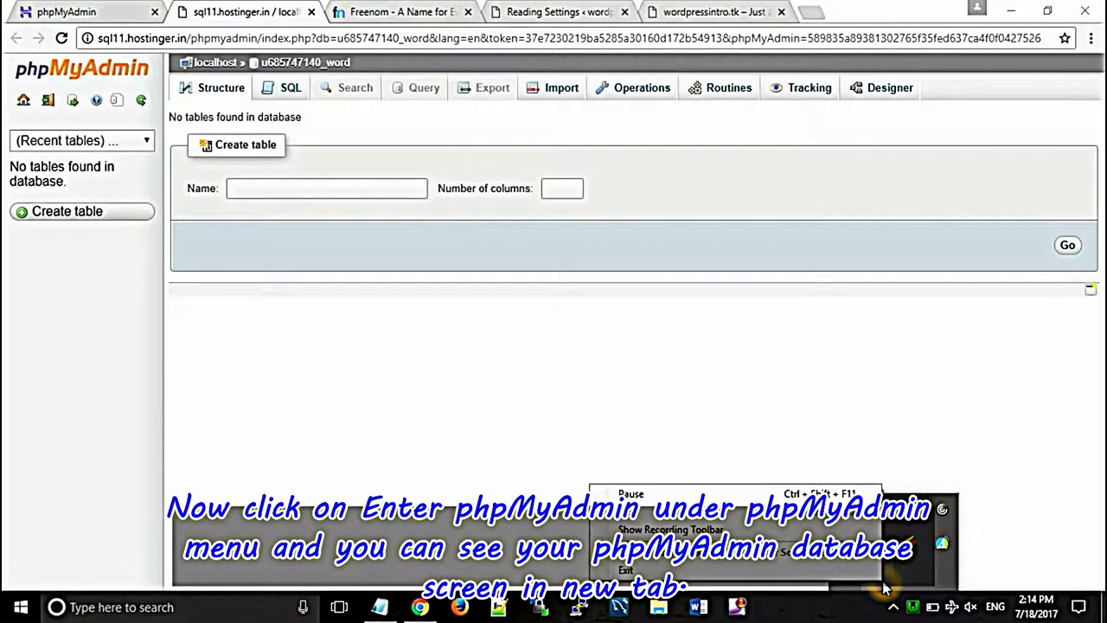
click(754, 370)
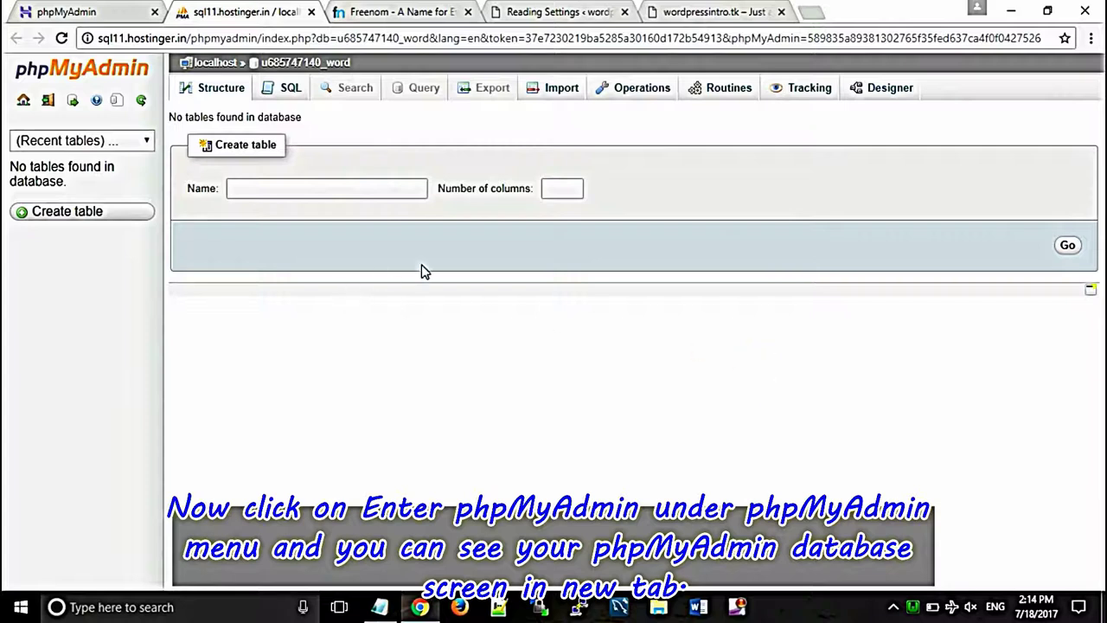
click(363, 331)
Step: Load the plain localhost WampServer homepage in a new browser tab
click(723, 12)
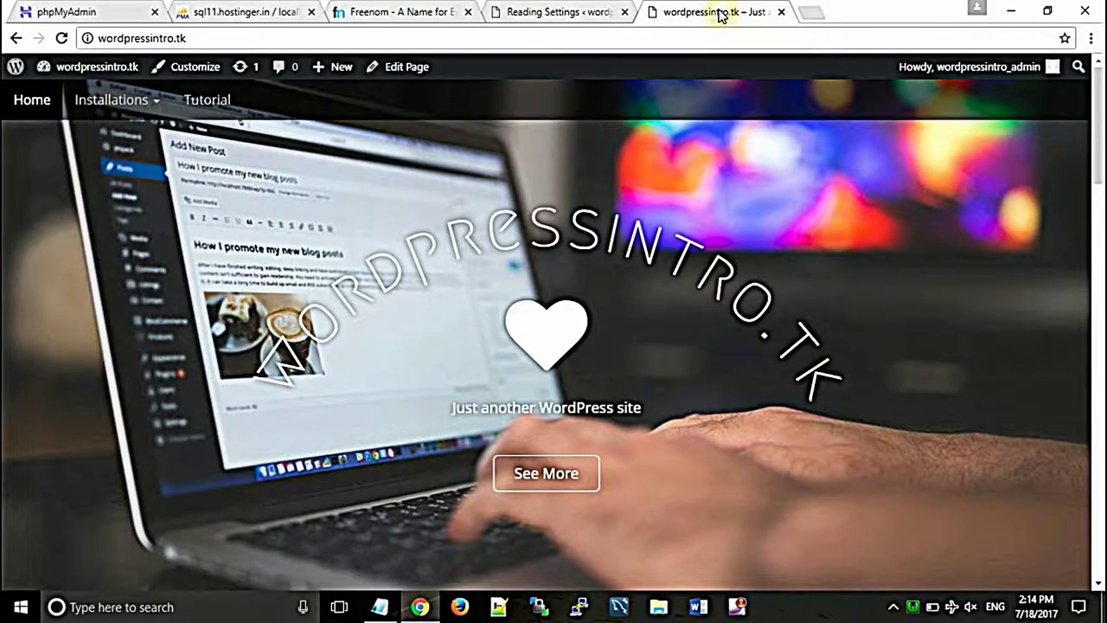
click(811, 13)
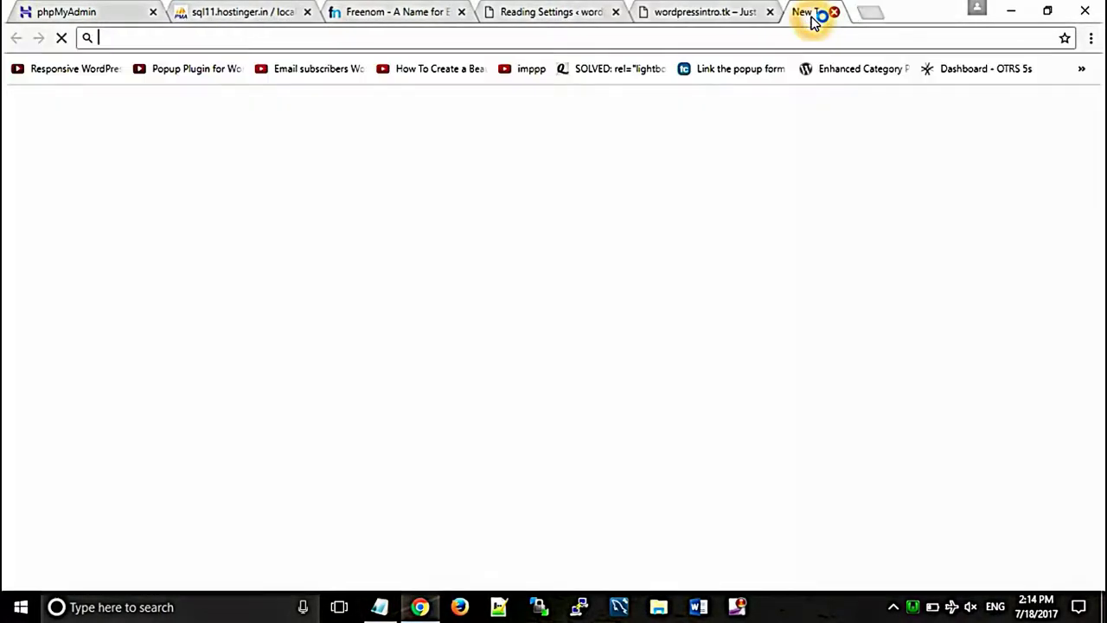
text(lo)
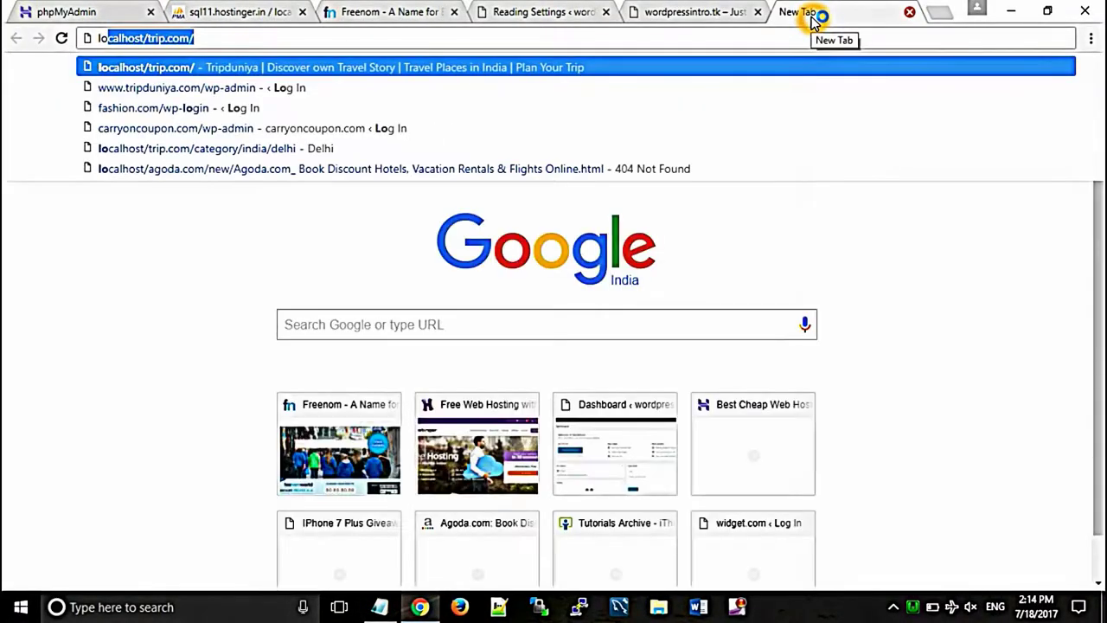
text(calhost/)
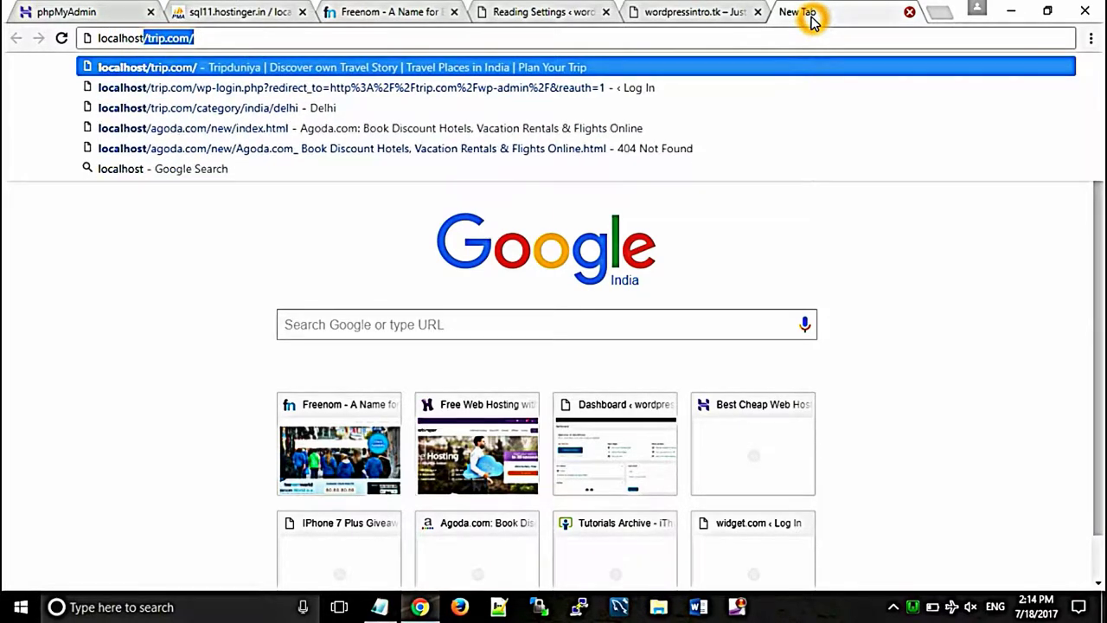
key(Return)
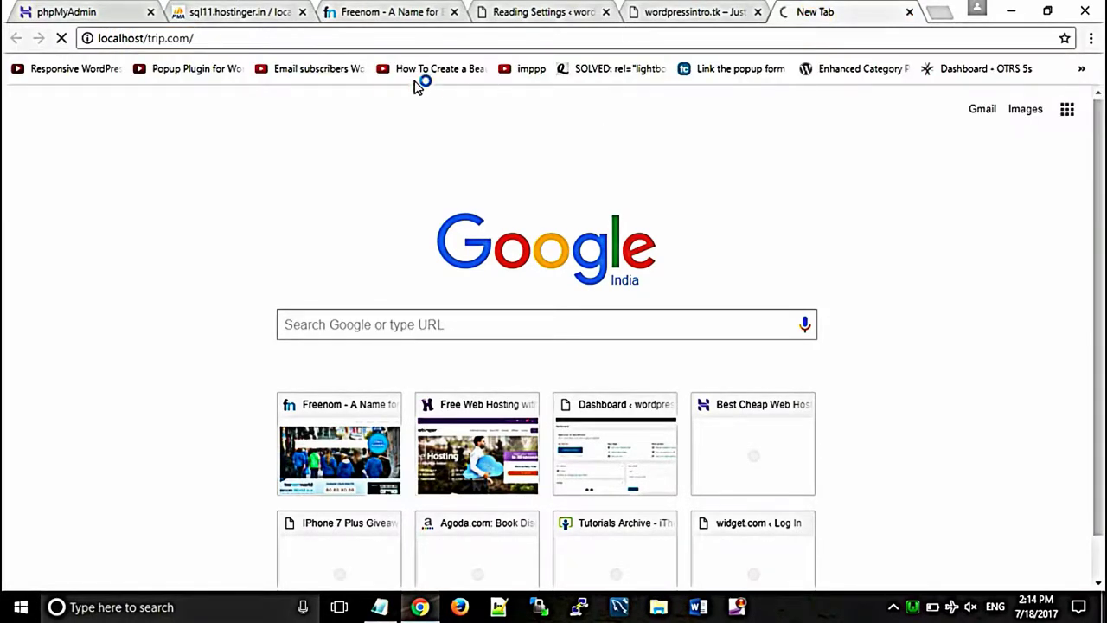
drag(195, 38, 146, 38)
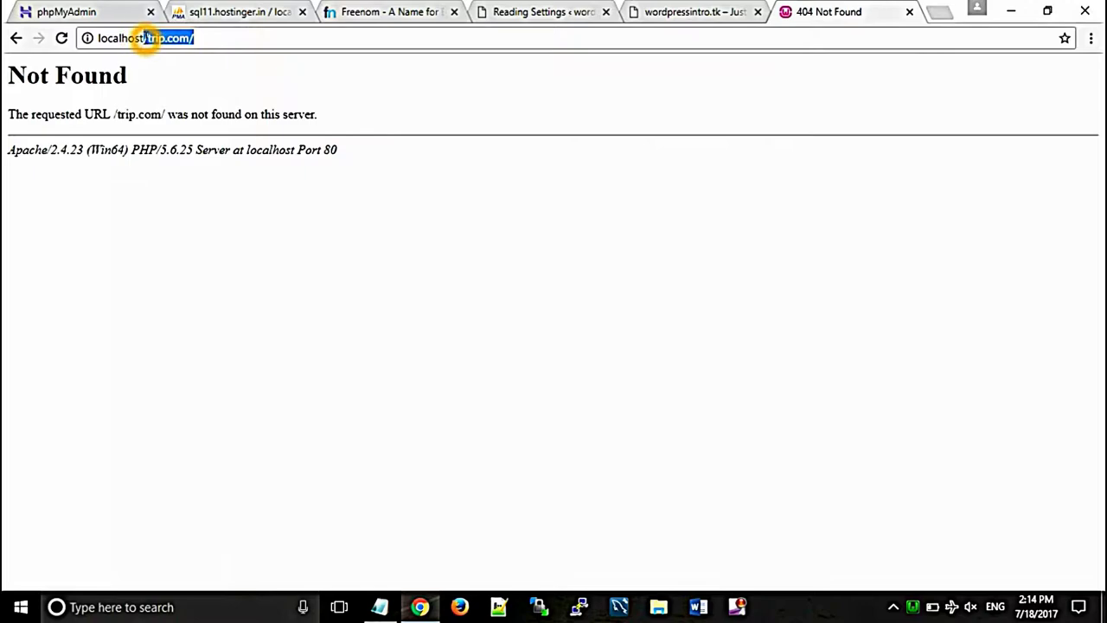
key(BackSpace)
key(Return)
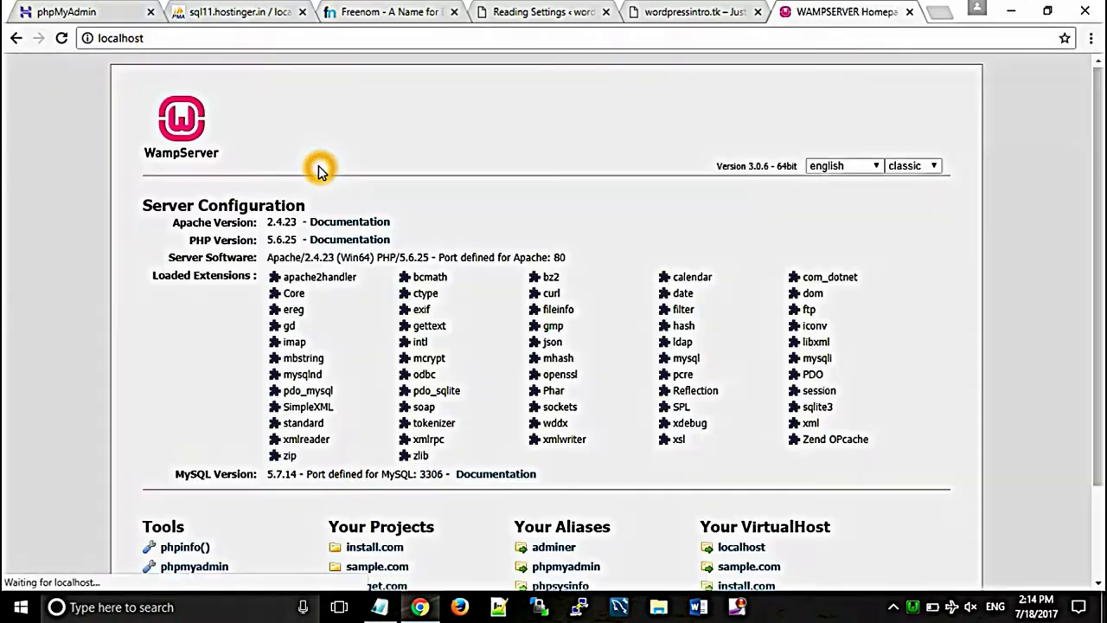
Step: Check the wordpressintro.tk project listing, close the tab, and show the WampServer tray menu
drag(1099, 208, 1098, 299)
click(867, 134)
click(907, 11)
click(915, 605)
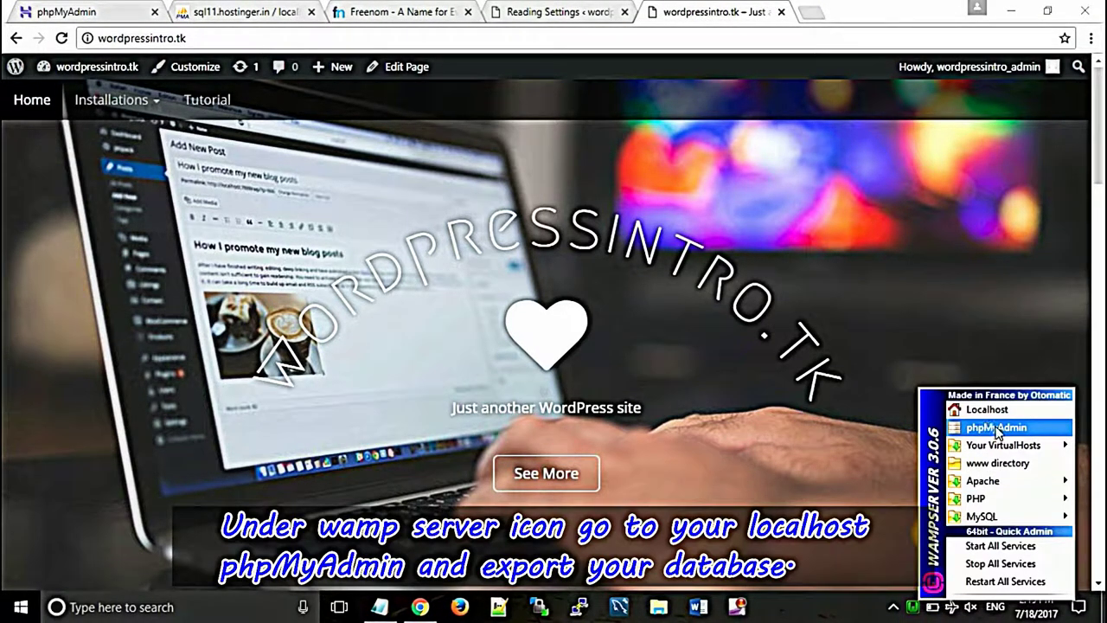
Step: Launch local phpMyAdmin, log in as root, and open Export for wordpressintro_tk
click(994, 427)
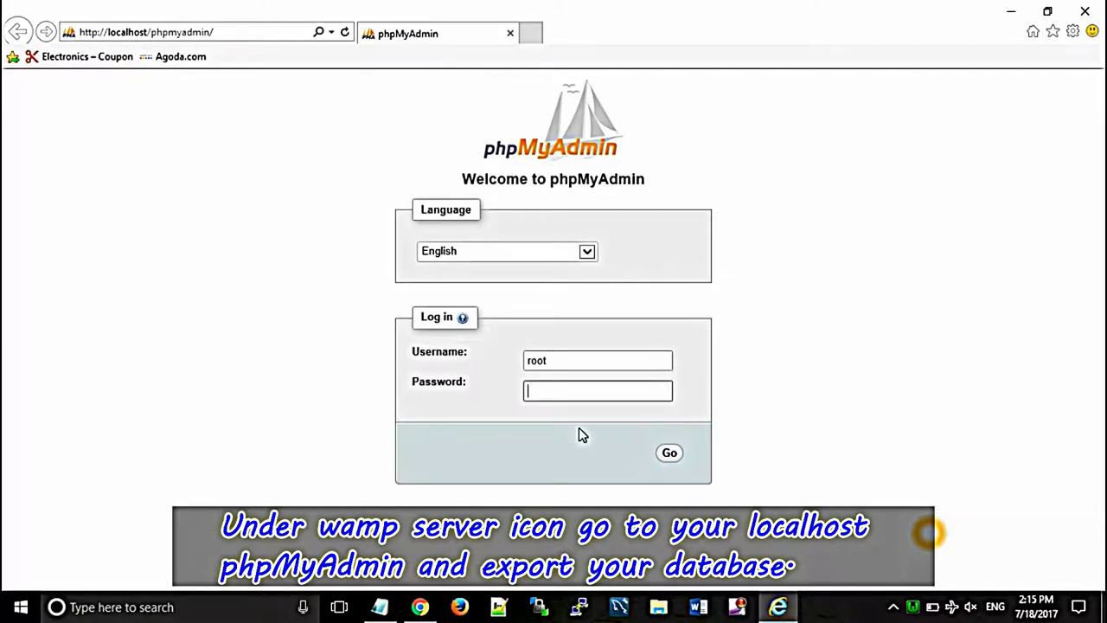
click(672, 456)
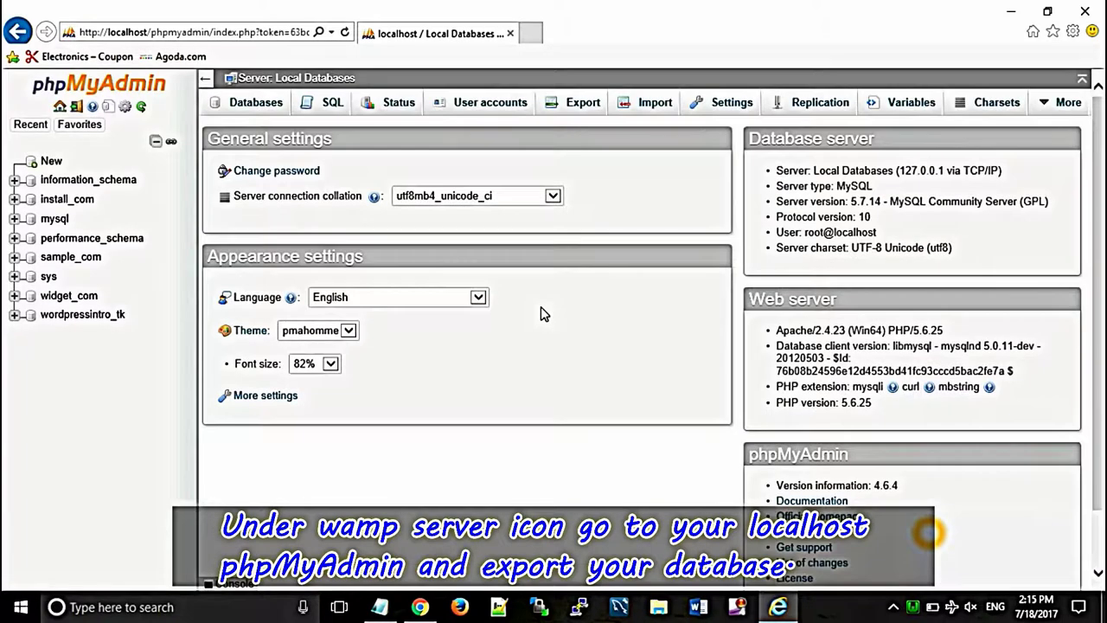
click(80, 316)
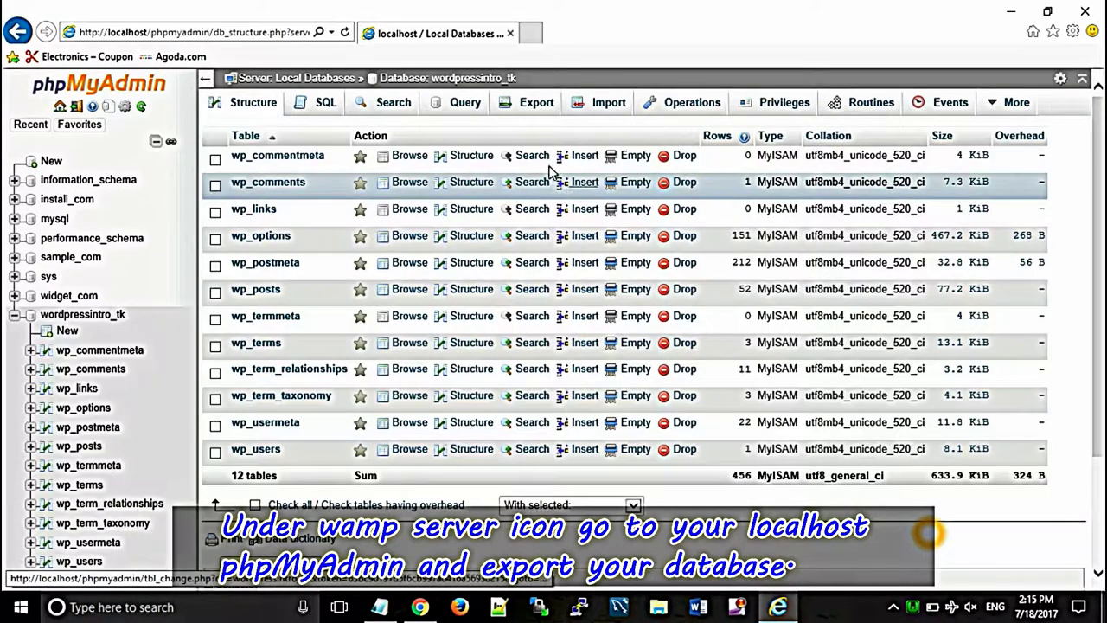
click(530, 108)
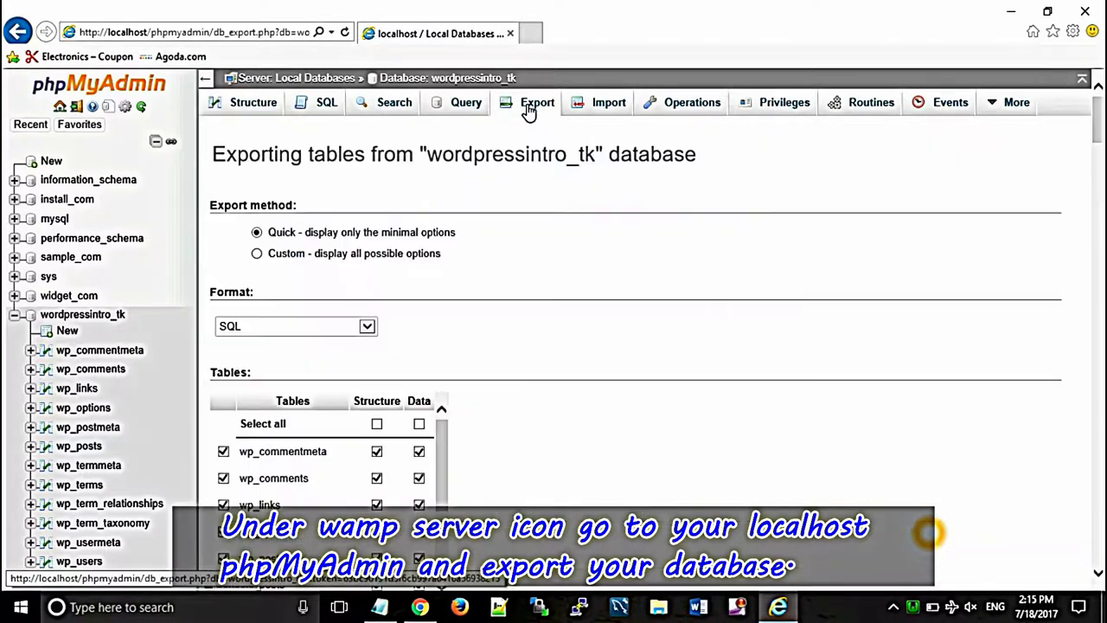
Step: Quick-export wordpressintro_tk as SQL to Desktop\wordpressintro_tk.sql, then close the local browser window
click(239, 383)
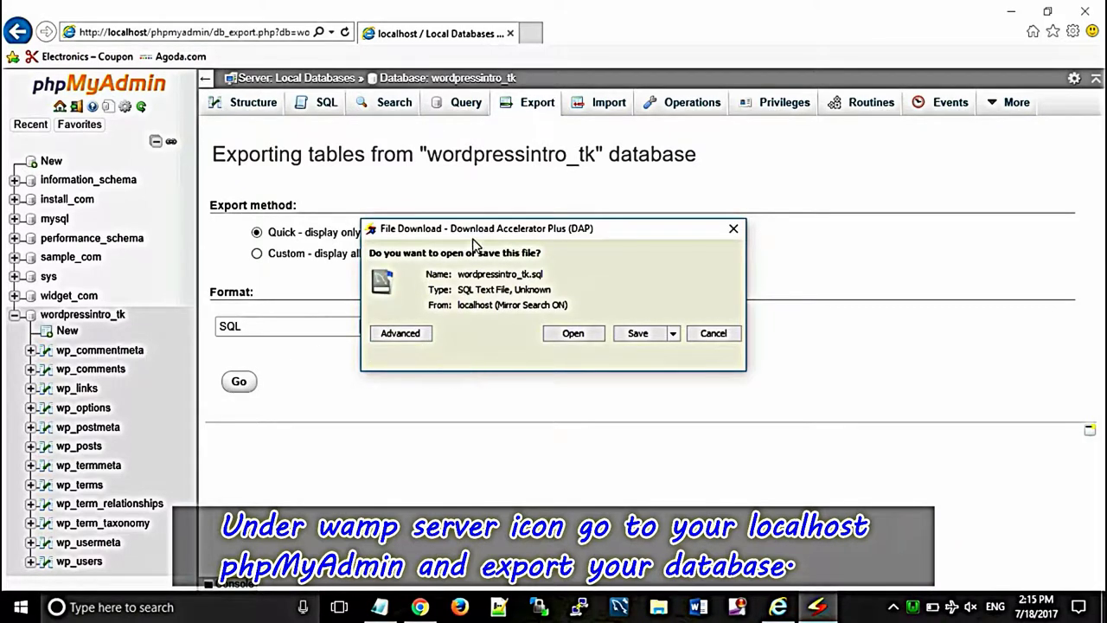
click(639, 334)
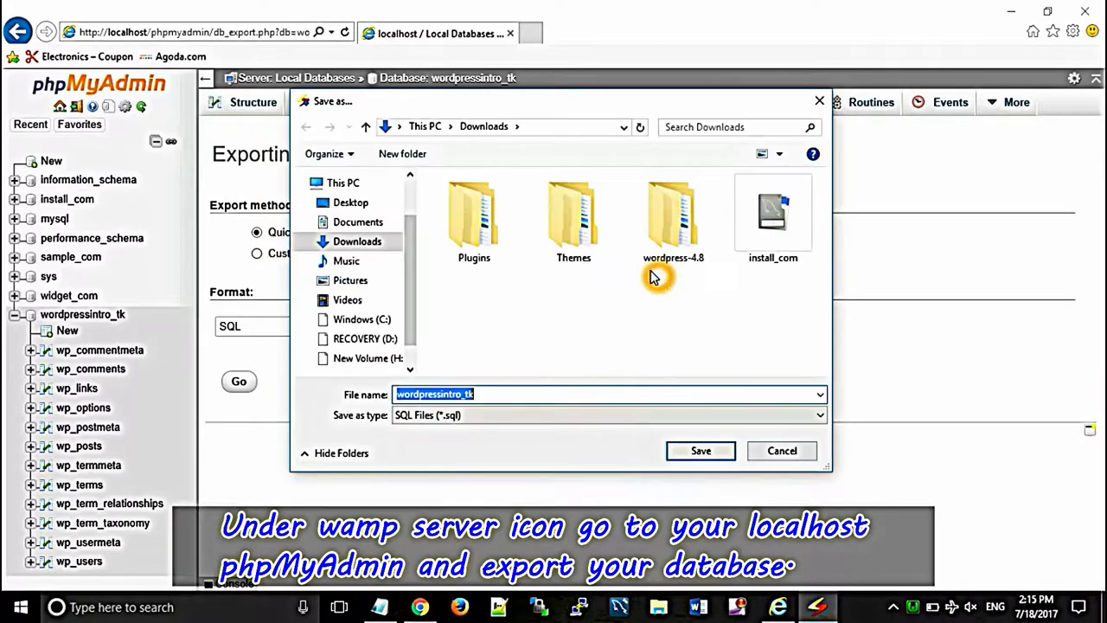
click(328, 204)
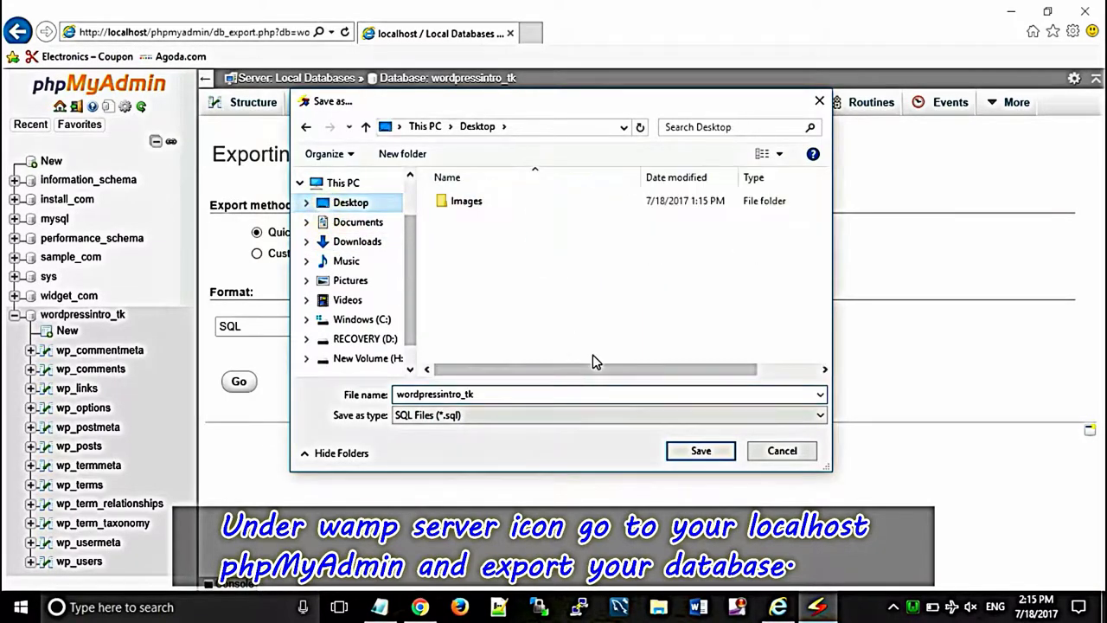
click(693, 449)
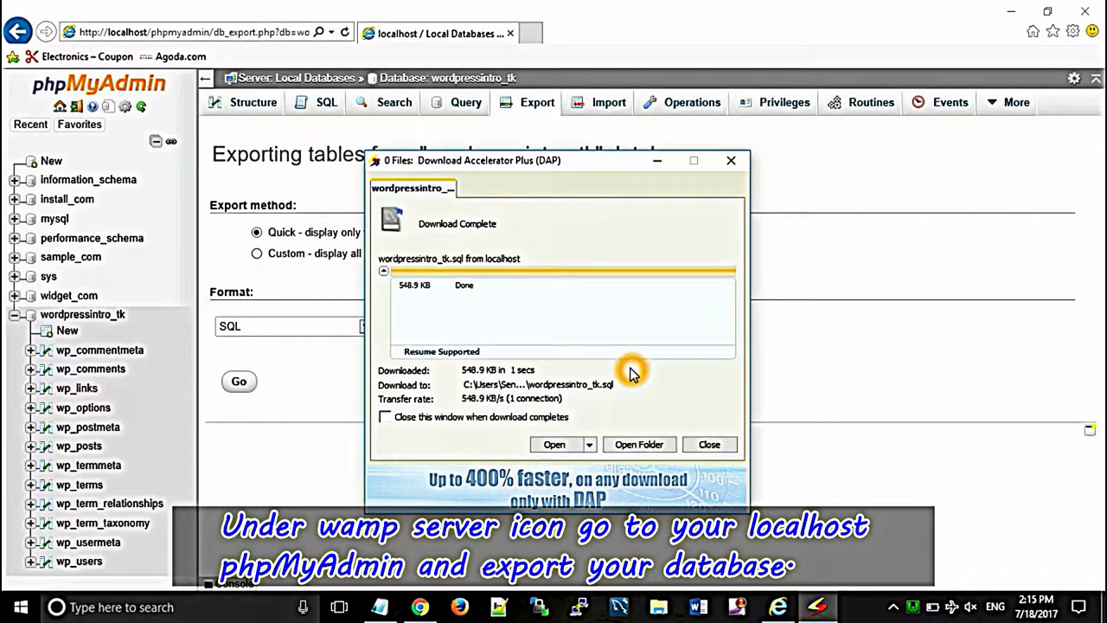
click(731, 163)
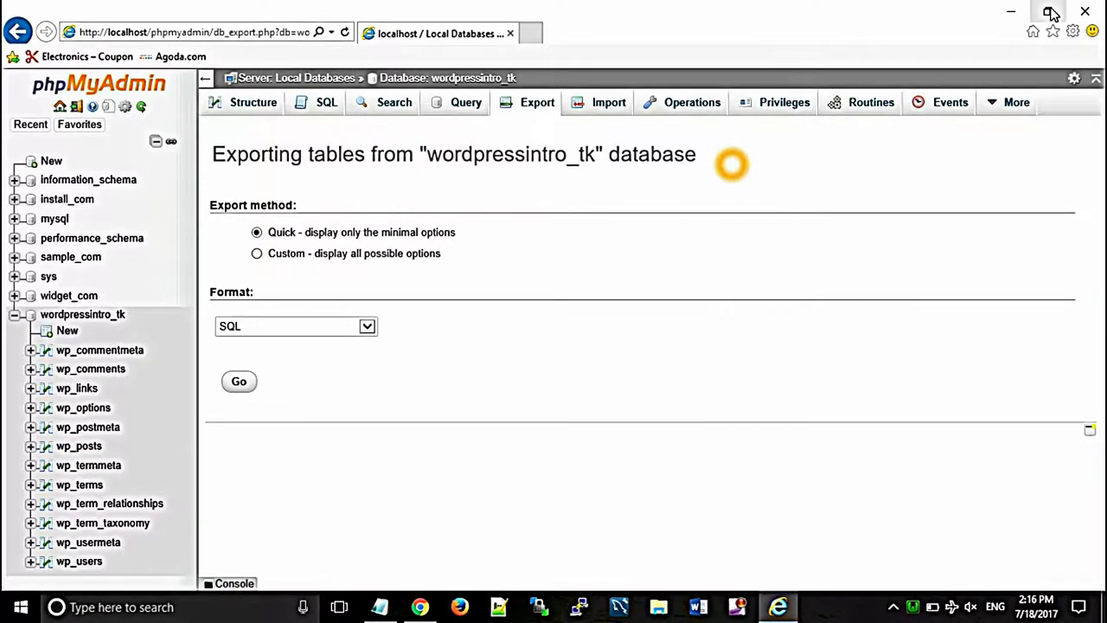
click(1085, 12)
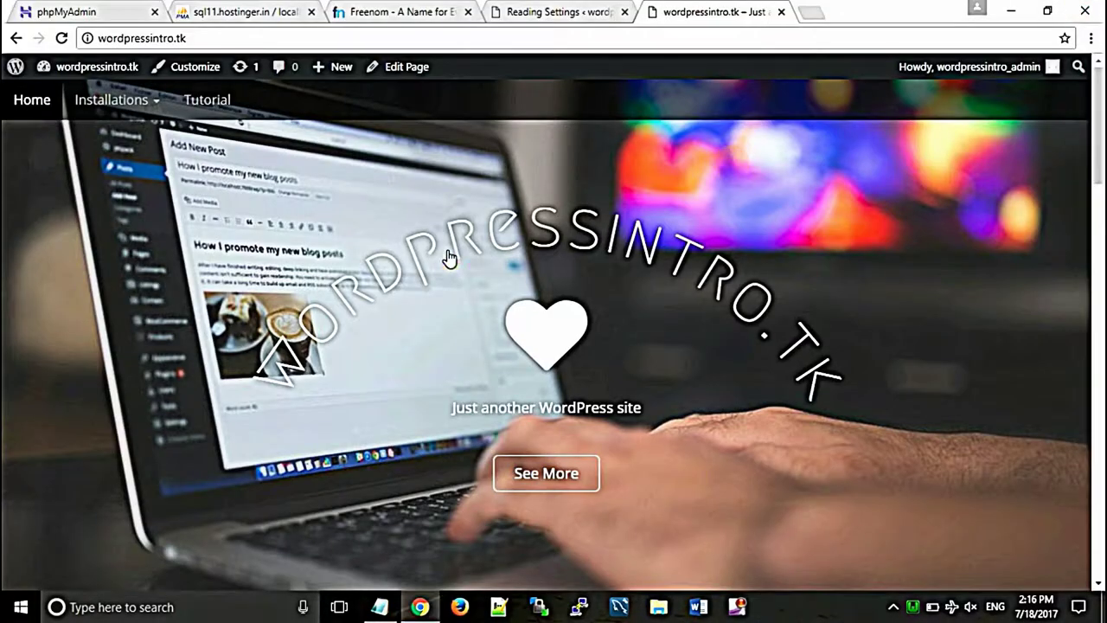
Step: Import Desktop\wordpressintro_tk.sql into the Hostinger 'word' database and start the upload with Go
click(221, 11)
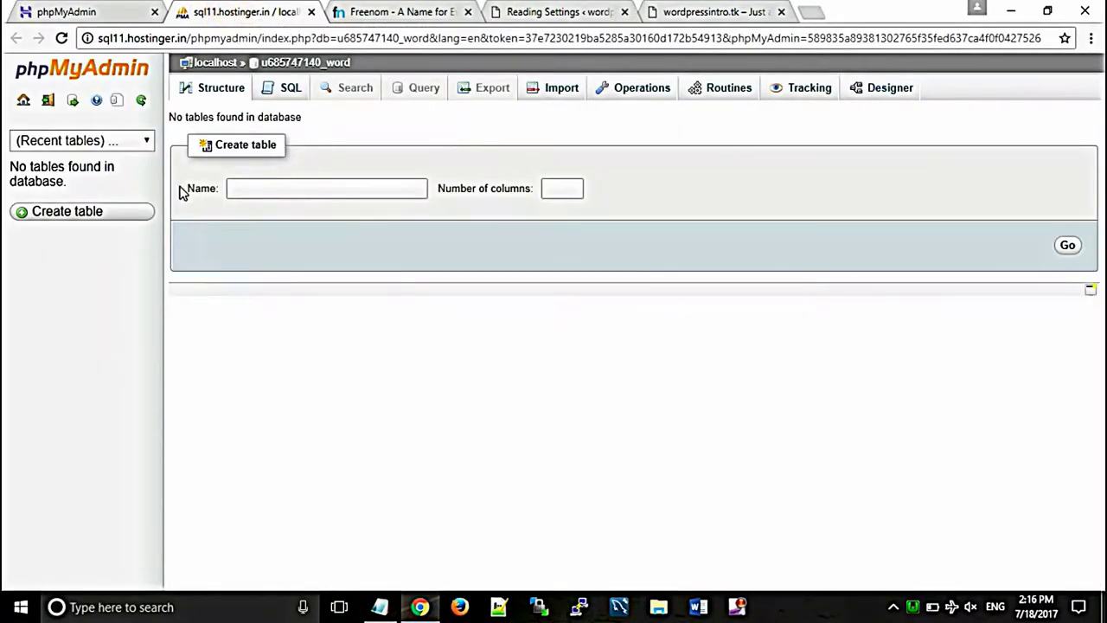
click(554, 90)
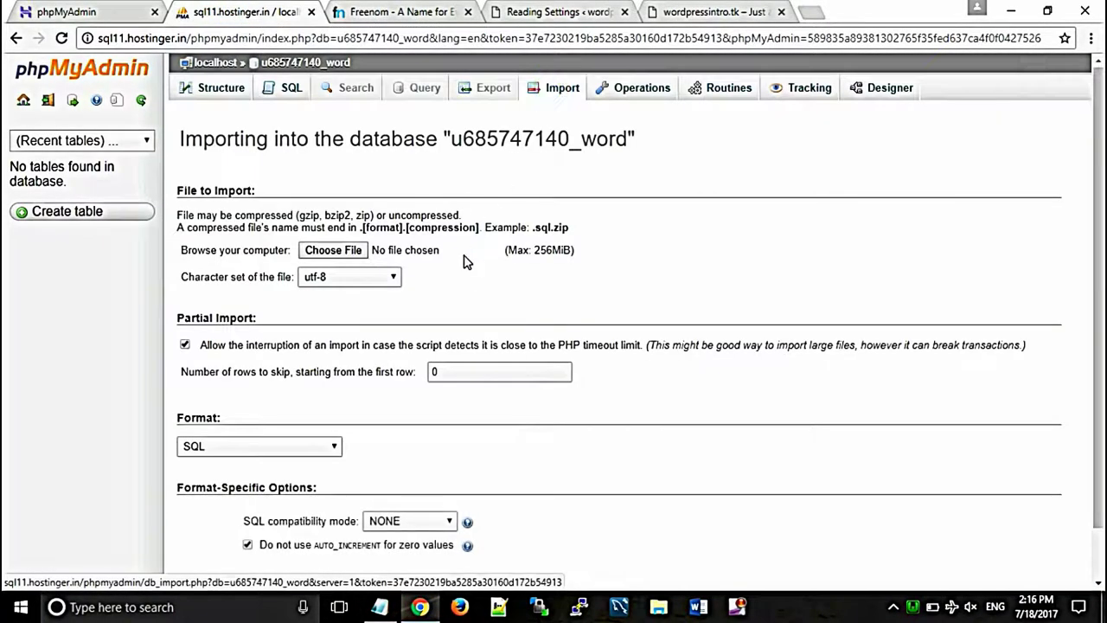
click(335, 250)
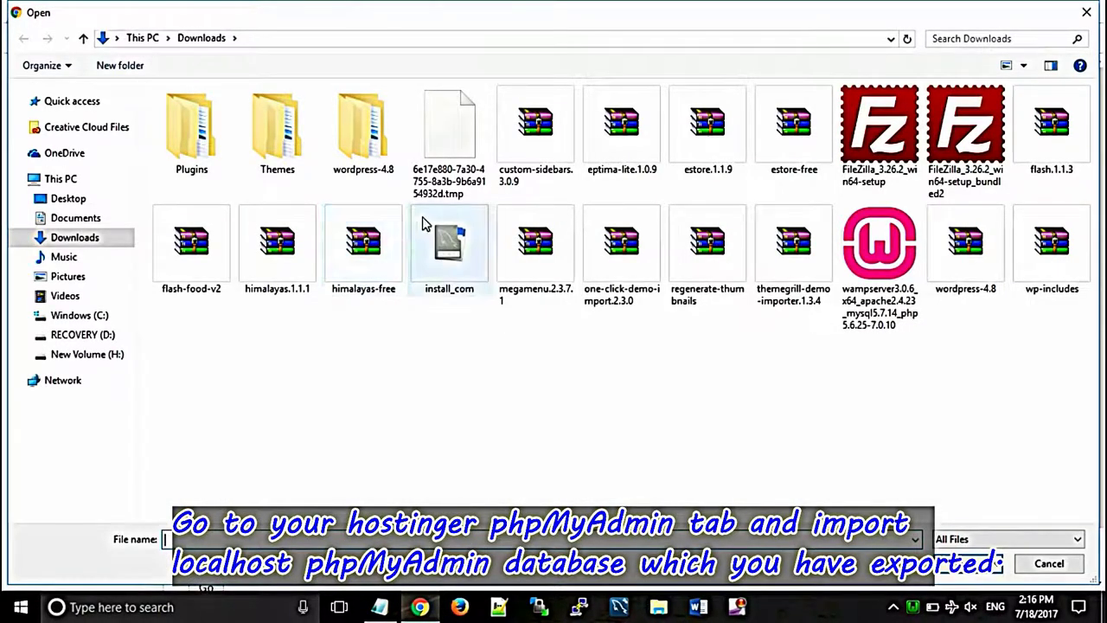
click(66, 201)
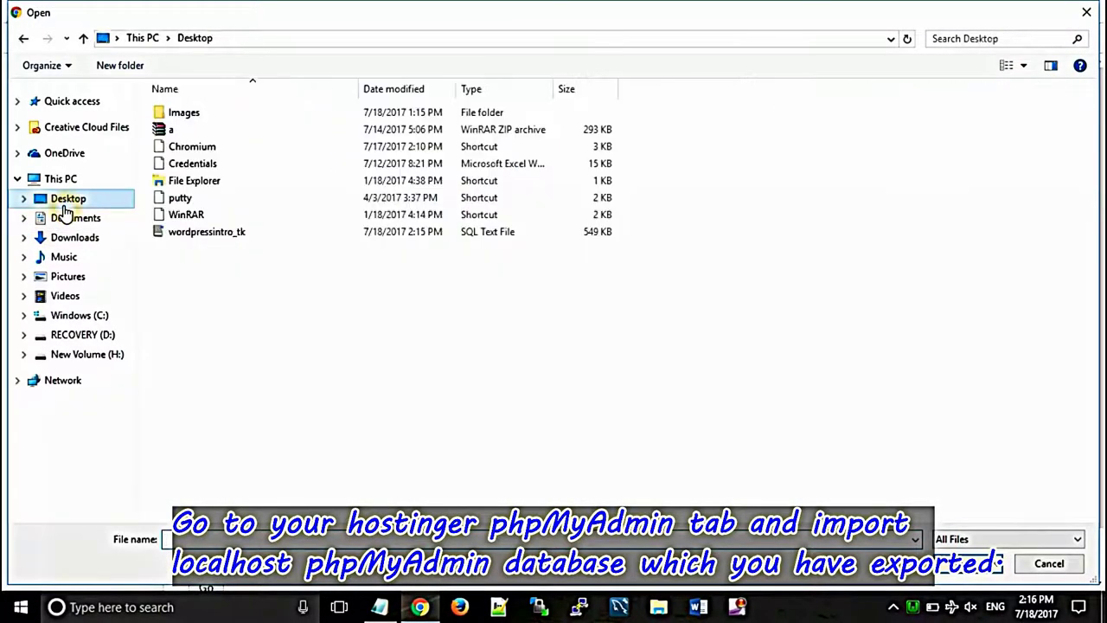
click(217, 232)
click(701, 467)
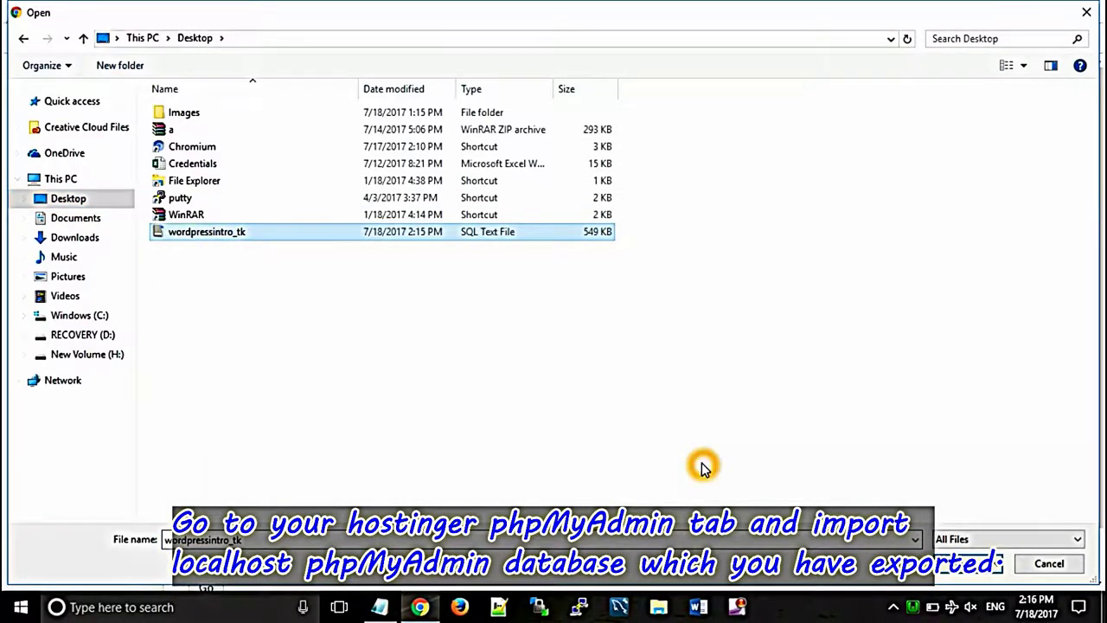
click(962, 558)
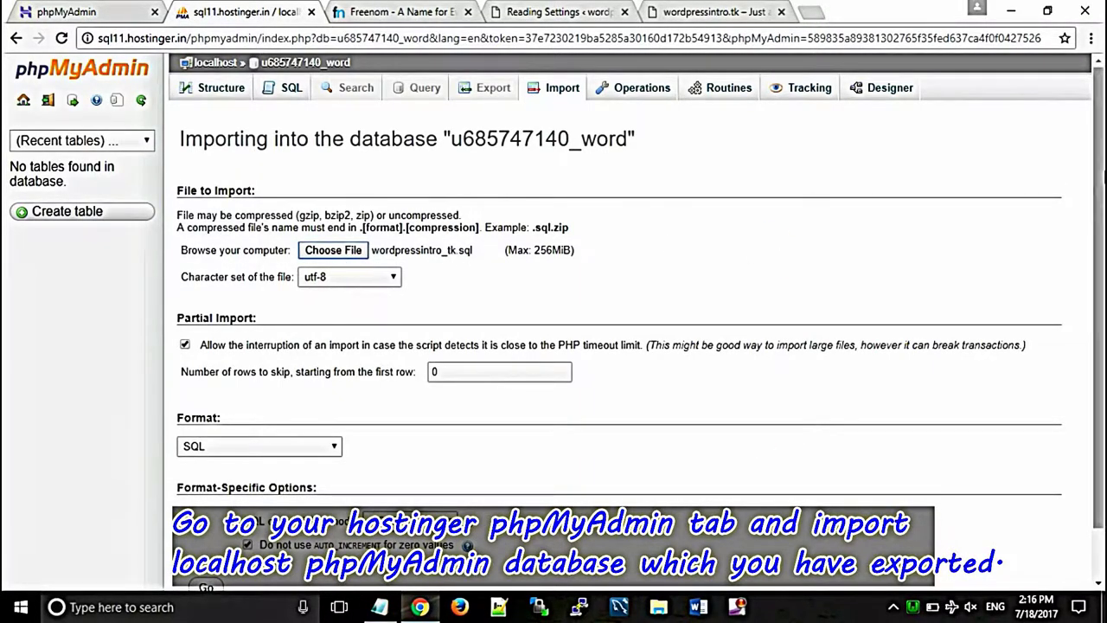
scroll(1101, 185, down, 1)
scroll(1102, 185, down, 1)
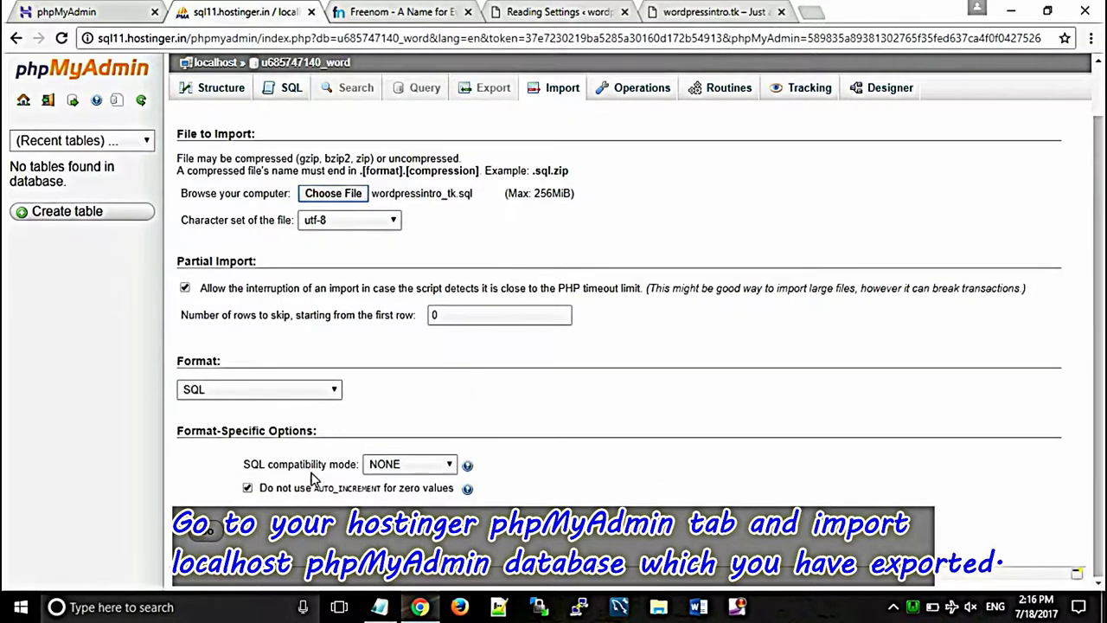
click(210, 533)
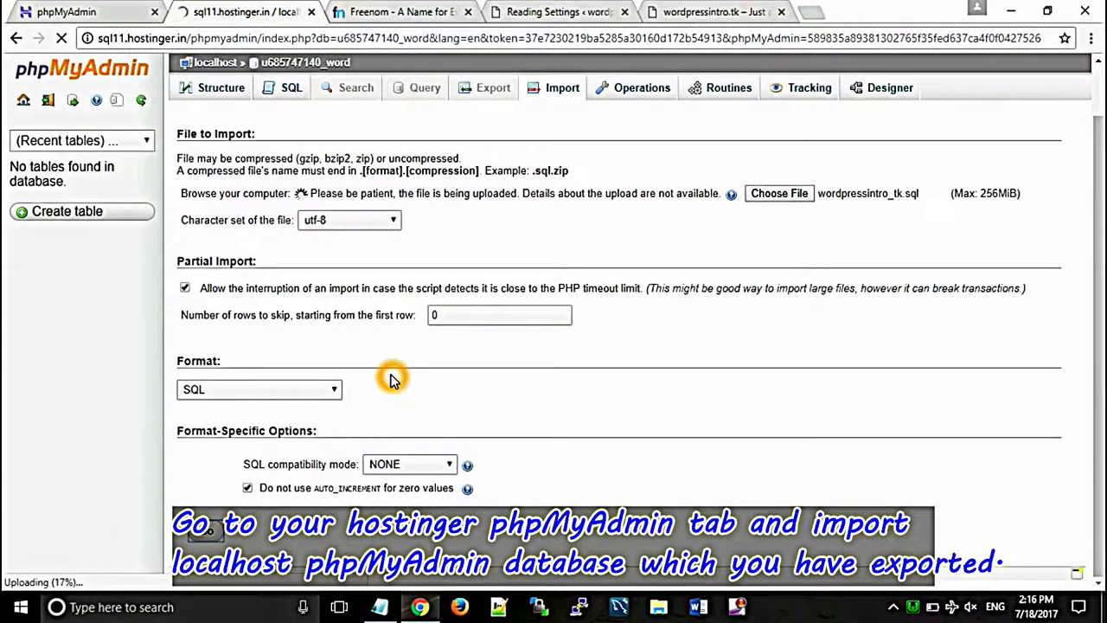
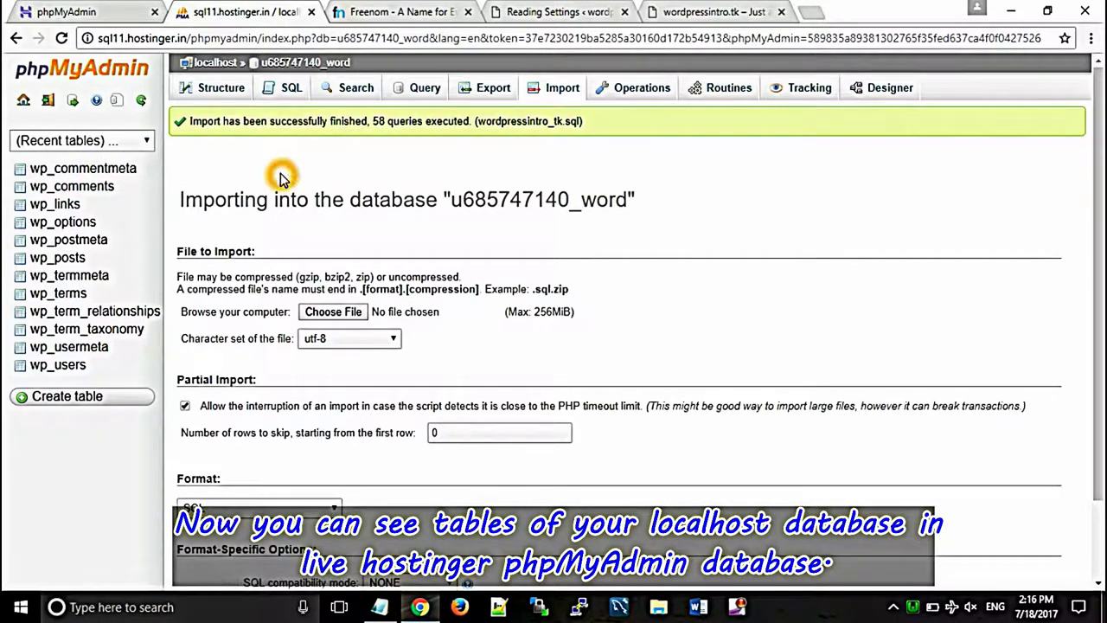
Step: Open C:\wamp64\www\wordpressintro.tk\wp-config.php in Notepad++ for editing
click(659, 608)
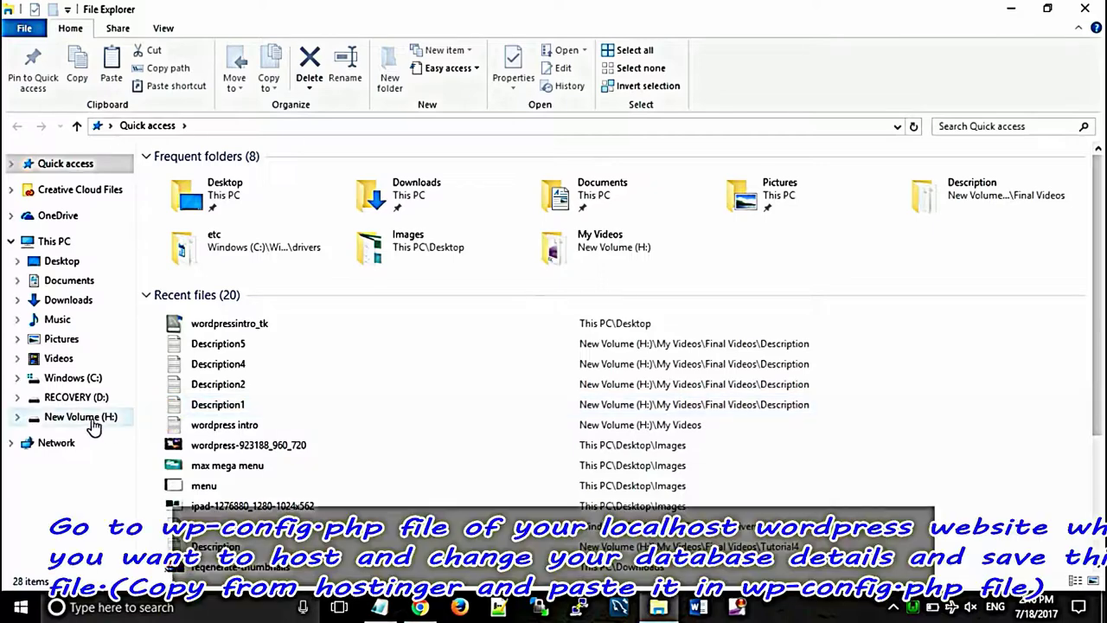
click(78, 379)
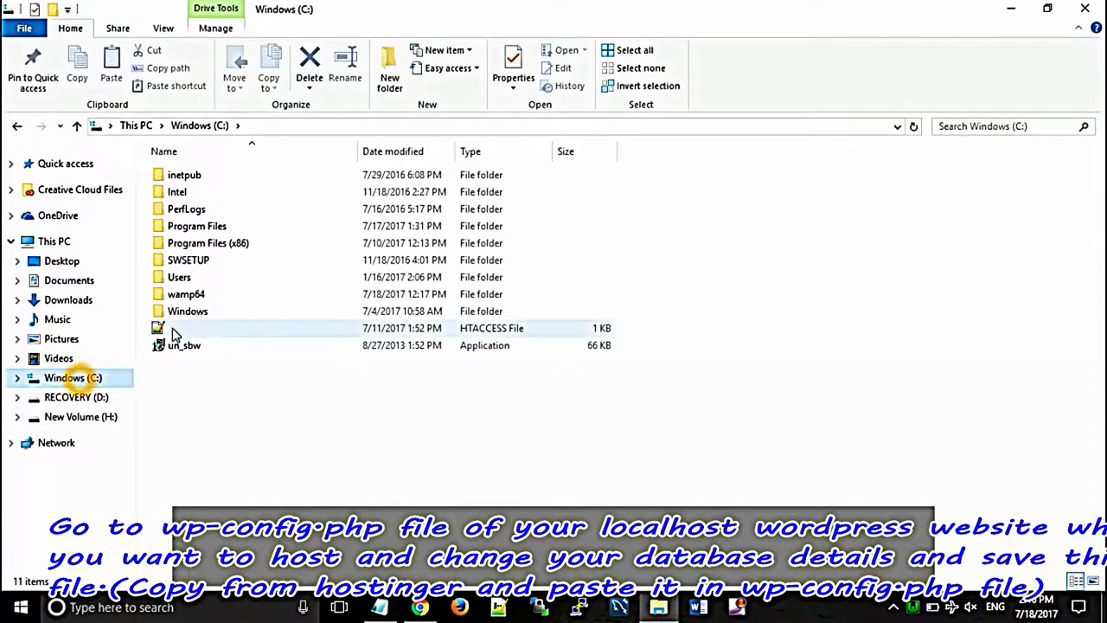
click(184, 299)
double_click(183, 299)
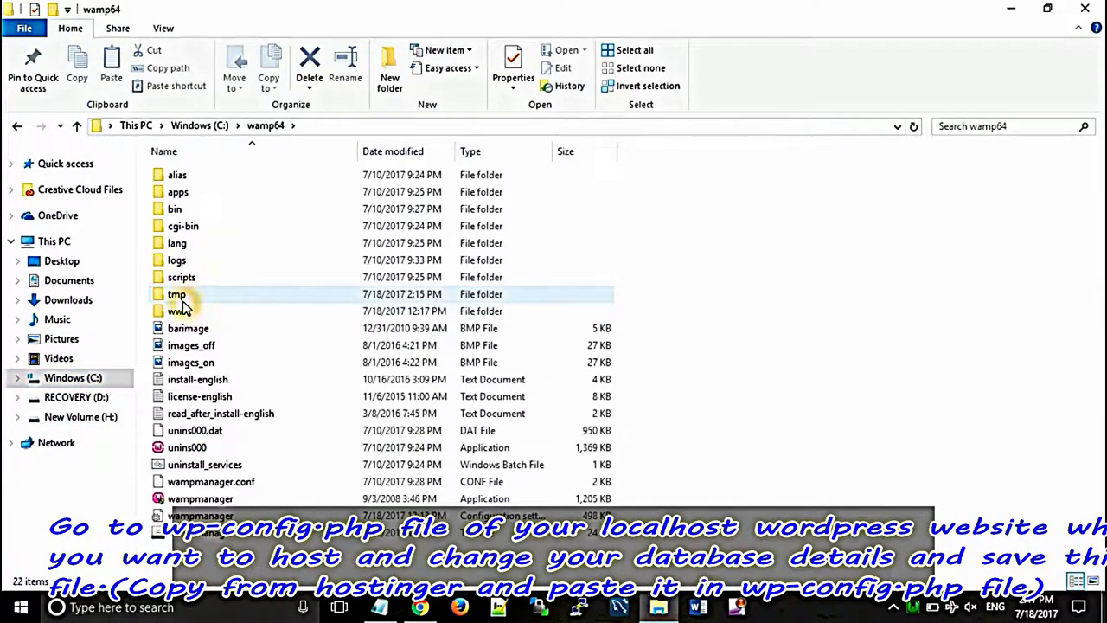
double_click(181, 309)
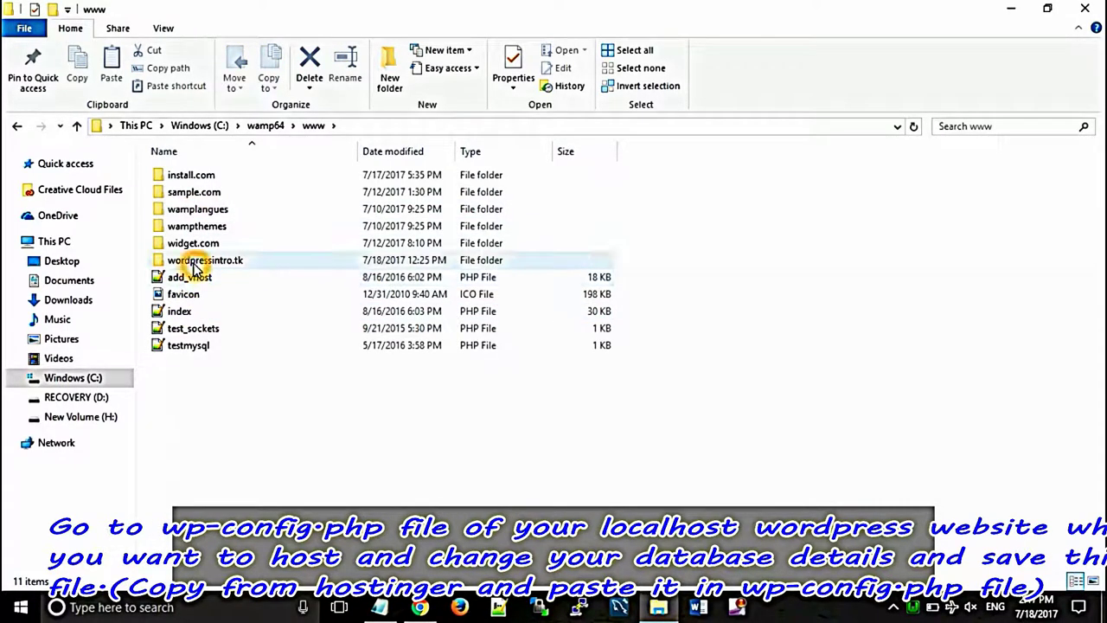
double_click(186, 259)
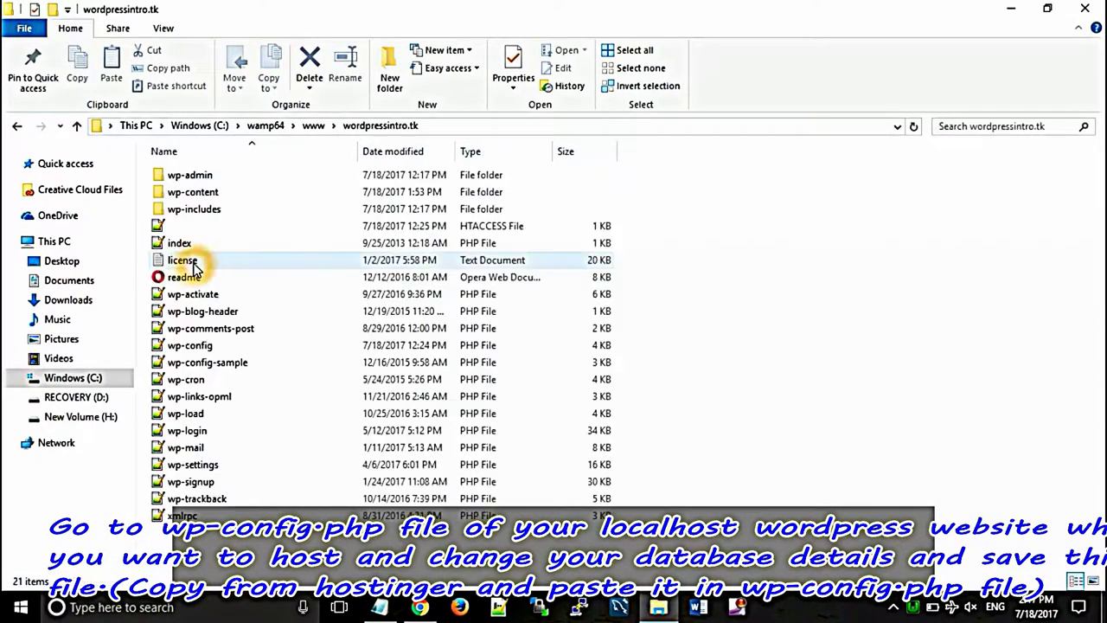
click(201, 346)
right_click(202, 350)
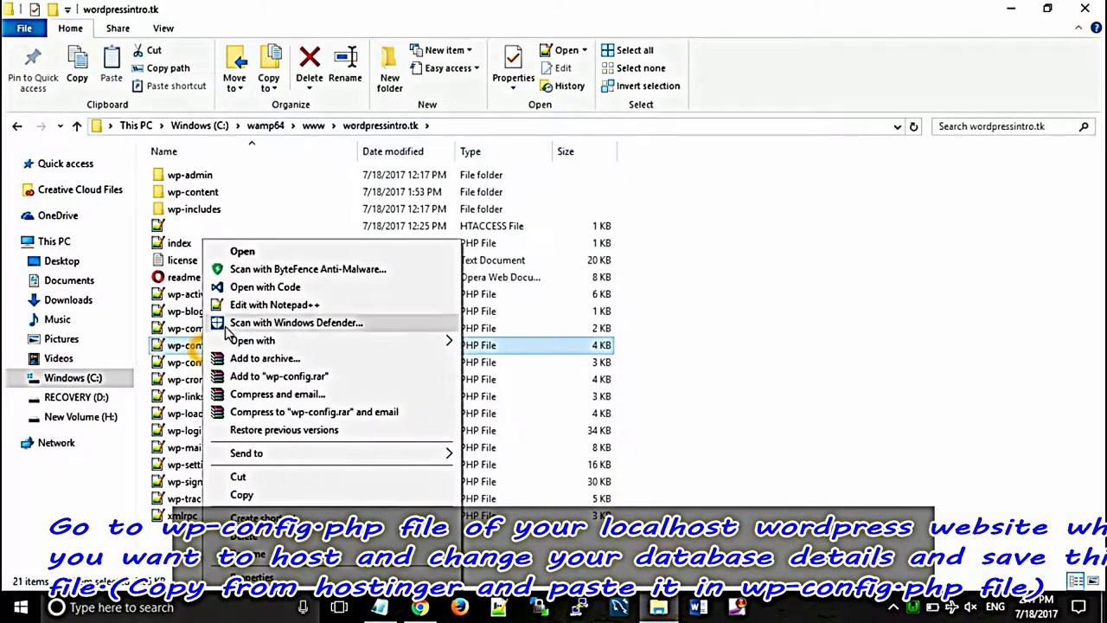
click(267, 305)
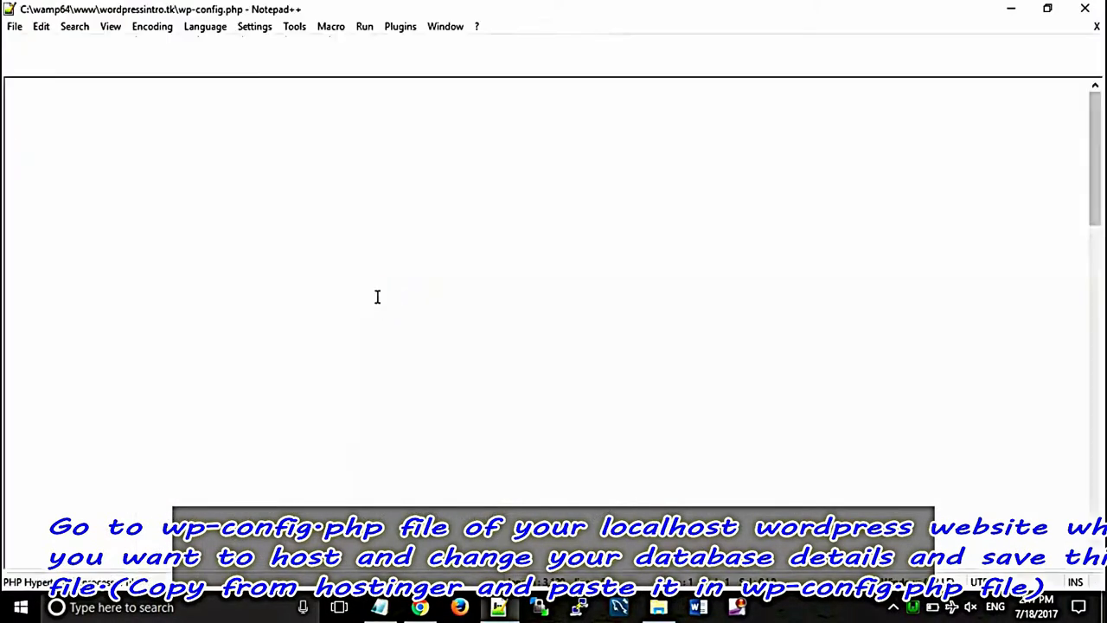
Step: Replace wp-config's local DB_NAME with the Hostinger database name copied from phpMyAdmin
drag(1098, 156, 1098, 177)
click(477, 378)
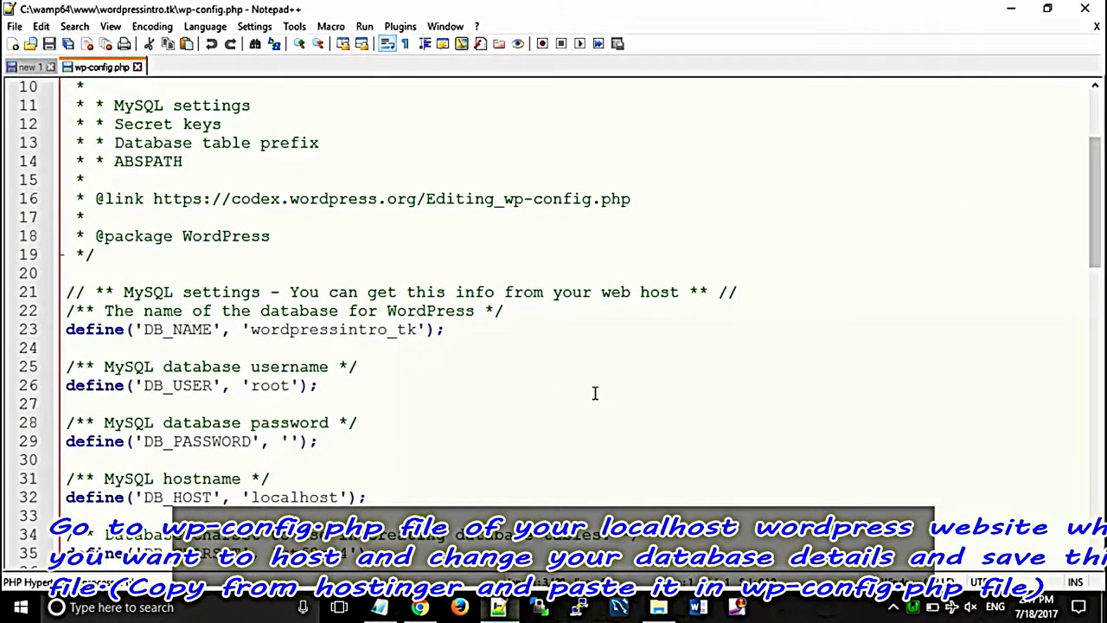
click(428, 609)
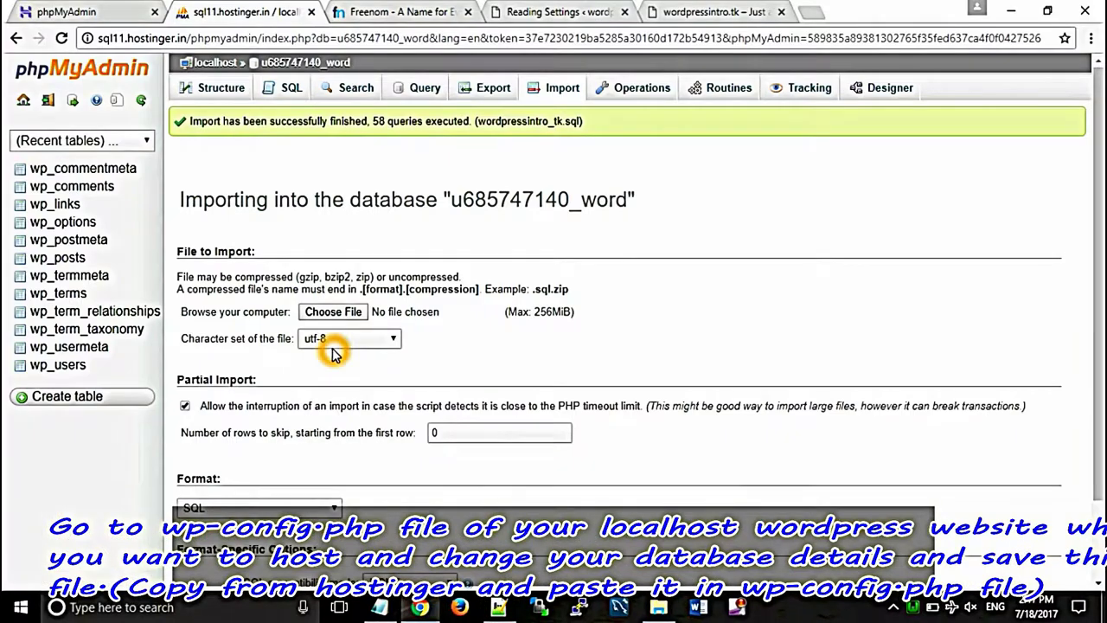
click(68, 11)
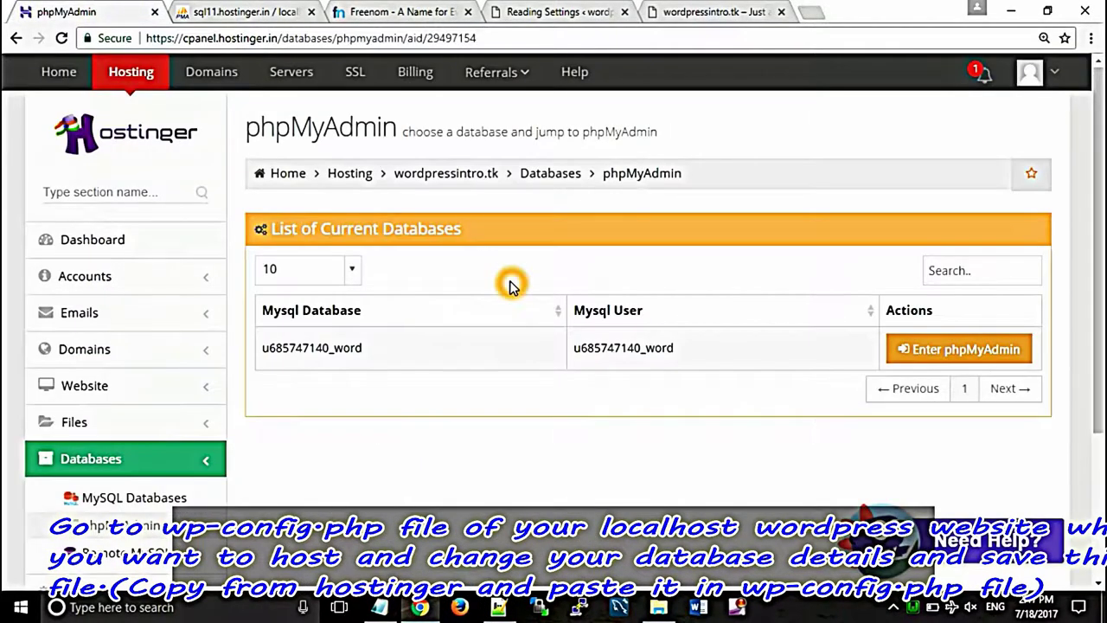
drag(362, 346, 262, 347)
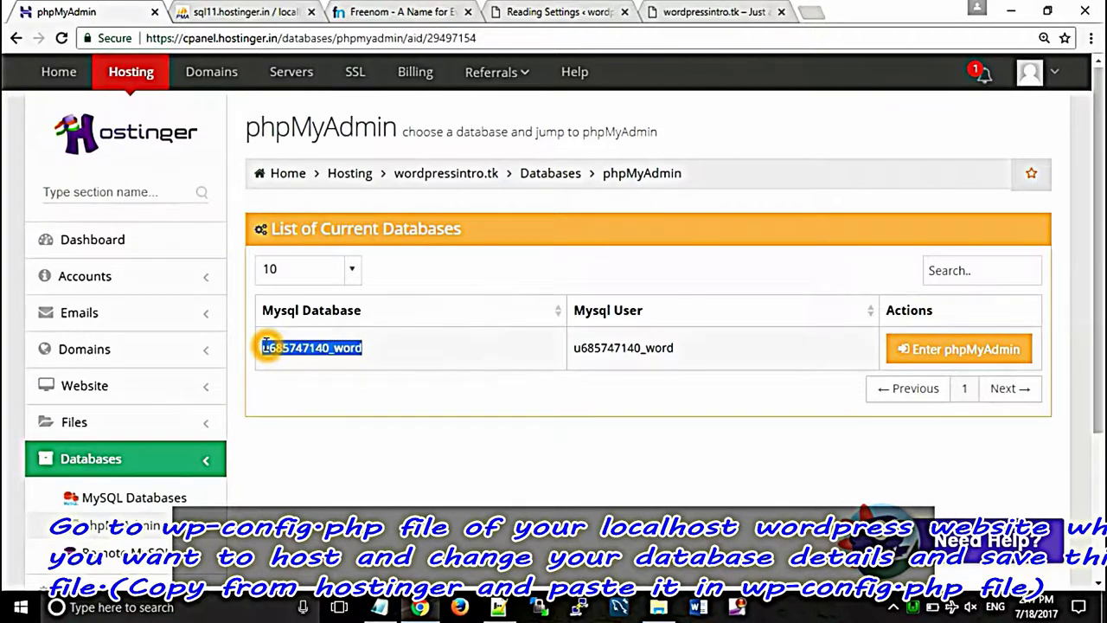
right_click(297, 350)
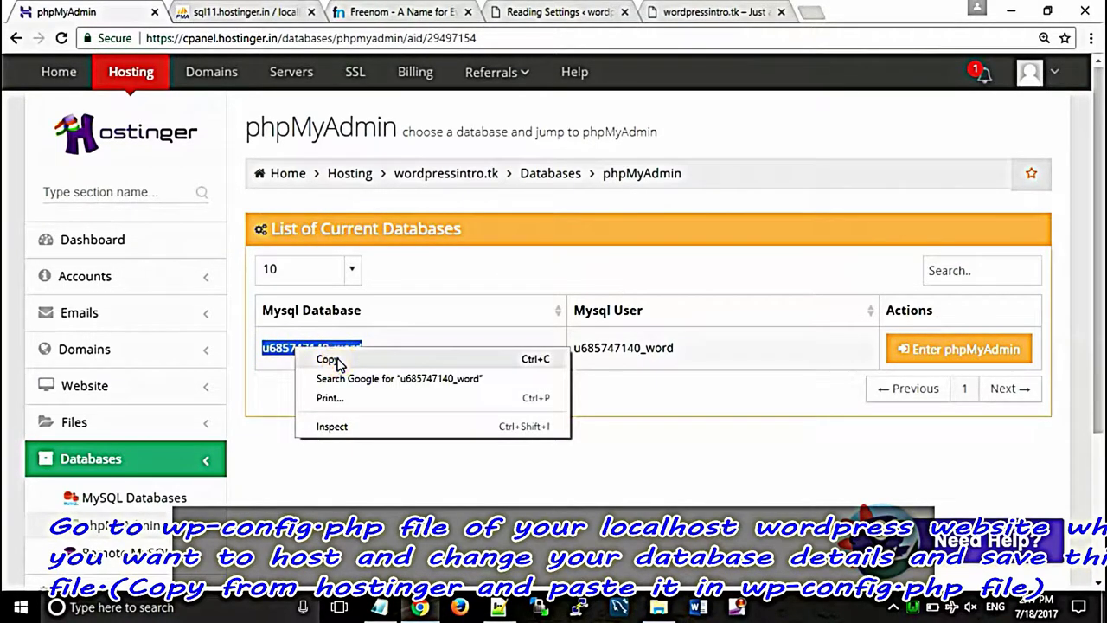
click(336, 360)
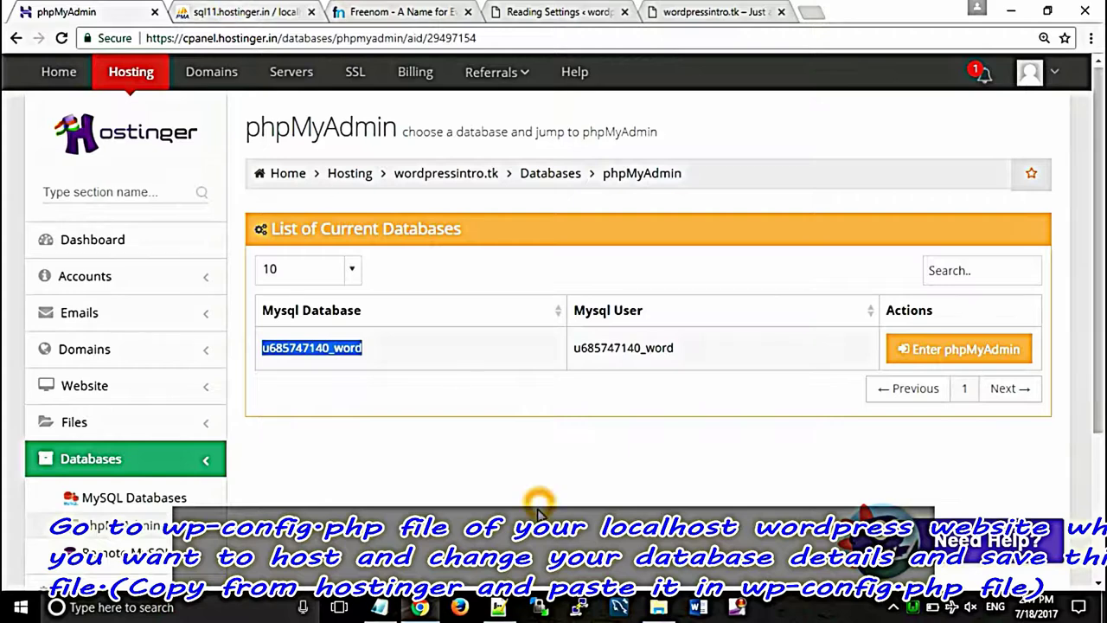
click(499, 607)
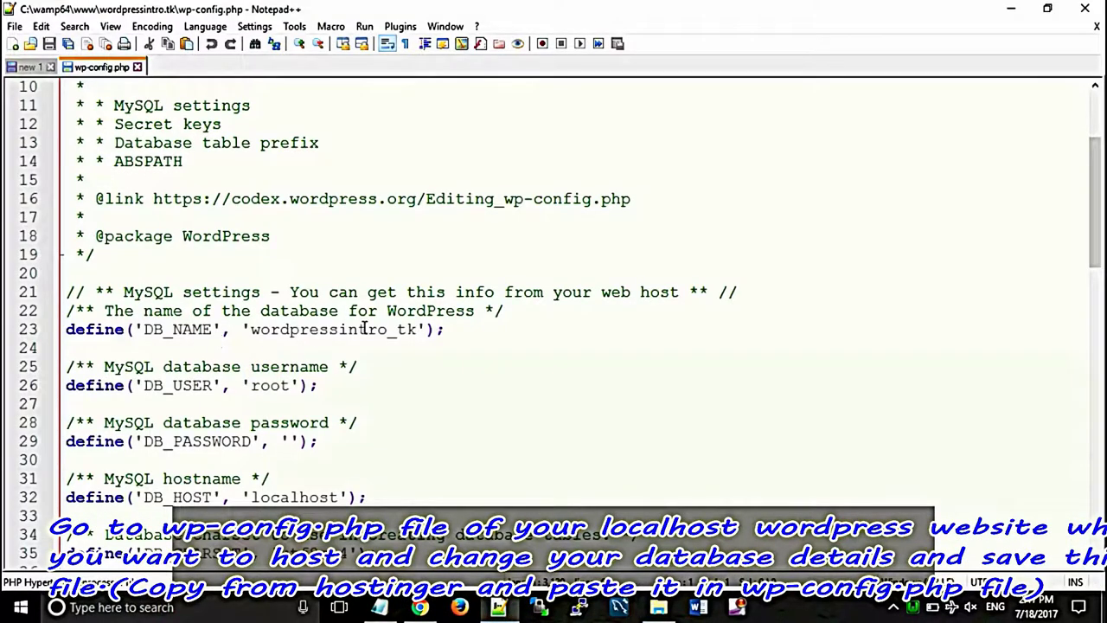
drag(417, 330, 255, 334)
key(ctrl+v)
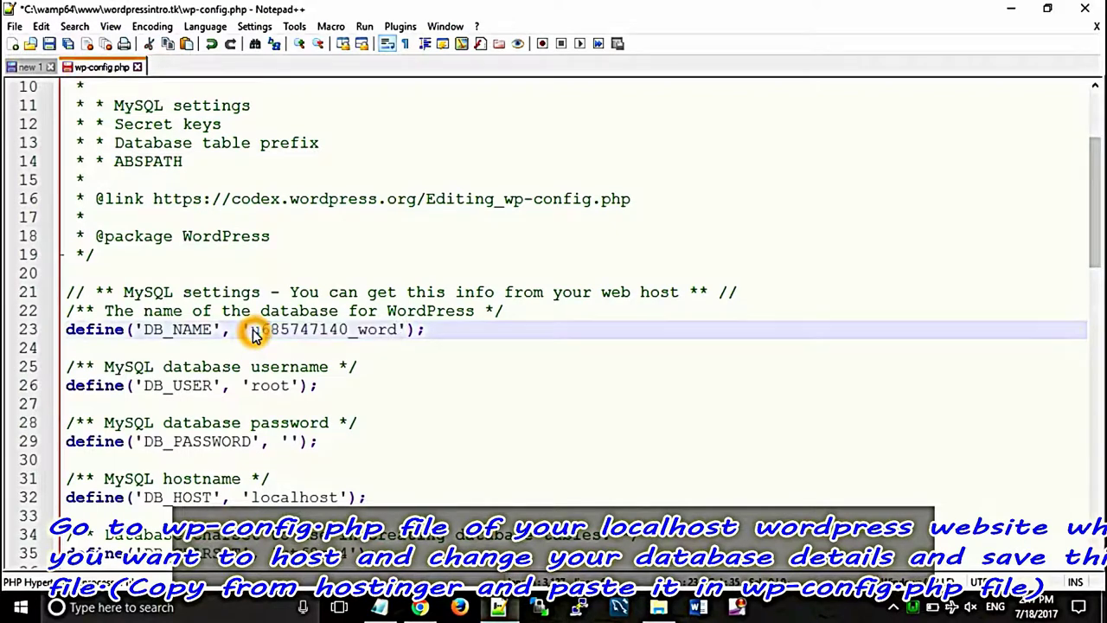
Step: Replace the root DB_USER with the Hostinger database user and fill in DB_PASSWORD
drag(292, 386, 257, 385)
key(BackSpace)
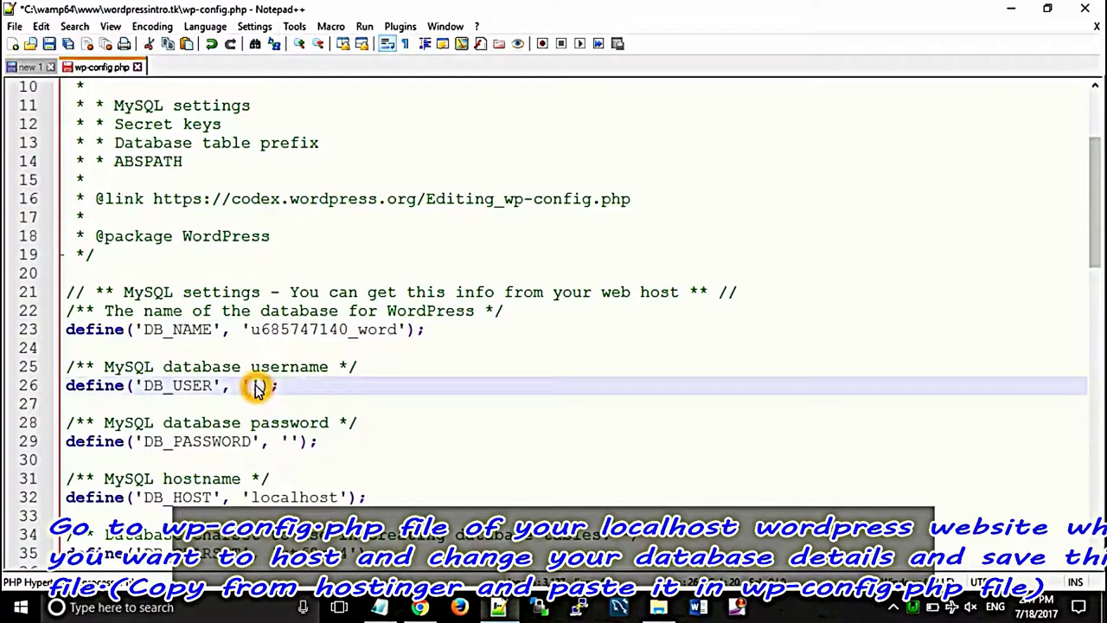
click(420, 607)
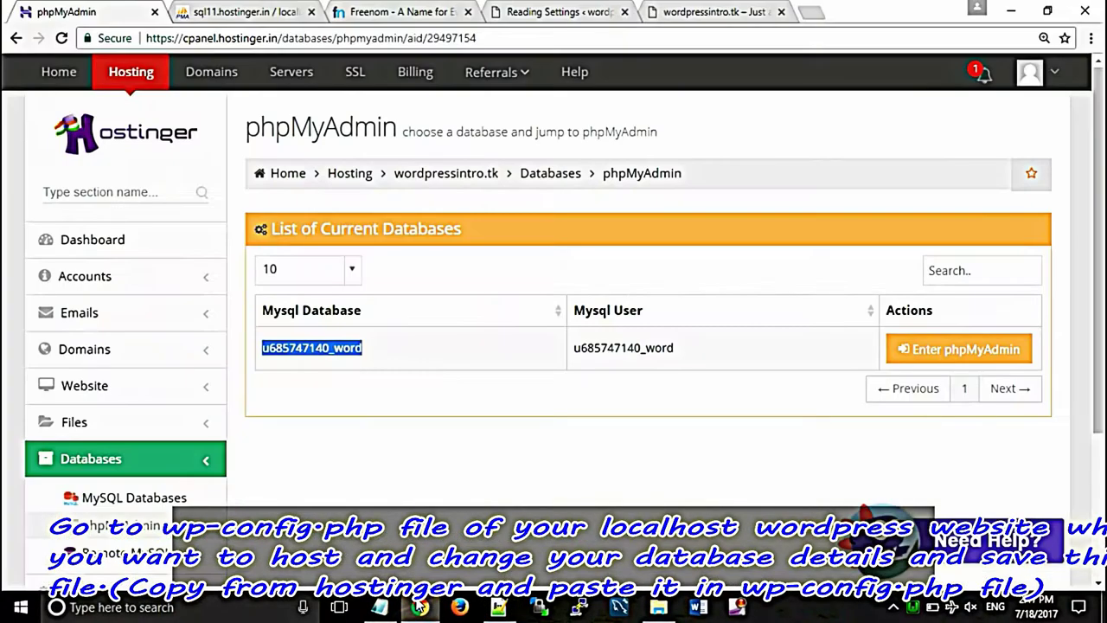
drag(675, 347, 576, 347)
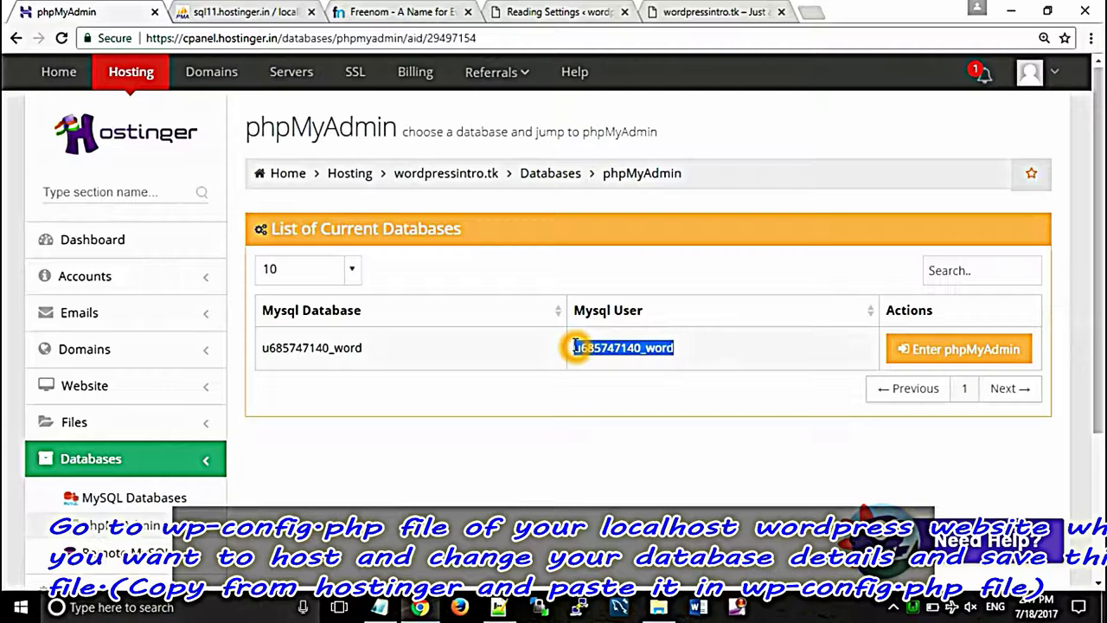
click(499, 607)
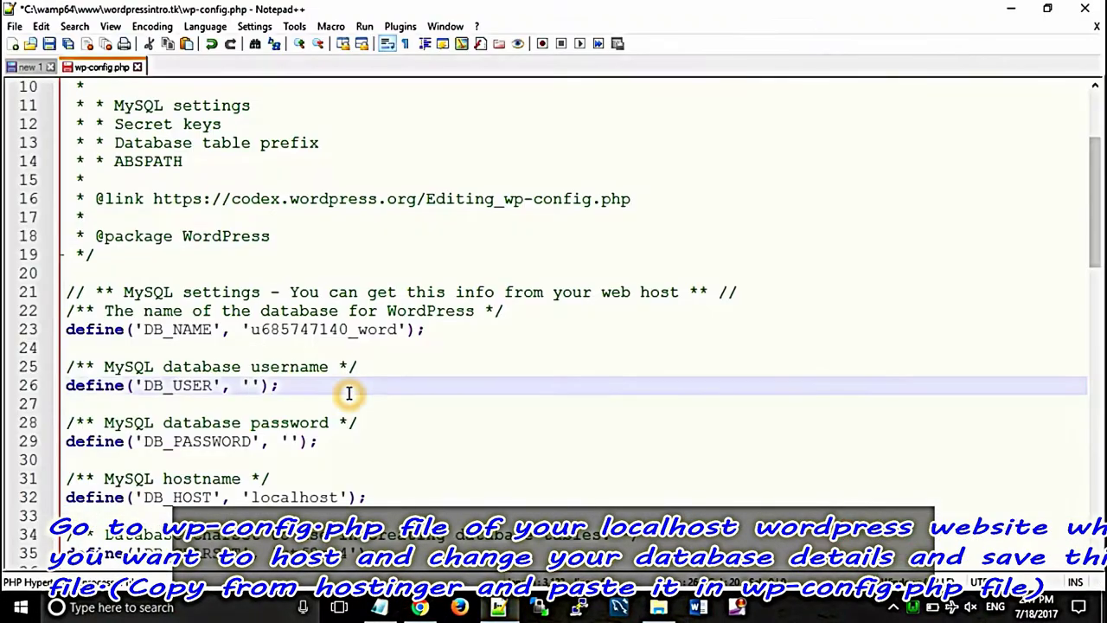
click(253, 385)
key(ctrl+v)
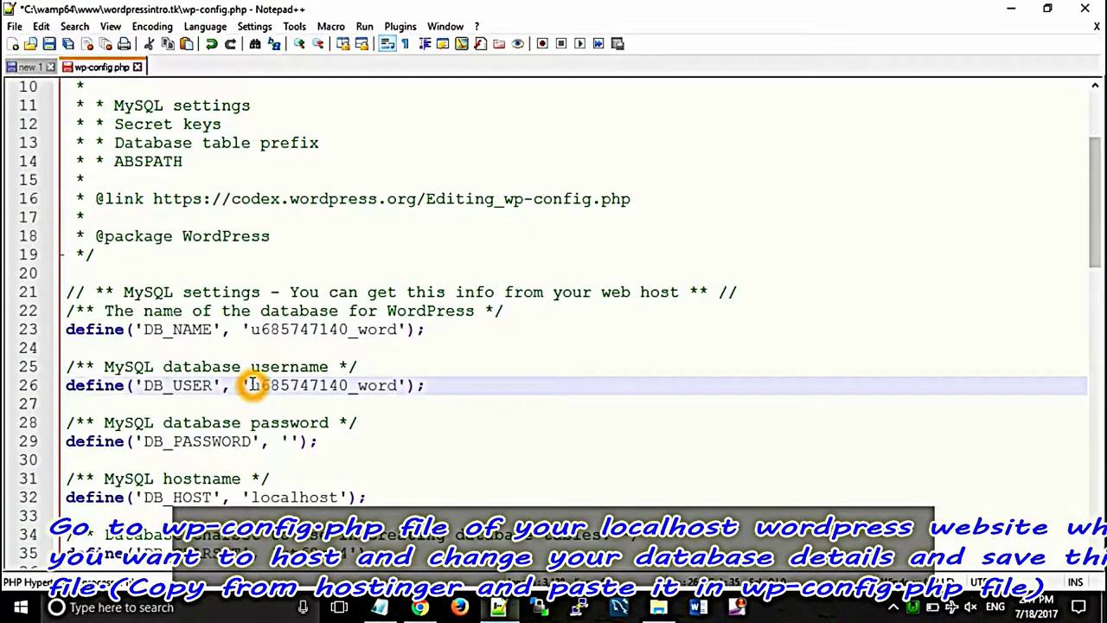
click(292, 441)
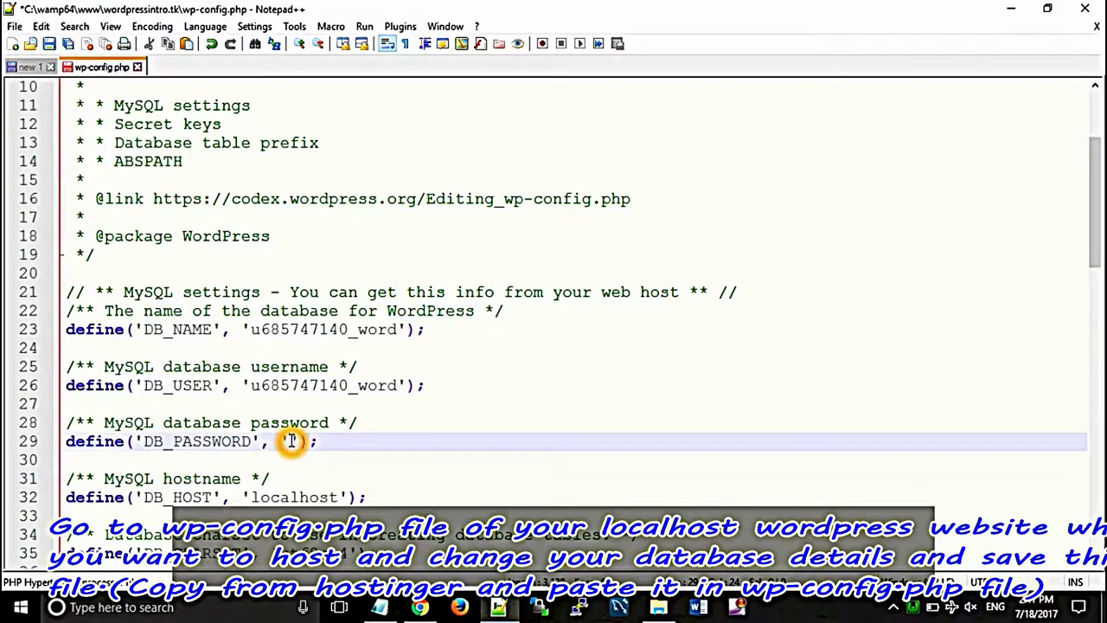
key(ctrl+v)
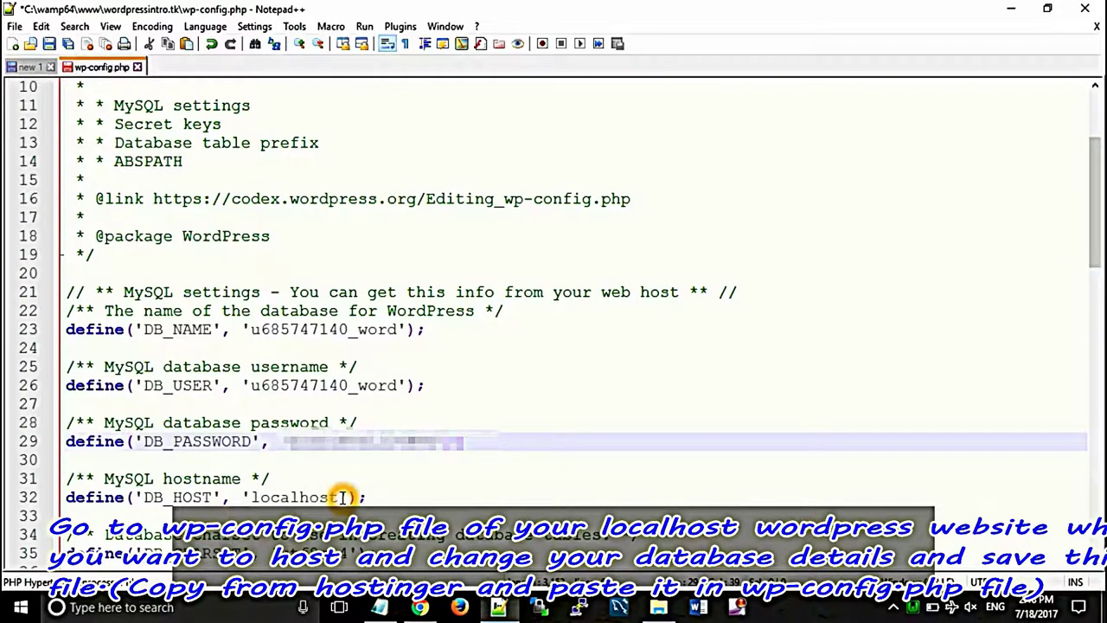
click(421, 606)
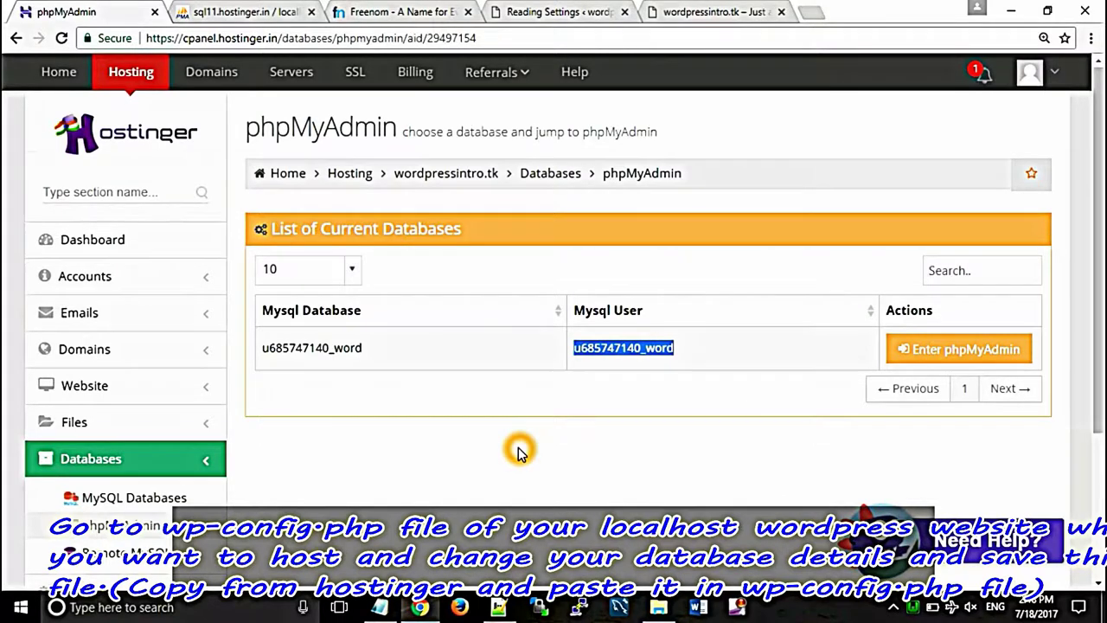
scroll(519, 452, down, 2)
Step: Replace localhost in DB_HOST with mysql.hostinger.in from the MySQL Databases page
click(154, 327)
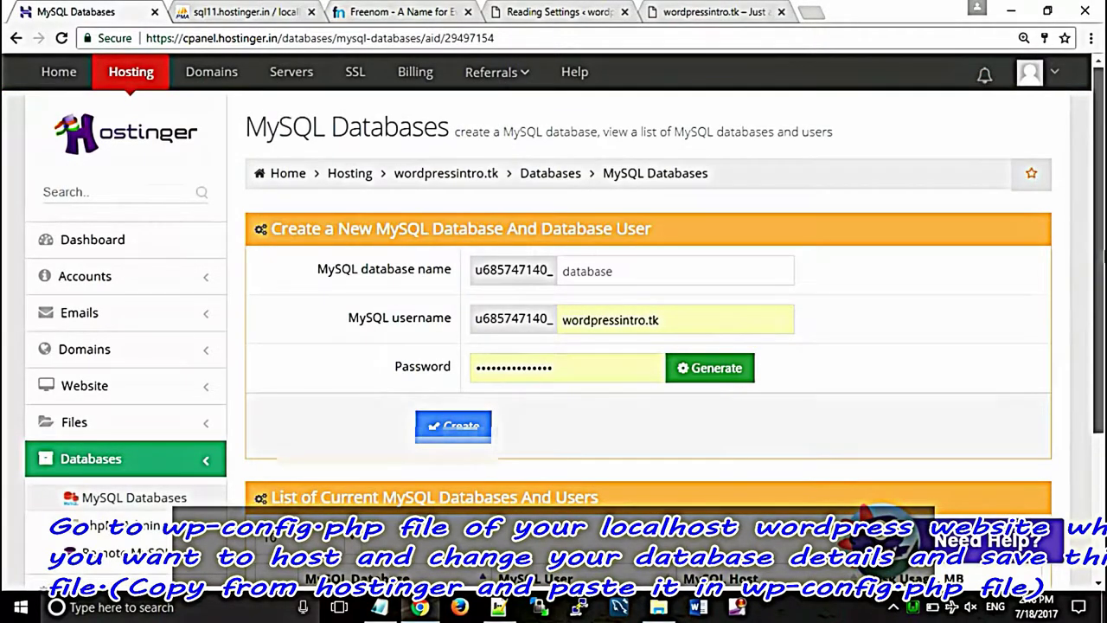
scroll(1097, 252, down, 2)
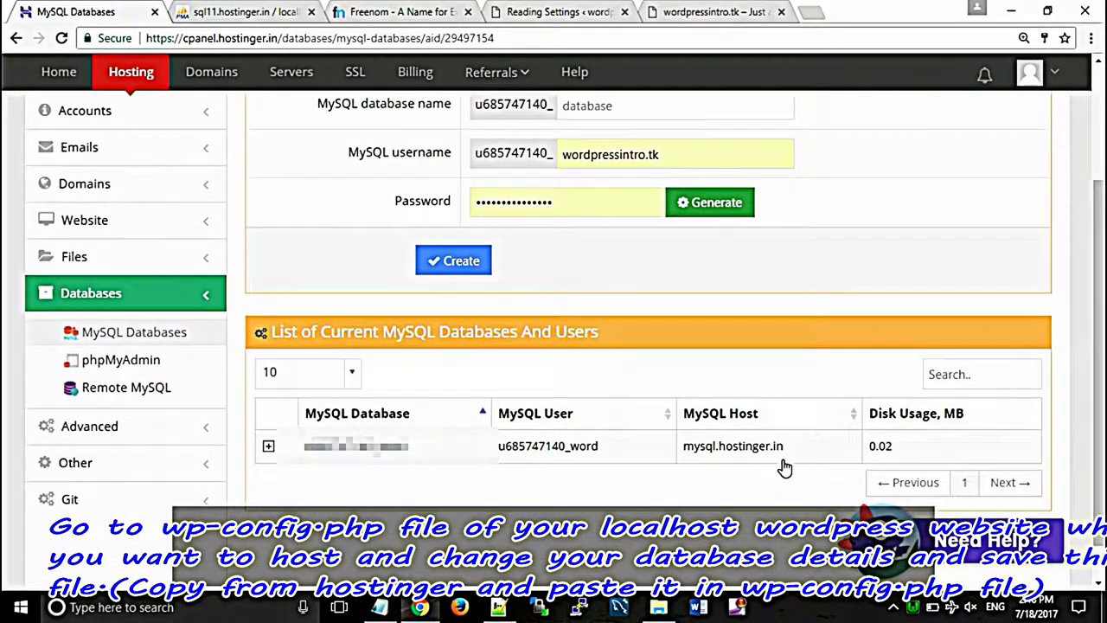
drag(784, 451, 689, 450)
right_click(688, 448)
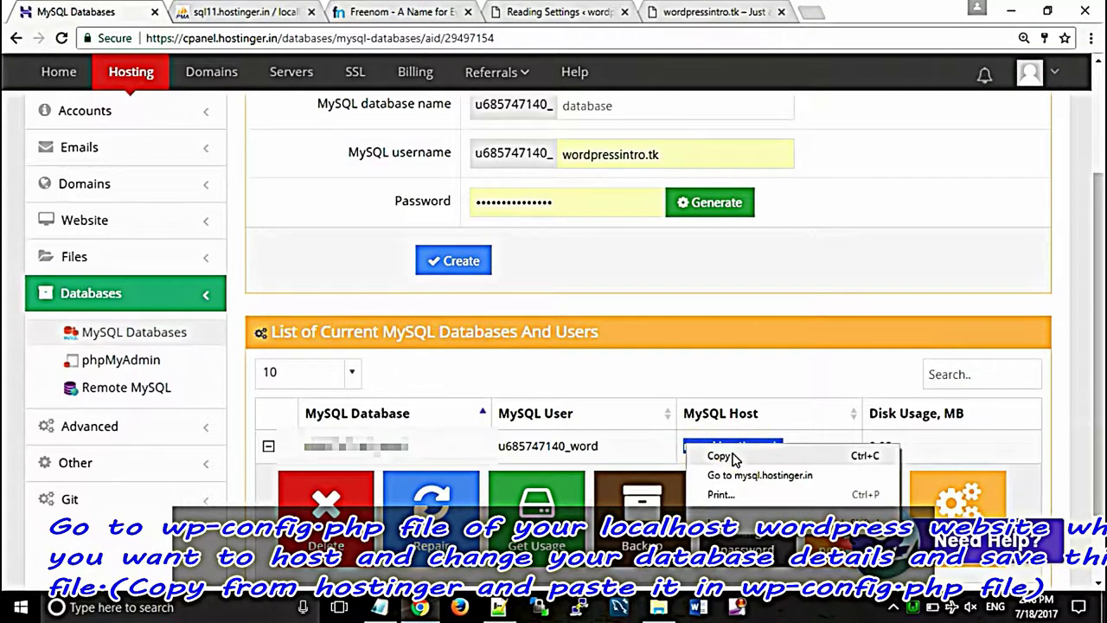
click(720, 456)
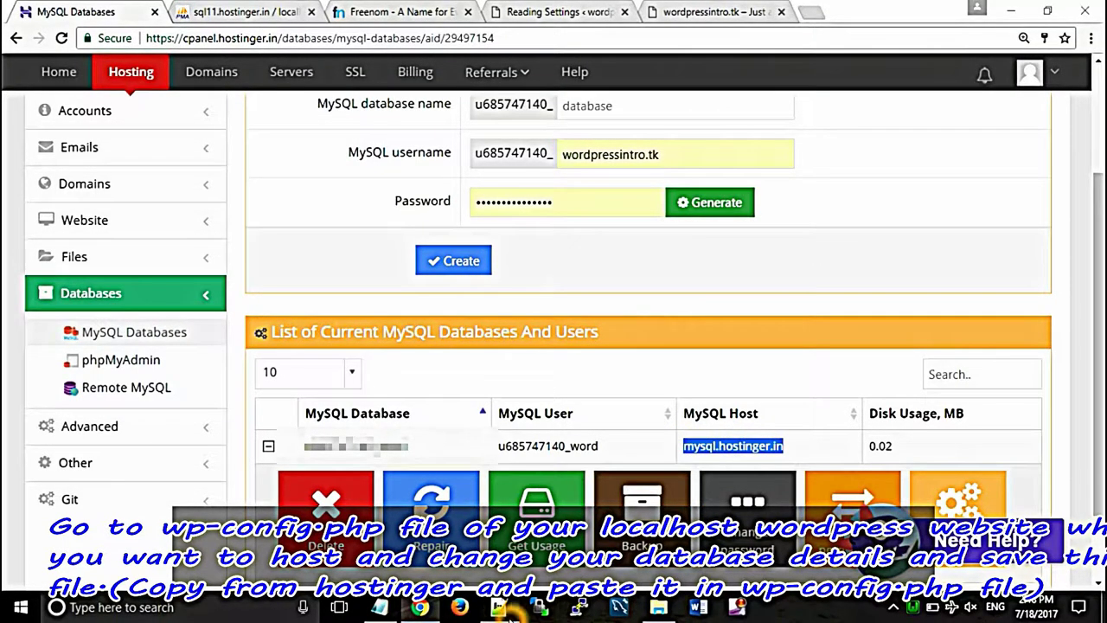
click(504, 609)
drag(341, 497, 252, 496)
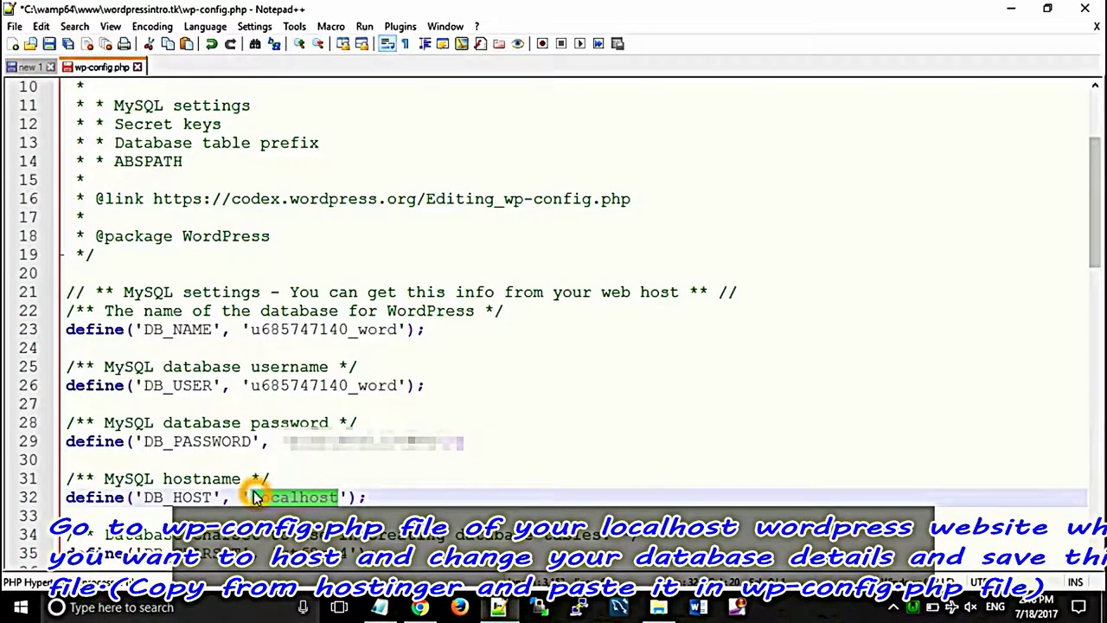
key(ctrl+v)
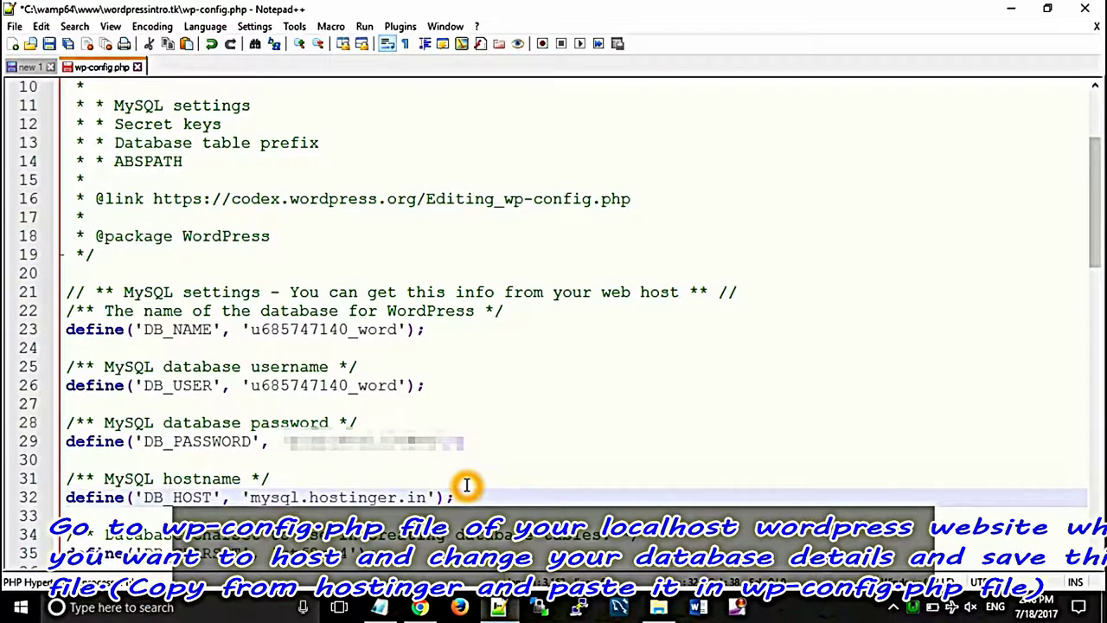
Step: Save the edited wp-config.php and close it in Notepad++
key(ctrl+s)
right_click(187, 200)
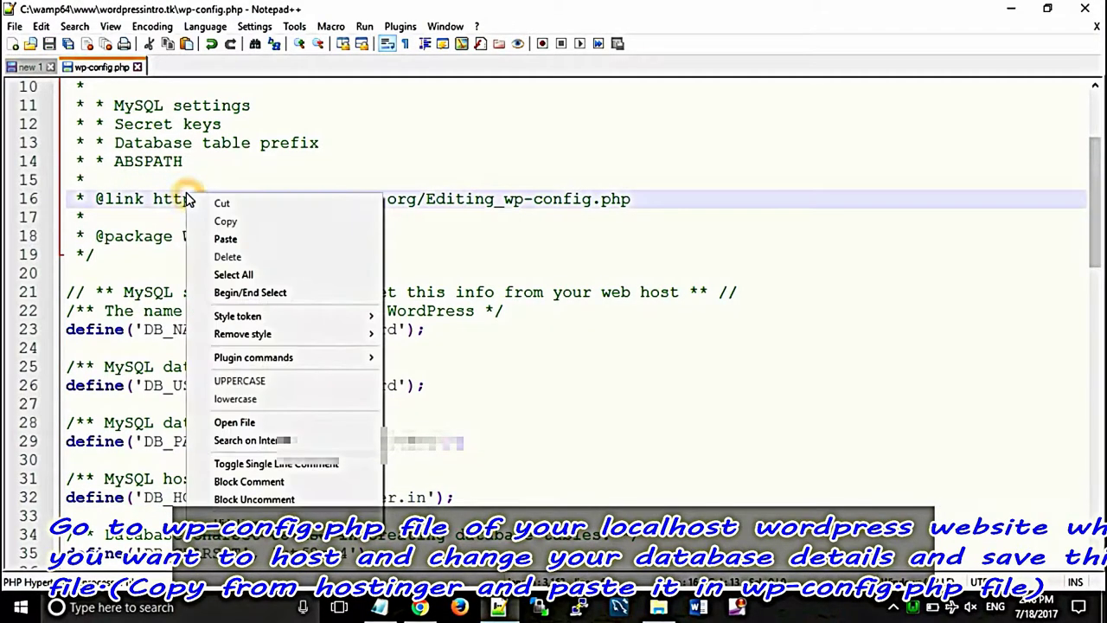
click(50, 45)
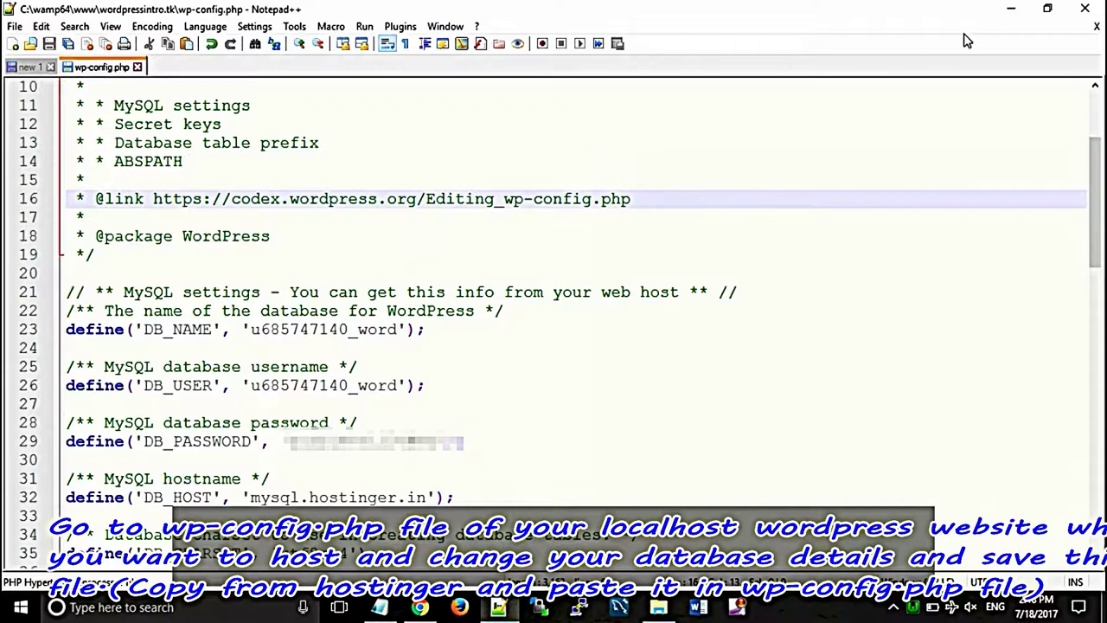
click(1097, 28)
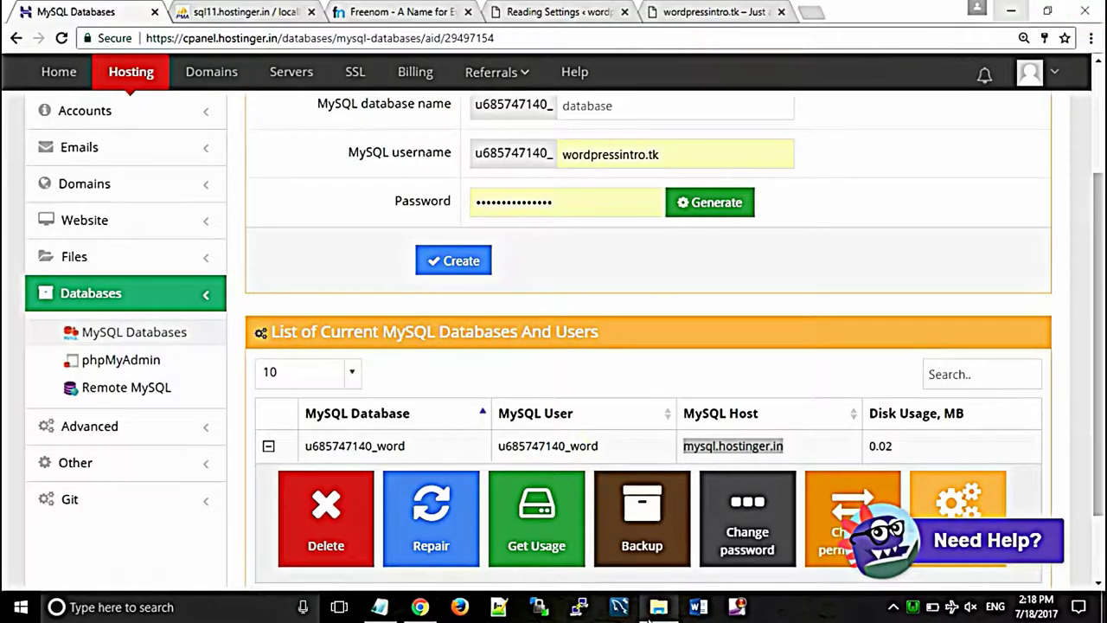
click(656, 610)
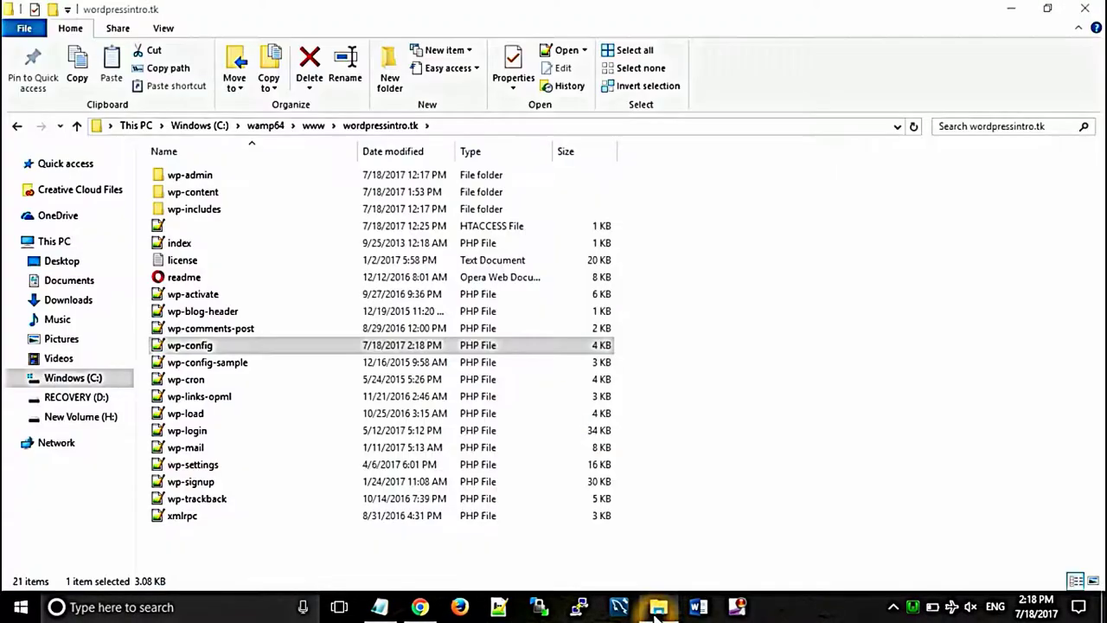
Step: Compress all 21 wordpressintro.tk site files and folders into a zip archive
click(231, 344)
key(ctrl+a)
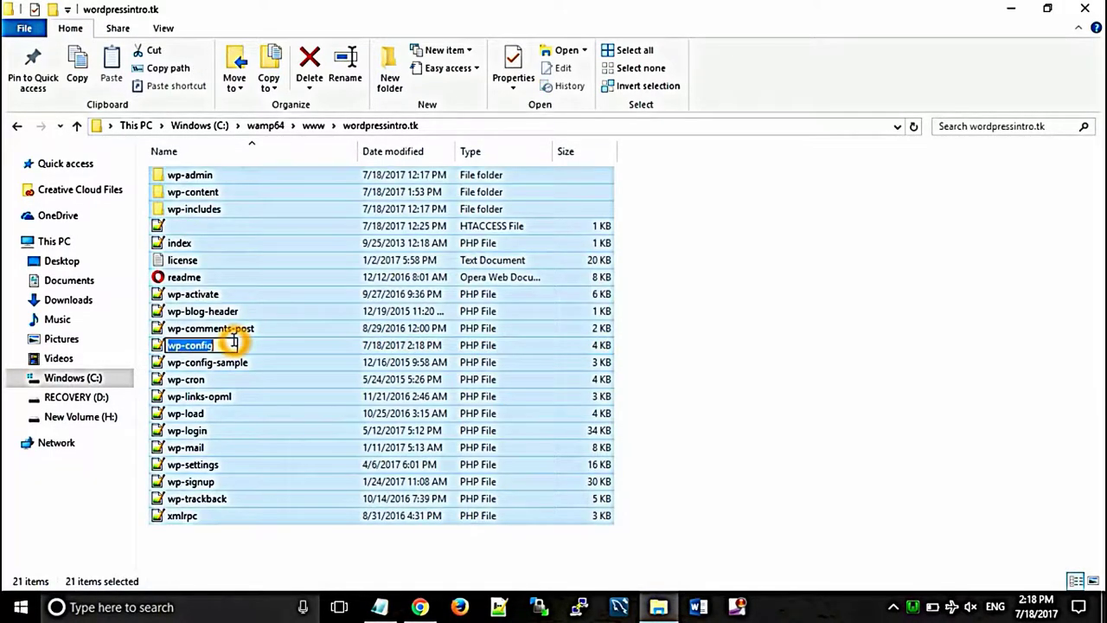
click(277, 349)
key(ctrl+a)
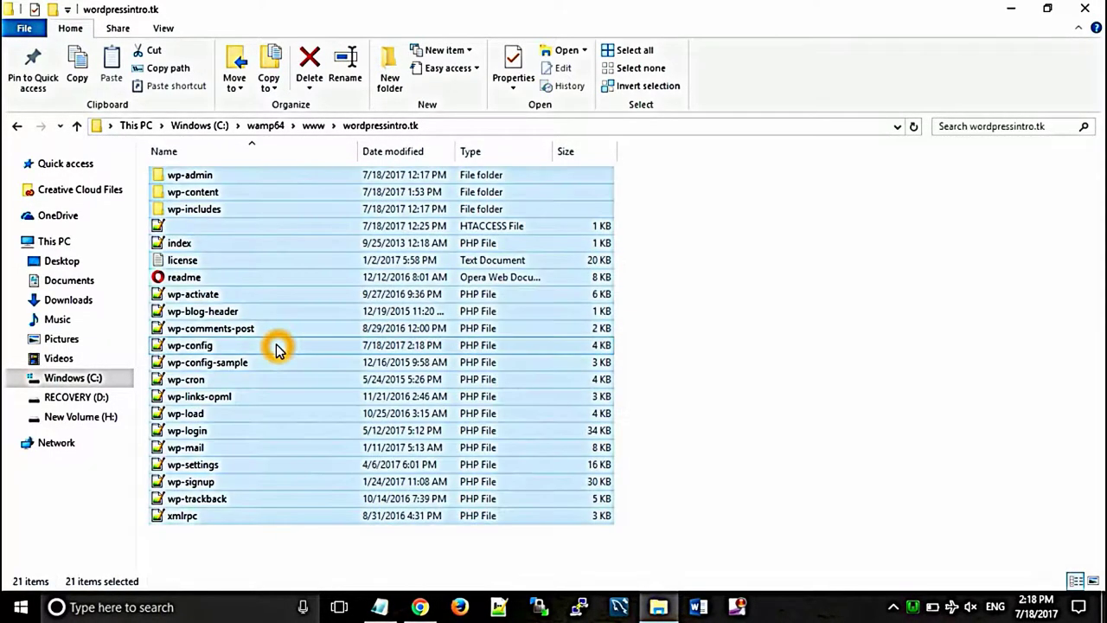
right_click(277, 349)
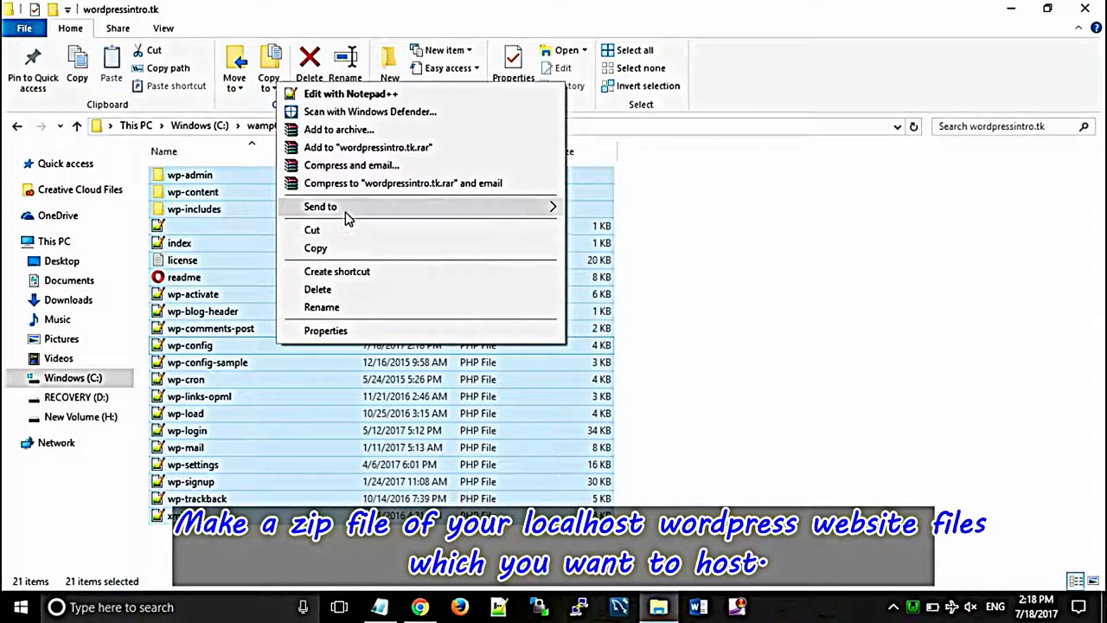
mouse_move(413, 201)
click(604, 227)
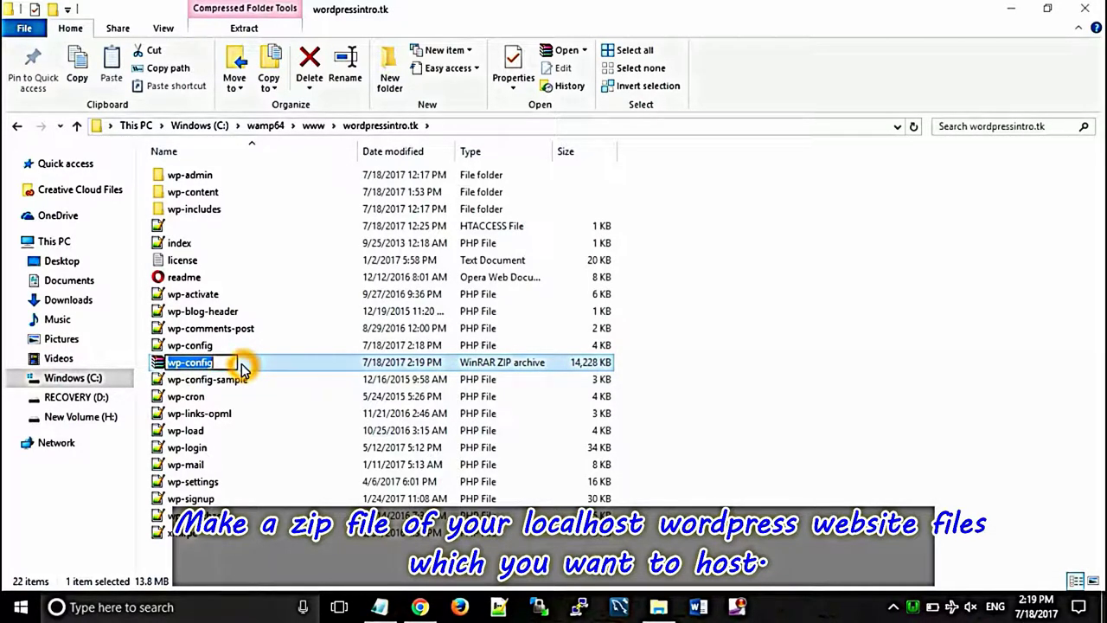
Step: Rename the new zip archive to wpintro
click(222, 362)
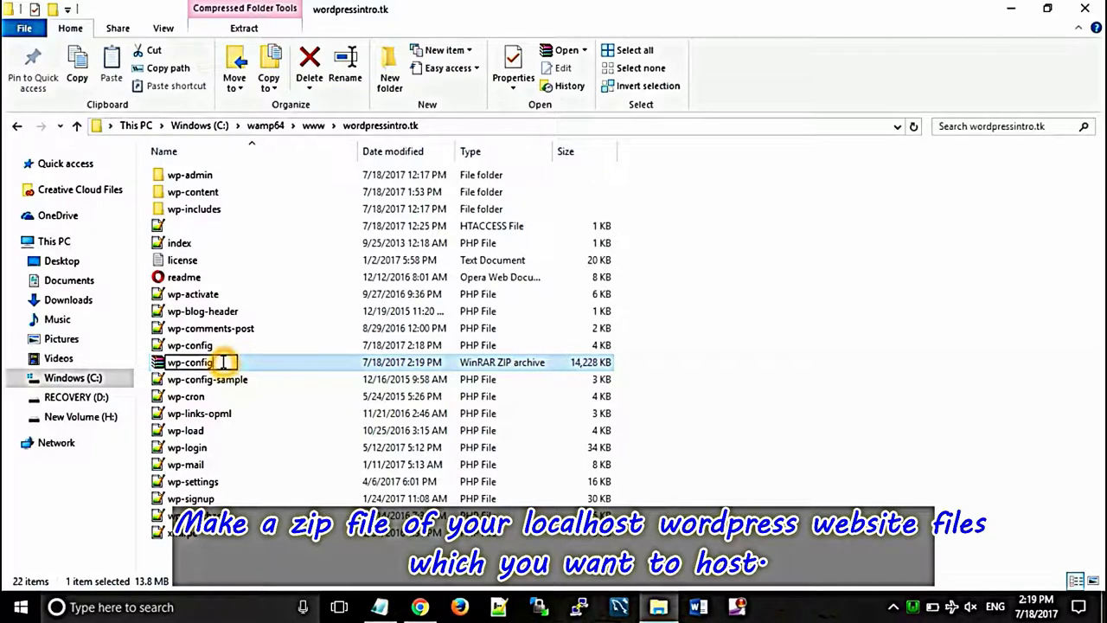
key(BackSpace)
key(BackSpace)
key(BackSpace)
key(BackSpace)
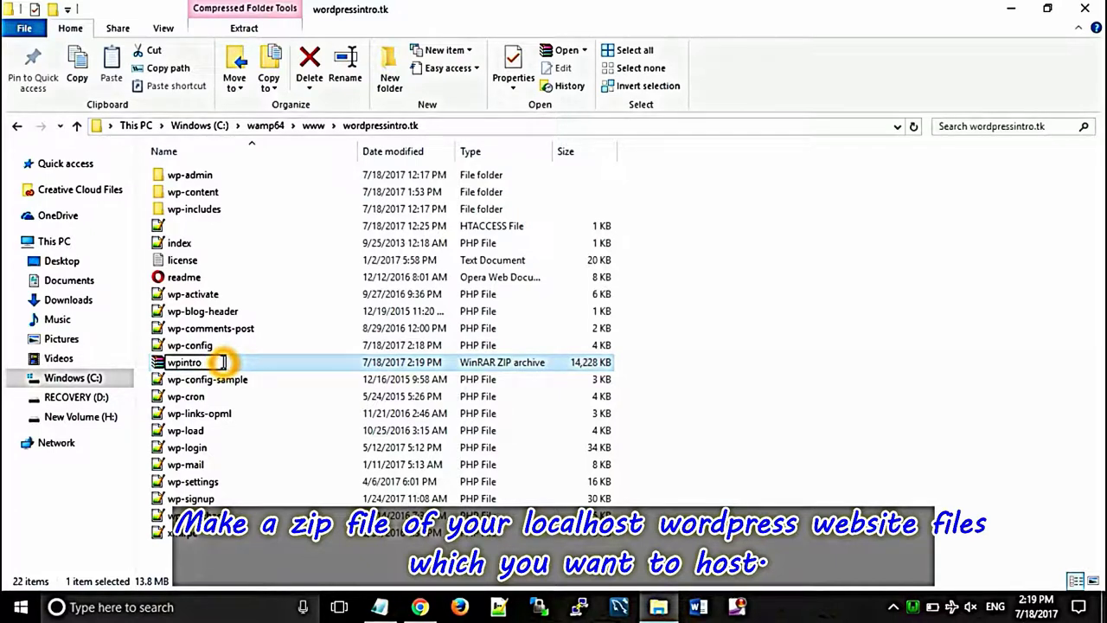
click(638, 385)
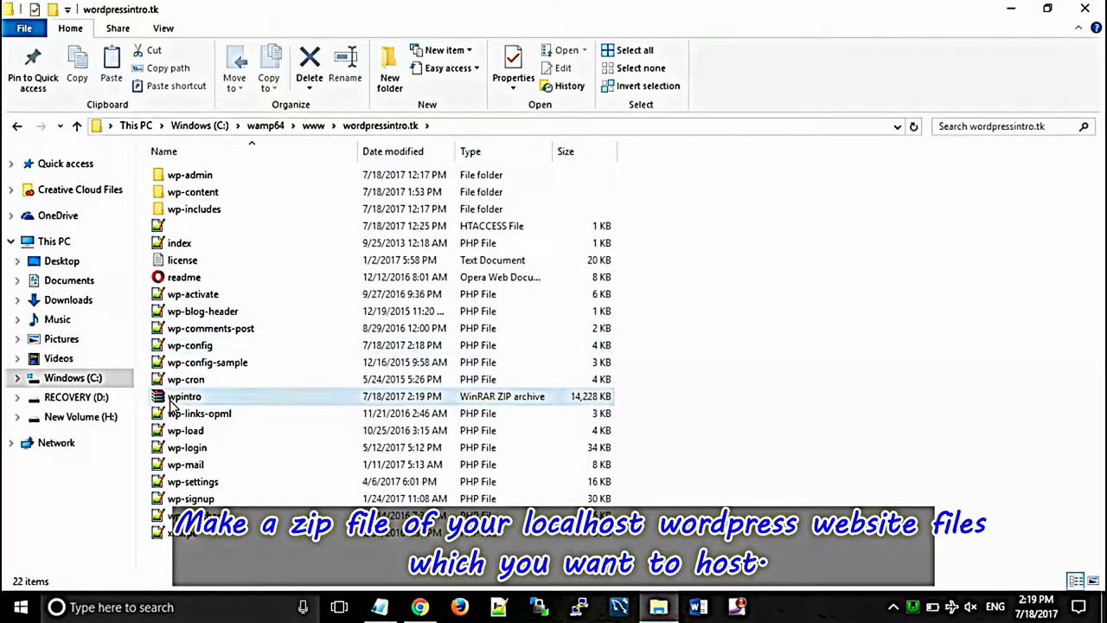
click(419, 607)
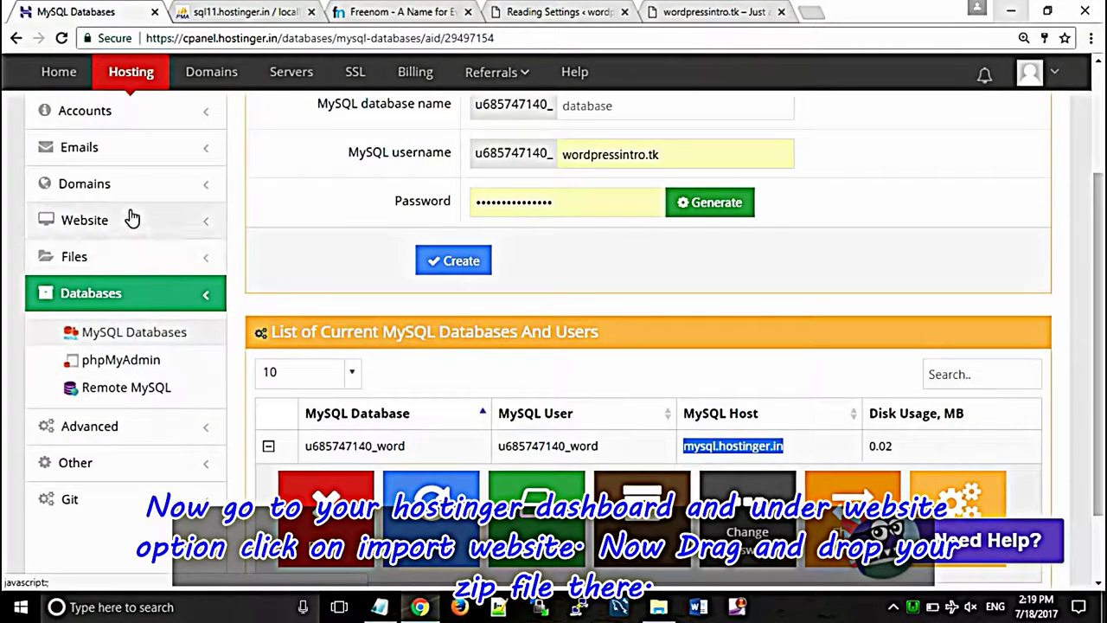
Step: Upload wpintro.zip on the Website > Import Website page until 'File has been uploaded.' appears
click(132, 220)
click(134, 317)
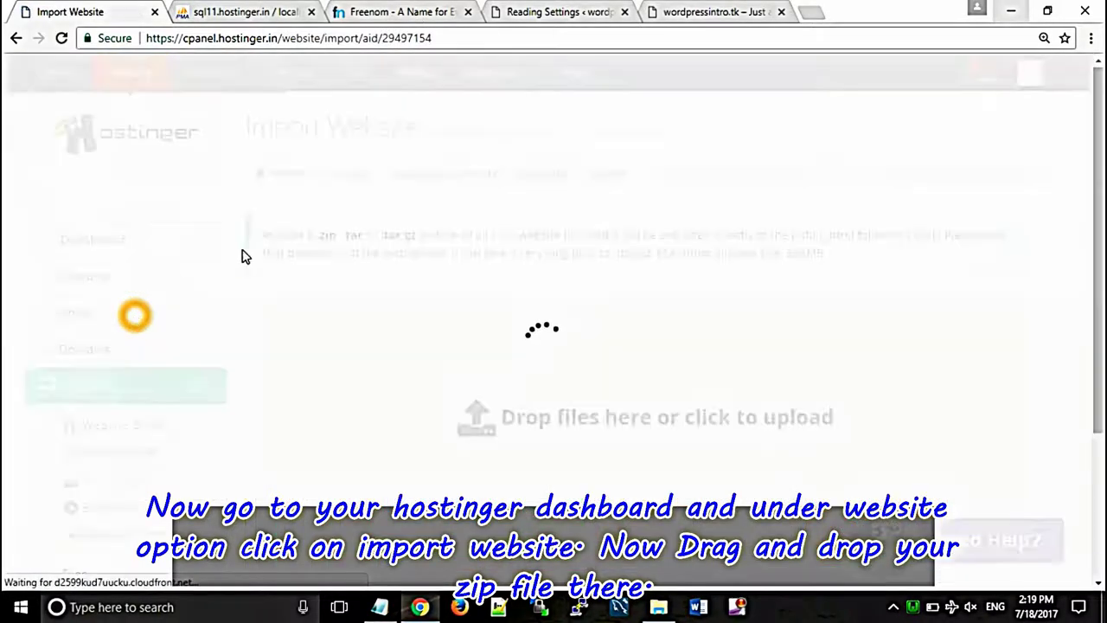
click(658, 607)
drag(198, 396, 498, 443)
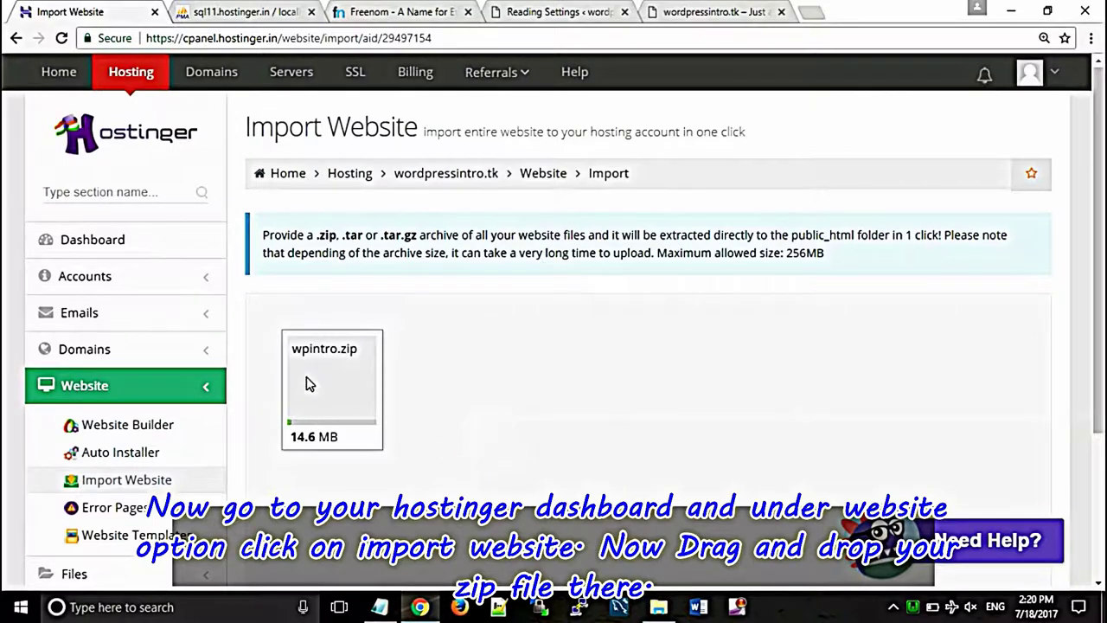
click(305, 432)
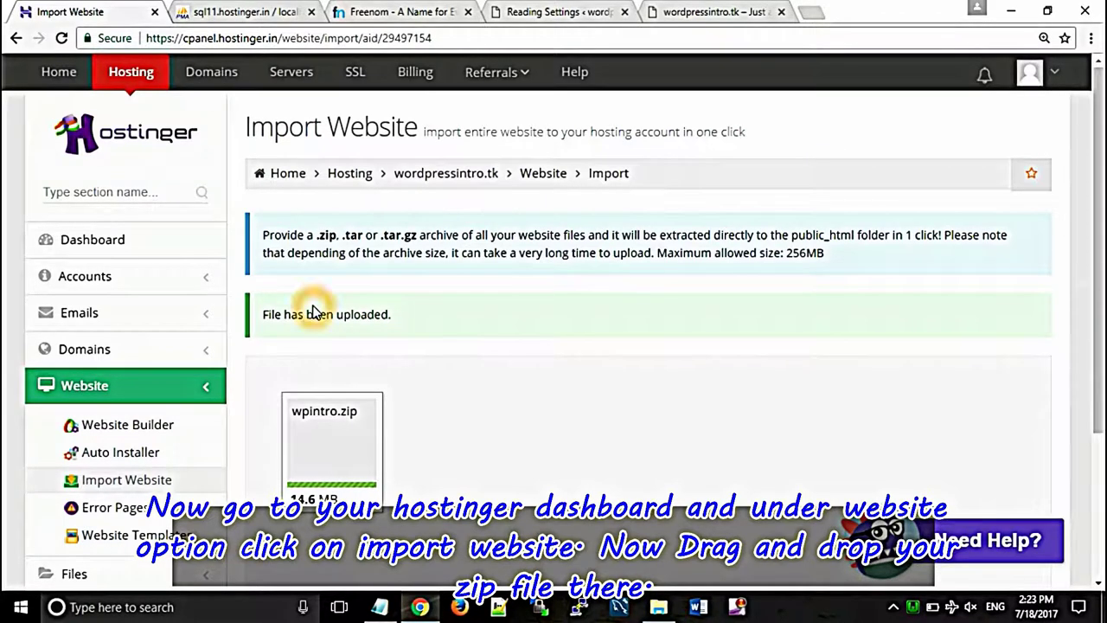
click(400, 334)
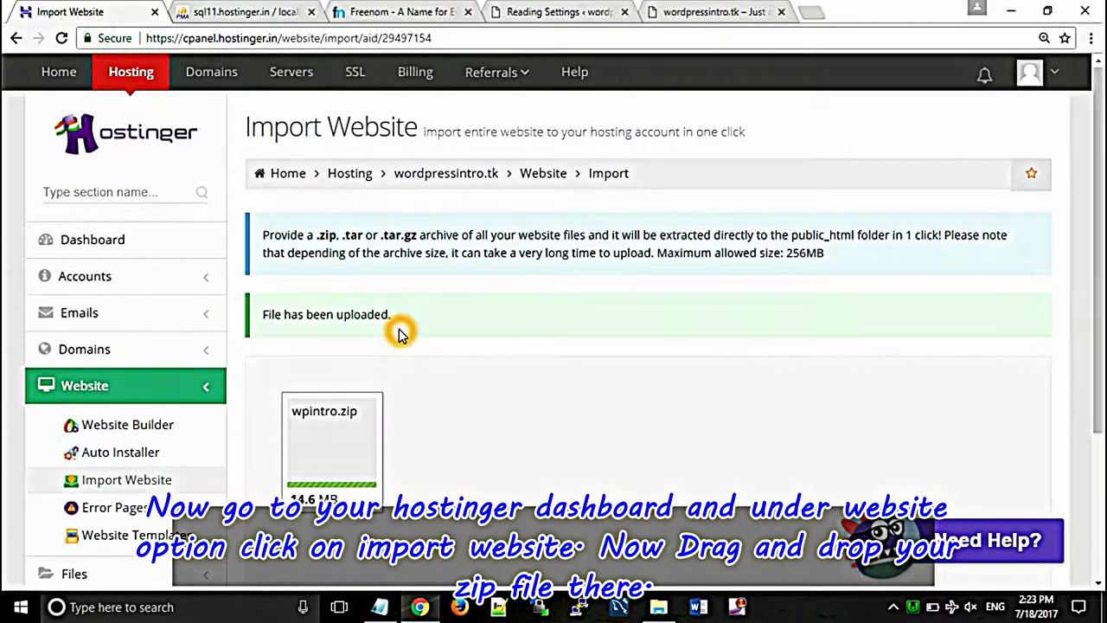
click(151, 285)
Step: Open wordpressintro.tk from Accounts > Details in a new tab, which shows a database connection error
click(100, 317)
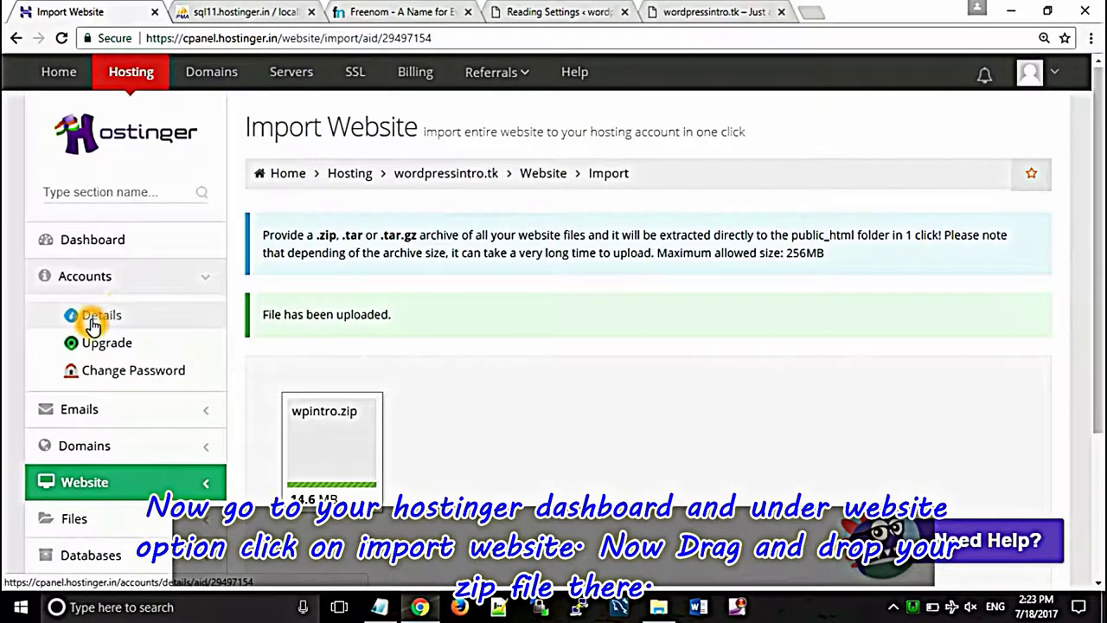
click(101, 319)
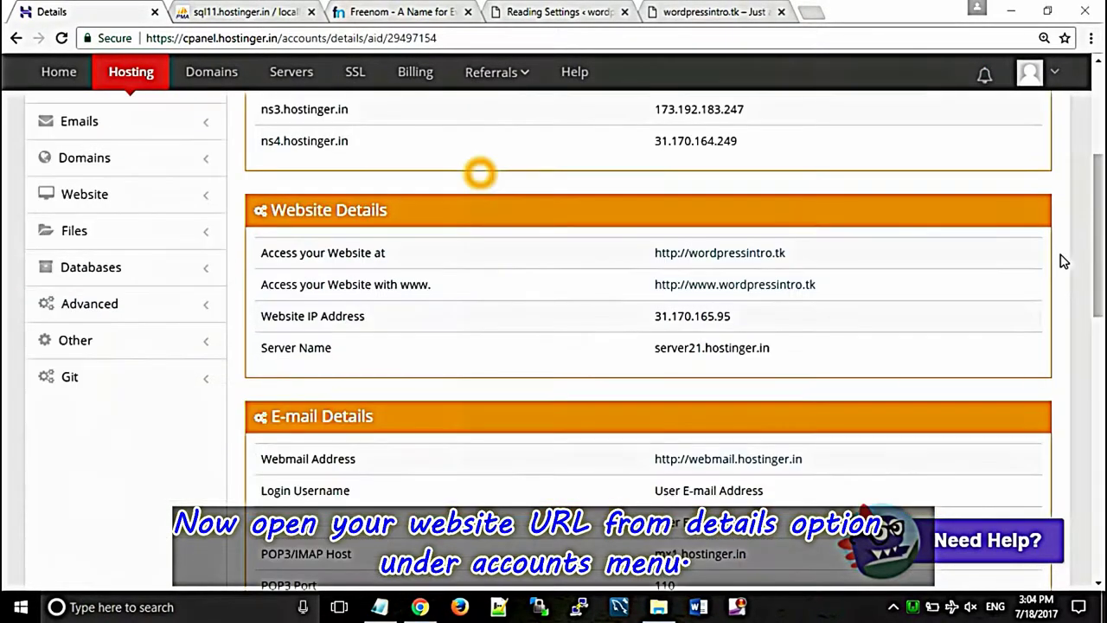
drag(1102, 275, 1099, 215)
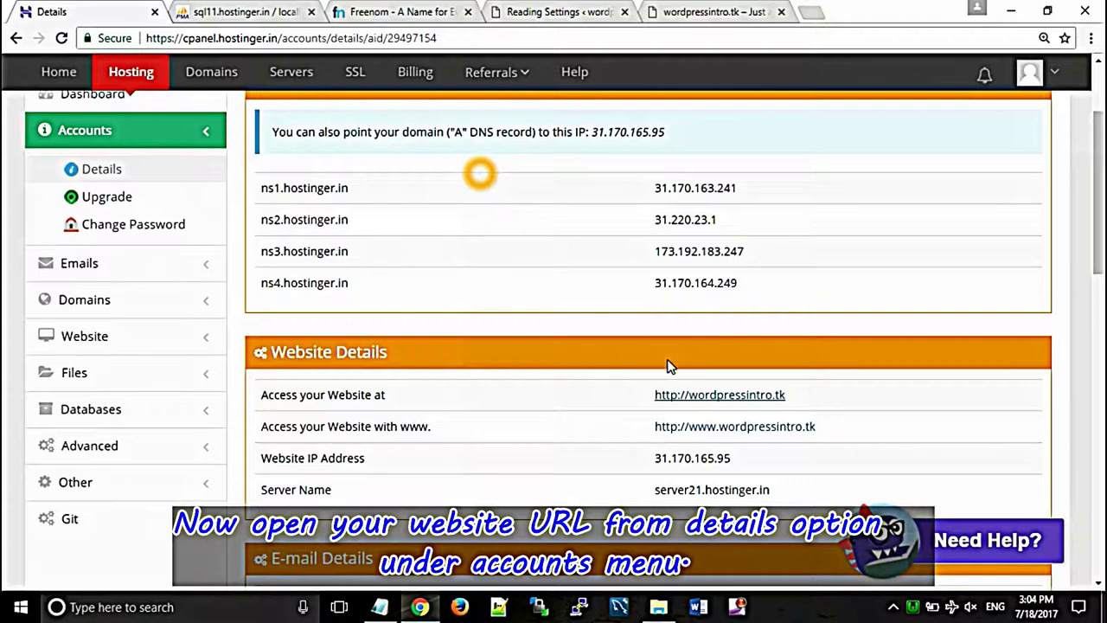
right_click(697, 403)
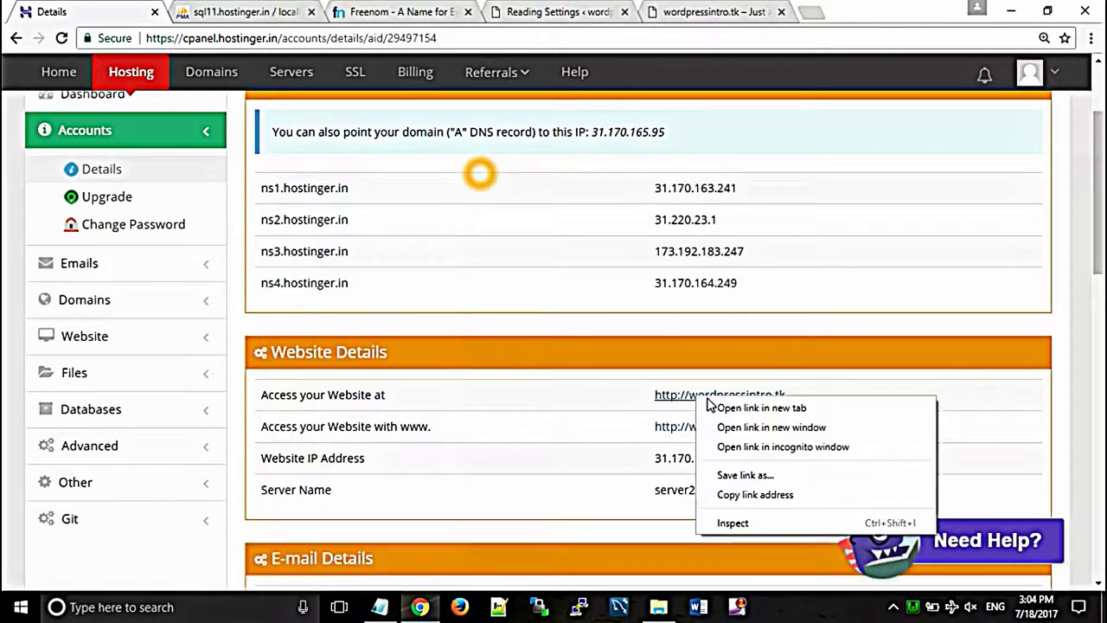
click(731, 408)
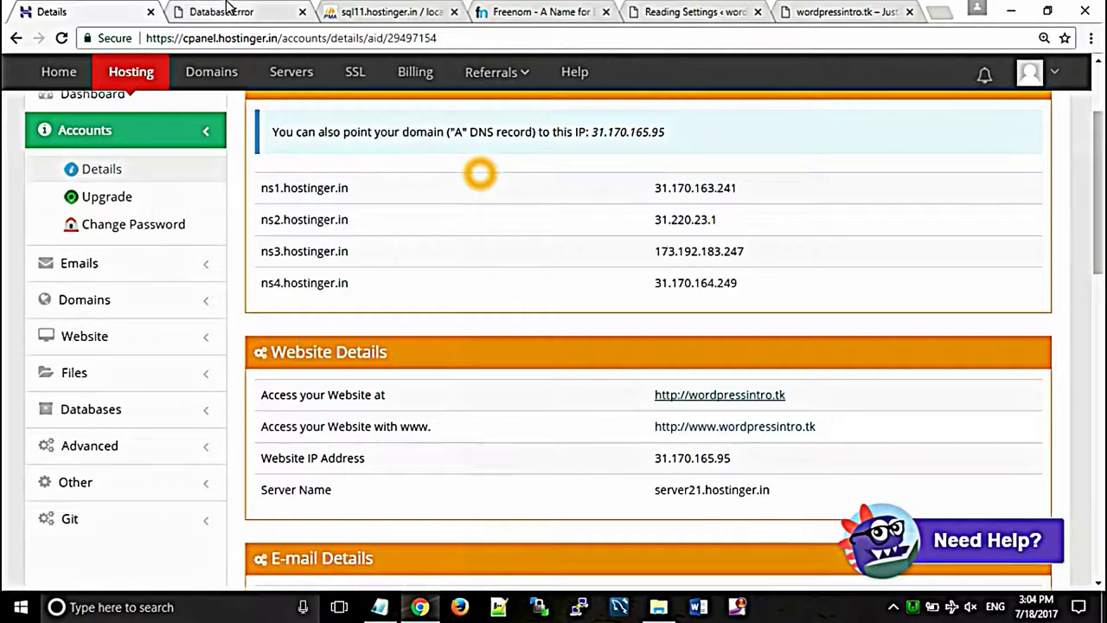
click(228, 9)
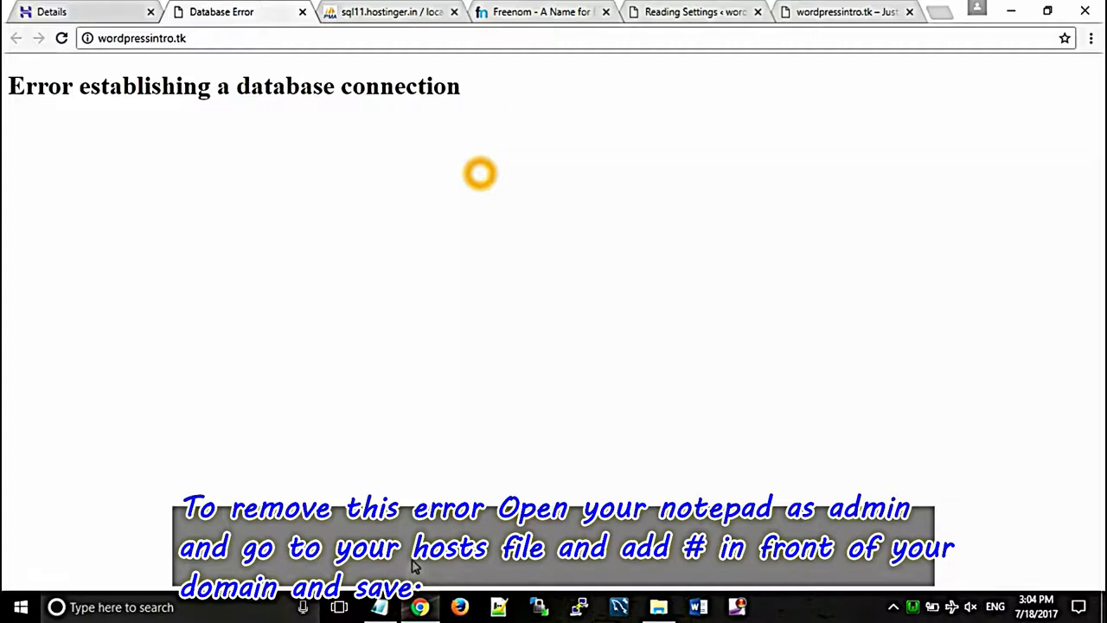
Step: Launch Notepad with administrator rights
right_click(381, 608)
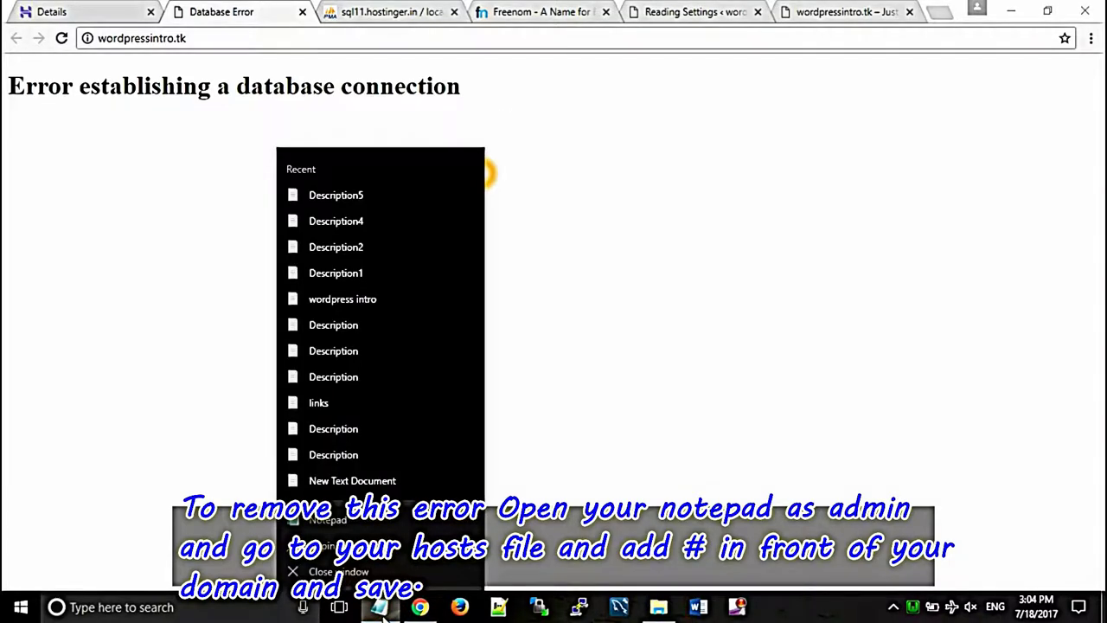
right_click(366, 521)
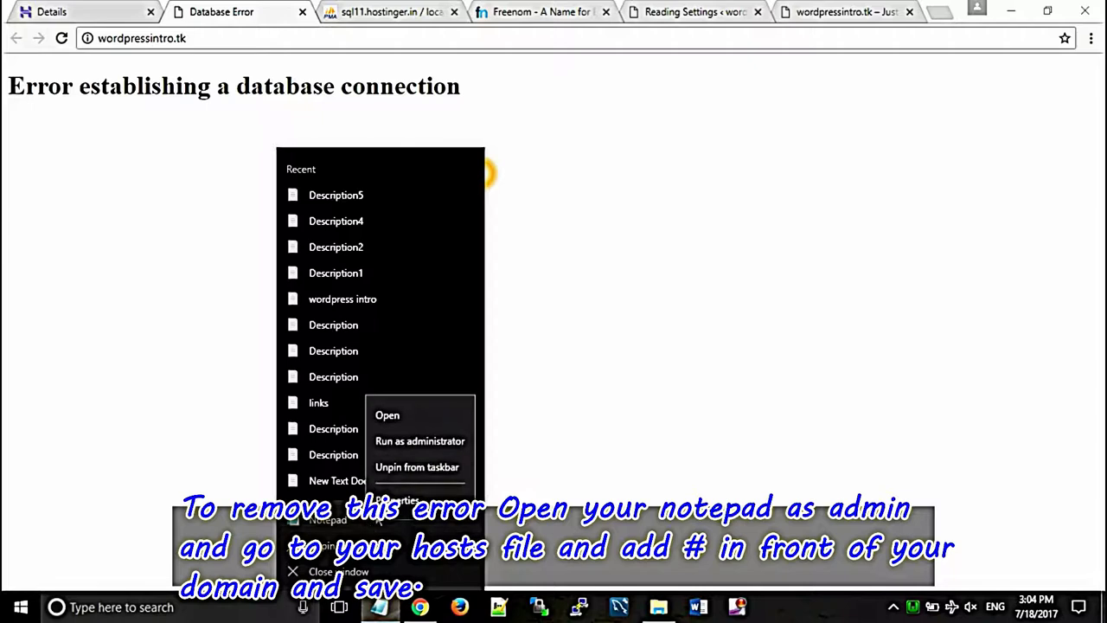
click(408, 441)
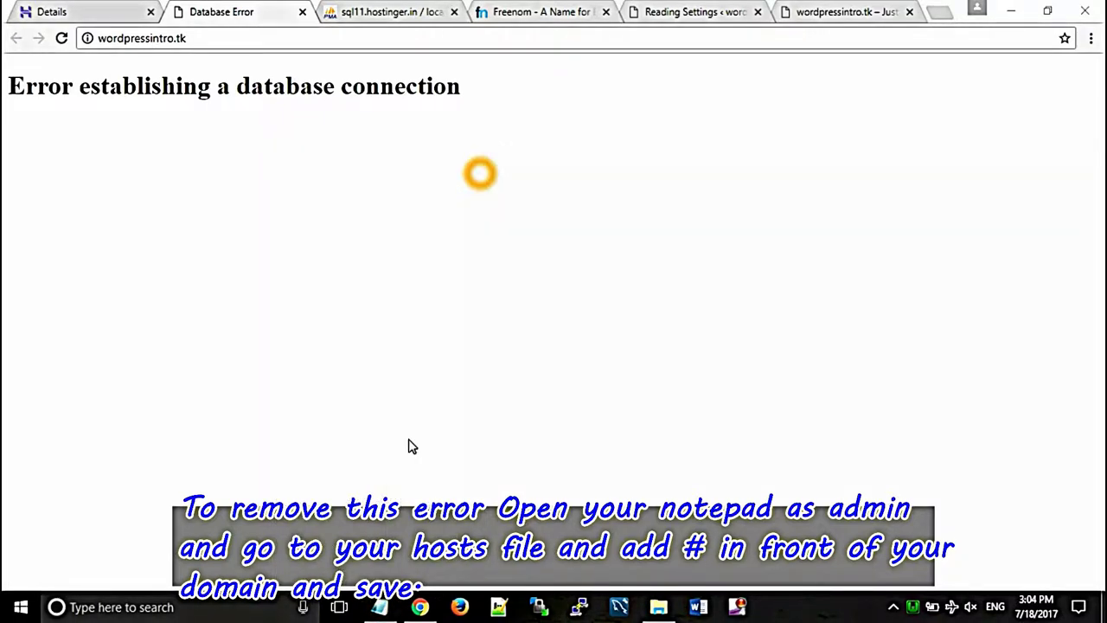
Step: Open the hosts file from C:\Windows\System32\drivers\etc
click(84, 77)
click(104, 115)
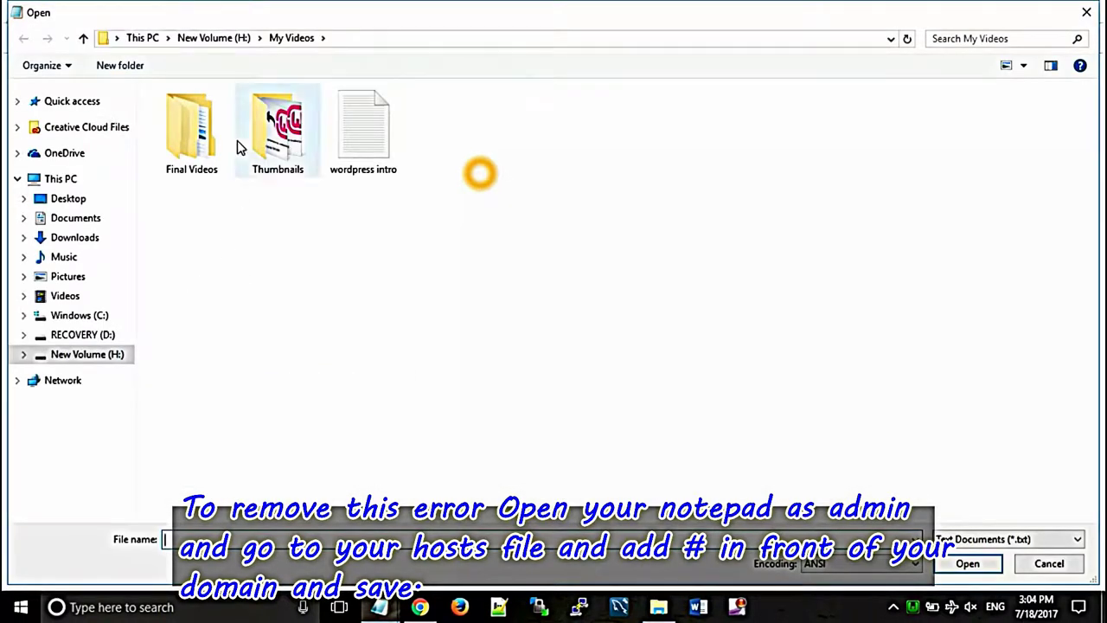
click(69, 325)
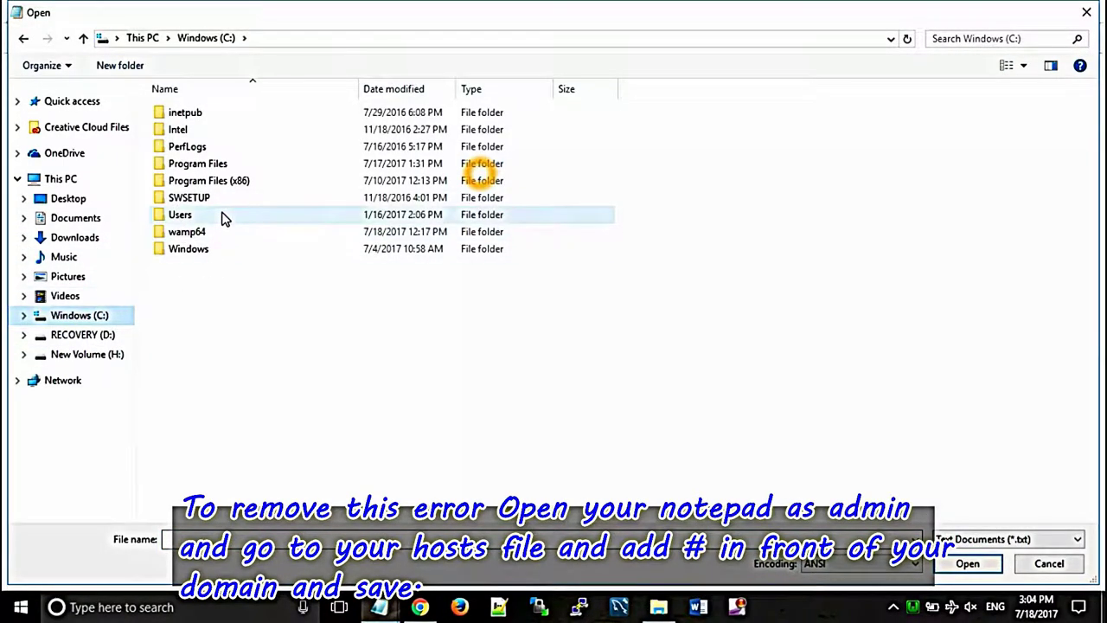
click(192, 250)
double_click(192, 250)
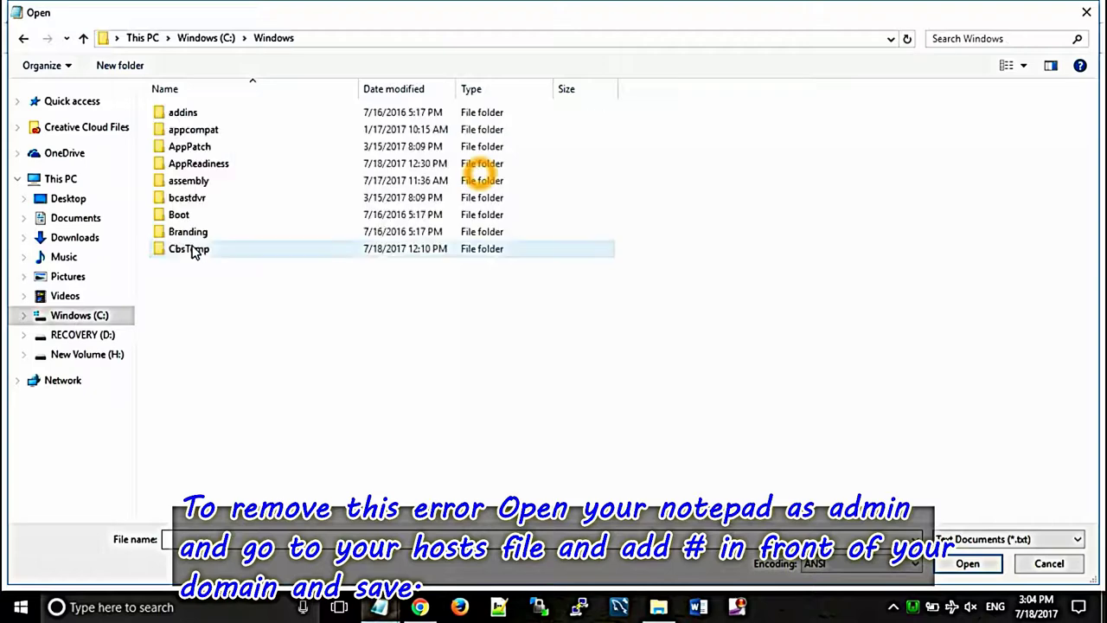
scroll(206, 482, down, 10)
scroll(206, 482, down, 1)
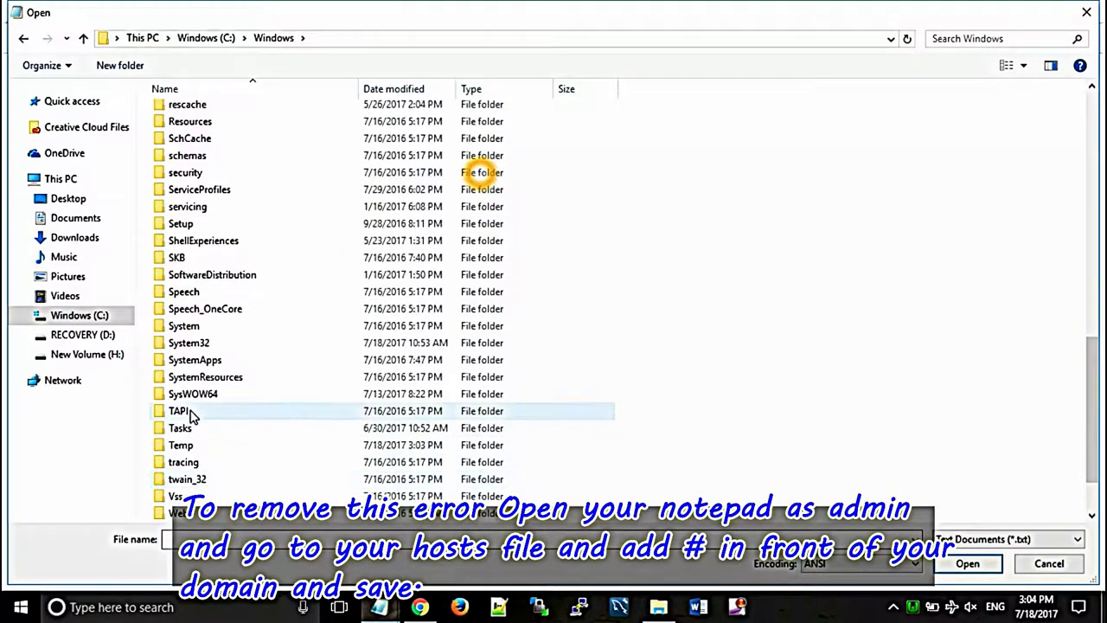
double_click(195, 346)
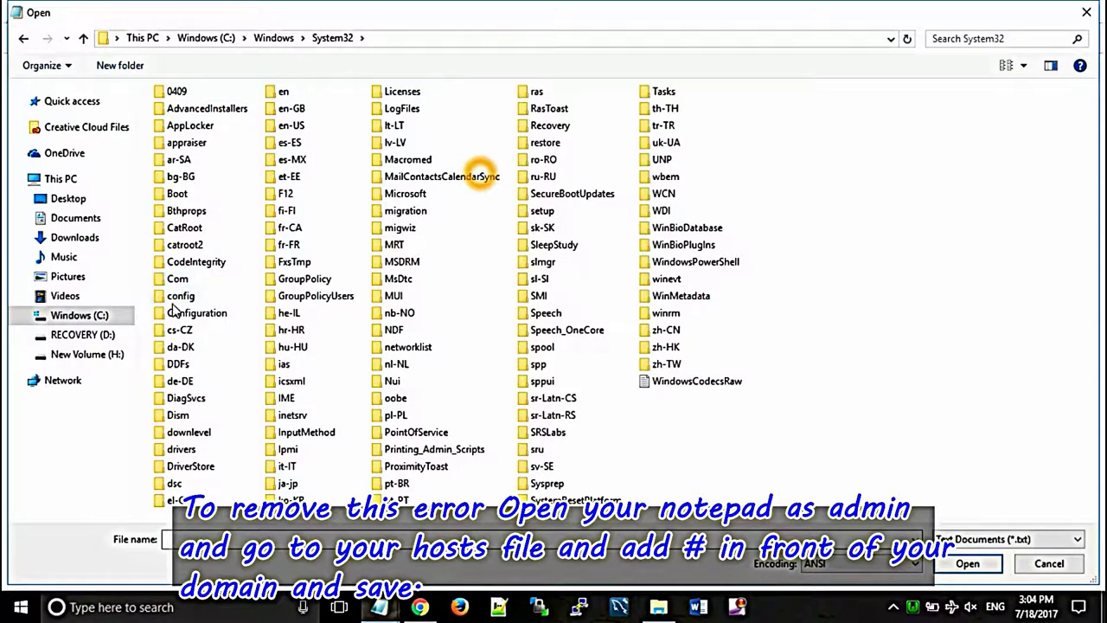
double_click(181, 451)
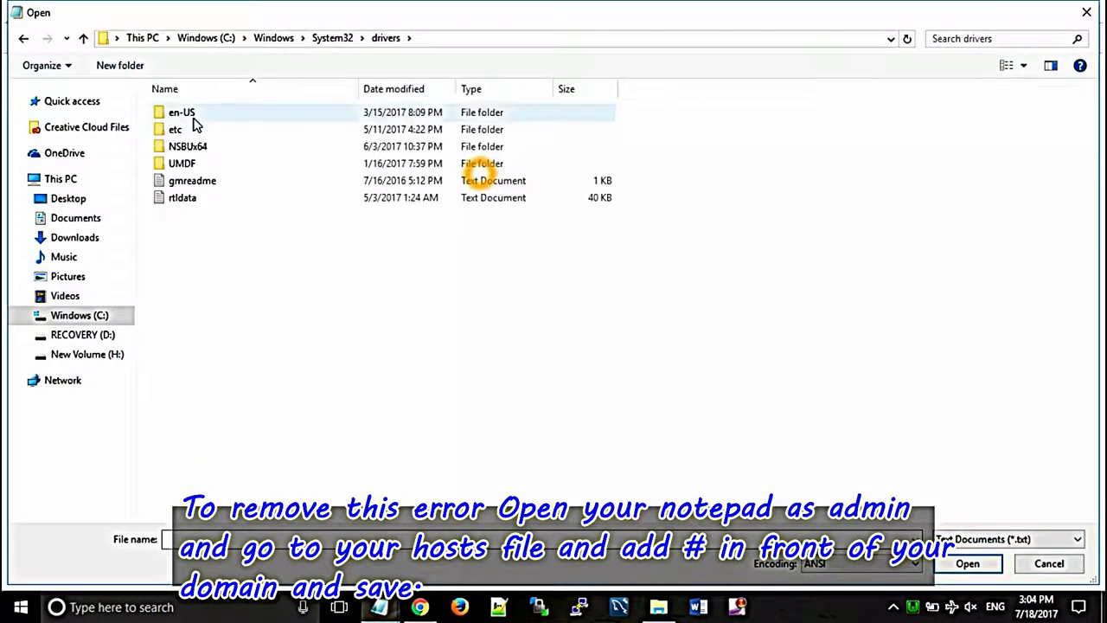
double_click(179, 129)
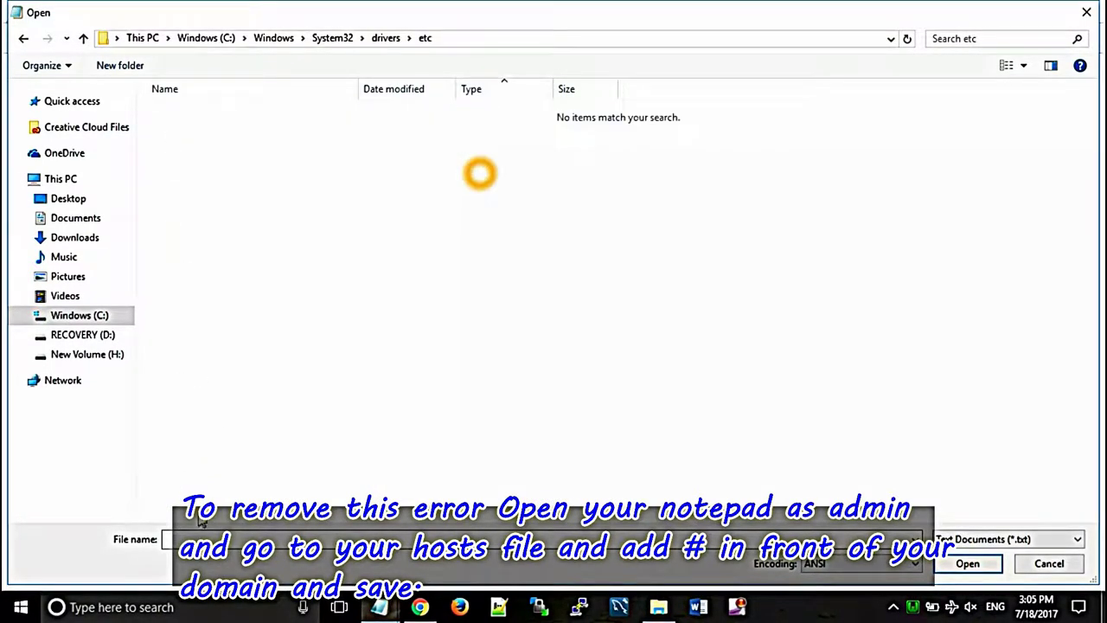
text(hosts)
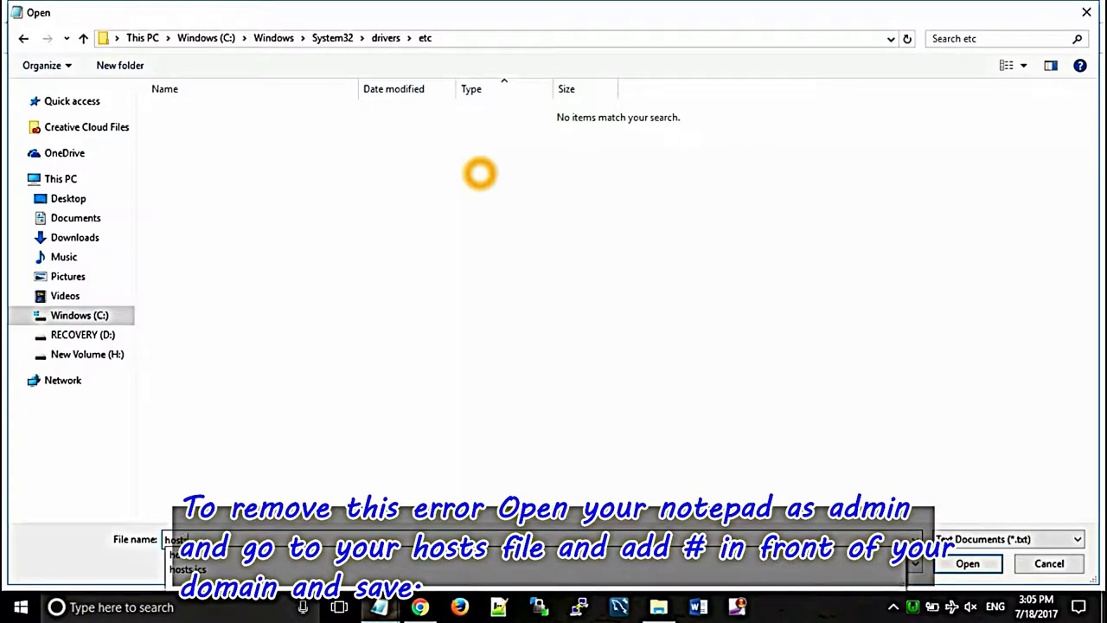
key(Return)
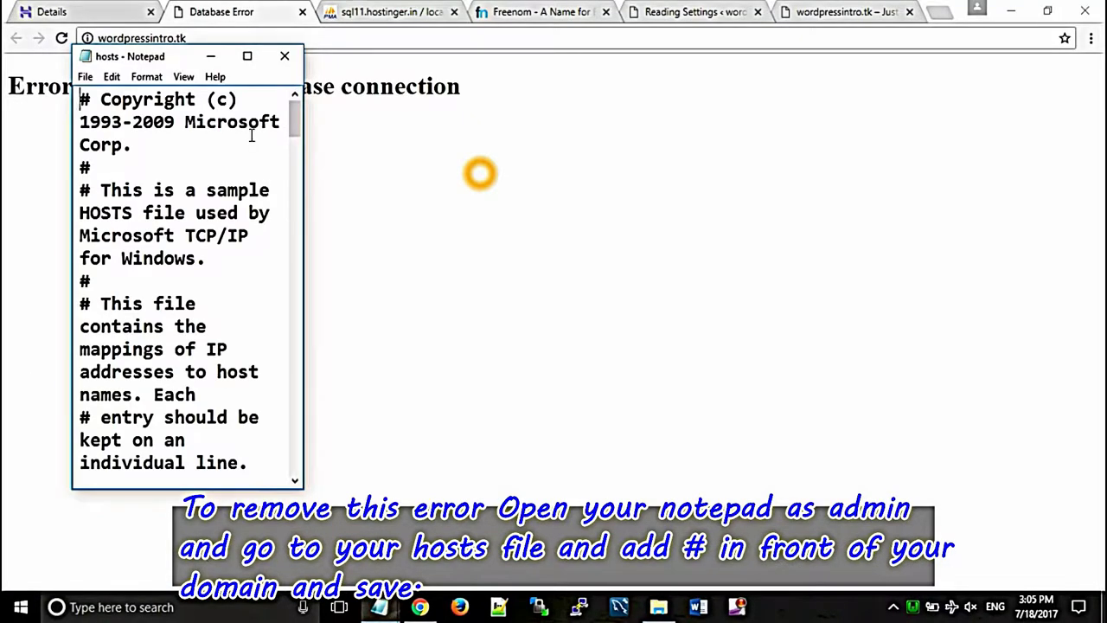
Step: Comment out the 127.0.0.1 wordpressintro.tk line with #, save hosts and close Notepad
click(247, 55)
scroll(117, 467, down, 4)
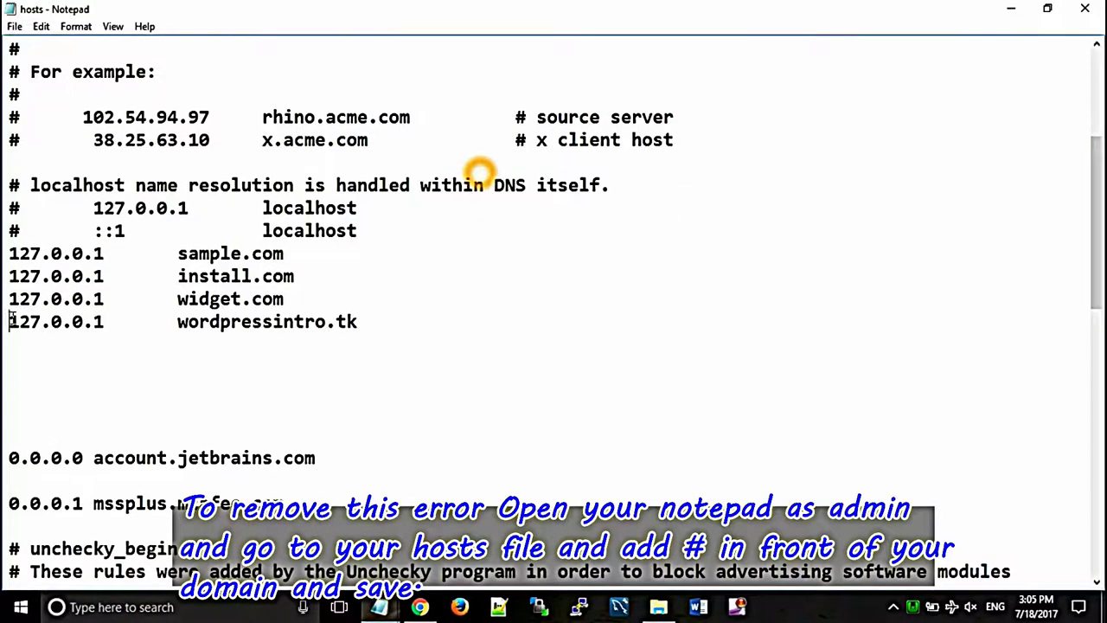
click(10, 322)
text(#)
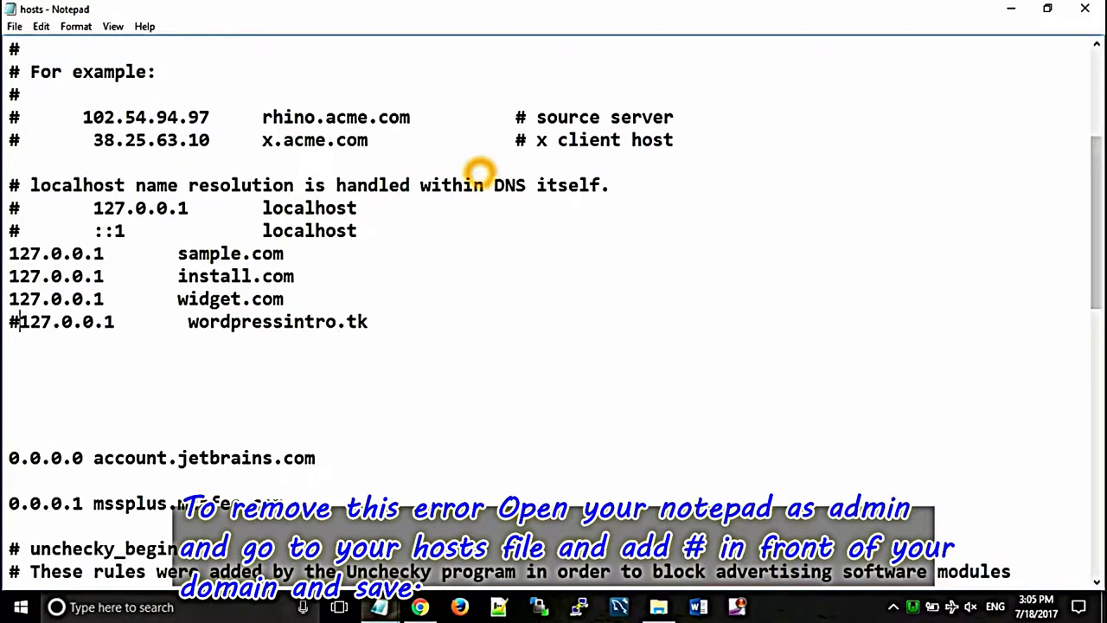
click(15, 26)
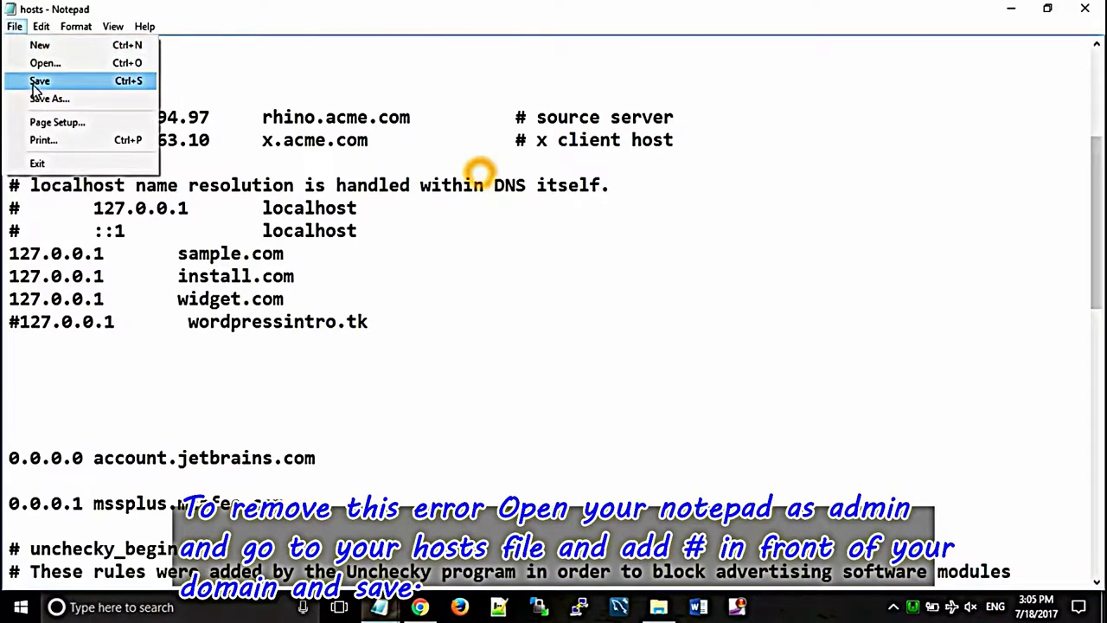
click(34, 81)
click(1087, 8)
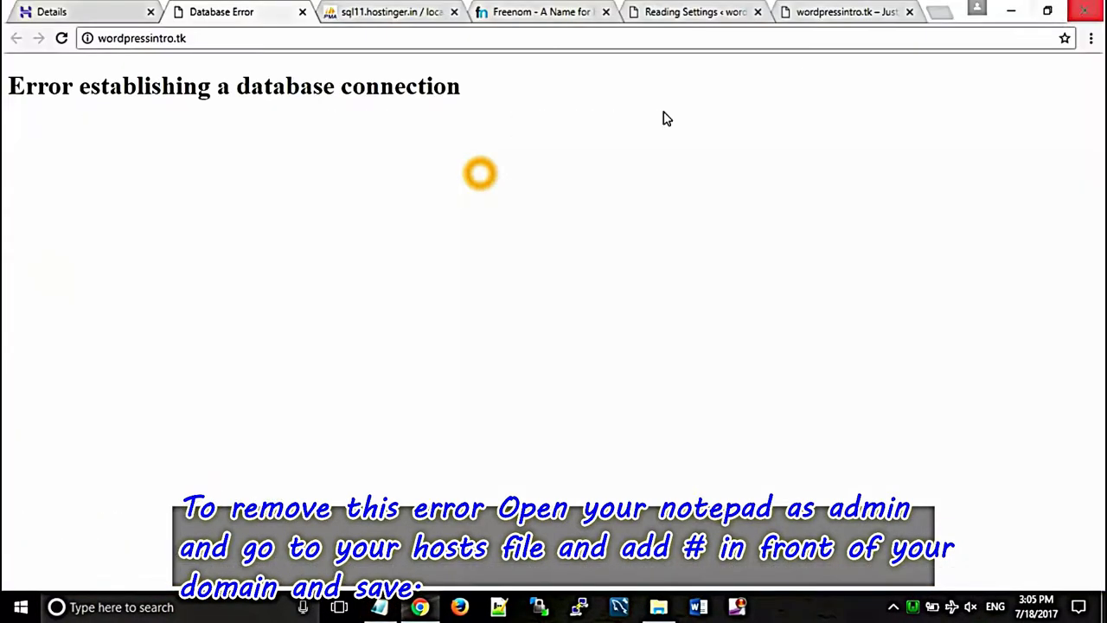
Step: Close the database error tab and reopen wordpressintro.tk in a new tab, now showing the live site
click(301, 12)
right_click(705, 398)
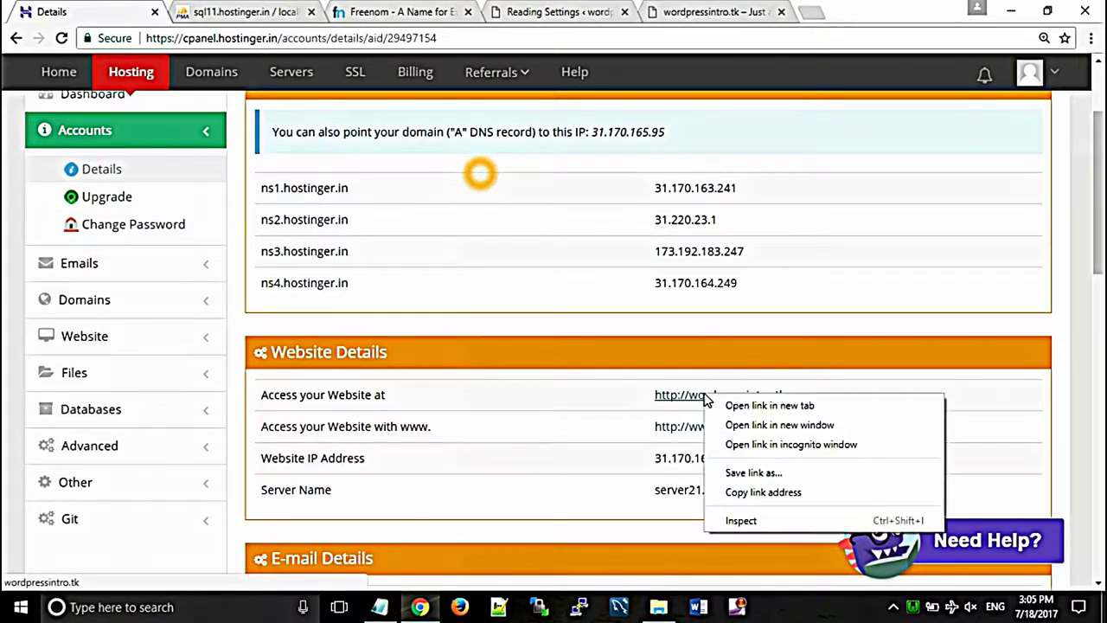
click(738, 405)
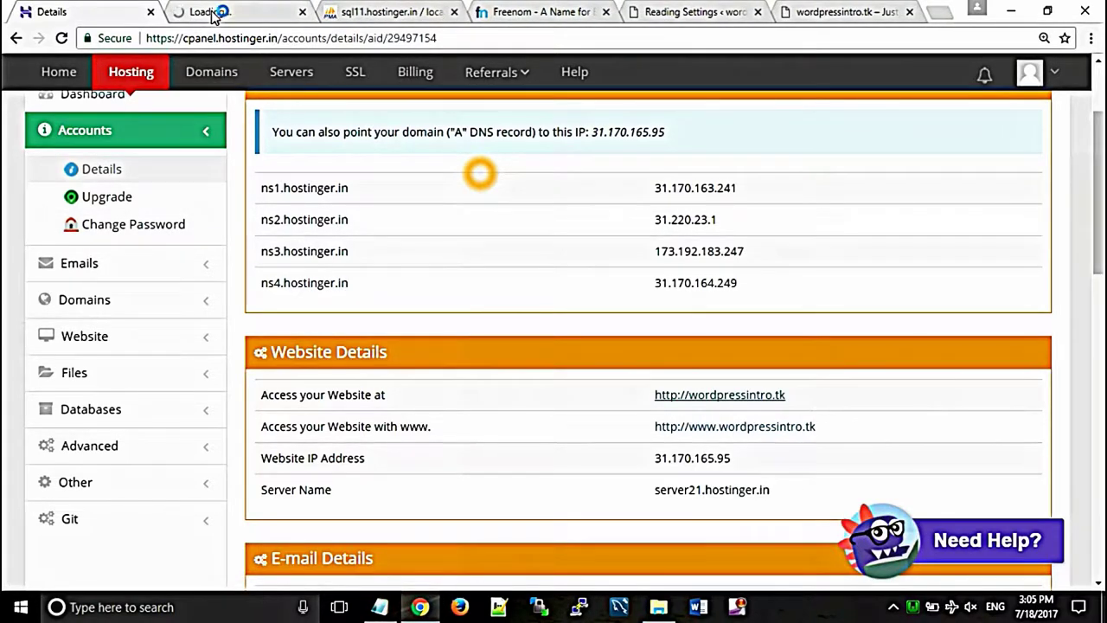
click(216, 12)
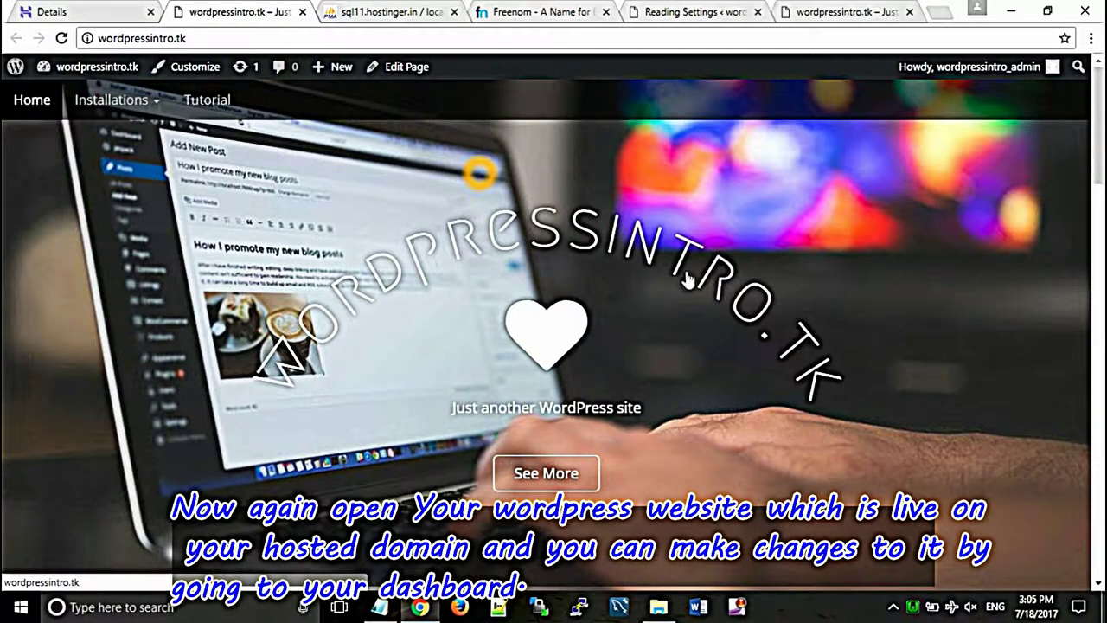
Step: Go to the live site's Installations > WordPress Installation page
drag(1100, 142, 1100, 255)
scroll(481, 173, down, 8)
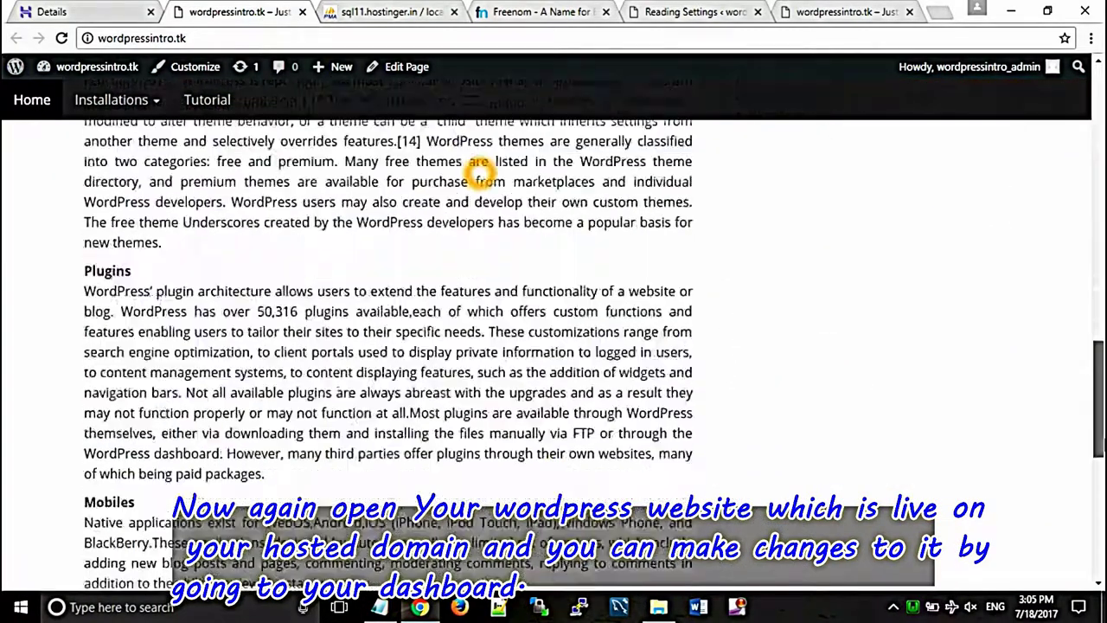
scroll(481, 174, up, 11)
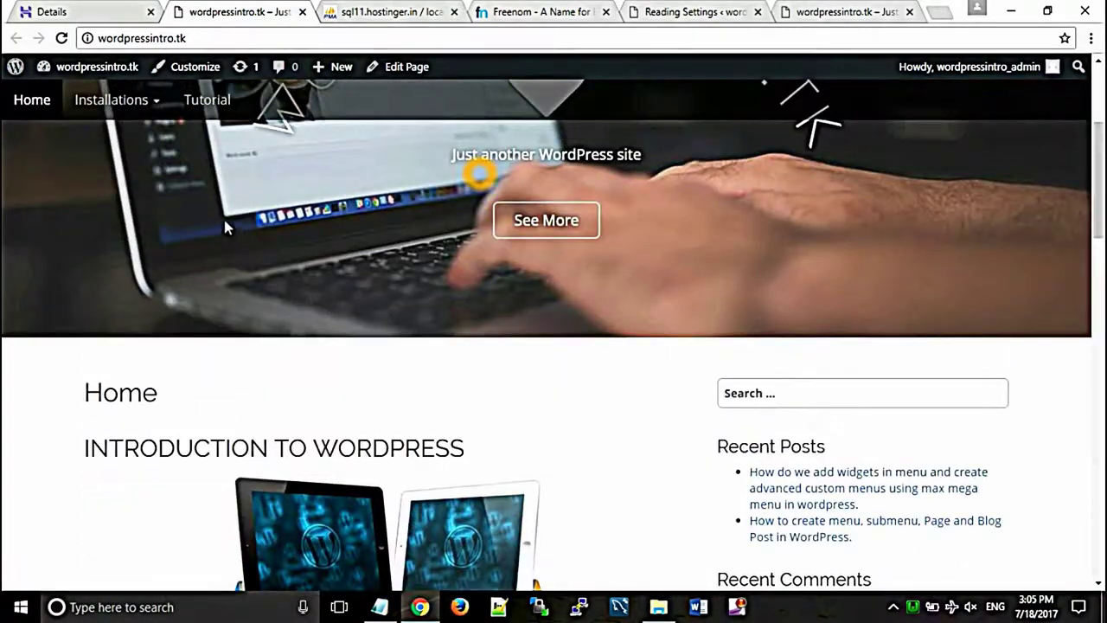
mouse_move(156, 107)
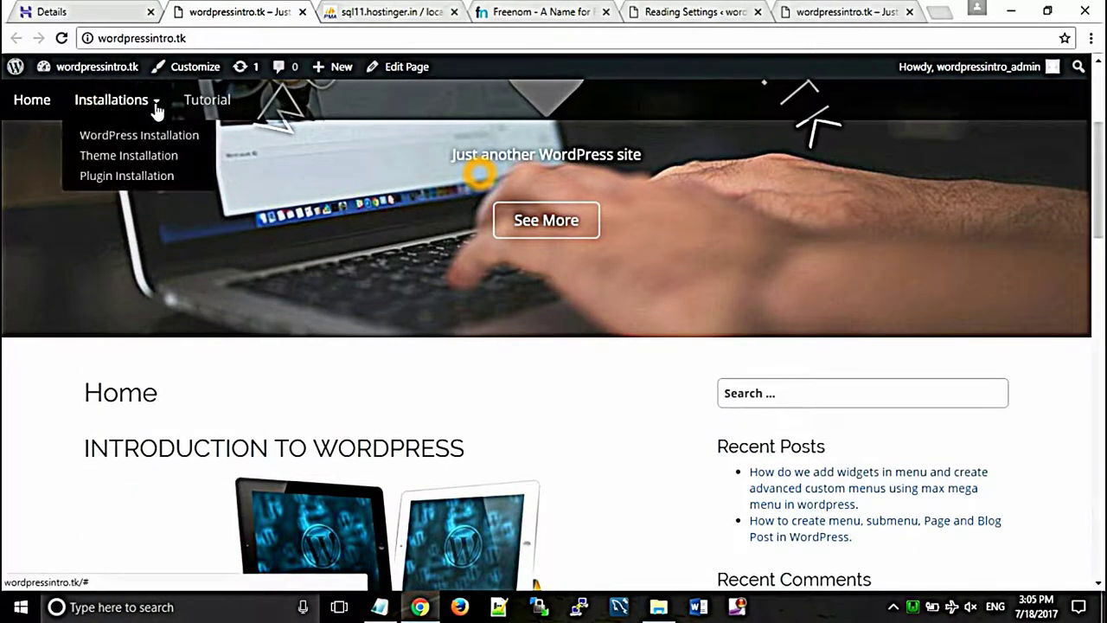
click(144, 145)
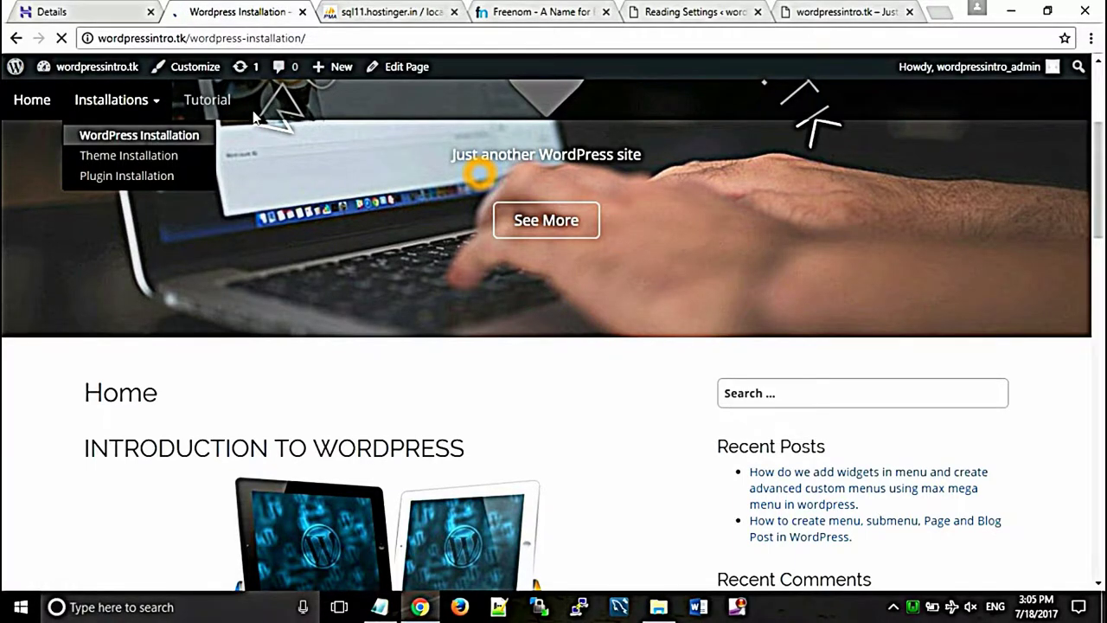
scroll(484, 169, down, 3)
scroll(480, 169, down, 3)
scroll(480, 169, up, 6)
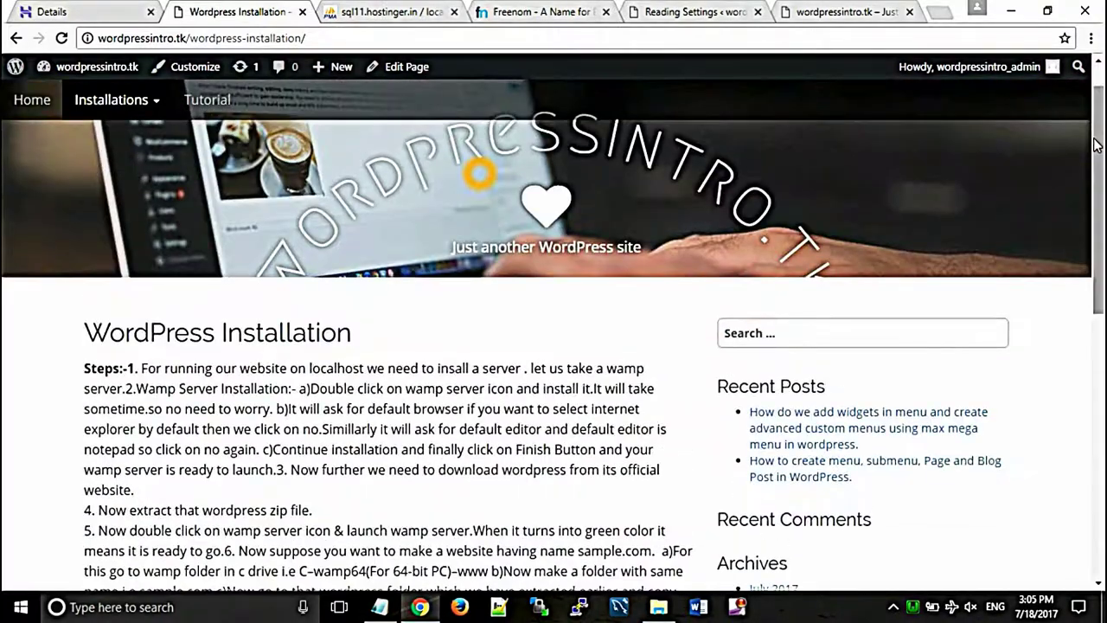
Step: Open the Tutorial category and read the max mega menu post about widgets in menus
click(205, 104)
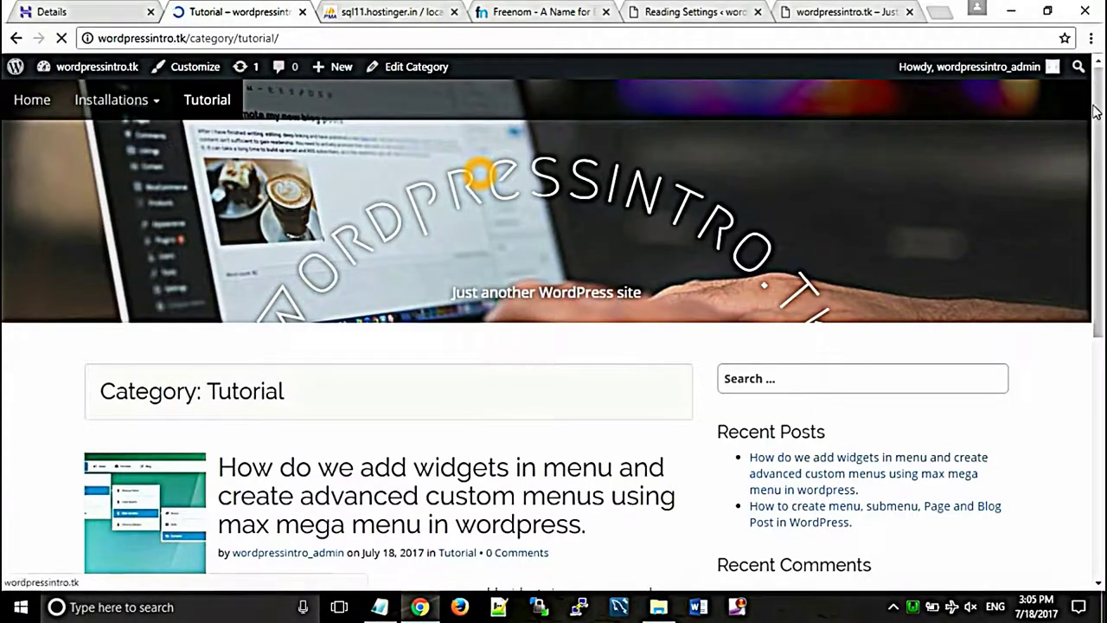
scroll(480, 173, down, 3)
scroll(480, 173, down, 3)
scroll(480, 173, up, 4)
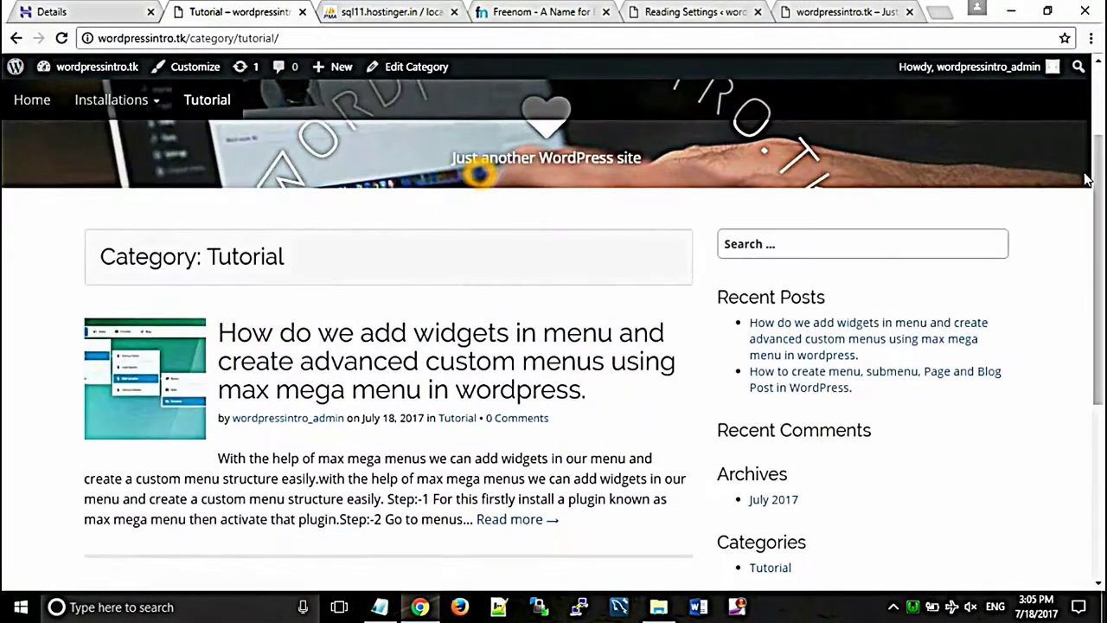
click(330, 394)
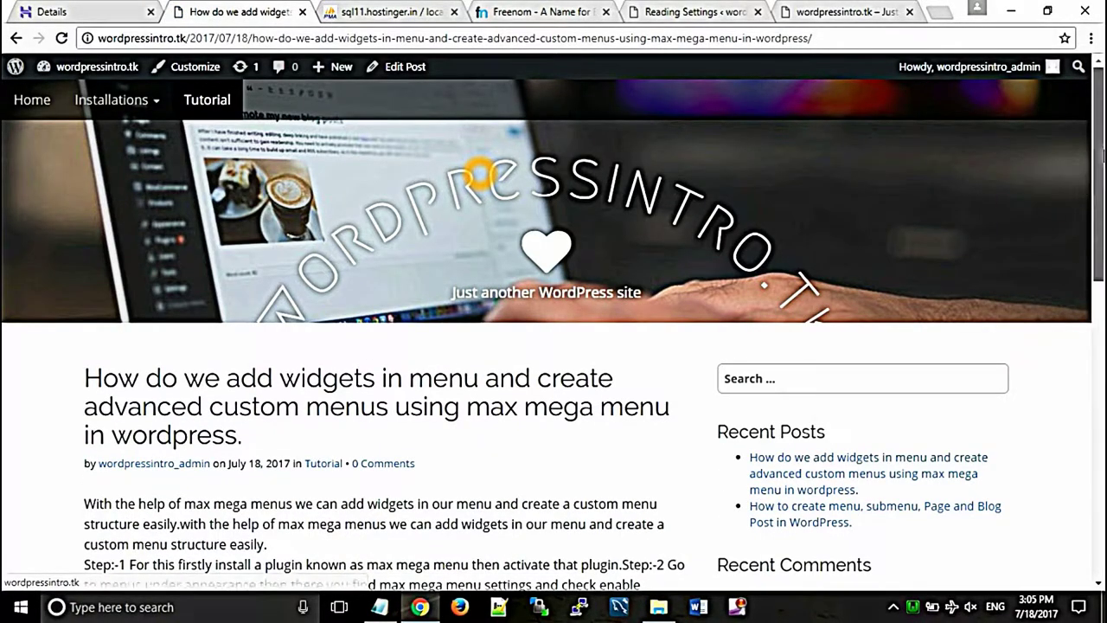
scroll(478, 171, down, 6)
scroll(478, 171, up, 5)
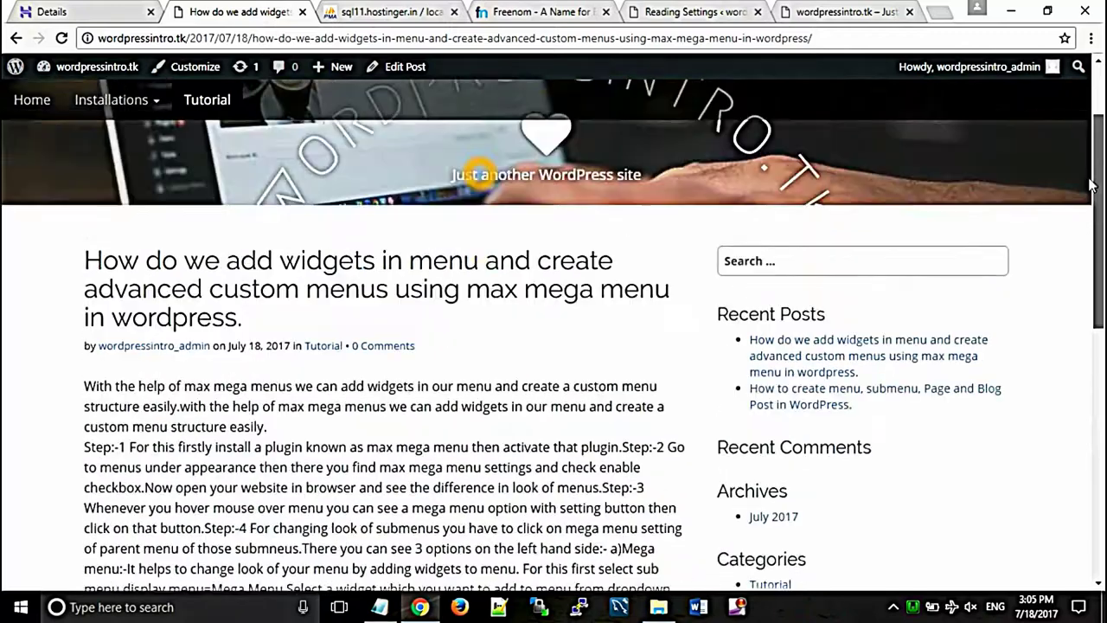
scroll(1092, 185, up, 2)
mouse_move(101, 76)
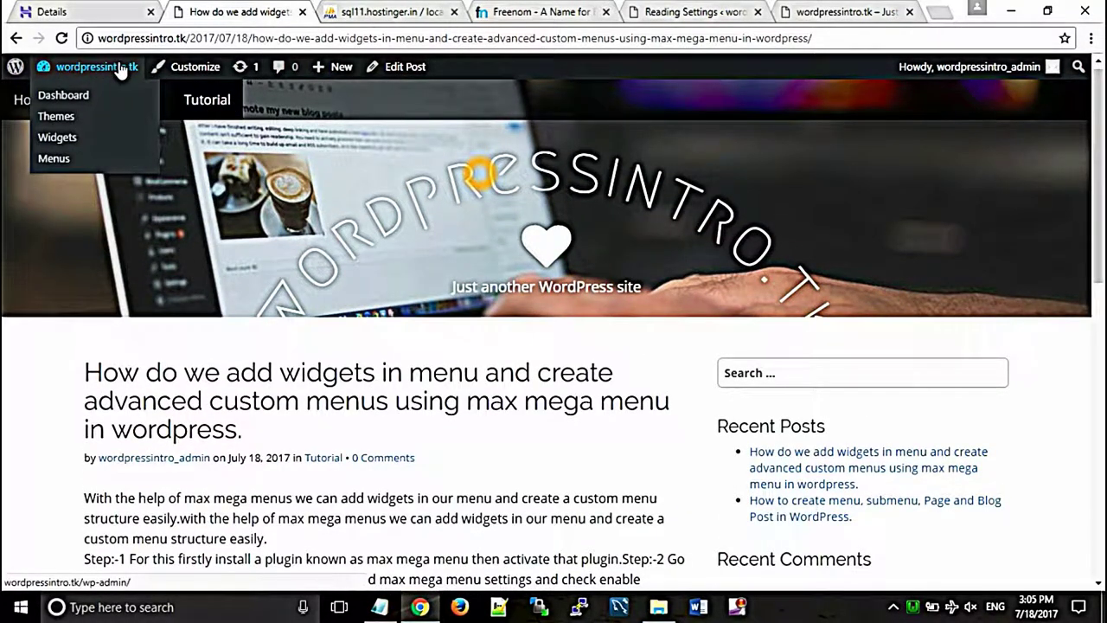
Step: View the live site's WordPress Dashboard, with 2 posts and 4 pages, then revisit the home page
click(86, 96)
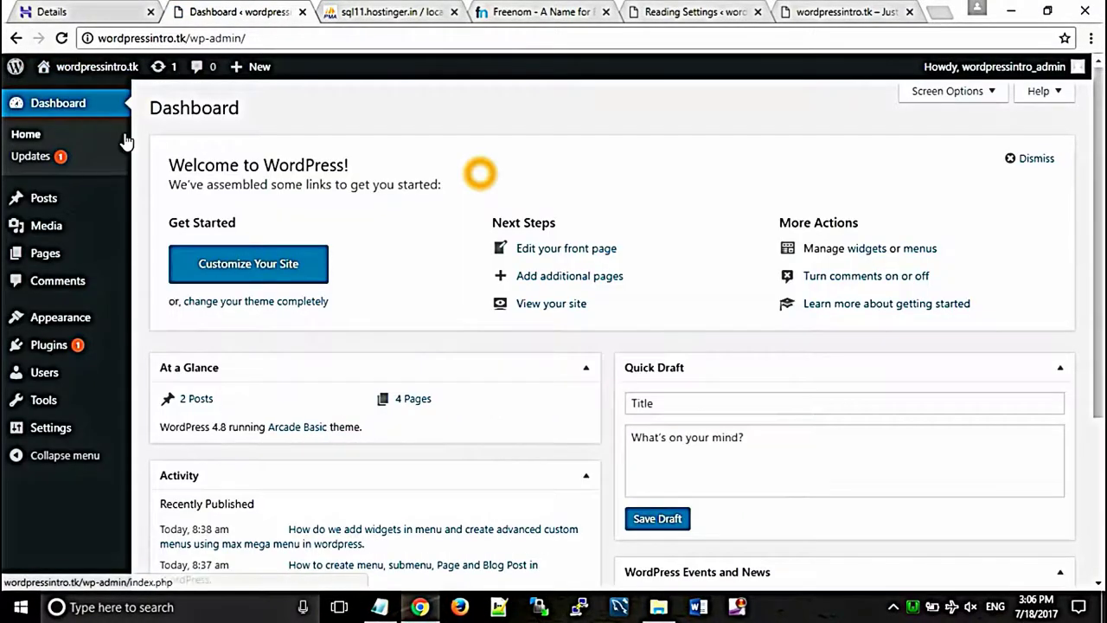
click(105, 66)
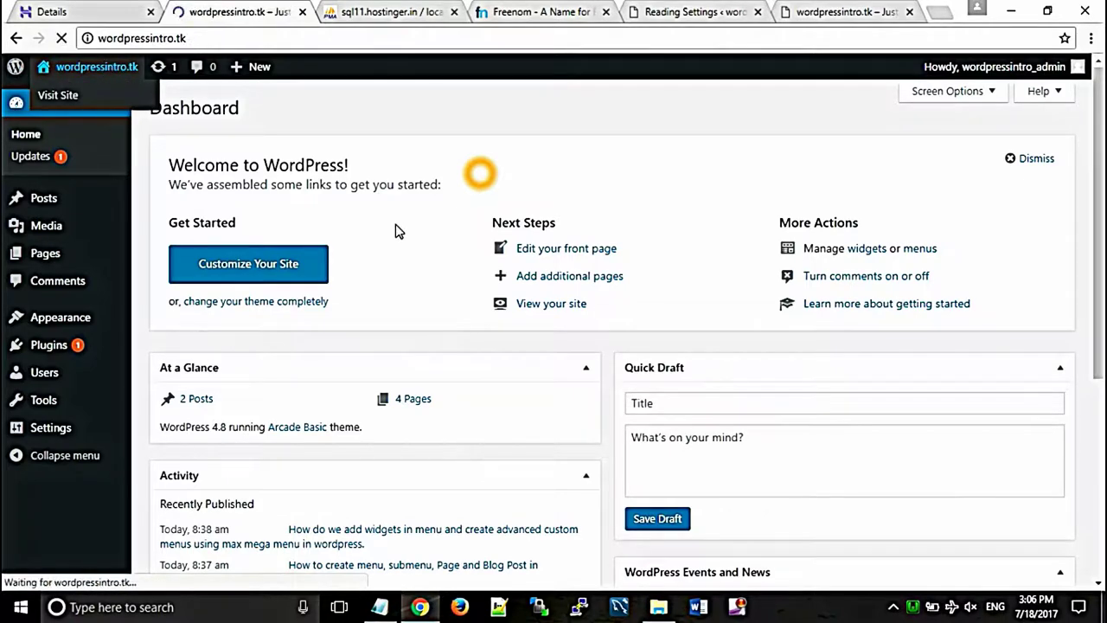